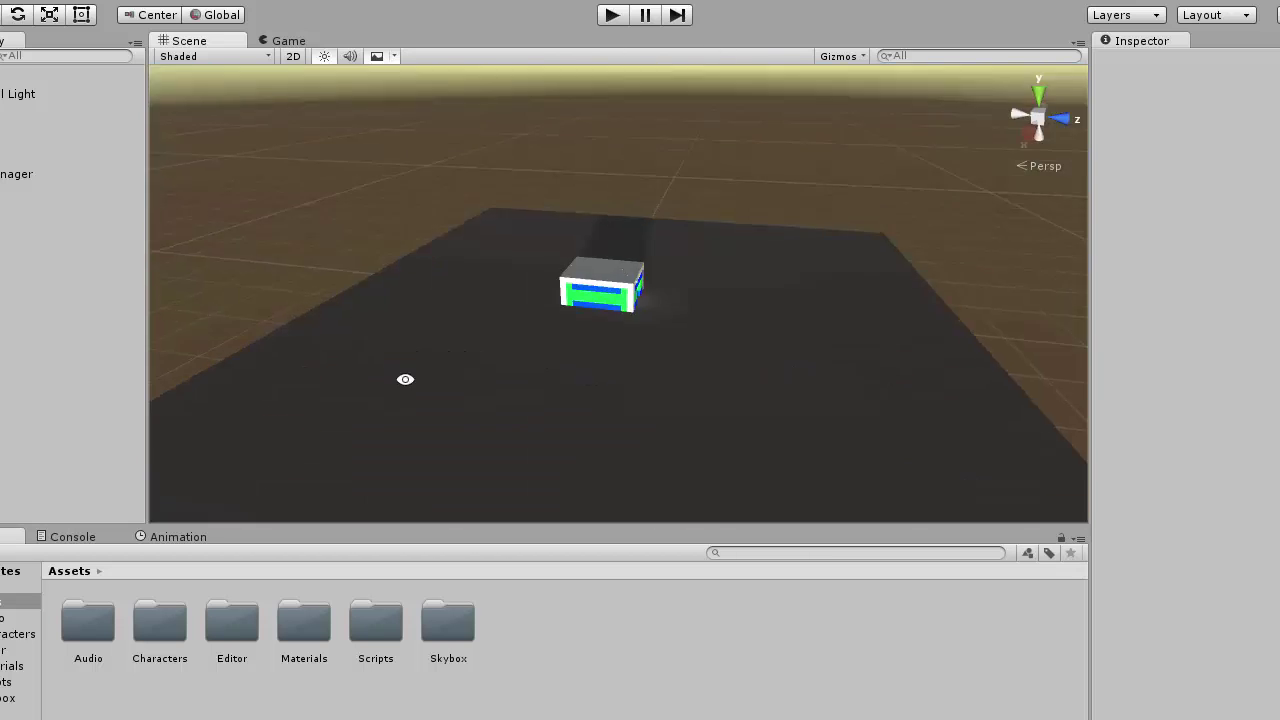
- Preview the level in the Game view, return to the Scene view, and inspect the Player object and its components
click(279, 42)
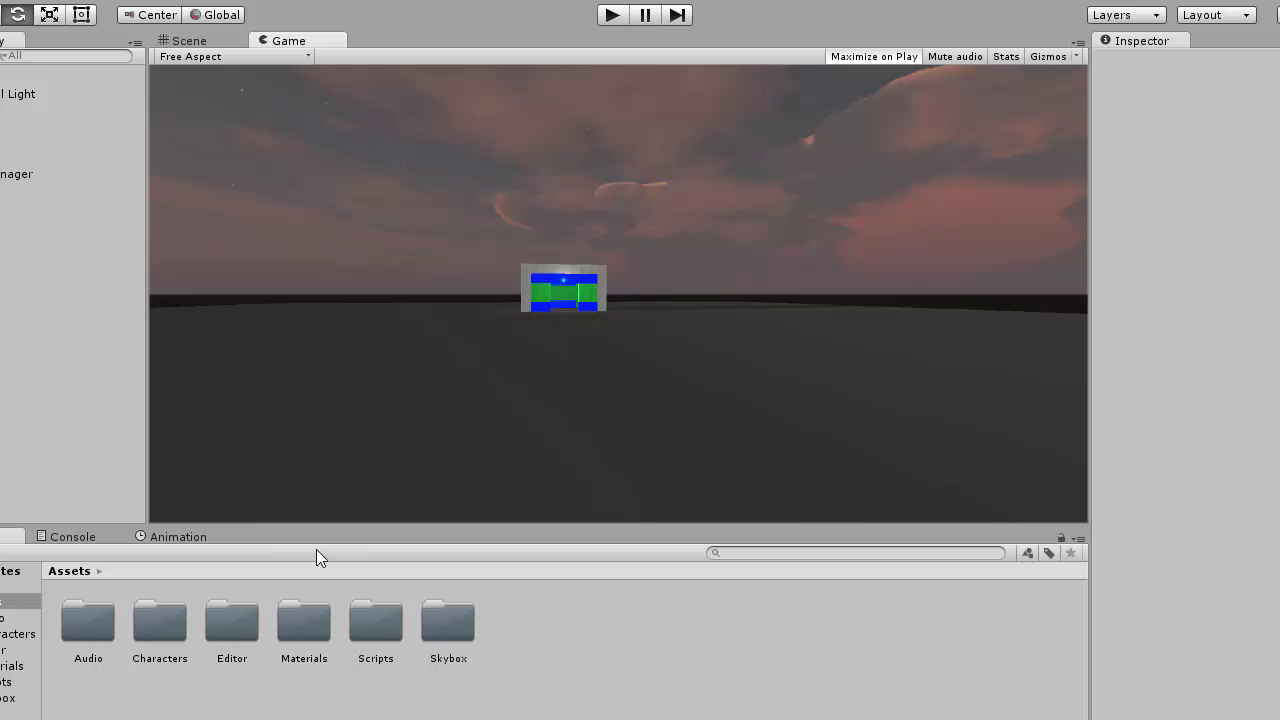
click(192, 42)
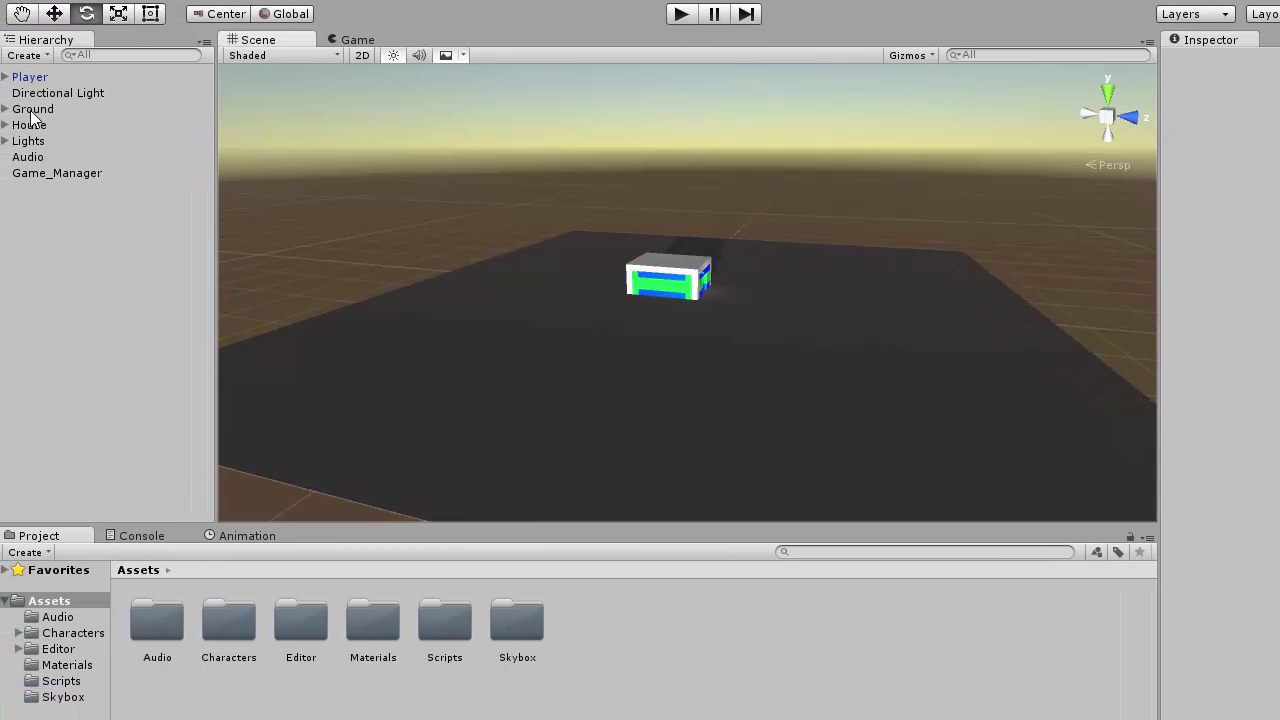
click(38, 80)
alt+drag(230, 228, 396, 224)
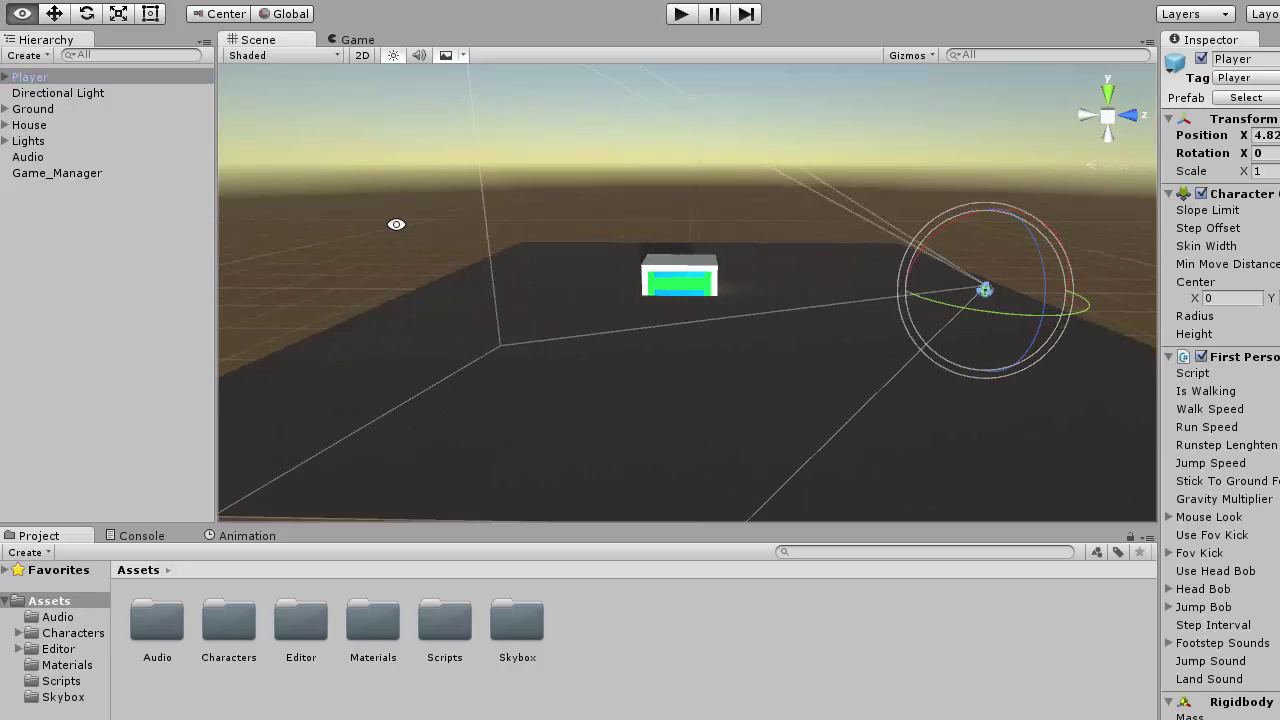
click(80, 194)
click(16, 78)
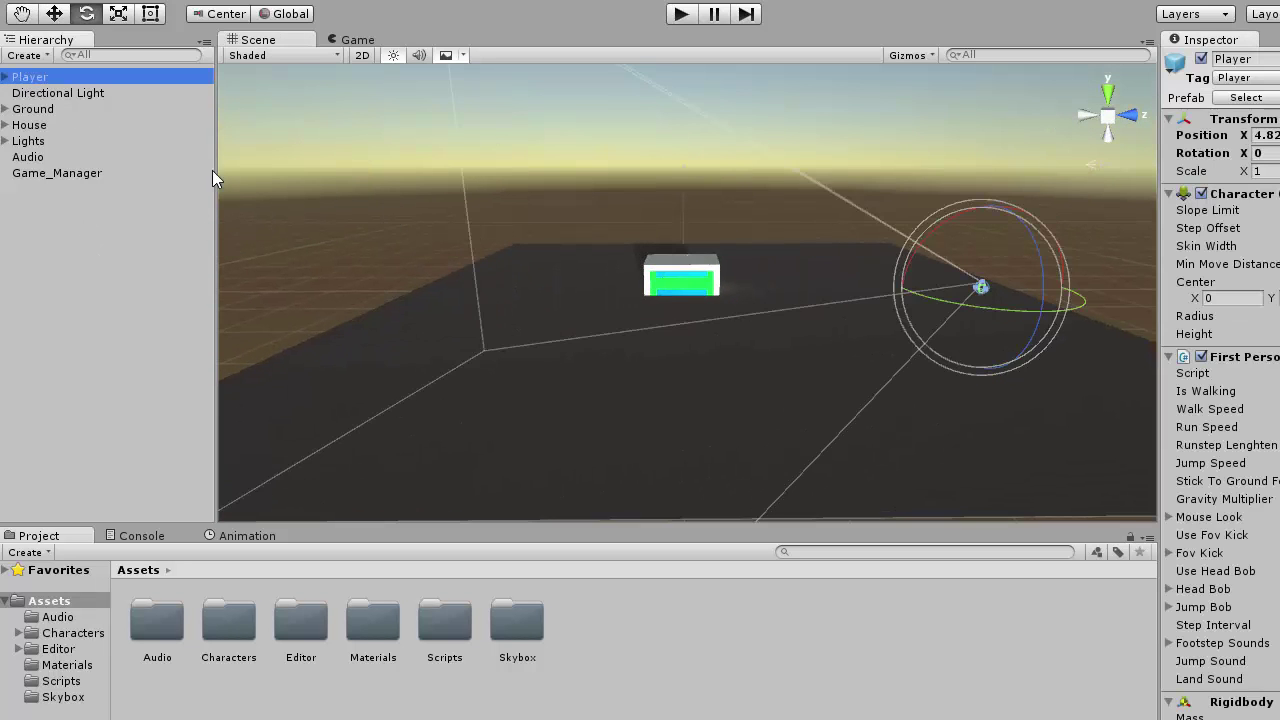
alt+drag(235, 220, 789, 329)
- Focus on the Directional Light and the Ground object to inspect them in the scene
double_click(65, 93)
double_click(34, 109)
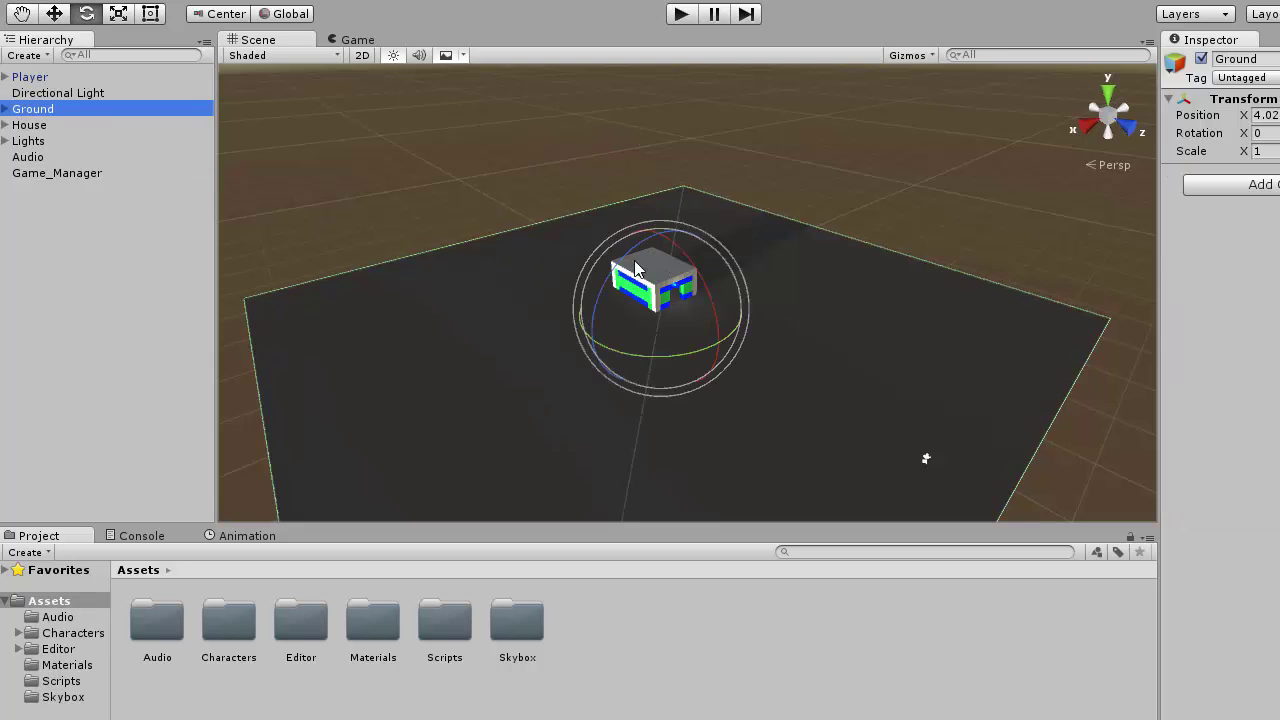
alt+drag(635, 270, 263, 140)
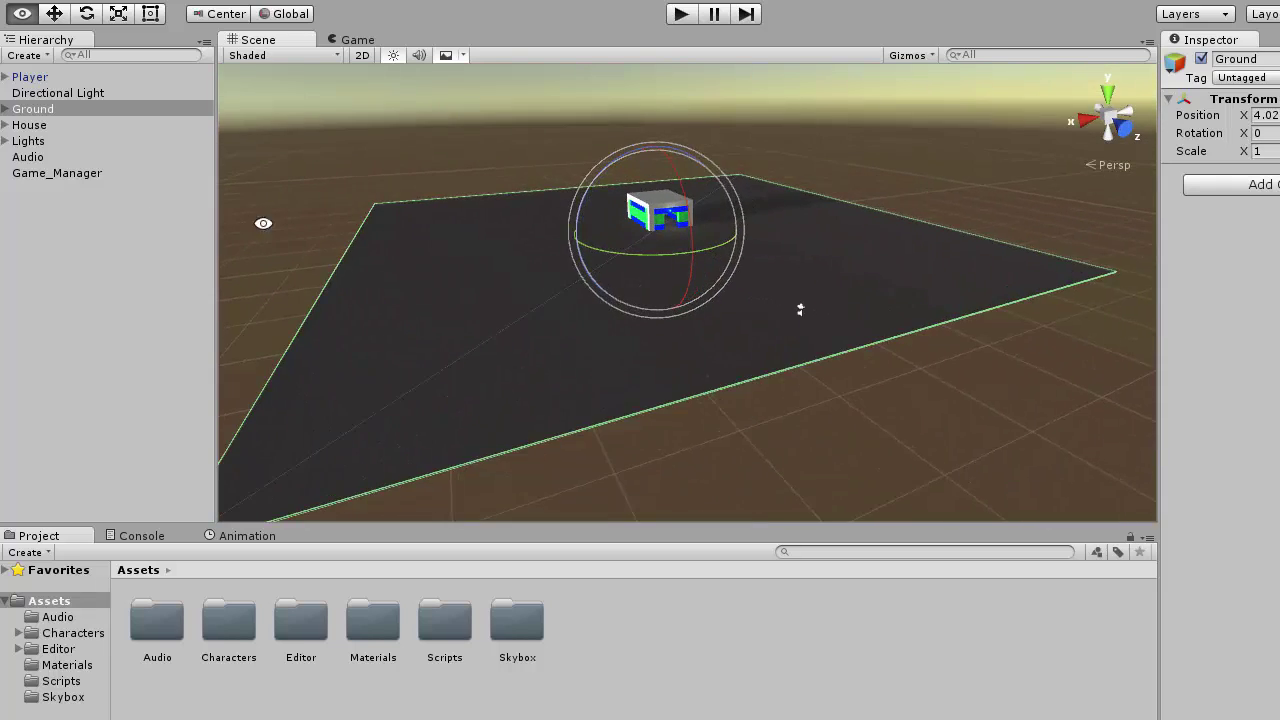
- Review the House group's child cubes, and inspect the components of the Audio and Game_Manager objects
click(58, 126)
click(5, 125)
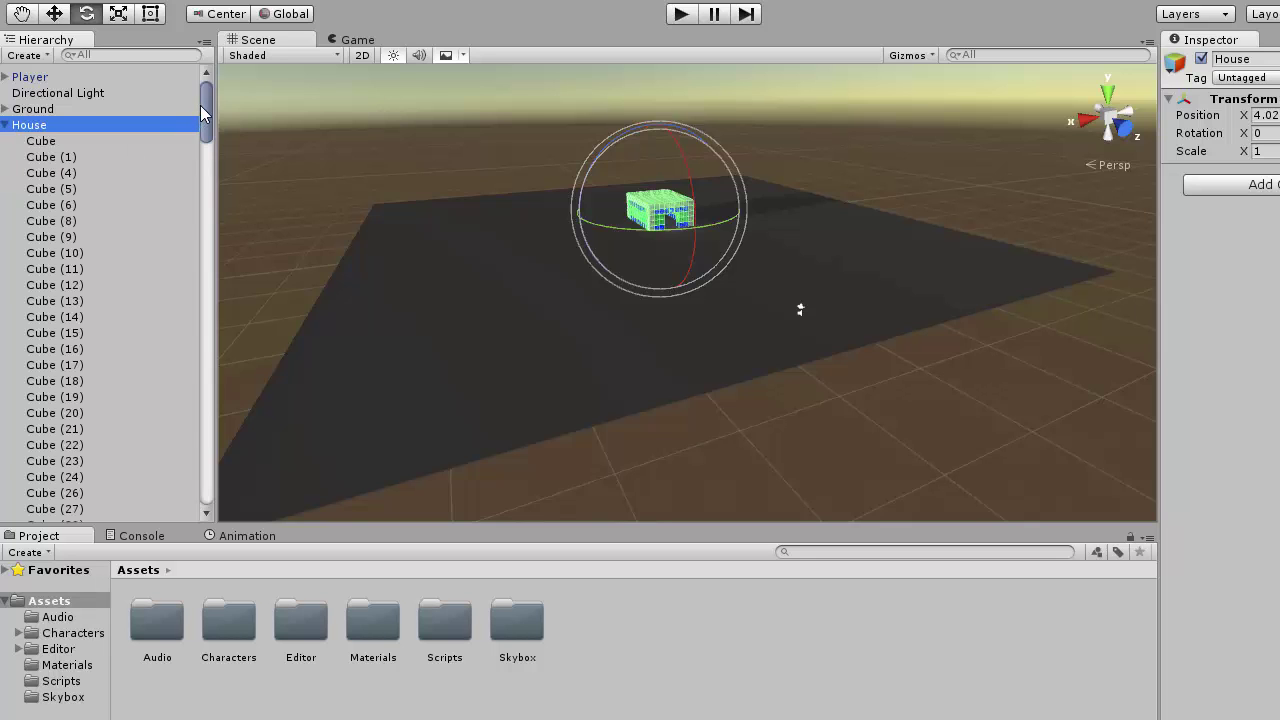
drag(201, 106, 110, 87)
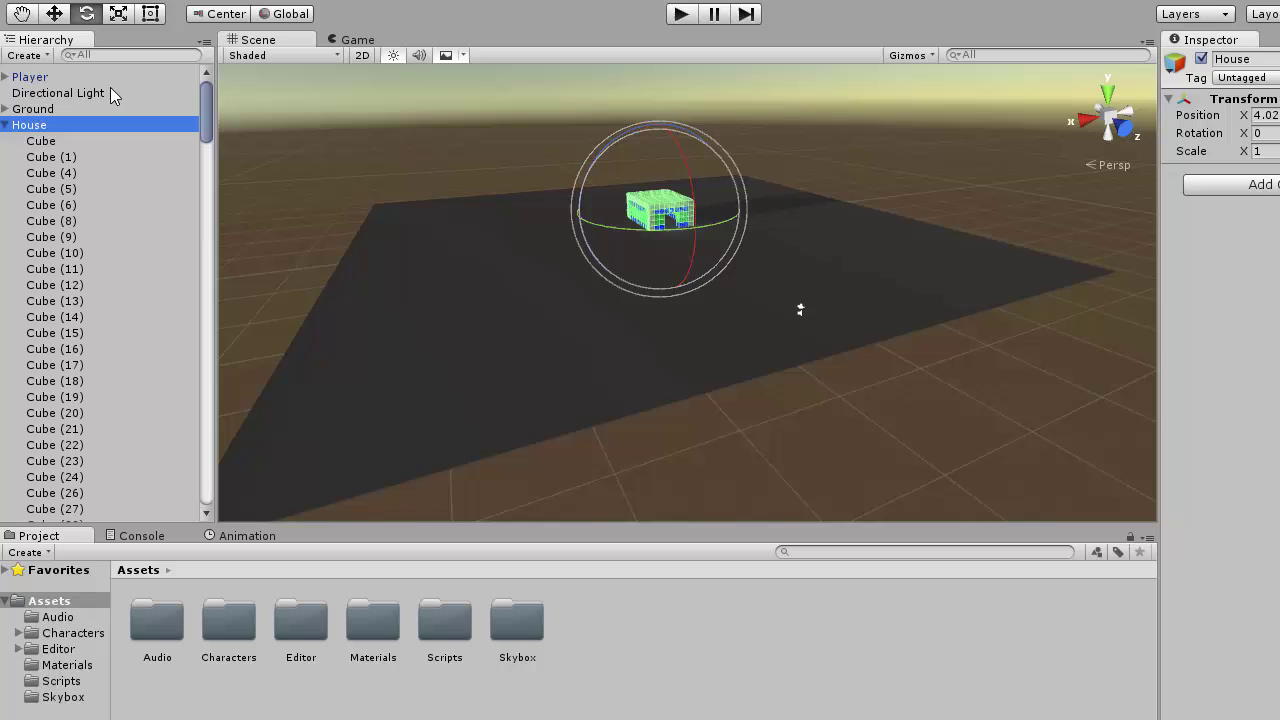
click(5, 125)
alt+drag(429, 117, 365, 166)
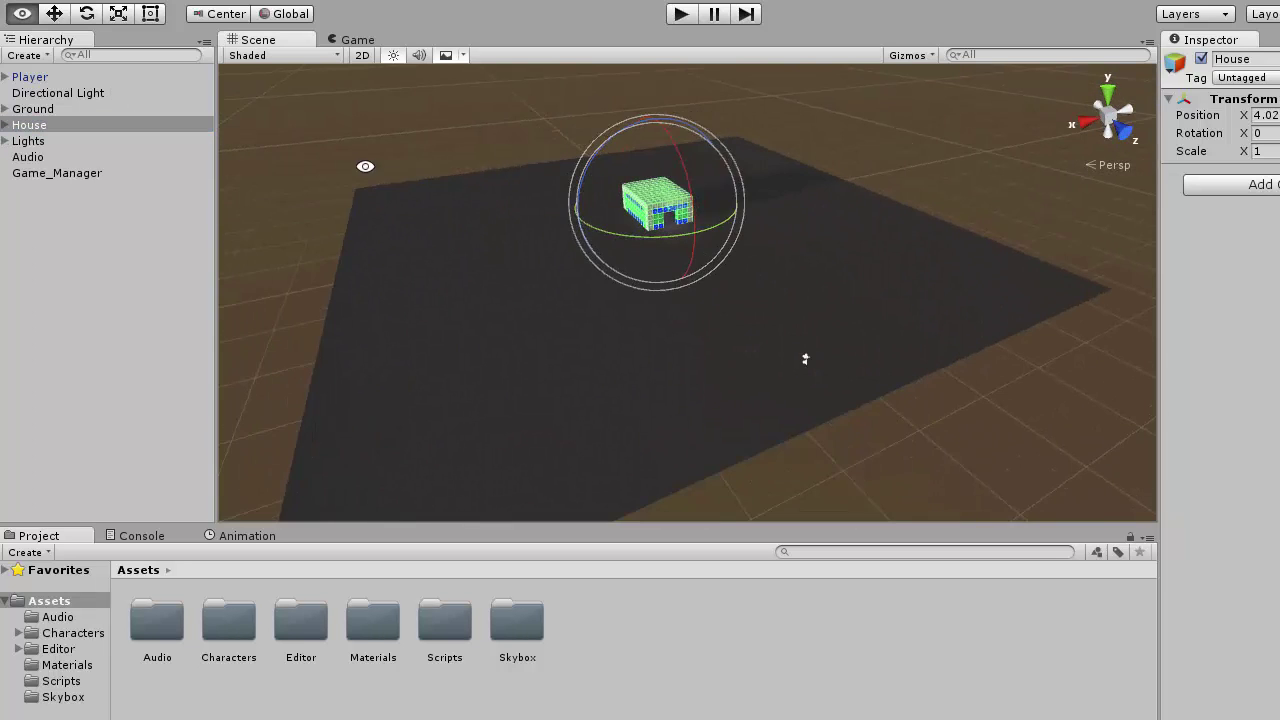
click(261, 117)
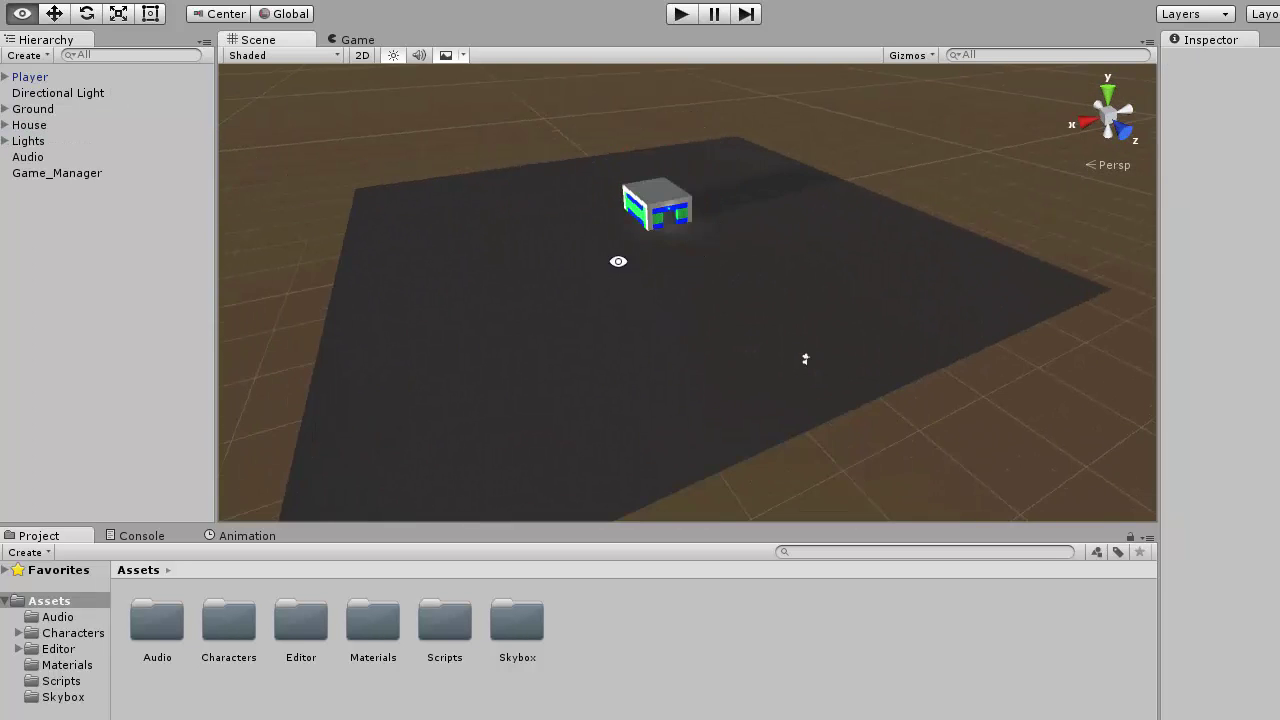
alt+drag(614, 263, 680, 297)
click(28, 158)
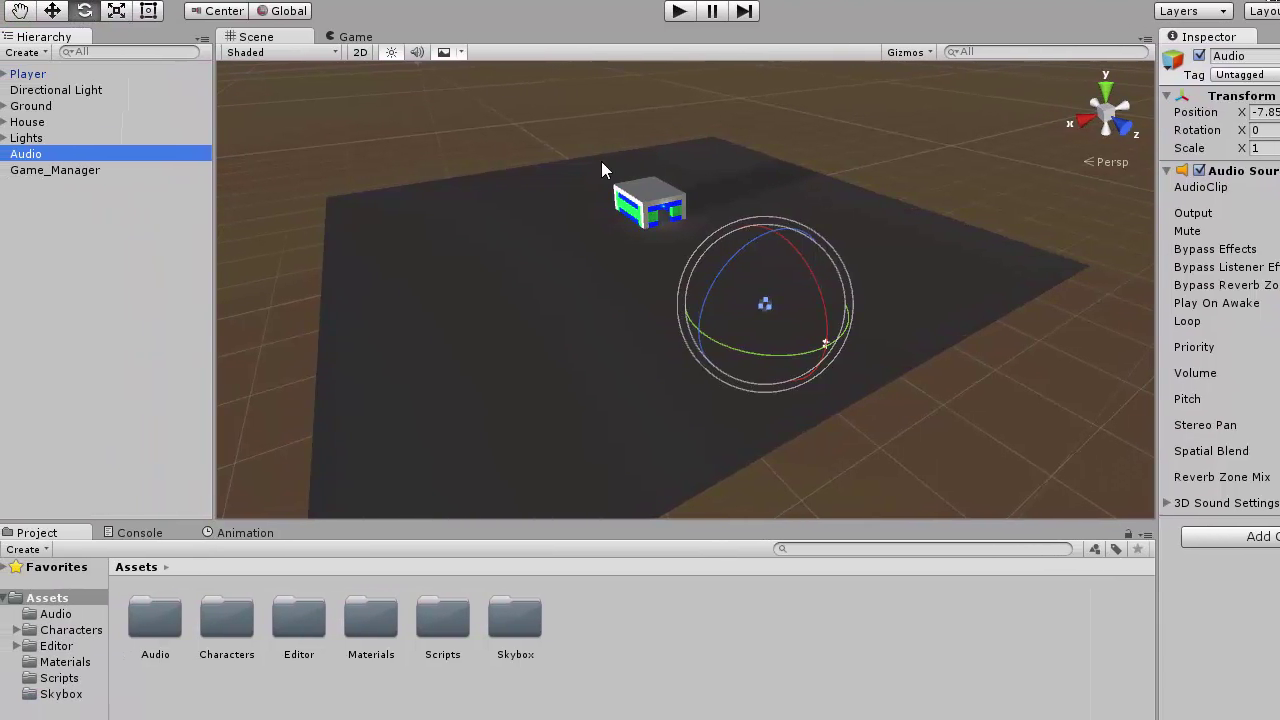
click(150, 167)
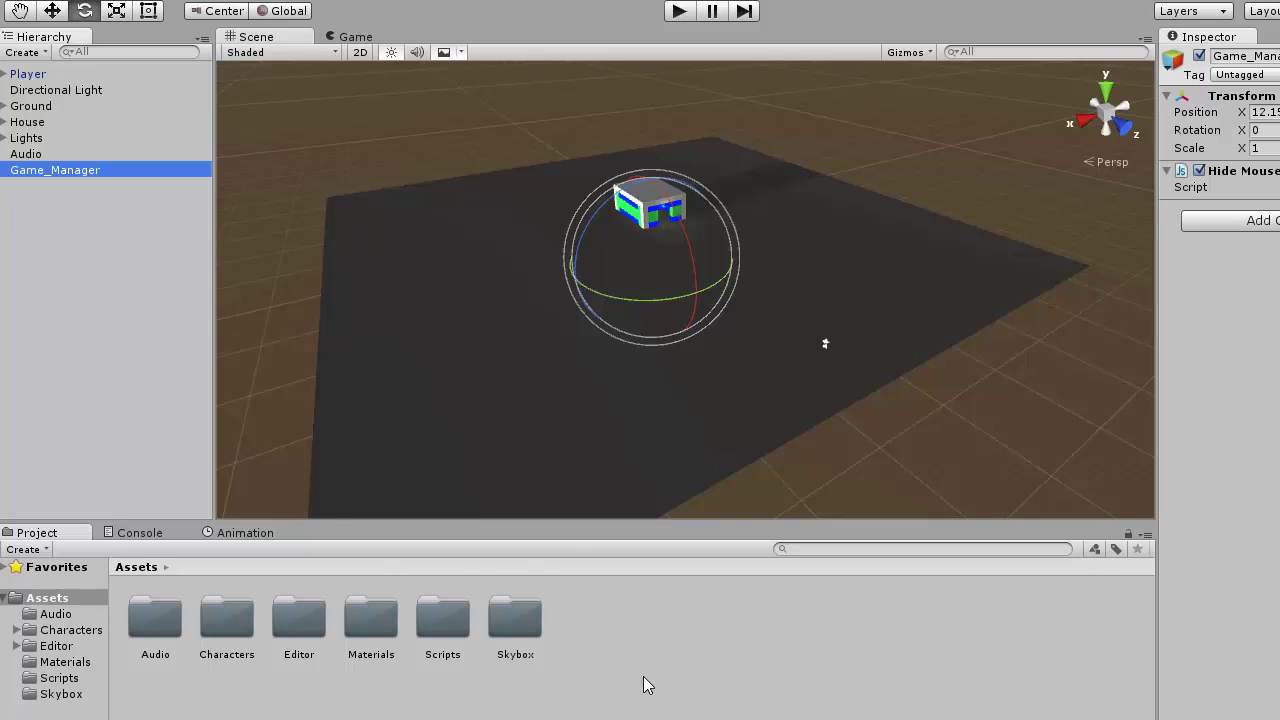
- Go through the project's asset folders one by one: Audio, Characters, Editor, Materials, Scripts and Skybox
click(154, 615)
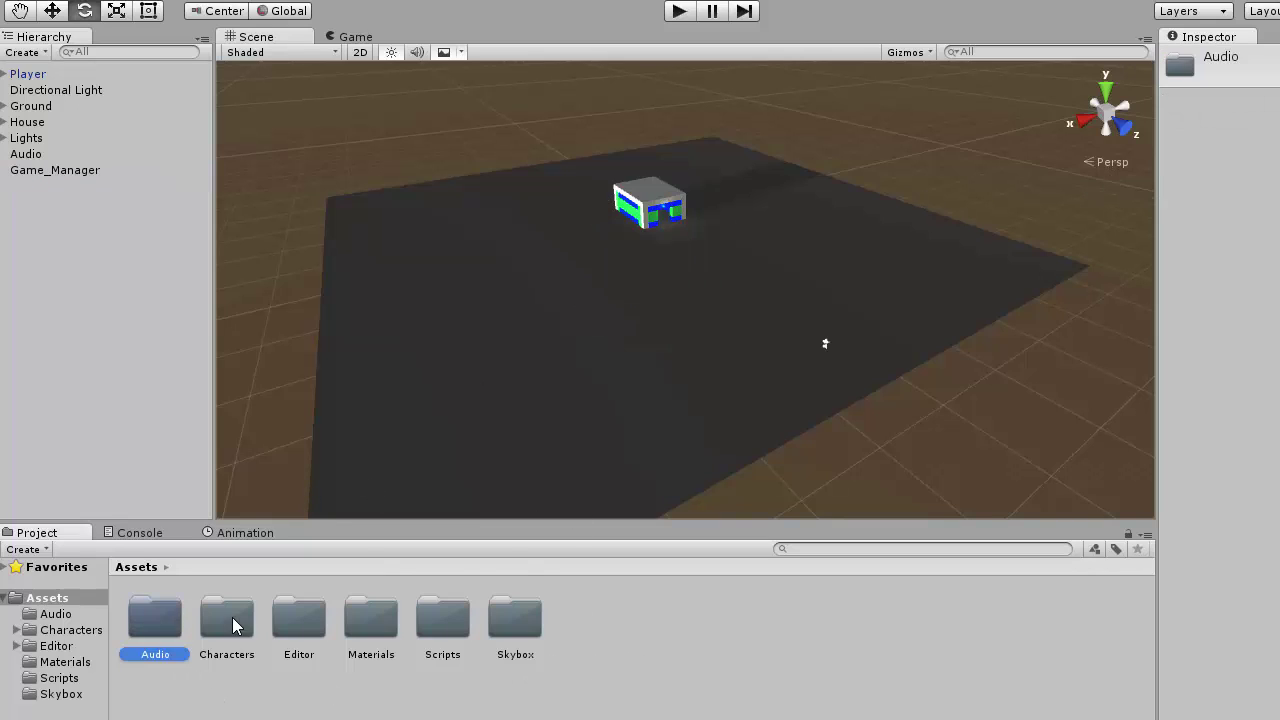
click(236, 618)
click(304, 620)
click(406, 628)
click(386, 636)
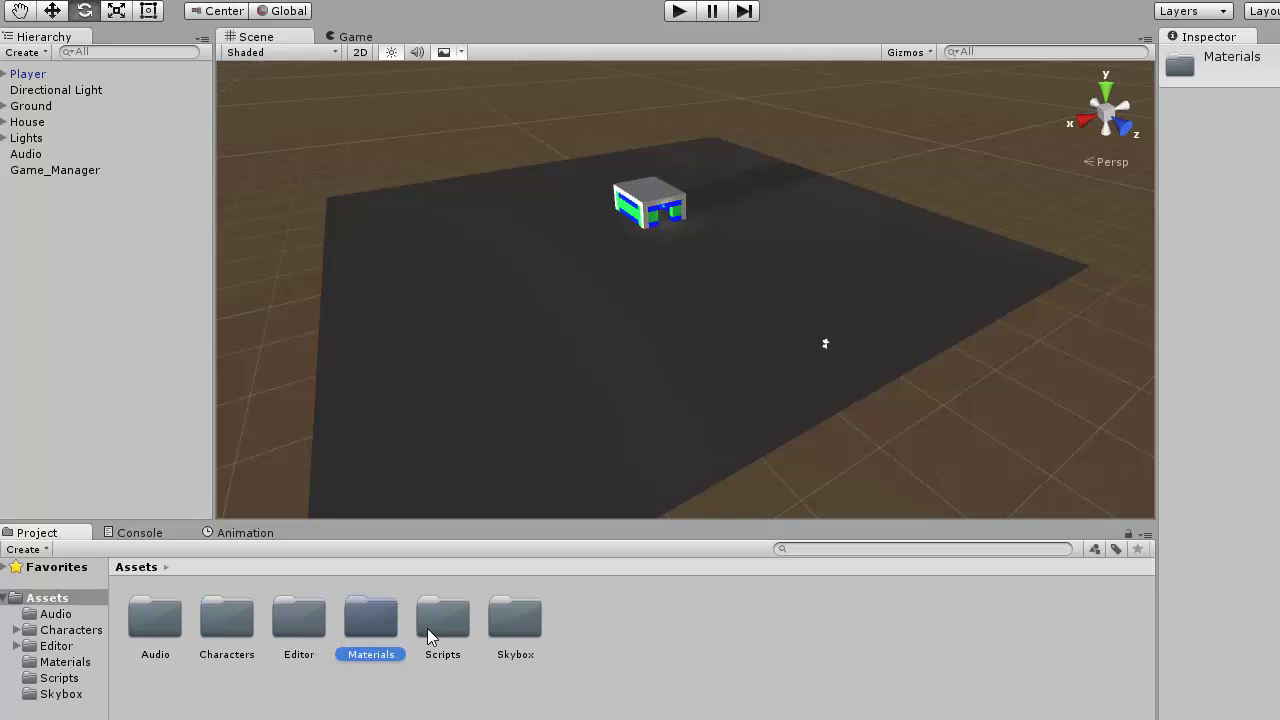
click(434, 628)
click(519, 622)
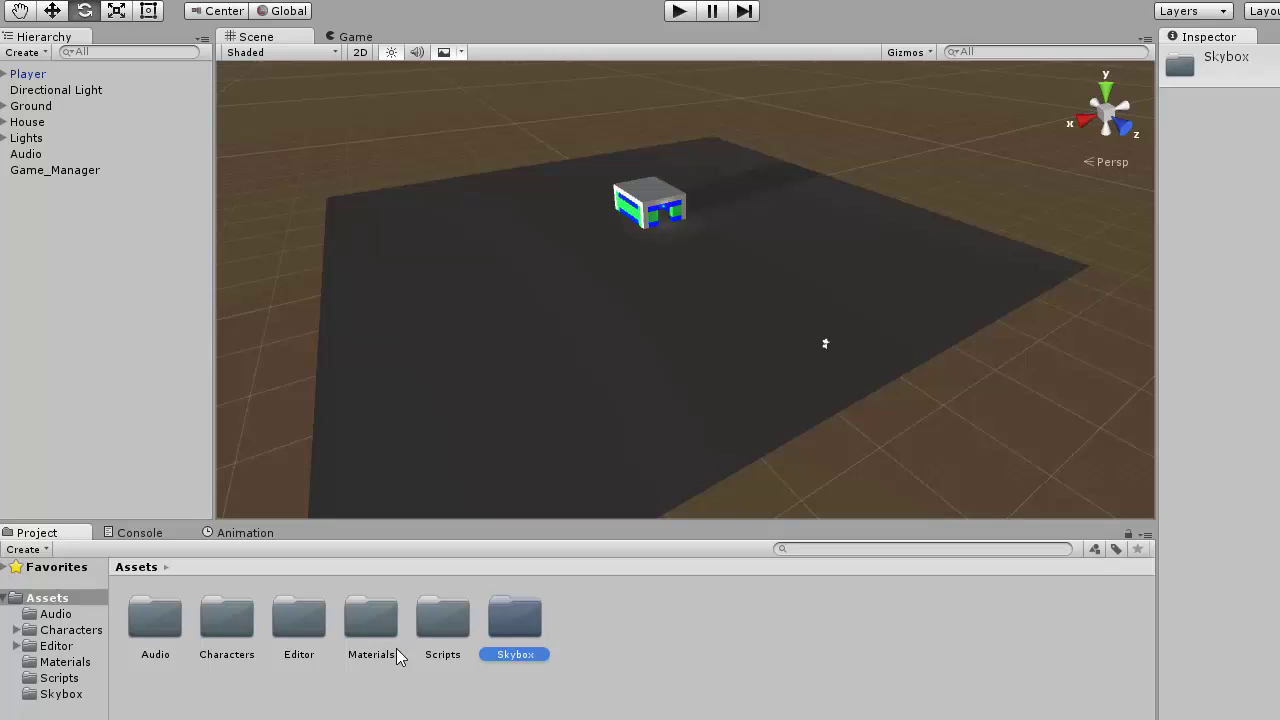
- Review the images in the Skybox folder and the HideMouse script's code in the Scripts folder
double_click(513, 616)
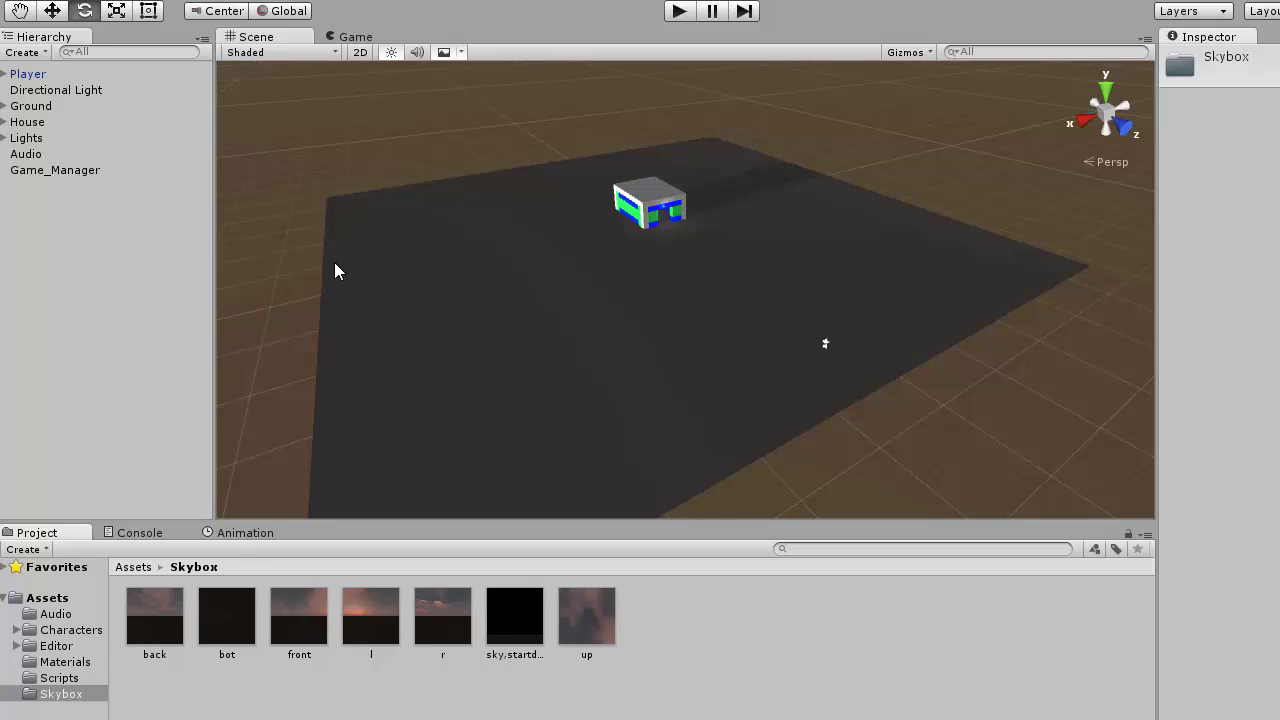
click(133, 566)
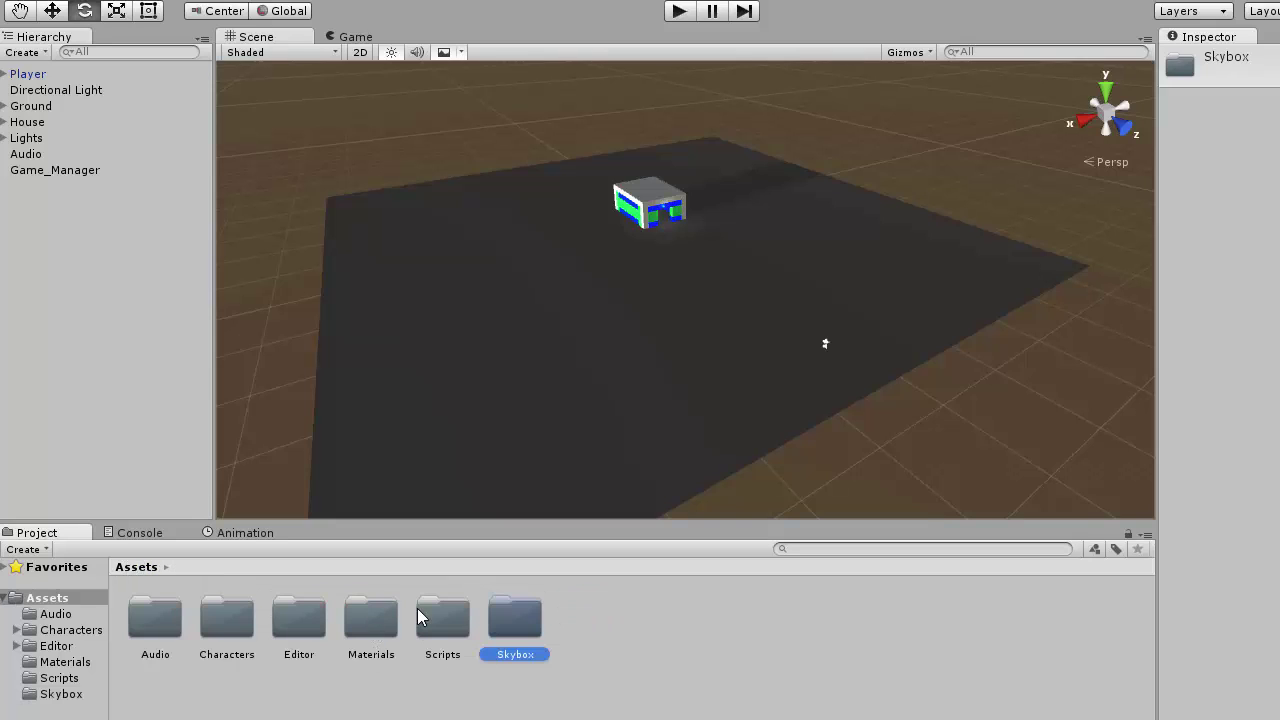
double_click(447, 620)
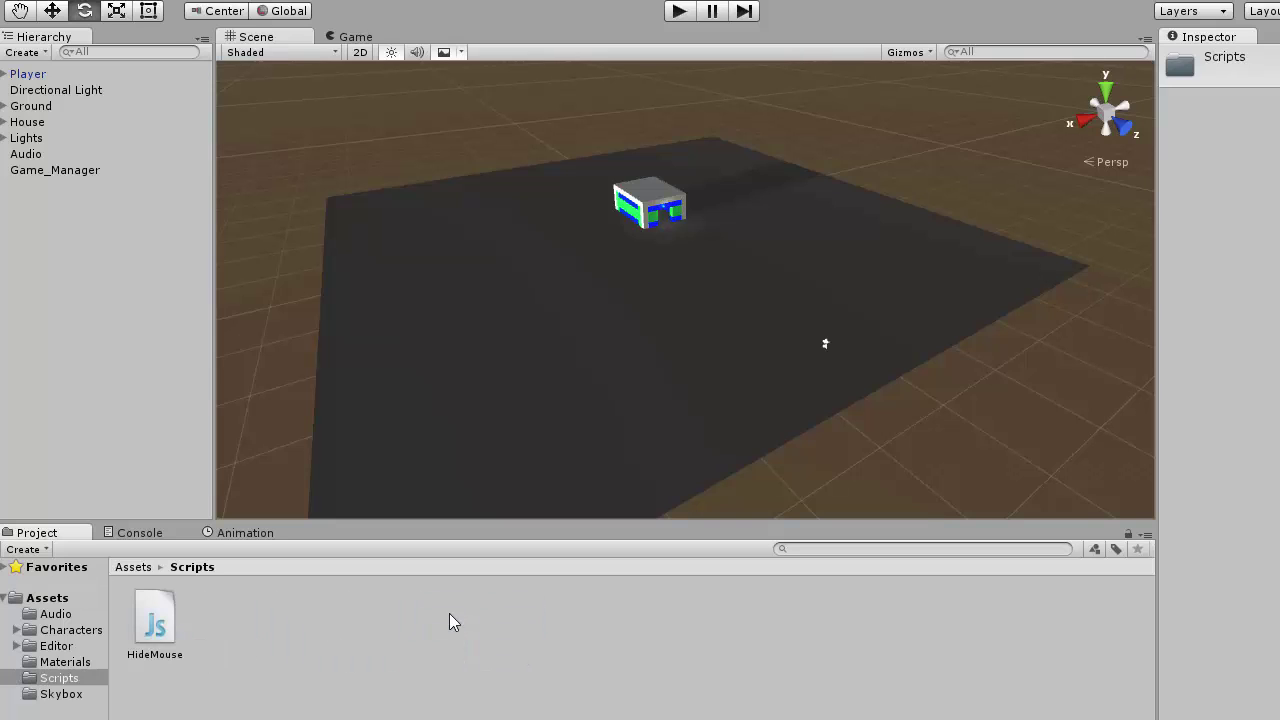
click(148, 628)
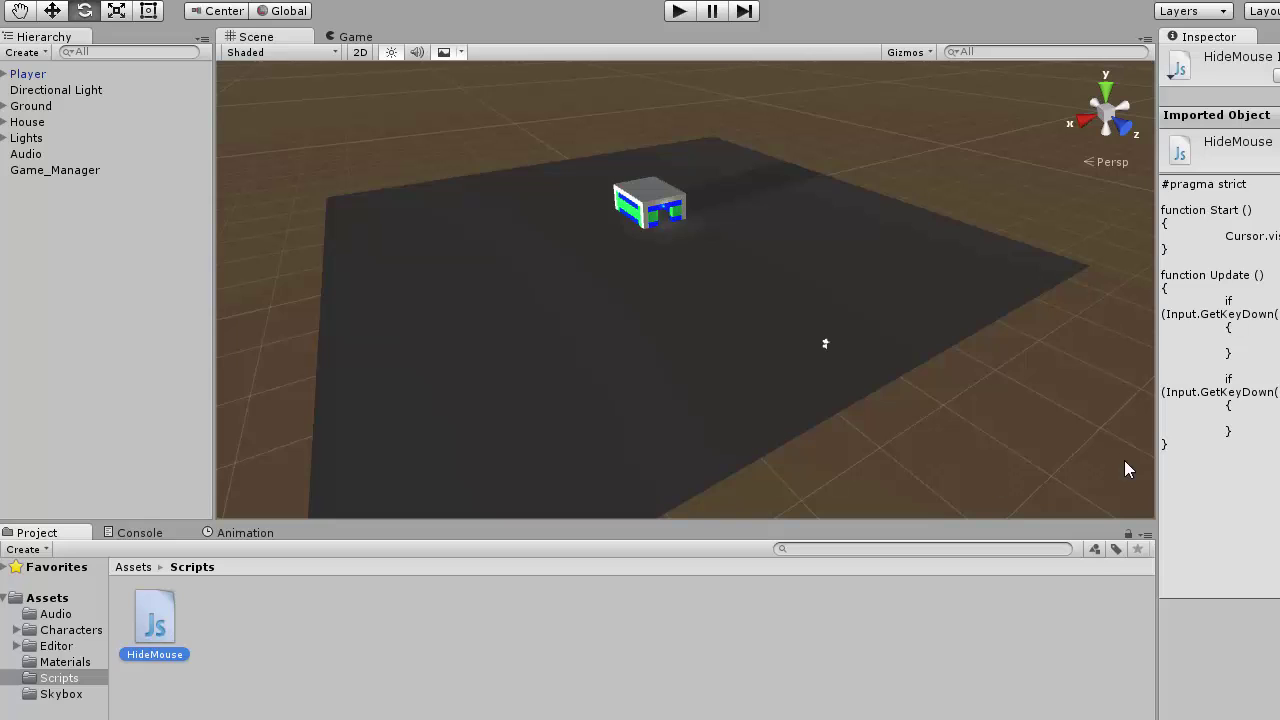
click(130, 567)
- Inspect the House Floor, House Roof, House Walls and MainPlatform materials in the Materials folder, and return to the Assets folder
double_click(372, 635)
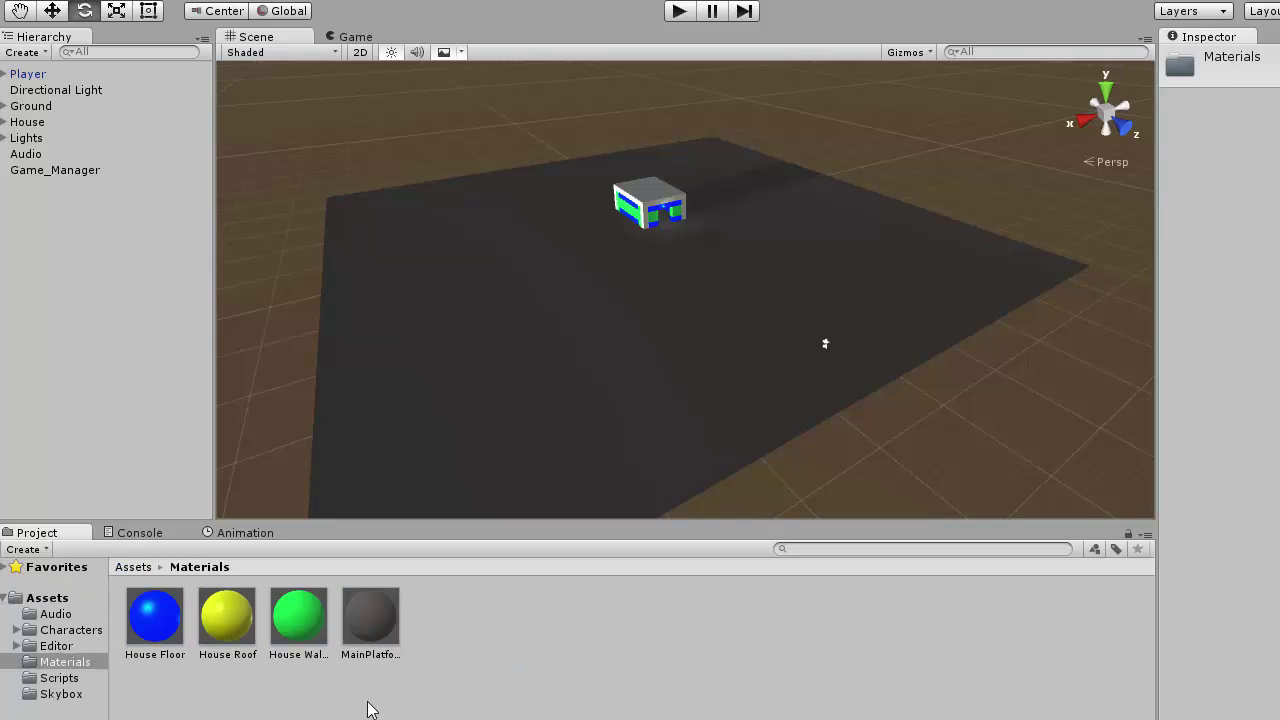
click(156, 628)
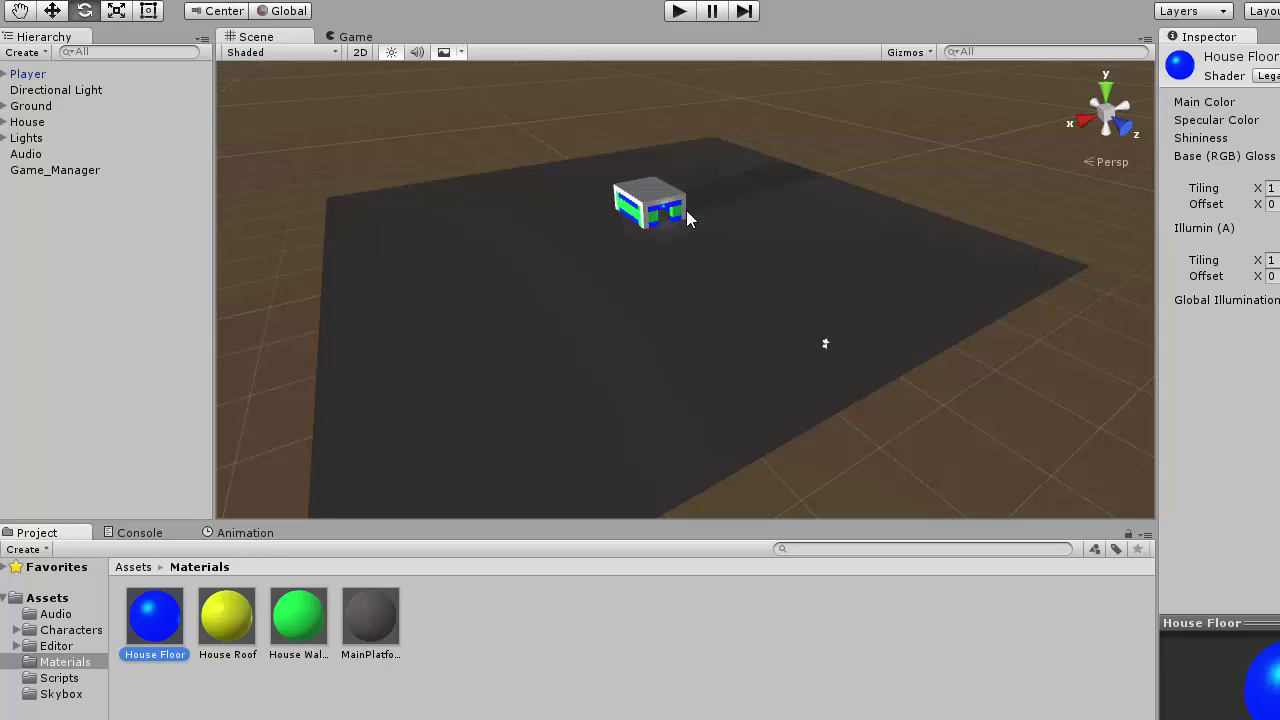
click(264, 646)
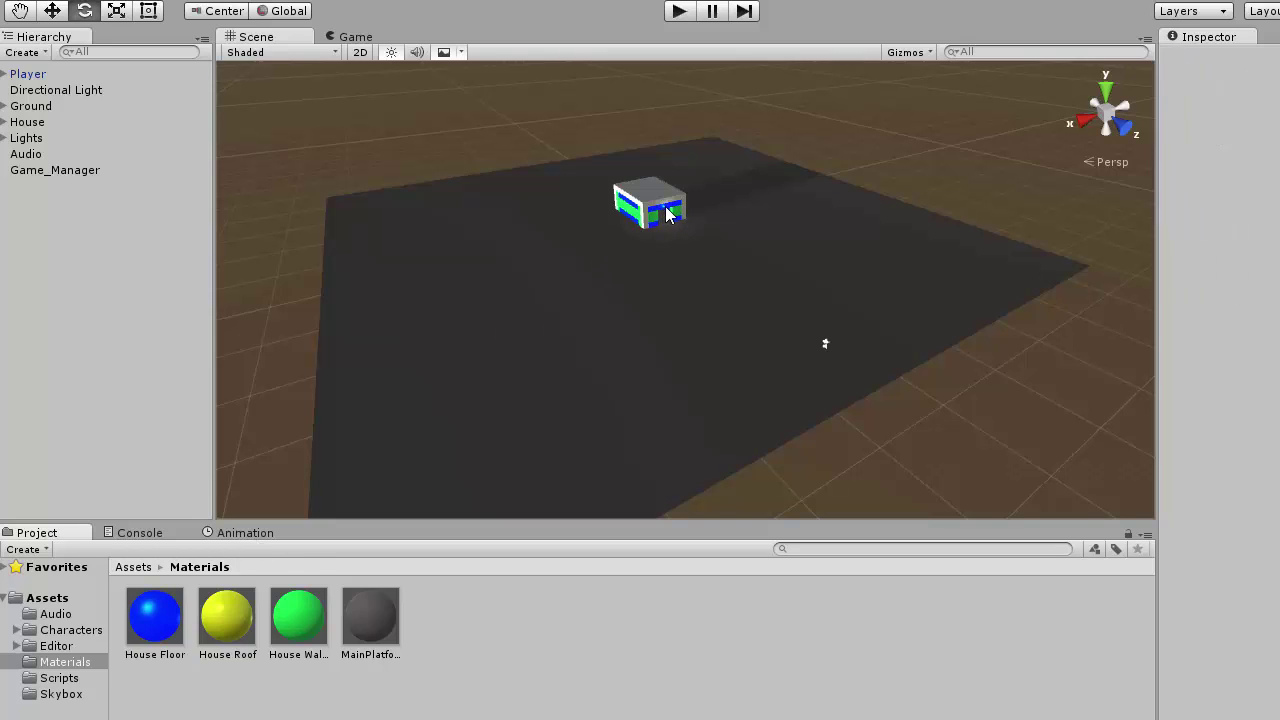
click(236, 651)
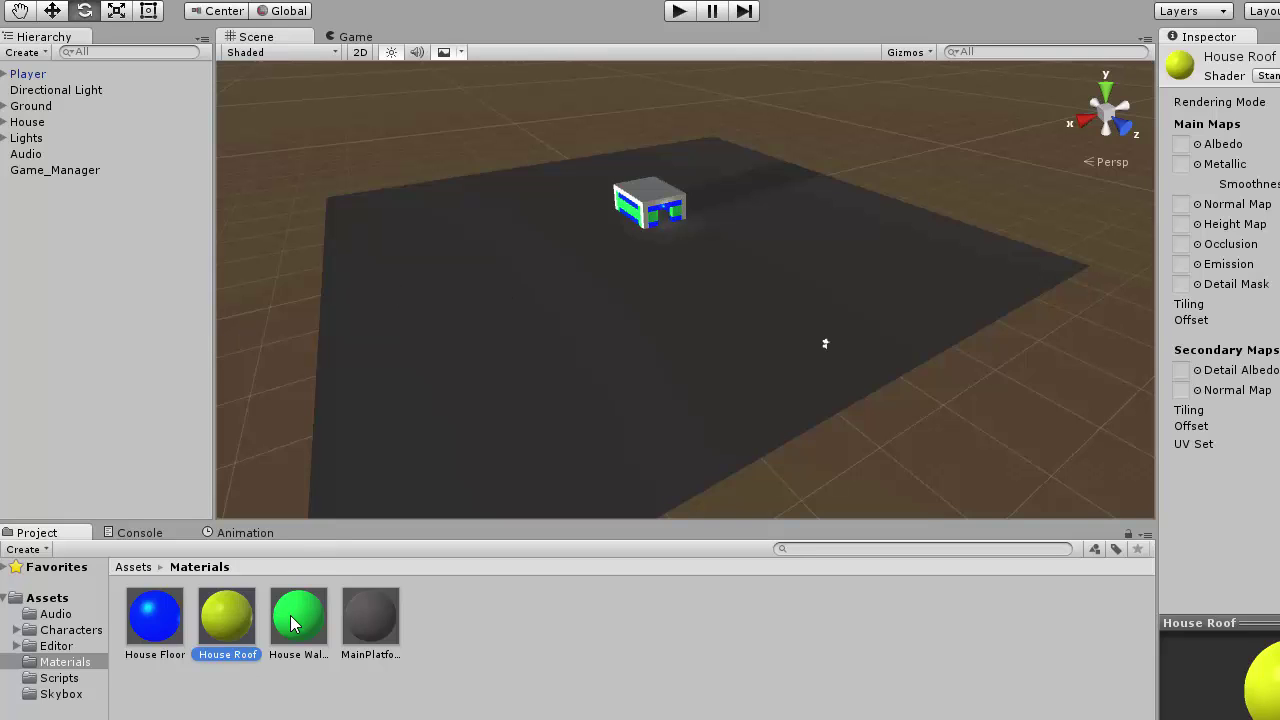
click(295, 640)
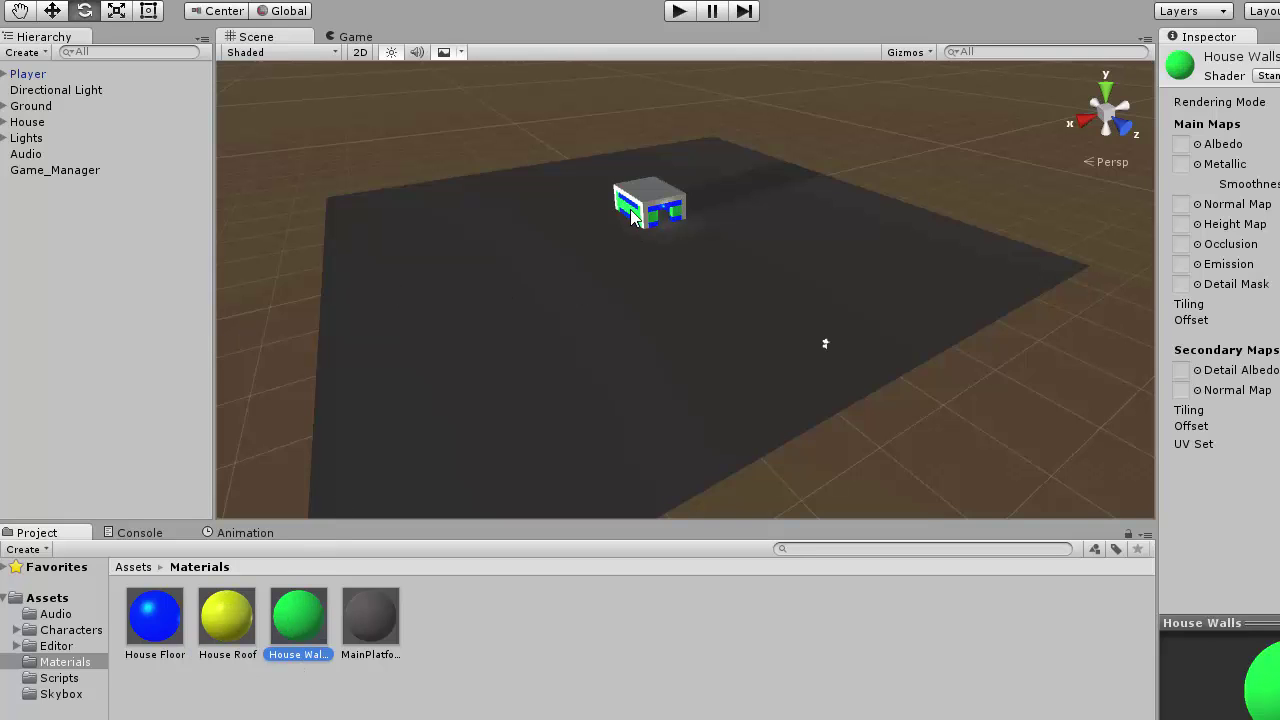
click(370, 620)
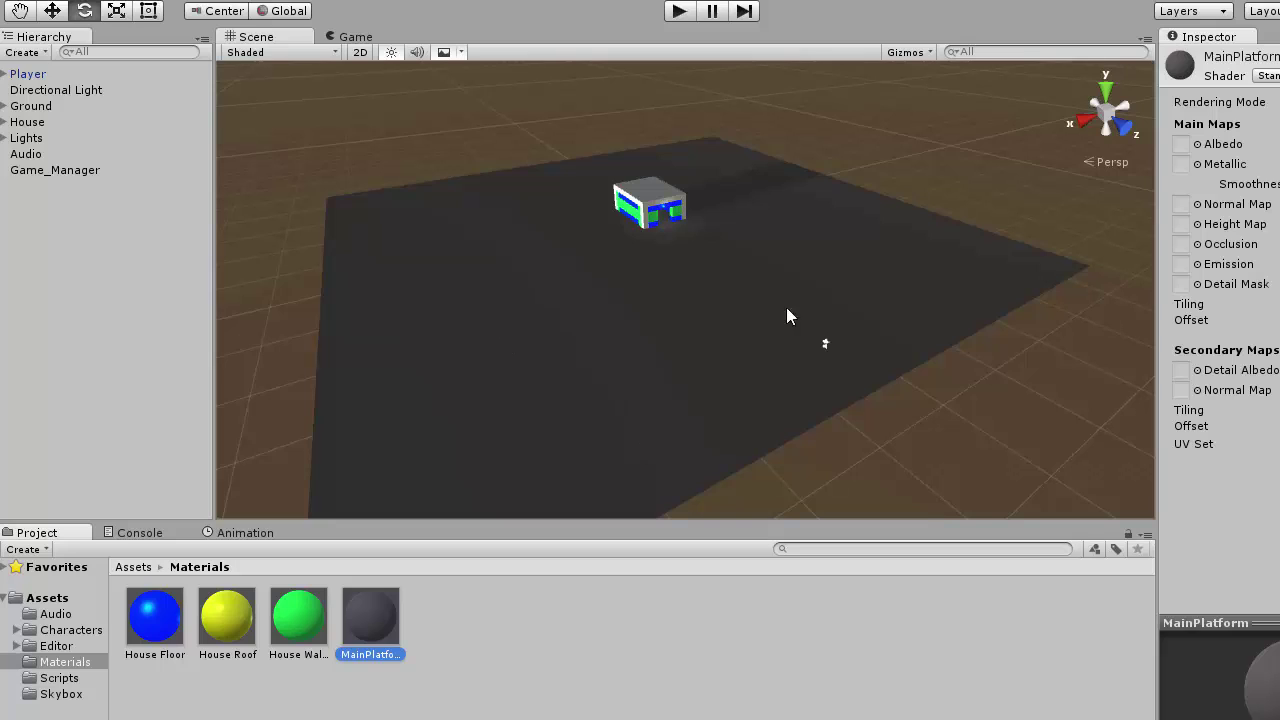
click(213, 681)
click(136, 567)
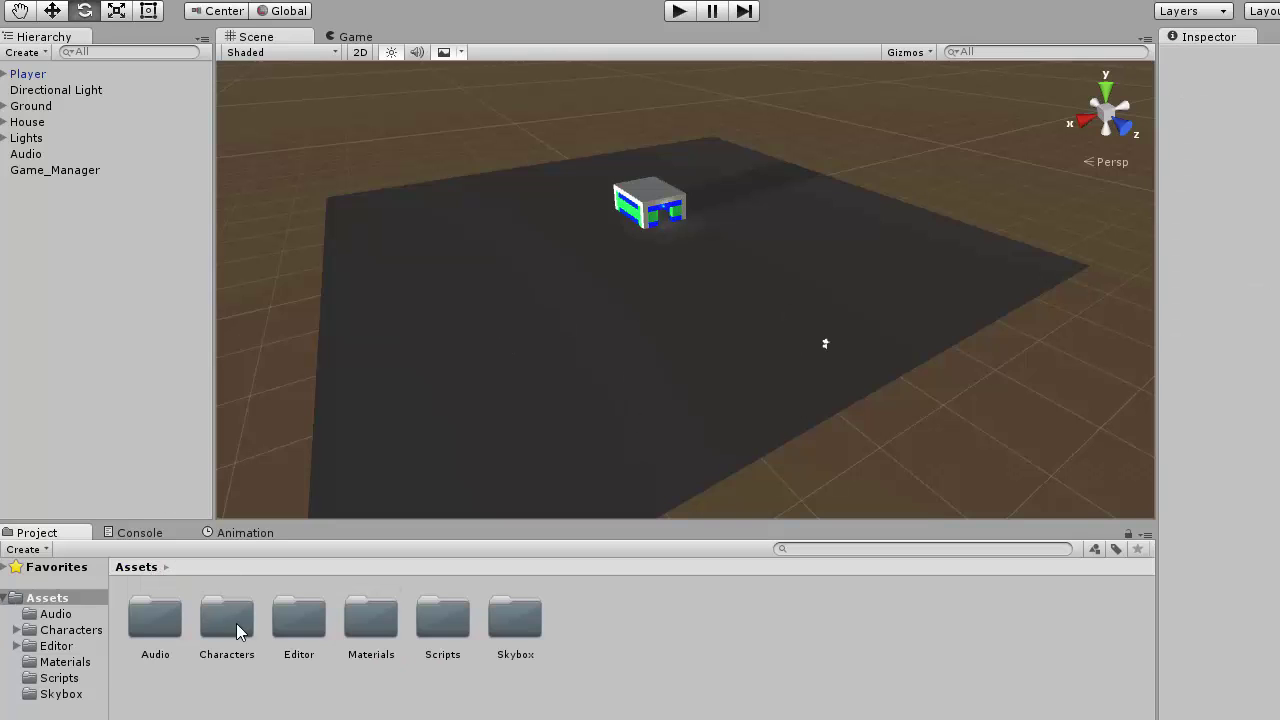
- Look inside the CrossPlatformInput subfolder of the Editor folder and return to the Assets folder
double_click(290, 636)
double_click(155, 620)
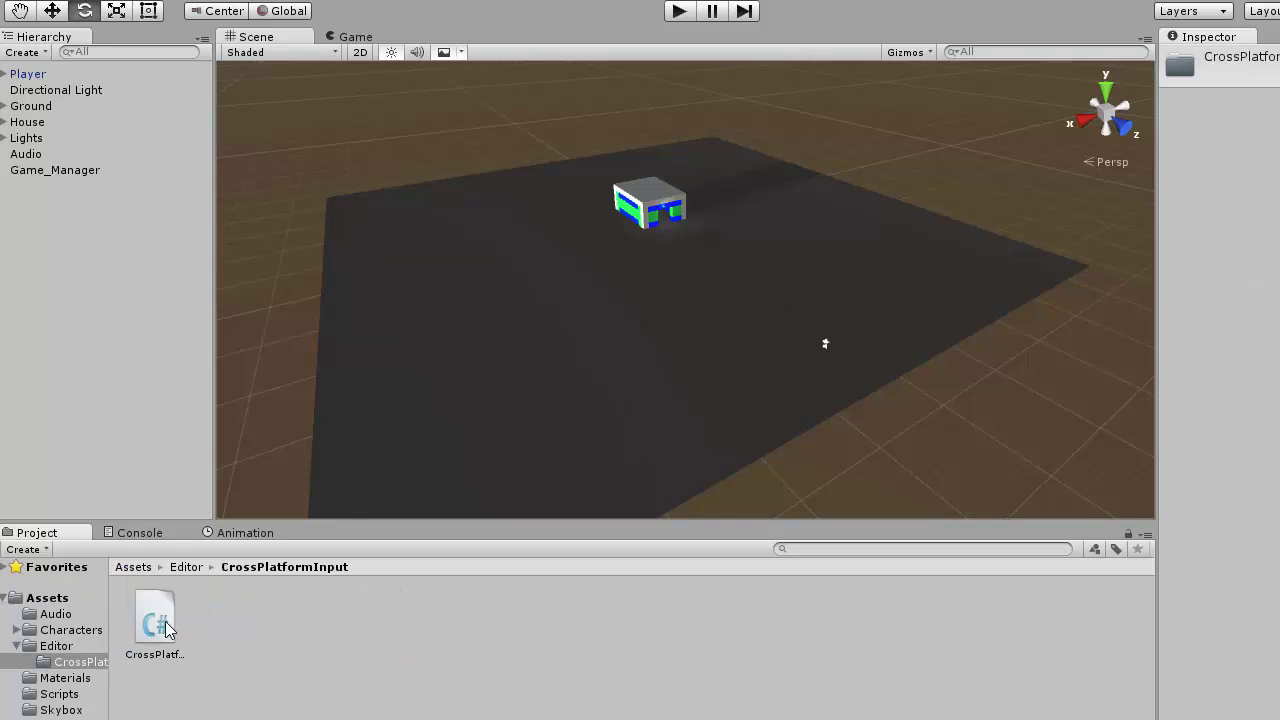
click(136, 567)
- Browse the nested Characters folders, view the RollerBall prefab, and return to the inner Characters folder
double_click(230, 625)
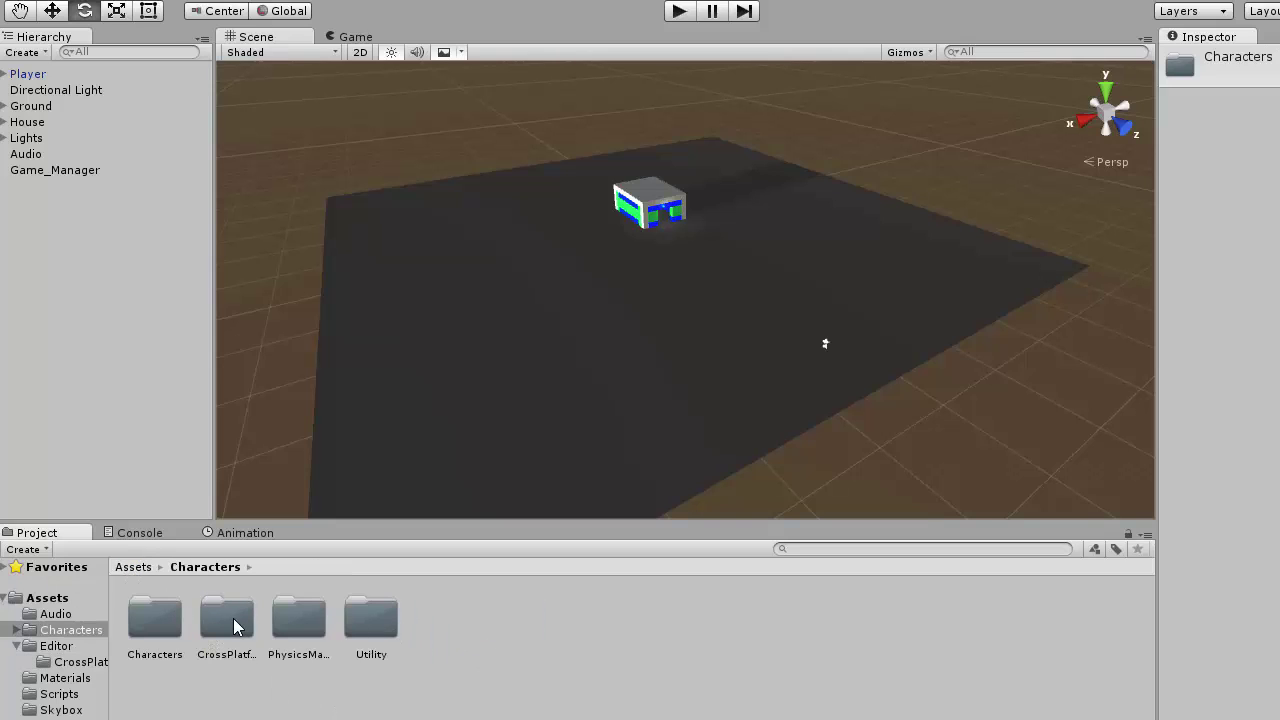
click(140, 628)
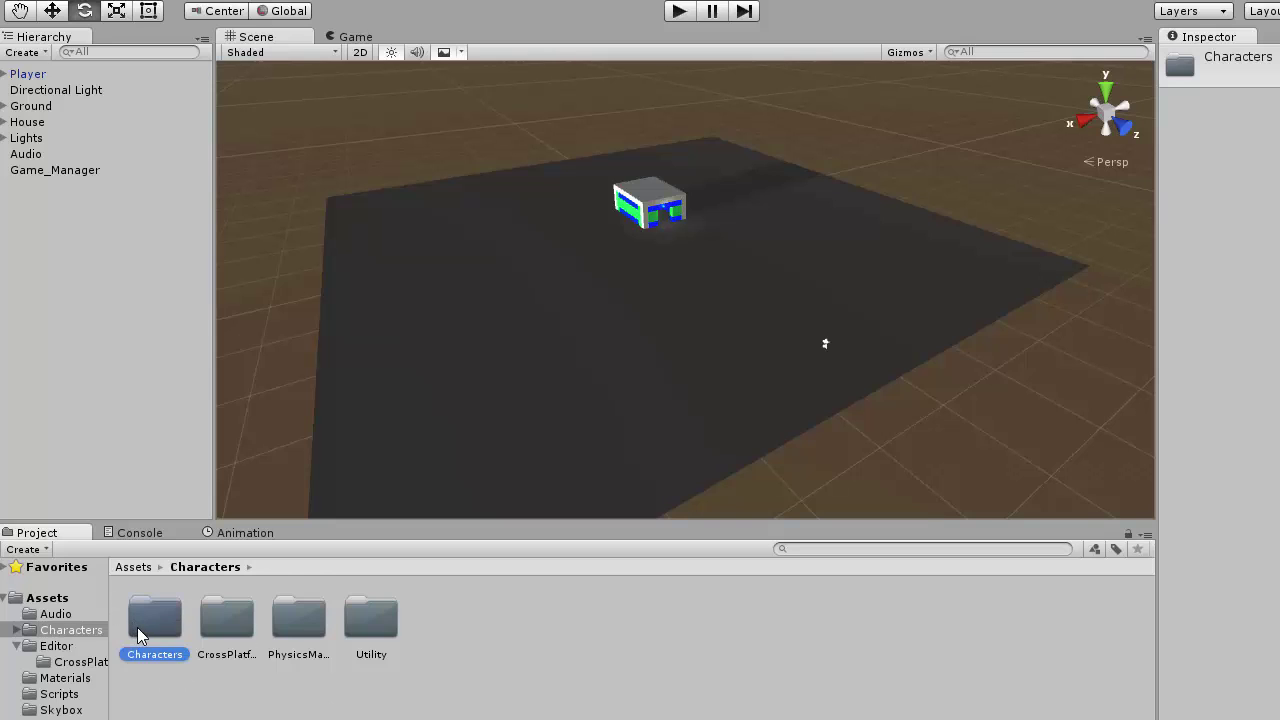
double_click(138, 627)
click(141, 628)
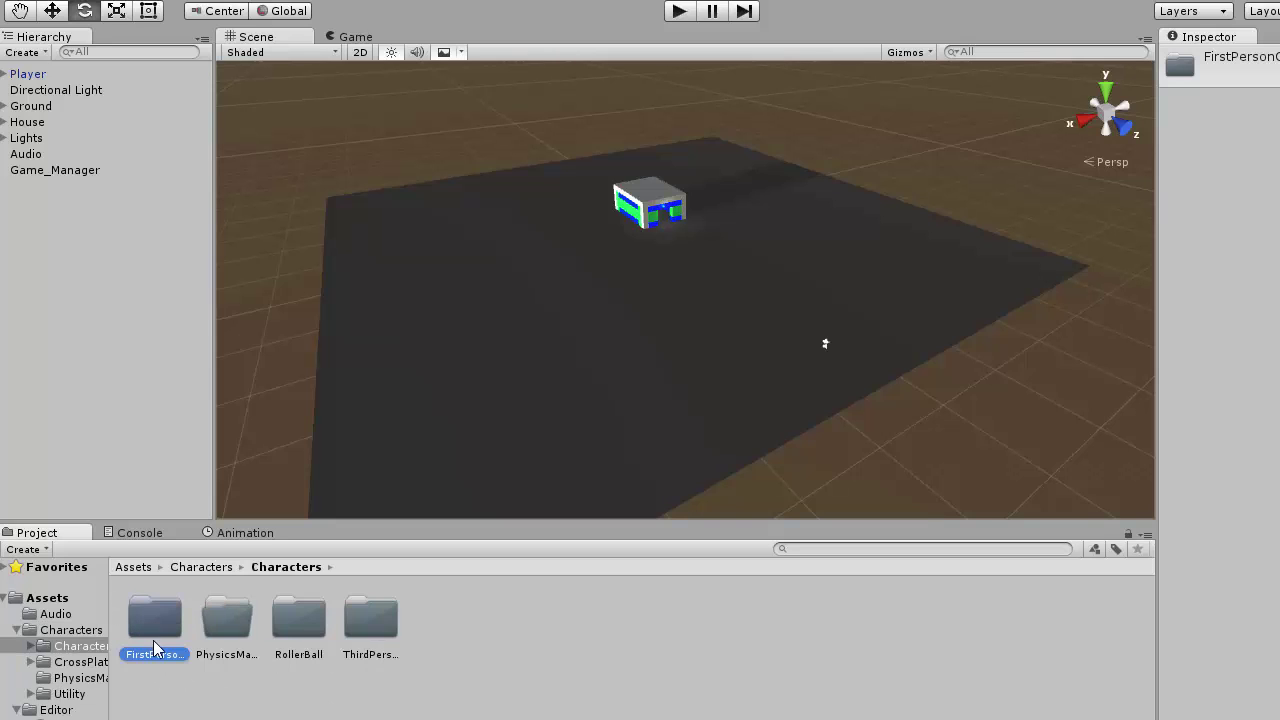
double_click(300, 620)
double_click(300, 620)
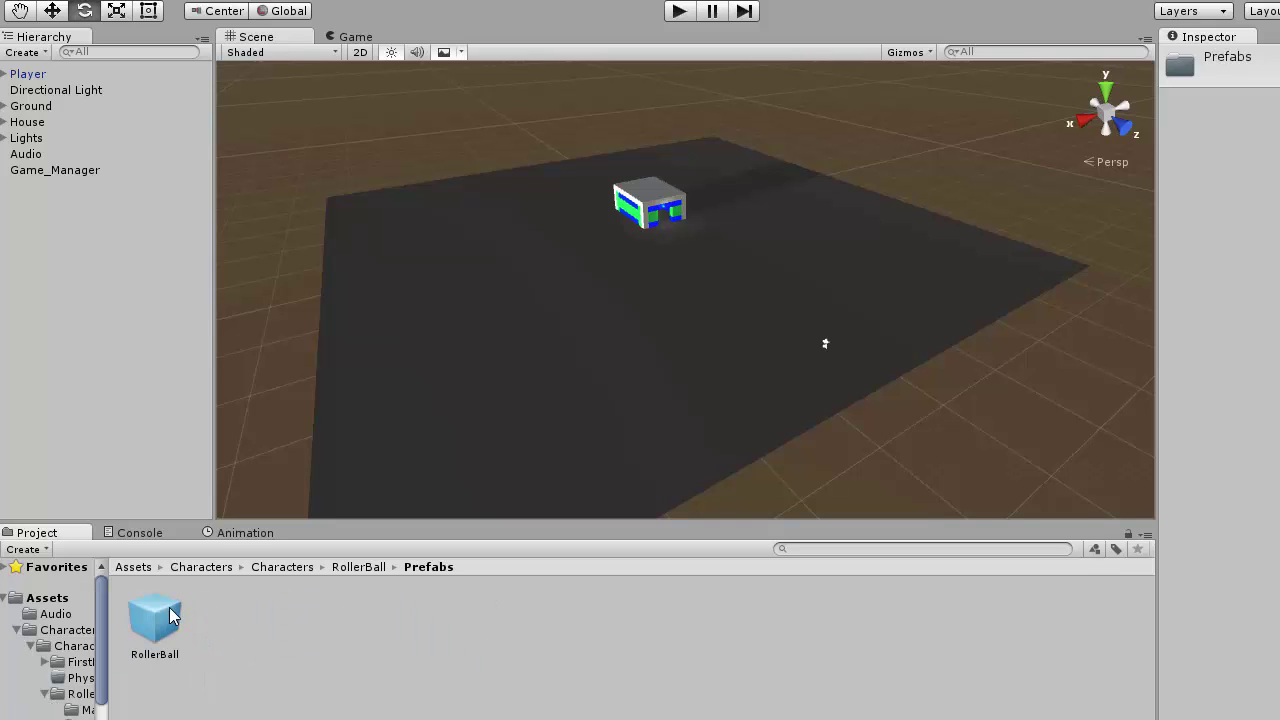
key(BackSpace)
click(302, 570)
- Place the AIThirdPersonController prefab from the ThirdPersonCharacter Prefabs folder on the dark ground near the house and examine it up close
double_click(391, 626)
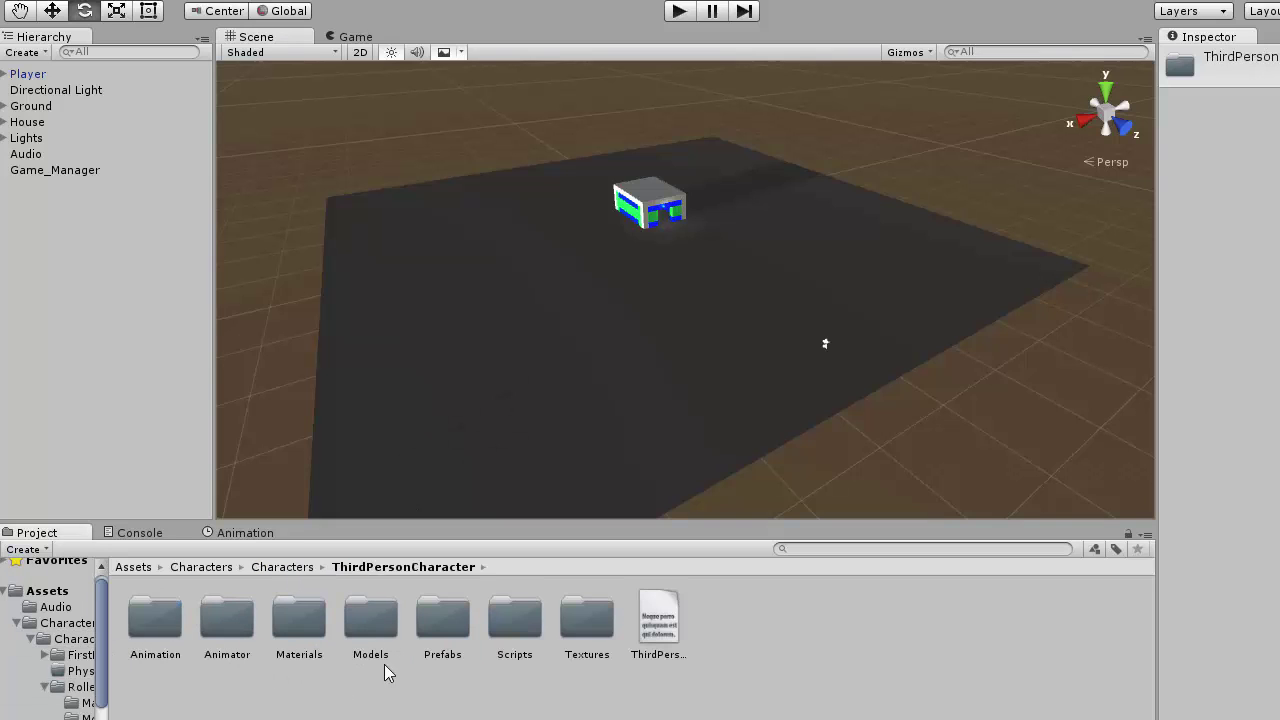
double_click(435, 637)
drag(226, 612, 621, 400)
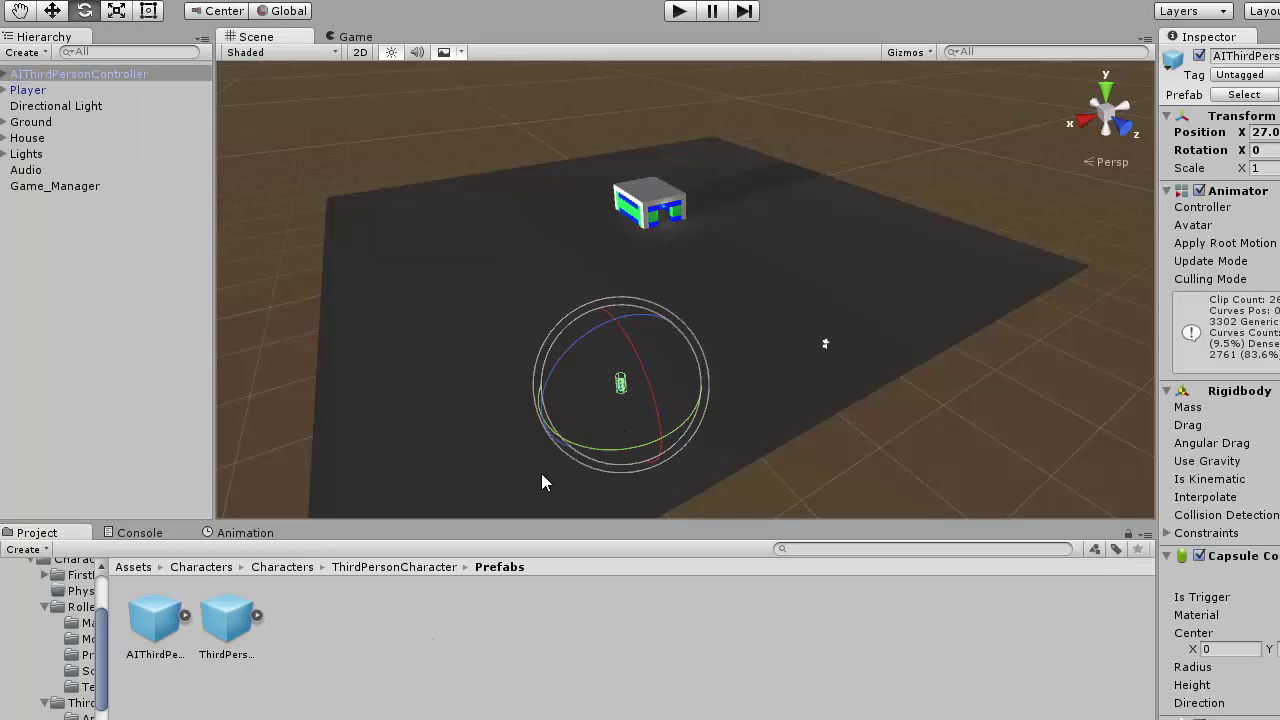
key(f)
alt+drag(726, 514, 640, 471)
scroll(634, 414, up, 3)
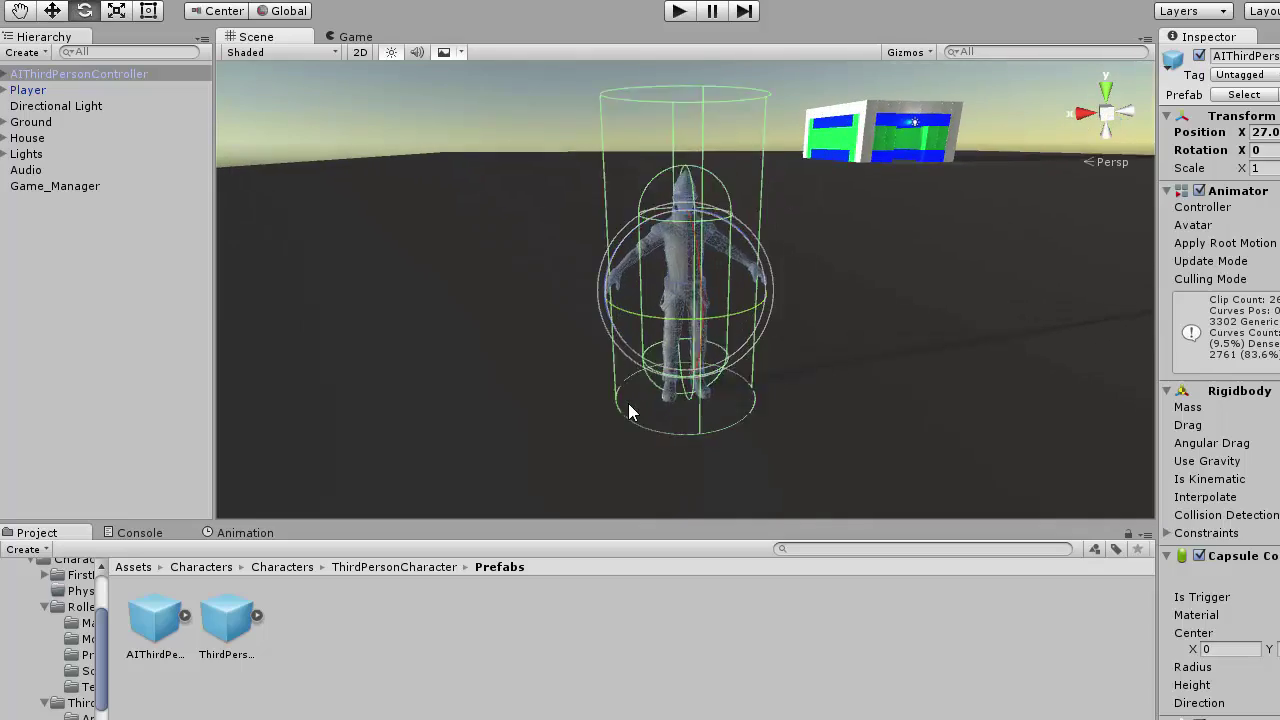
scroll(600, 380, down, 3)
alt+drag(583, 366, 1029, 420)
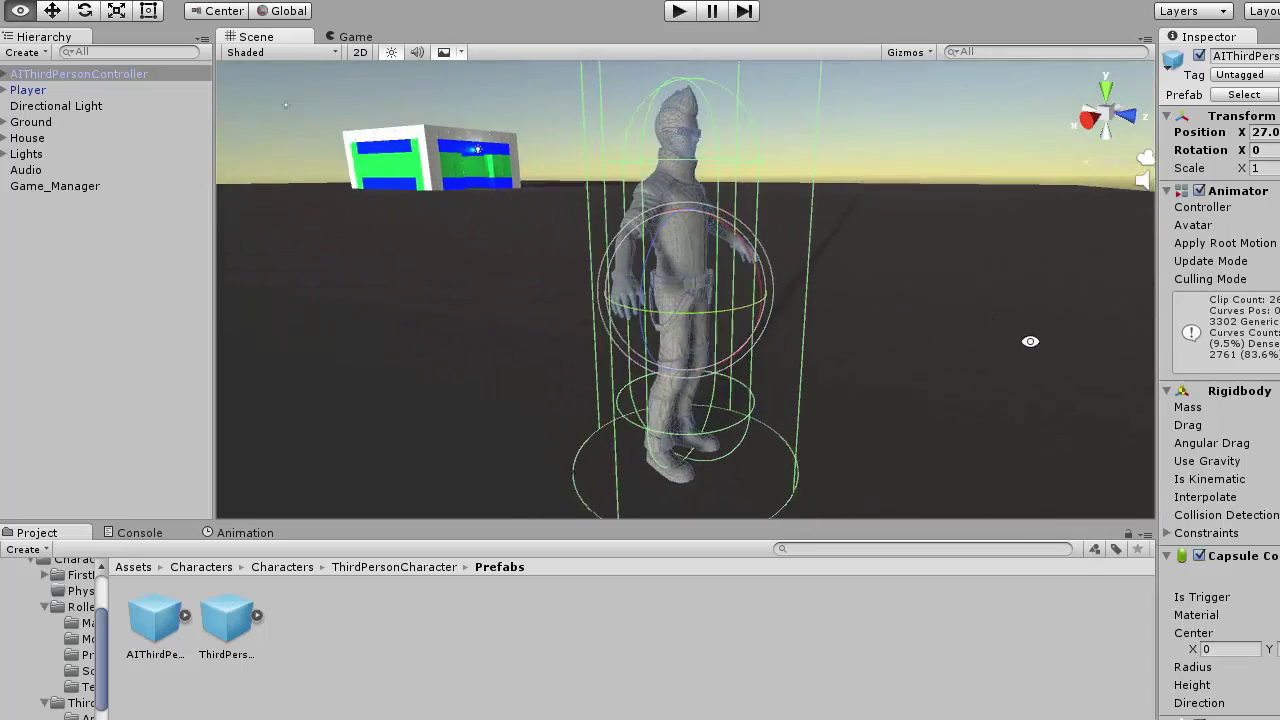
- Examine the placed AIThirdPersonController from several angles and place the ThirdPersonController prefab on the ground beside it
scroll(841, 385, up, 5)
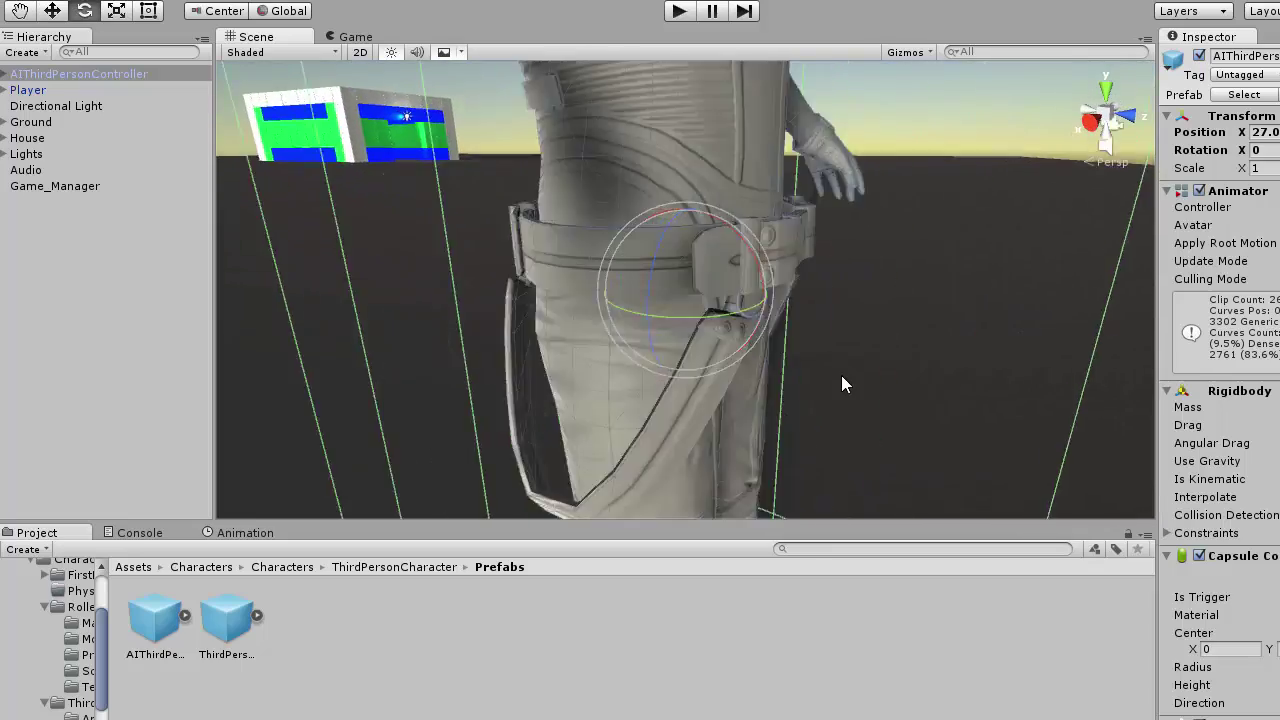
scroll(841, 385, down, 3)
alt+drag(840, 374, 800, 394)
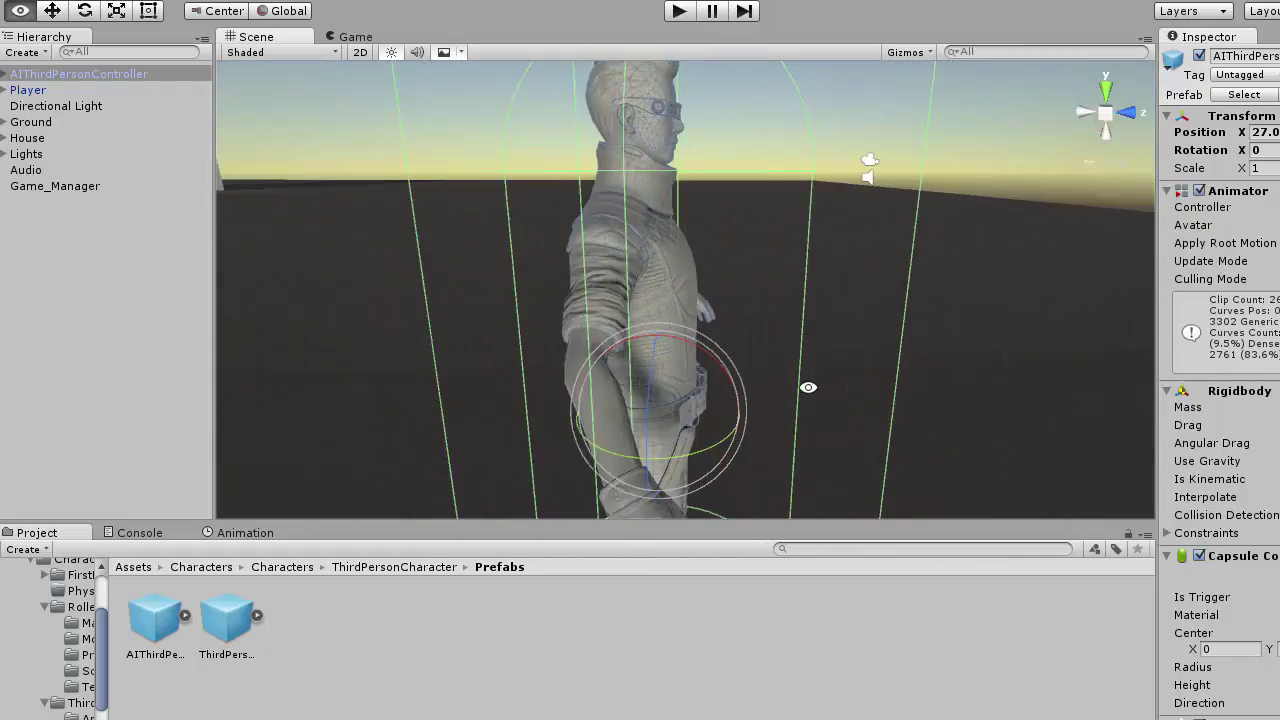
scroll(790, 390, down, 5)
alt+drag(546, 309, 514, 477)
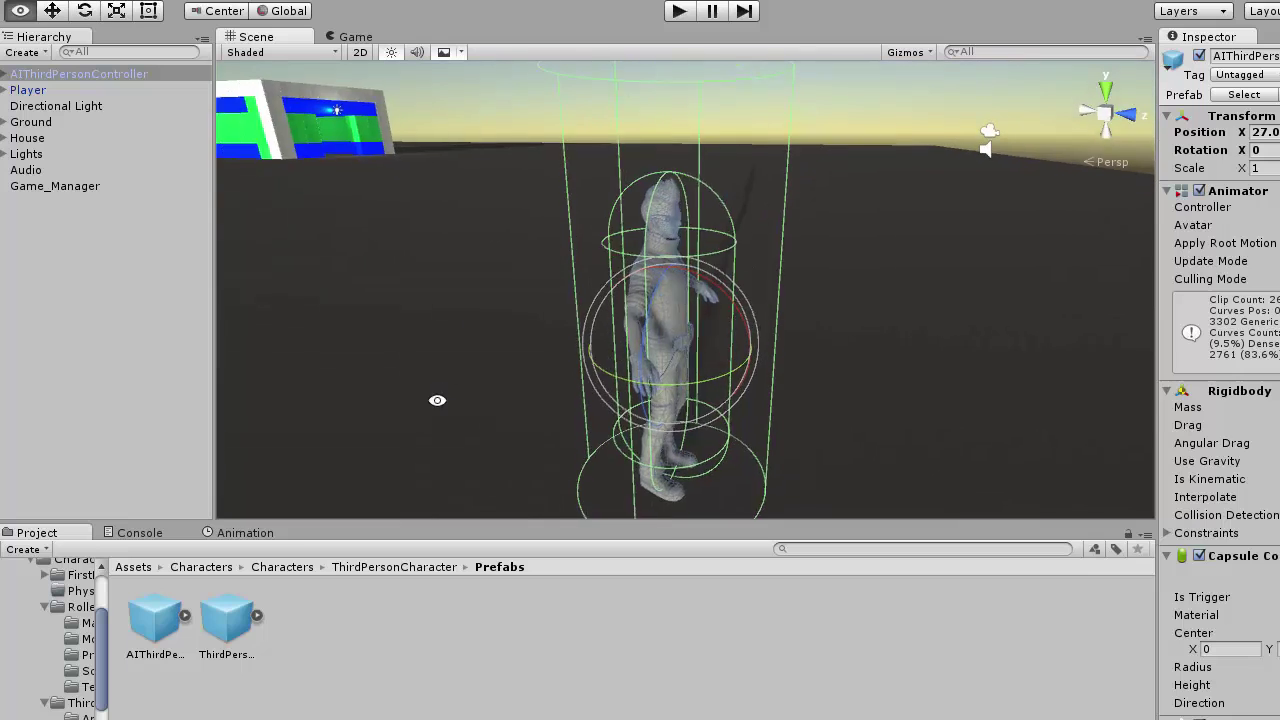
drag(225, 617, 409, 394)
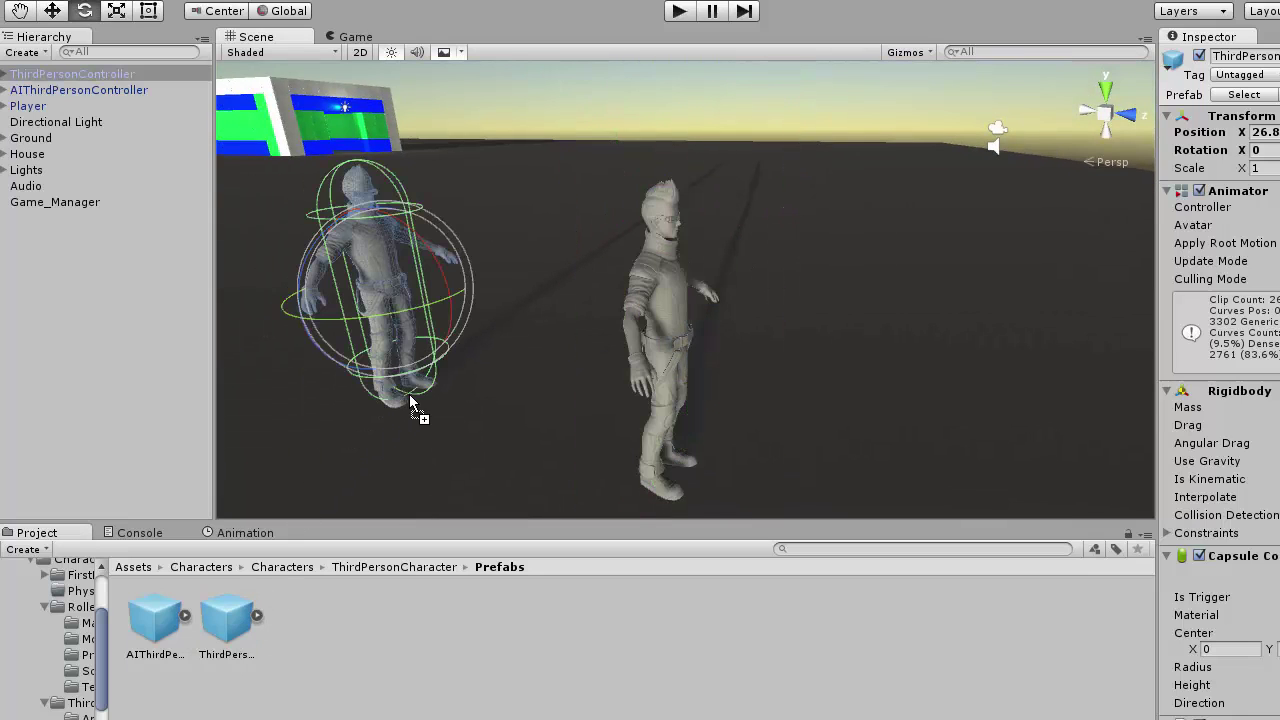
- Delete both the ThirdPersonController and the AIThirdPersonController from the scene
click(152, 620)
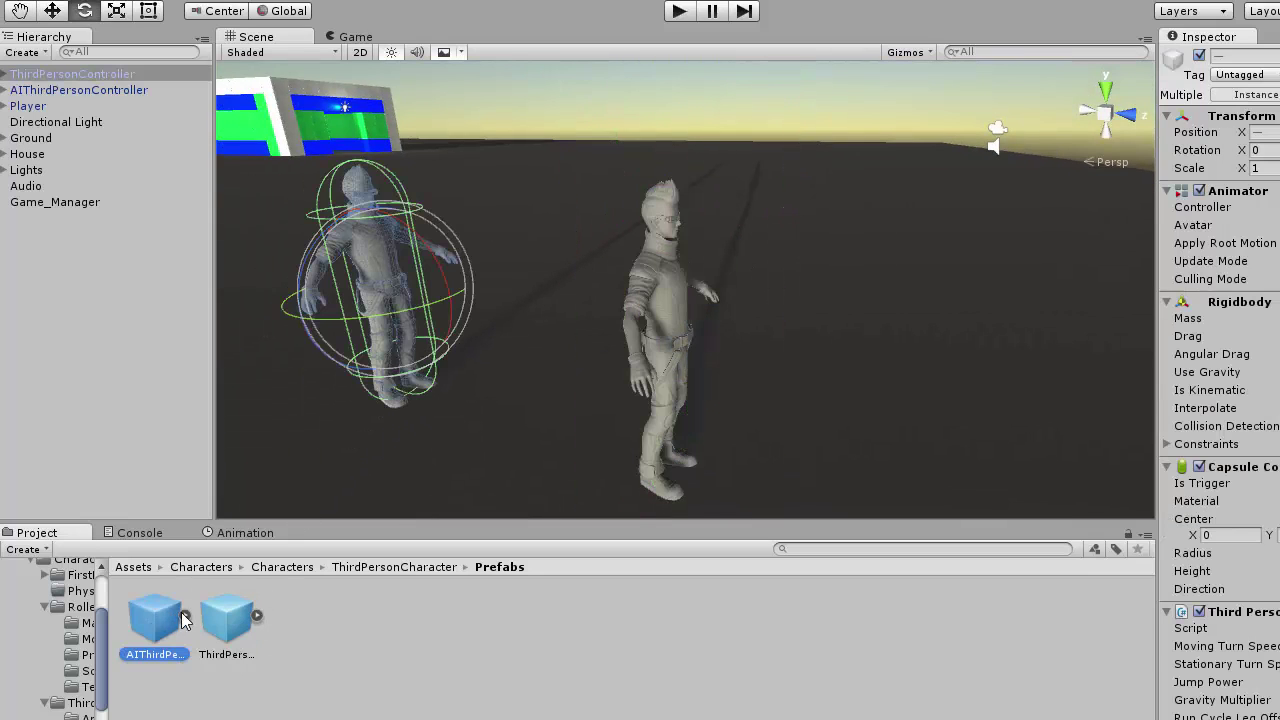
shift+click(80, 90)
key(Delete)
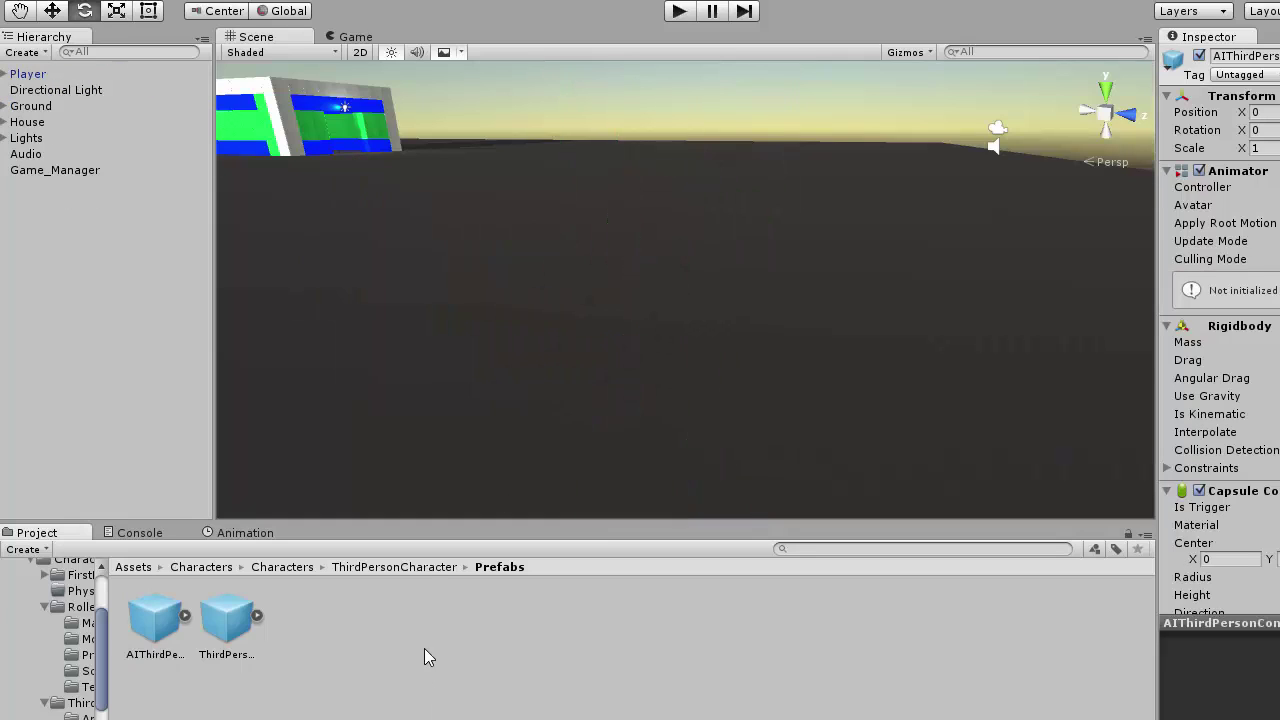
- Return to the Assets folder, inspect the Sunny Day clip in the Audio folder, and go back to Assets
click(338, 567)
click(283, 567)
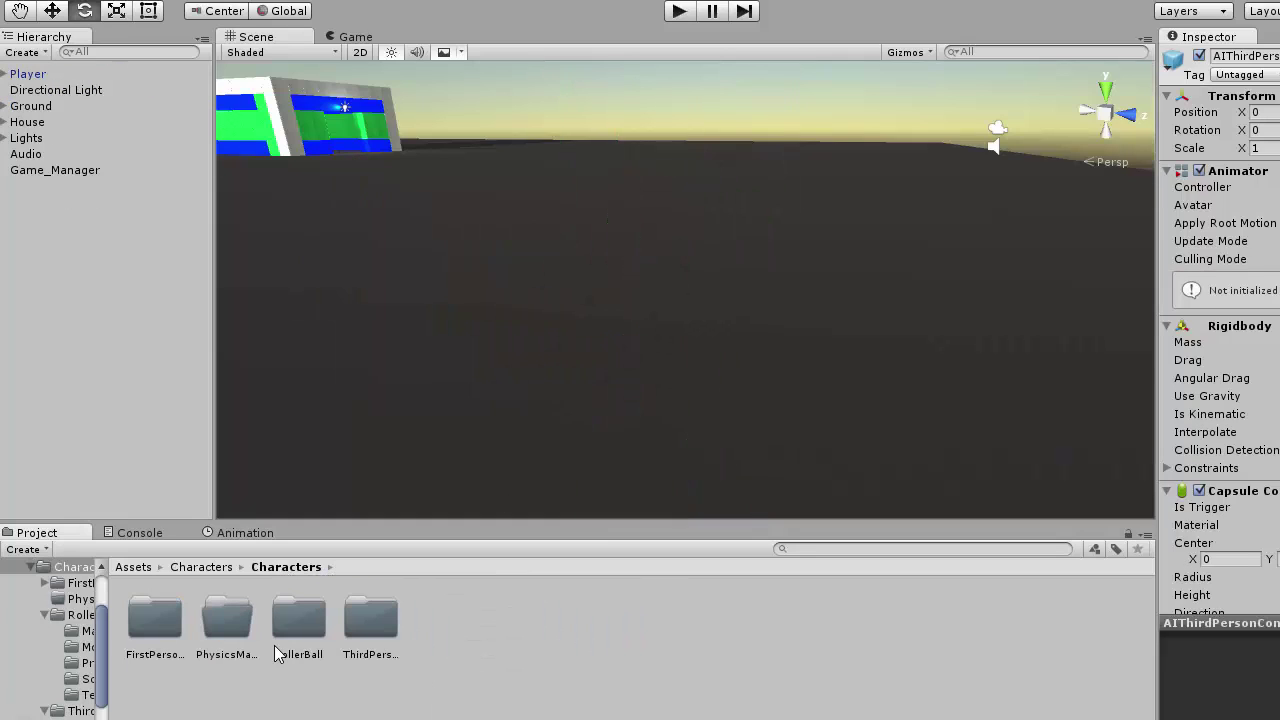
click(207, 575)
click(150, 570)
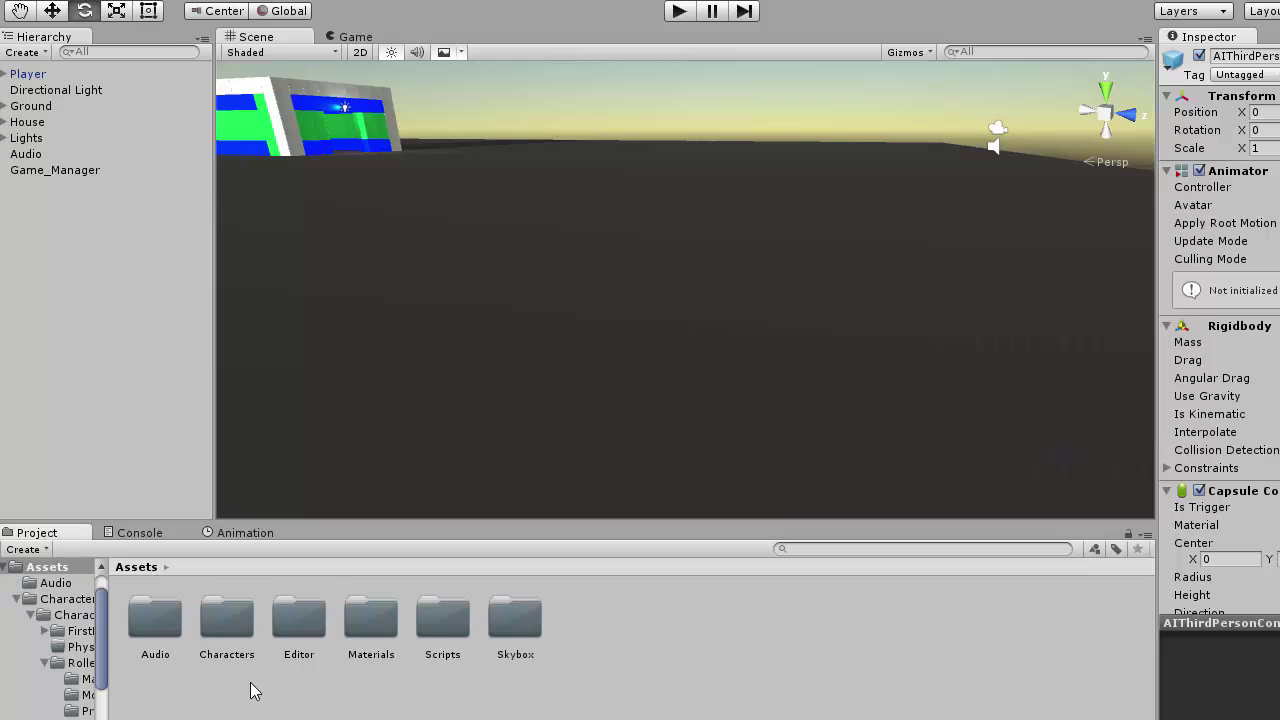
double_click(160, 634)
click(160, 640)
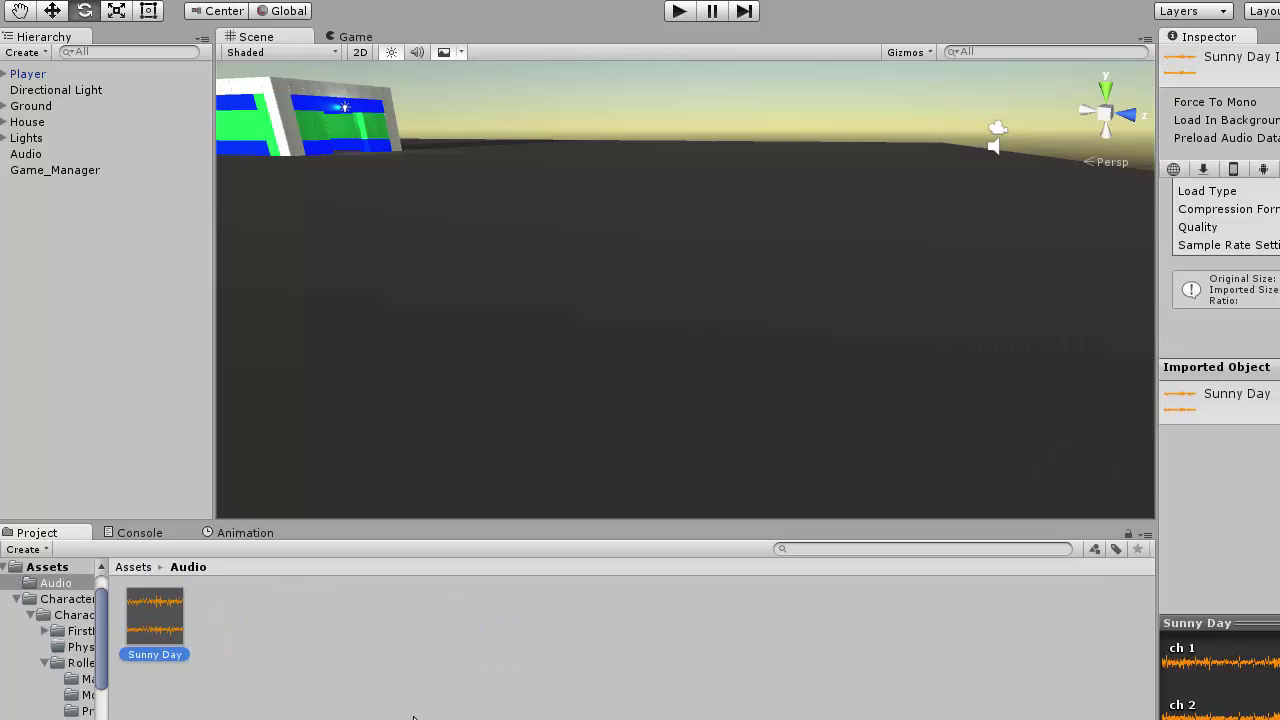
click(134, 567)
click(373, 705)
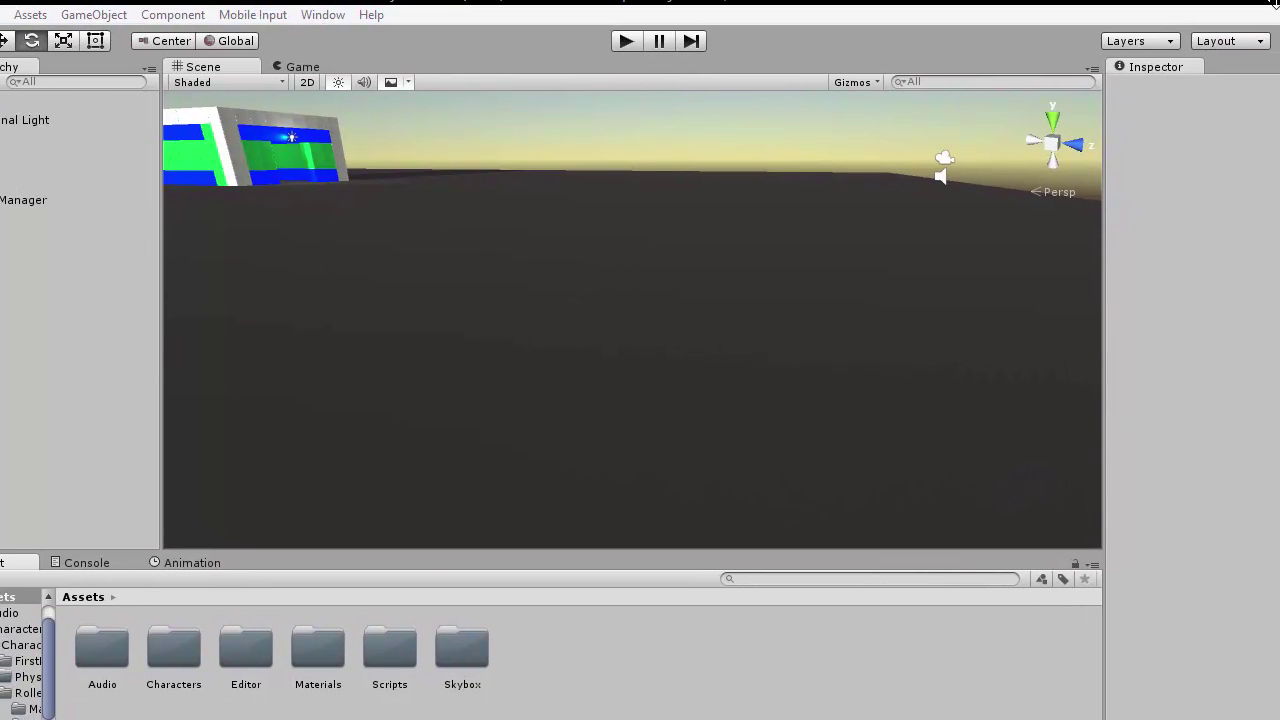
- Play-test the scene by walking into the house and back outside, and stop the game
click(626, 41)
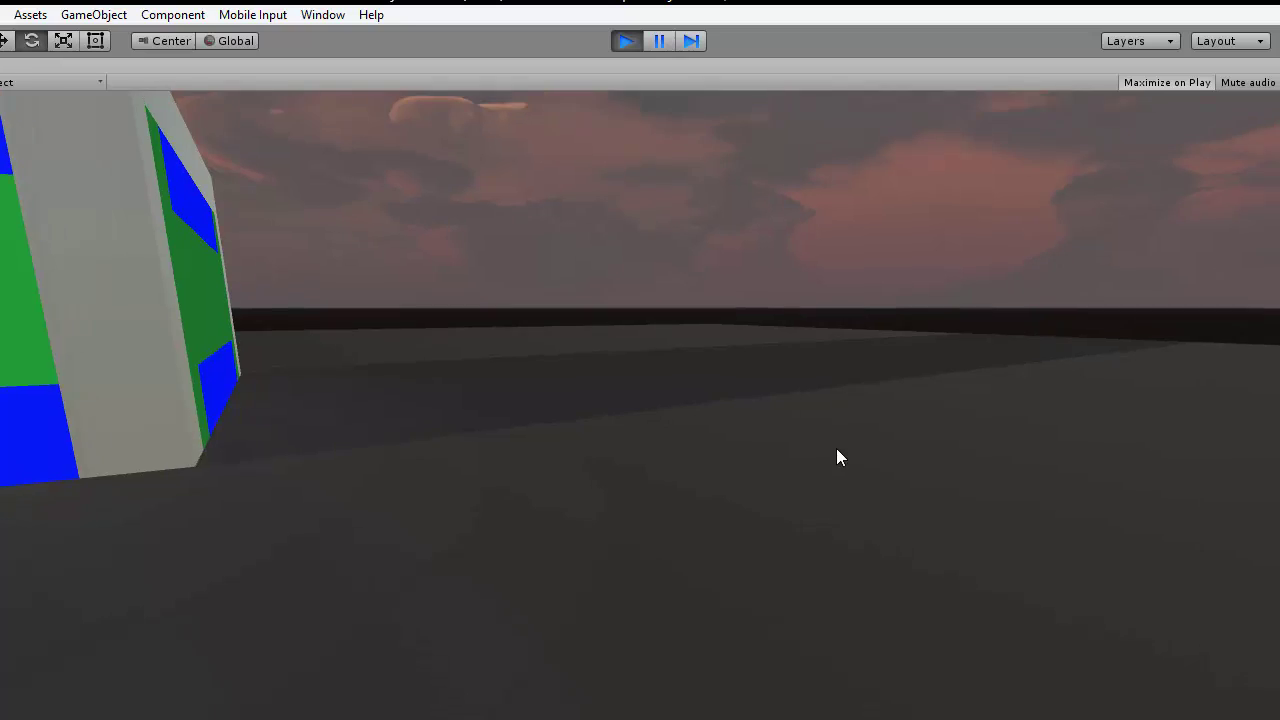
key(w)
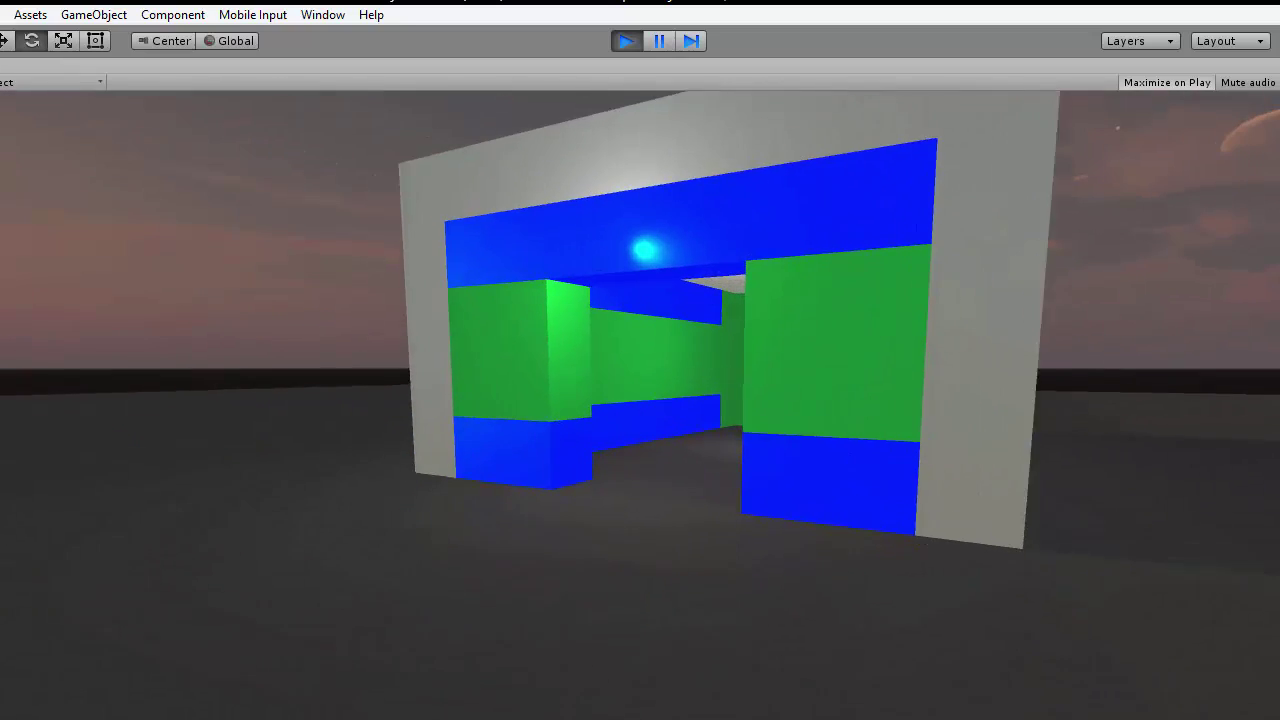
key(w)
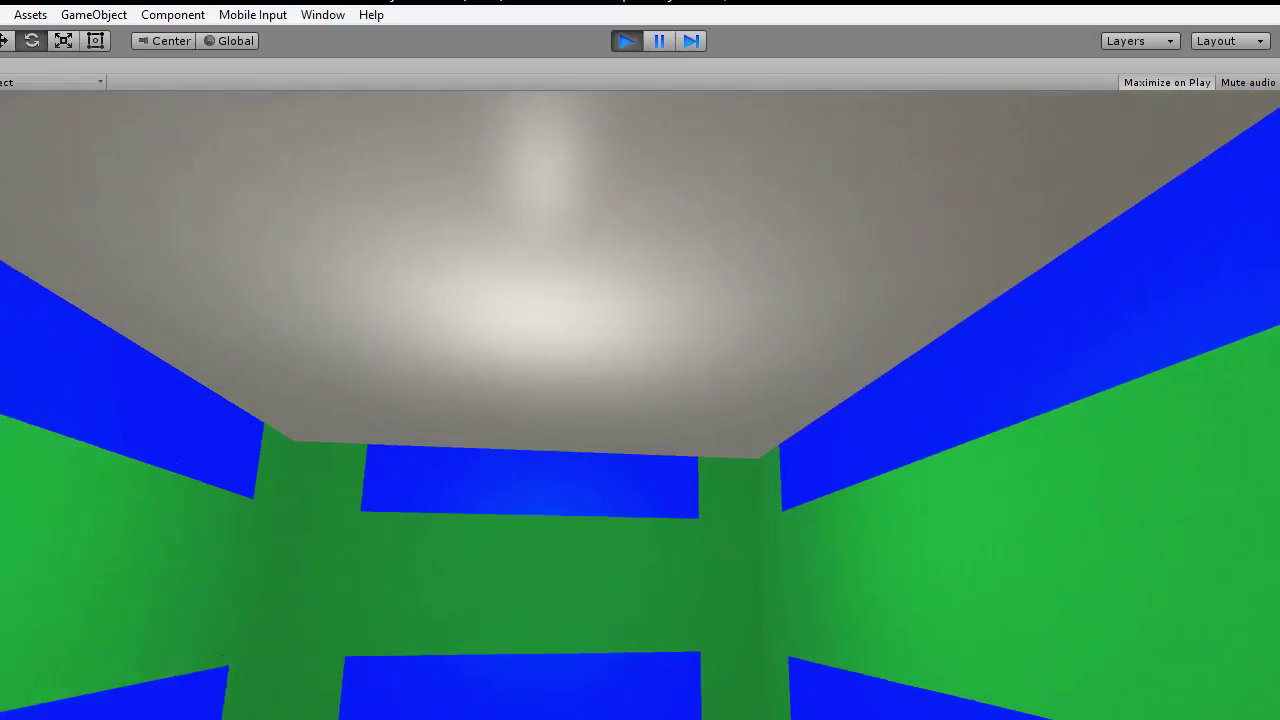
key(w)
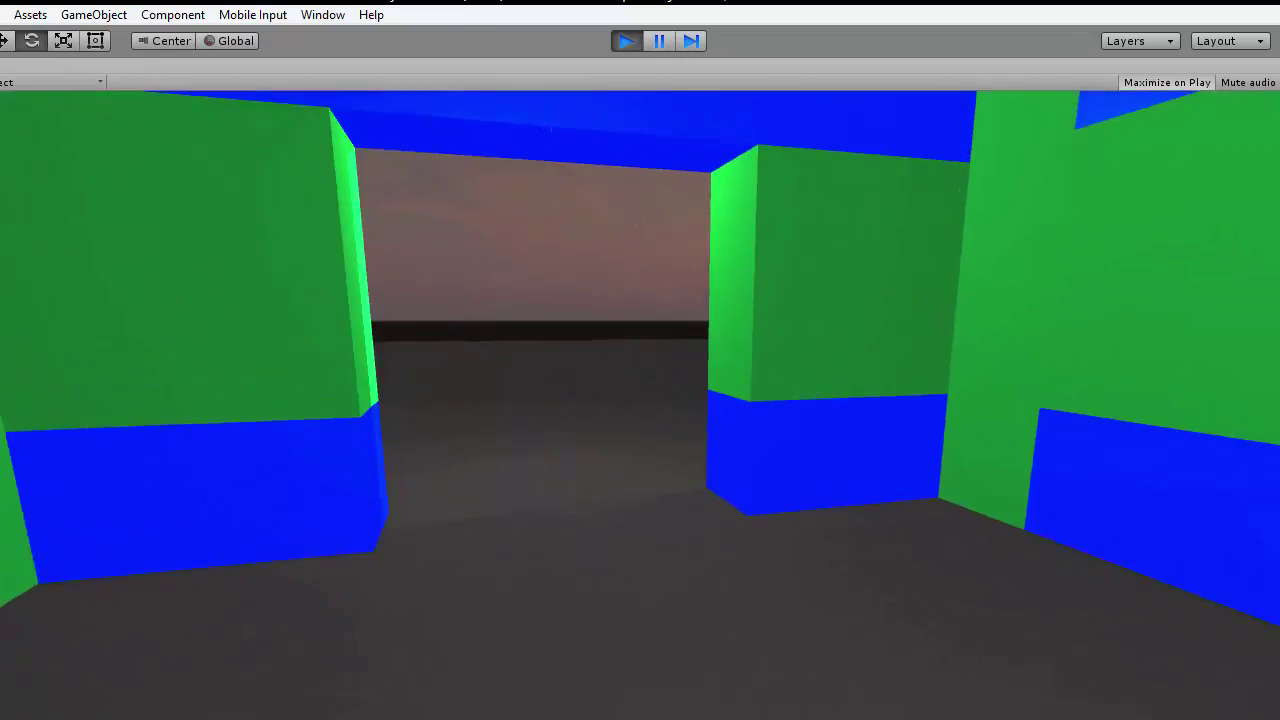
key(s)
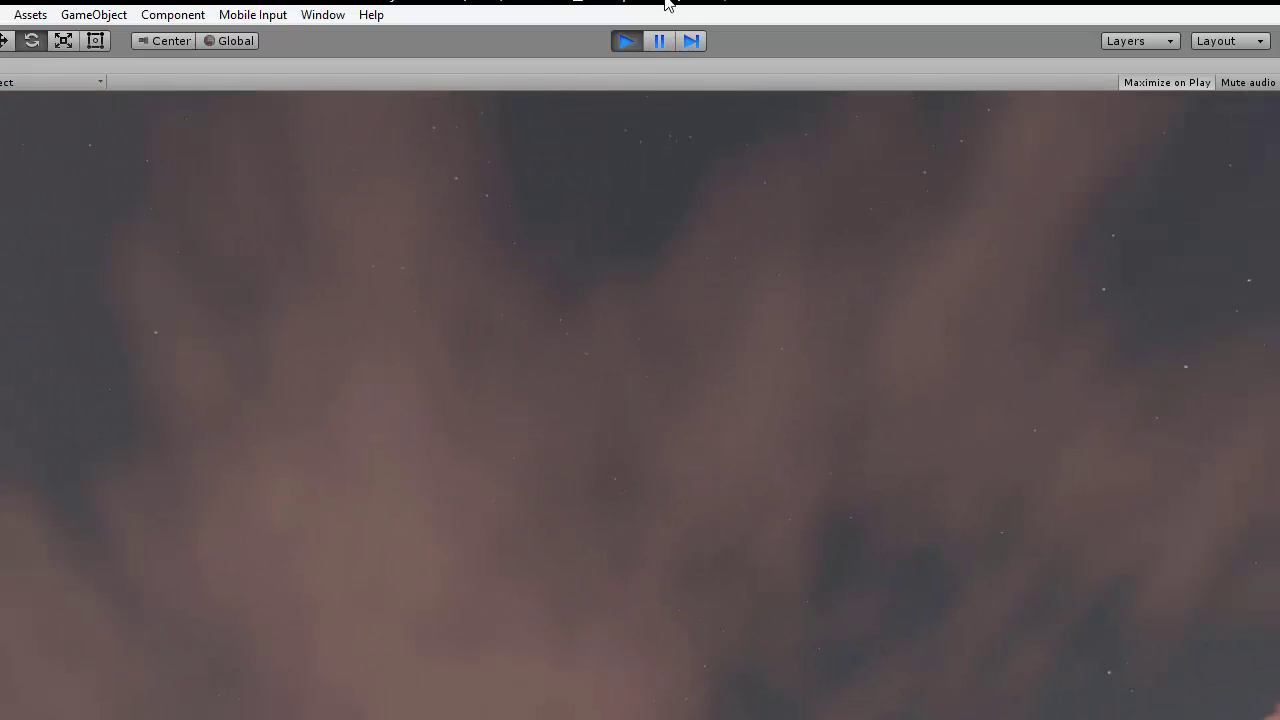
key(Escape)
click(625, 41)
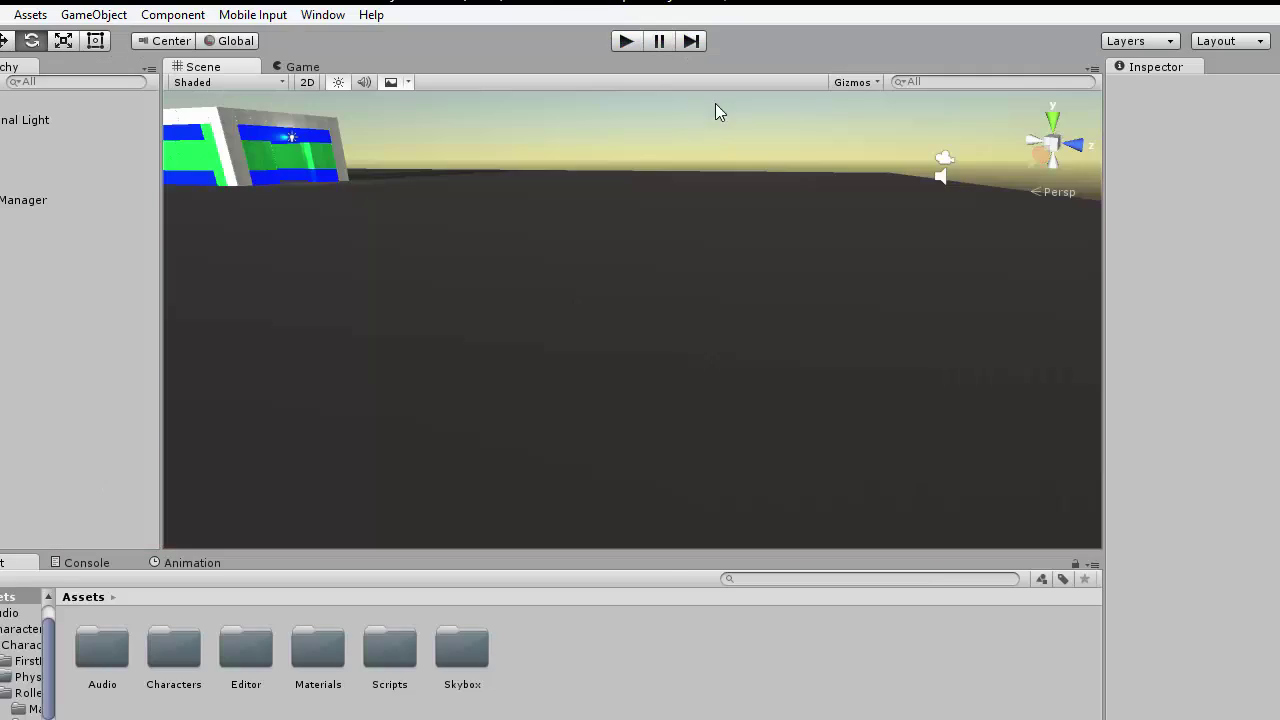
- Discard the unsaved changes to the untitled scene and start with an empty scene
key(ctrl+n)
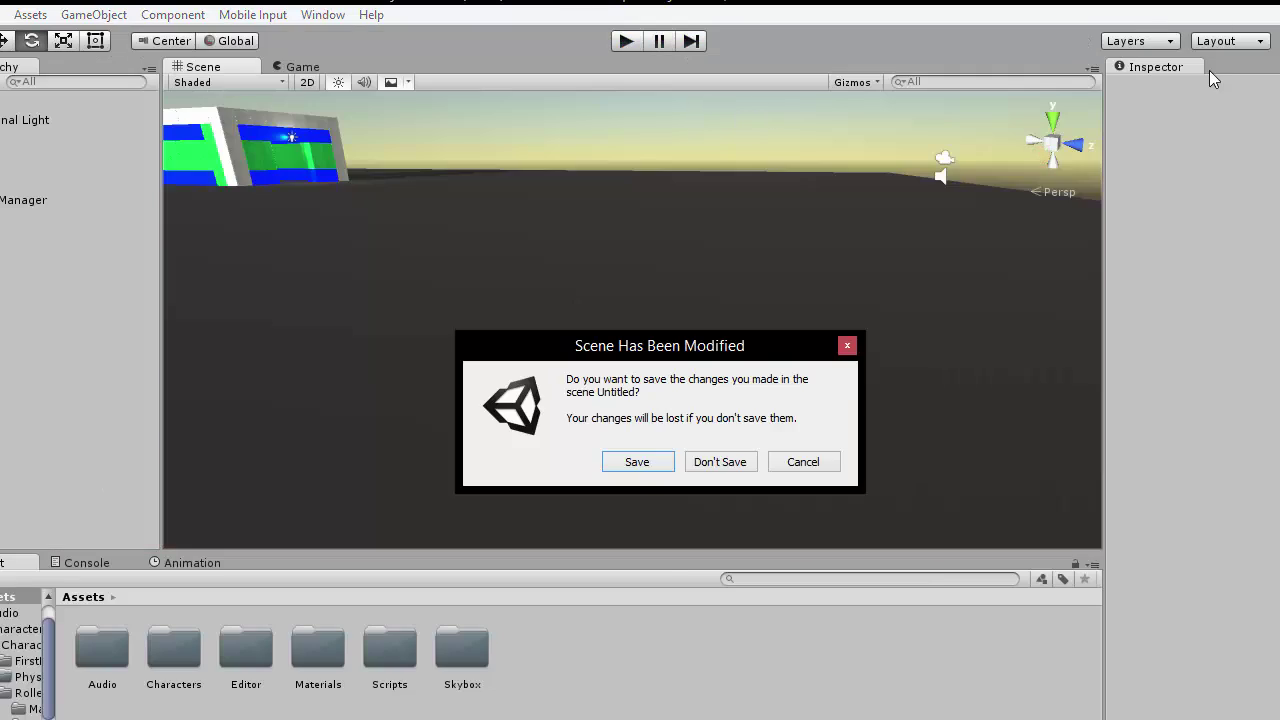
click(688, 466)
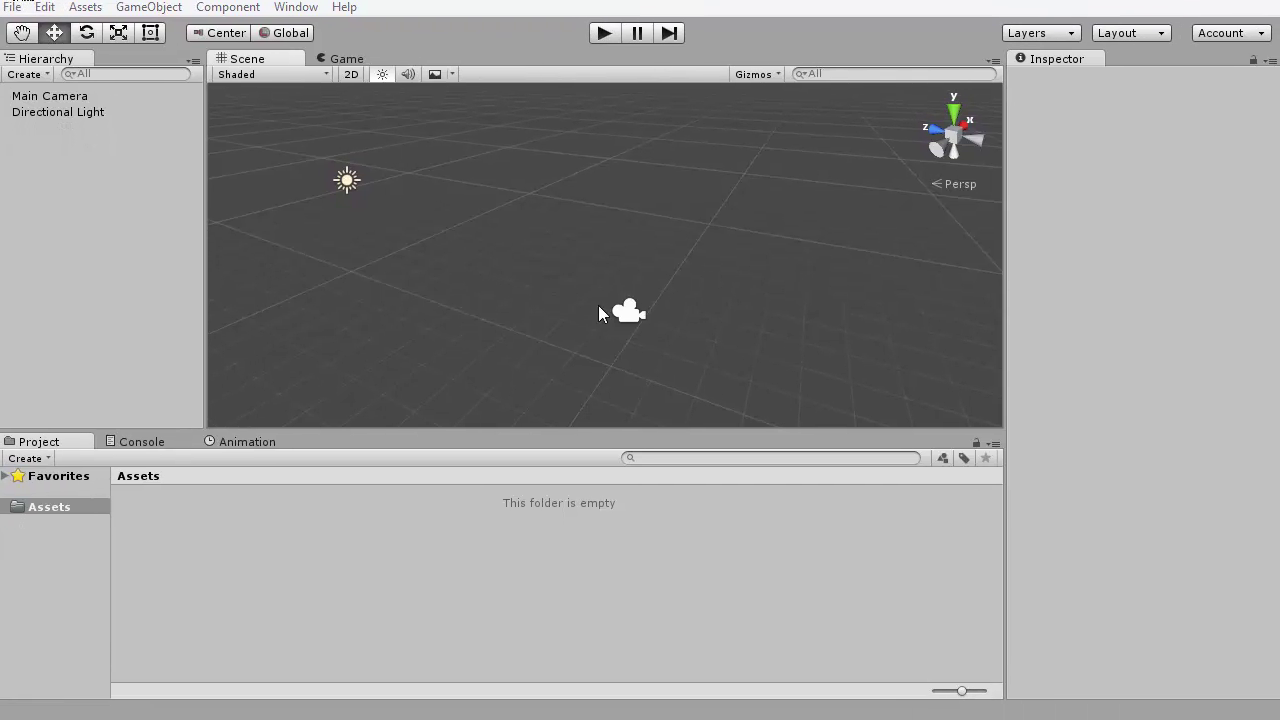
- View the Game view, return to the Scene view, and look at the hierarchy's object creation options
click(346, 58)
click(247, 58)
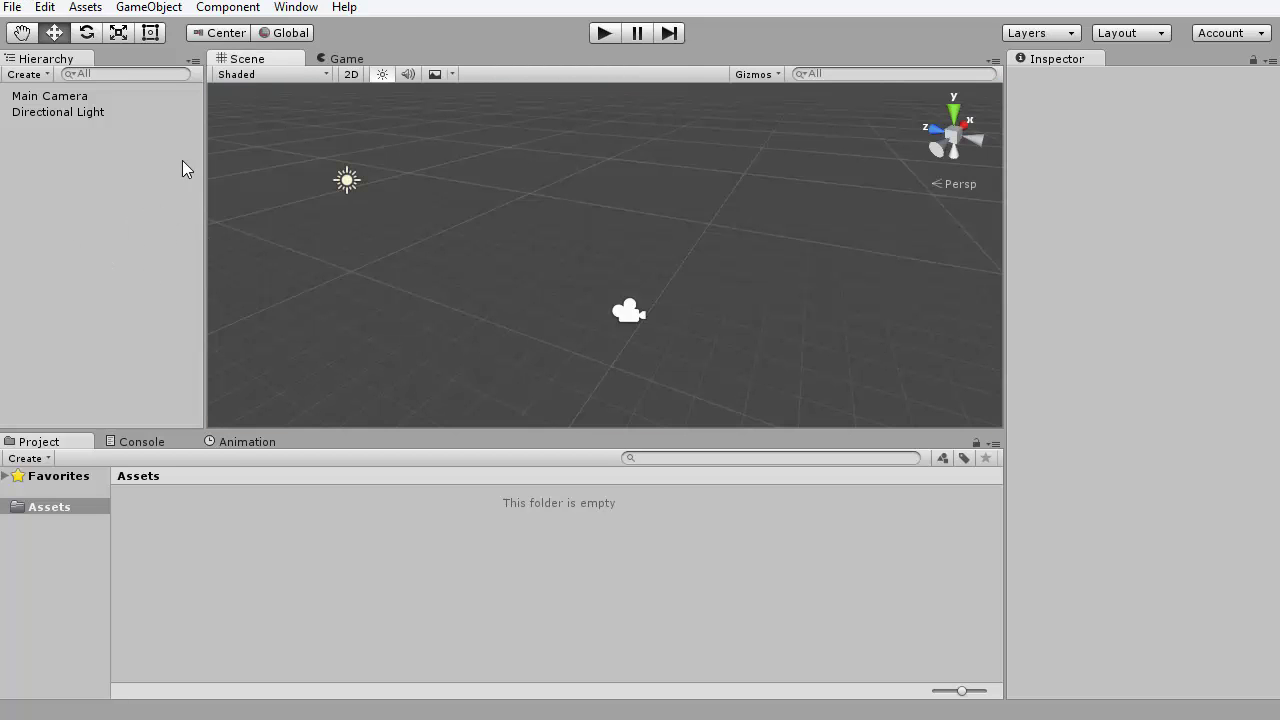
click(46, 75)
key(Escape)
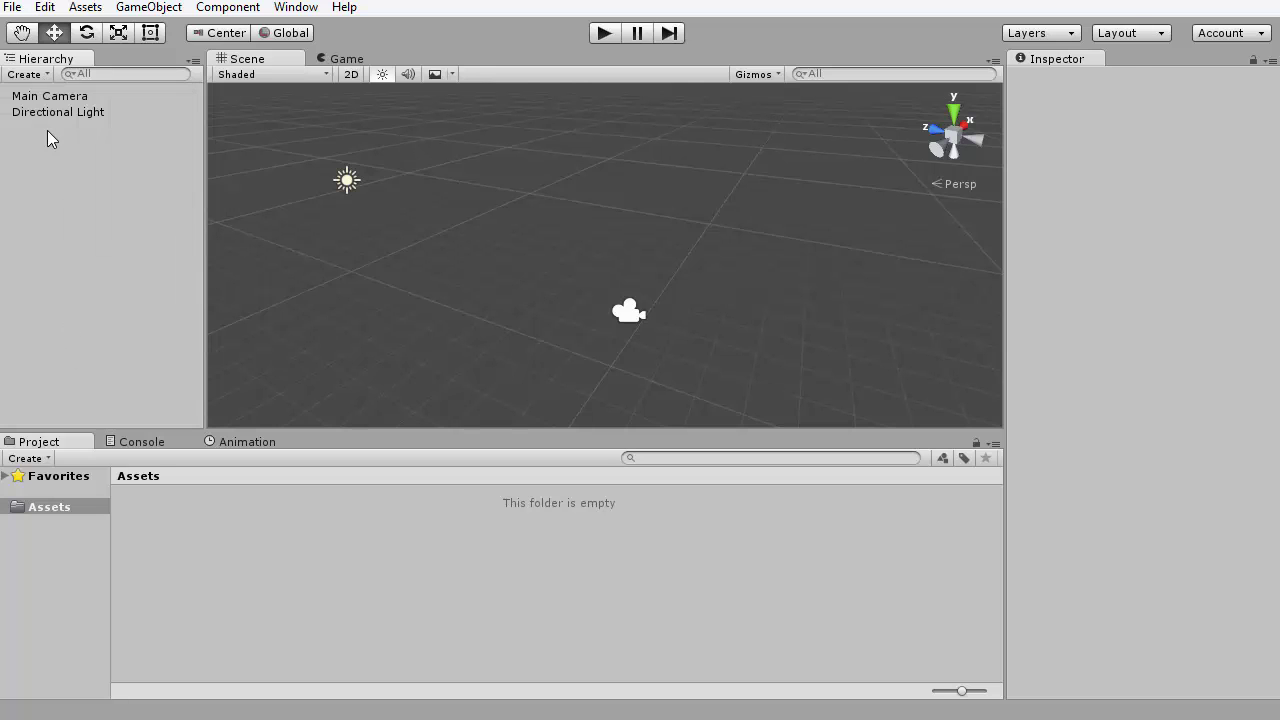
- Delete the Main Camera from the scene and turn on the skybox display in the Scene view
click(50, 97)
key(Delete)
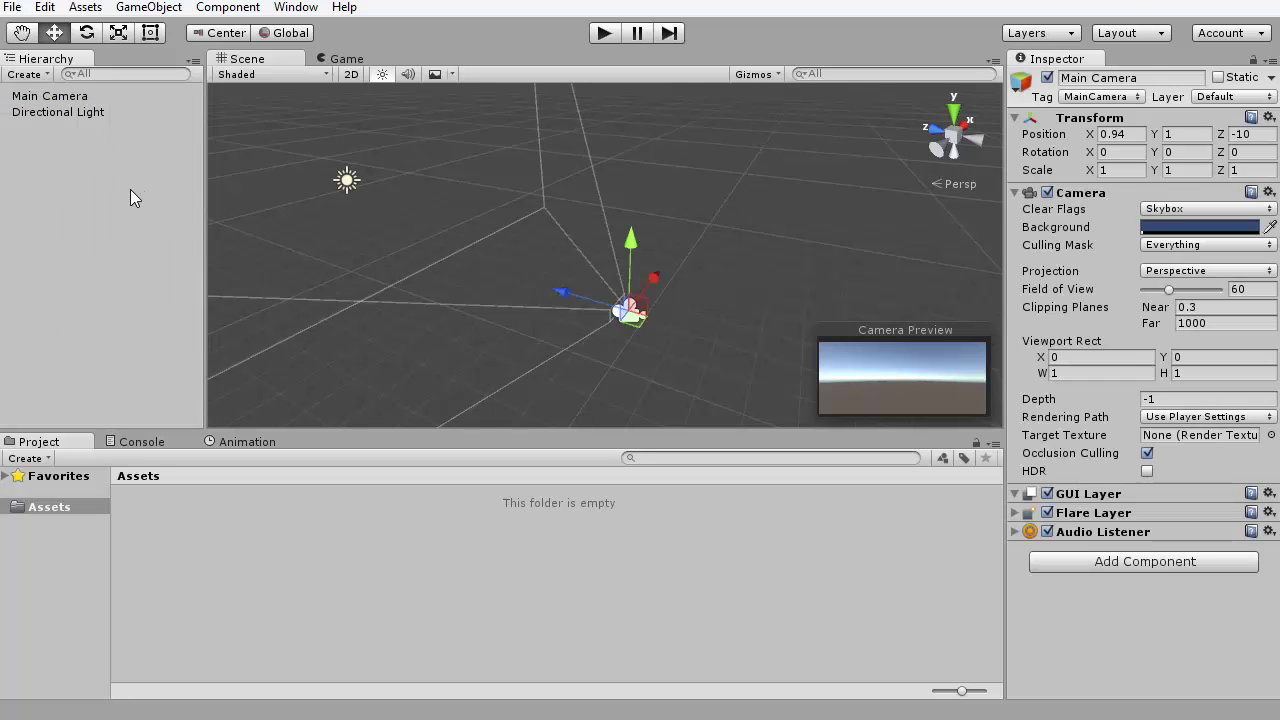
click(432, 74)
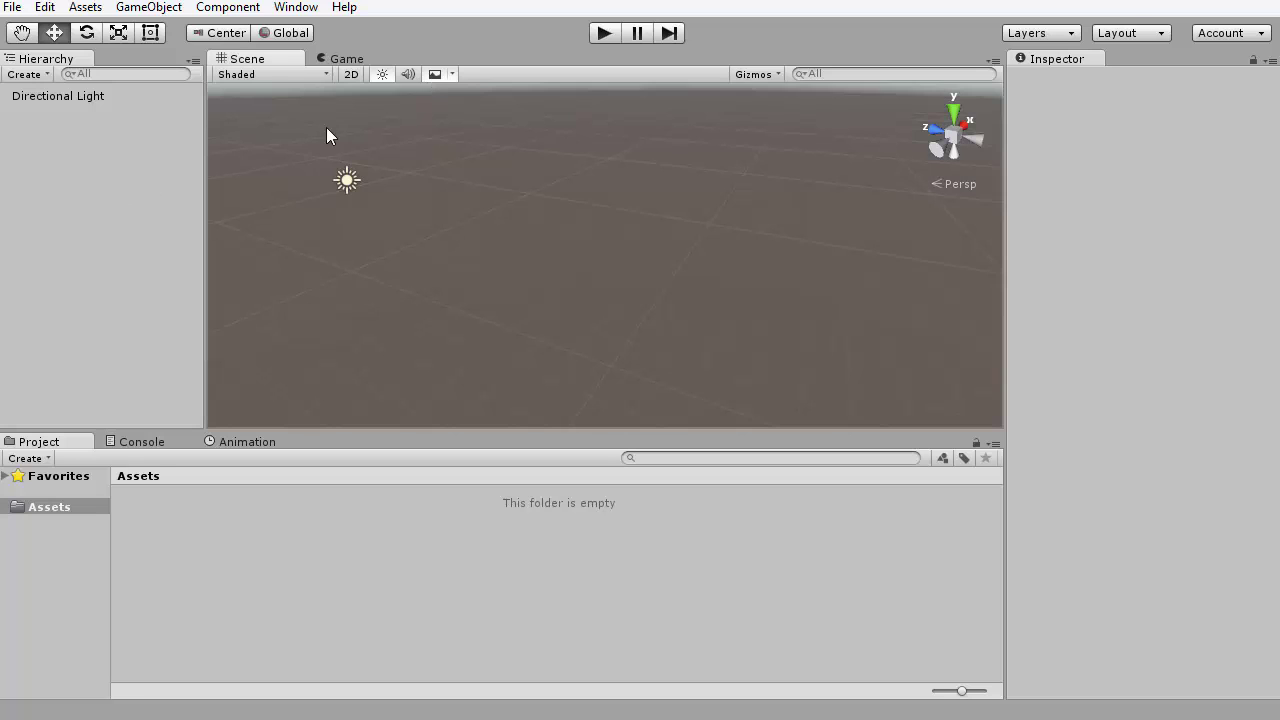
middle_drag(326, 127, 354, 107)
key(w)
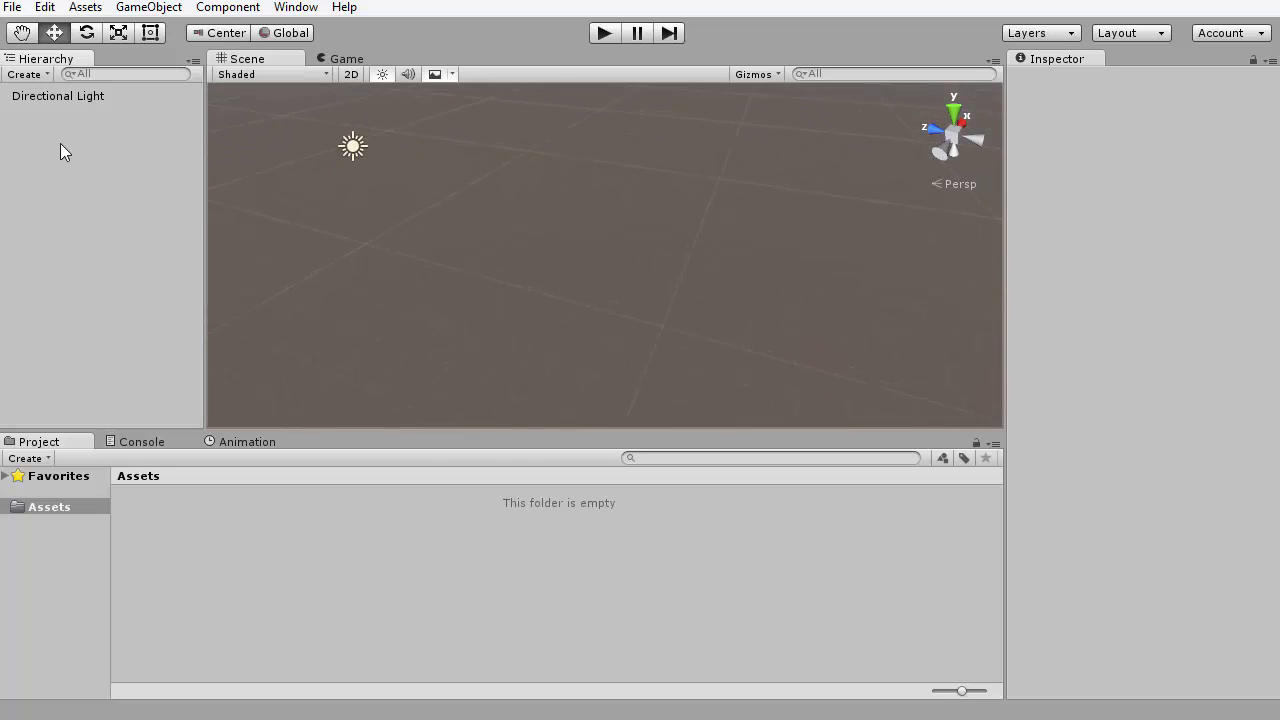
- Add a 3D Cube object to the scene hierarchy
right_click(60, 129)
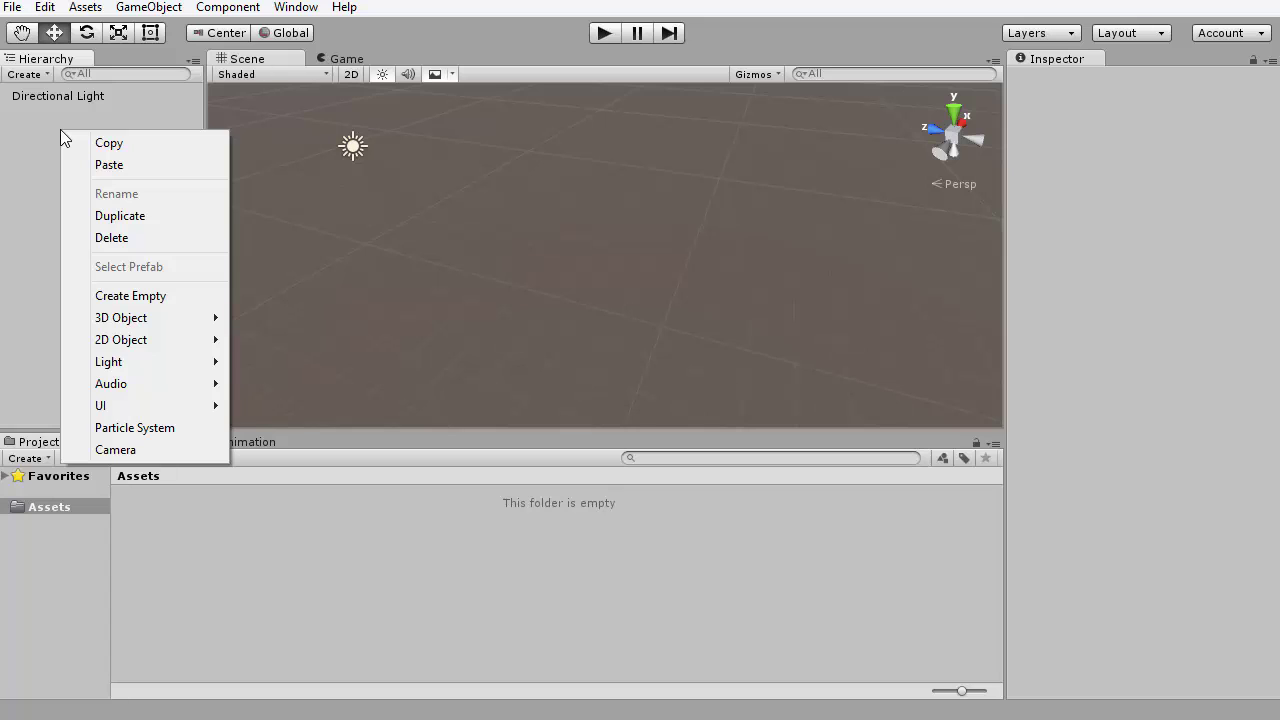
mouse_move(133, 326)
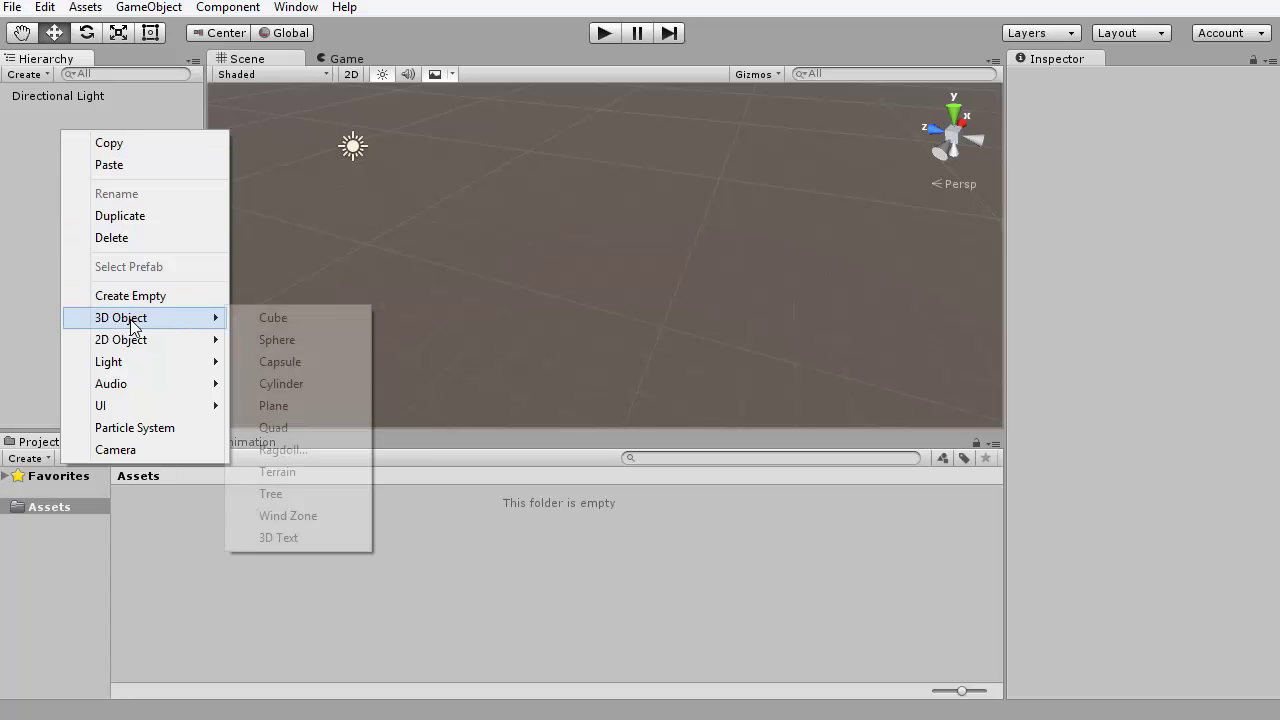
click(295, 318)
alt+drag(810, 398, 615, 200)
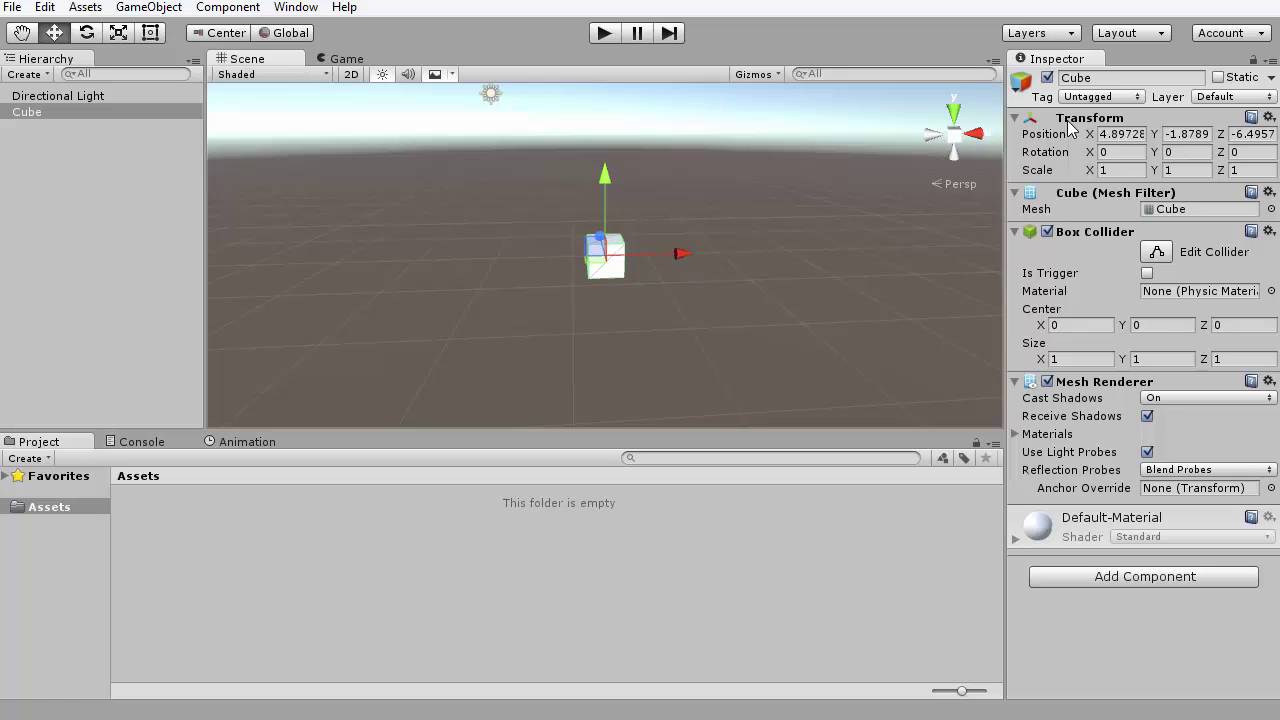
- Set the cube's position to 0 on the X, Y and Z axes and frame it in the Scene view
click(1142, 136)
text(0)
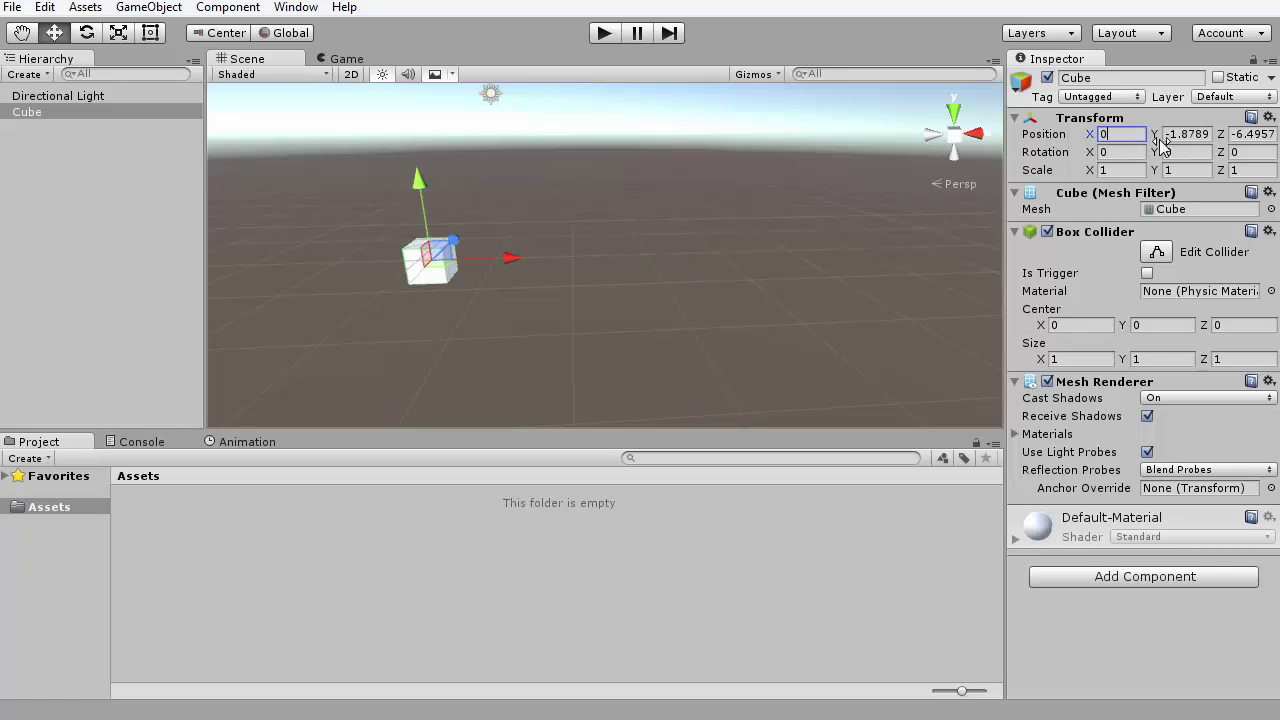
text(0)
key(Tab)
text(0)
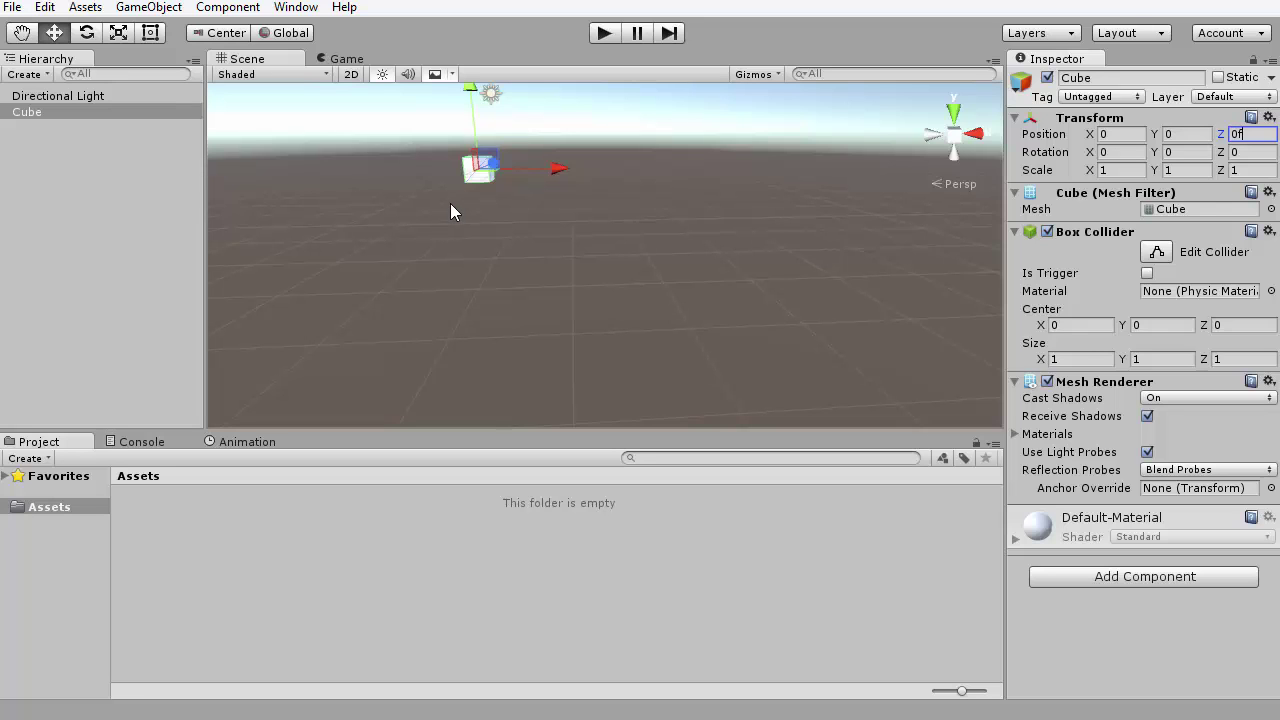
click(451, 205)
click(479, 167)
key(f)
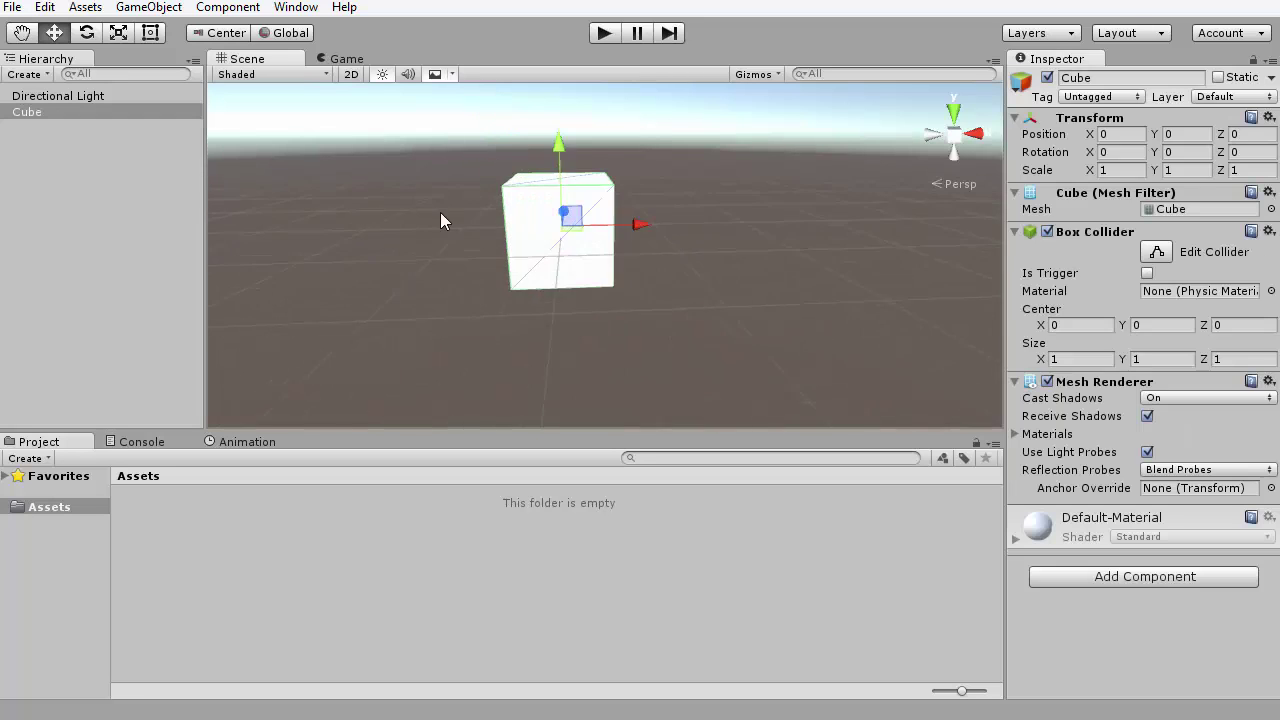
drag(486, 262, 548, 265)
alt+drag(447, 276, 560, 290)
click(686, 238)
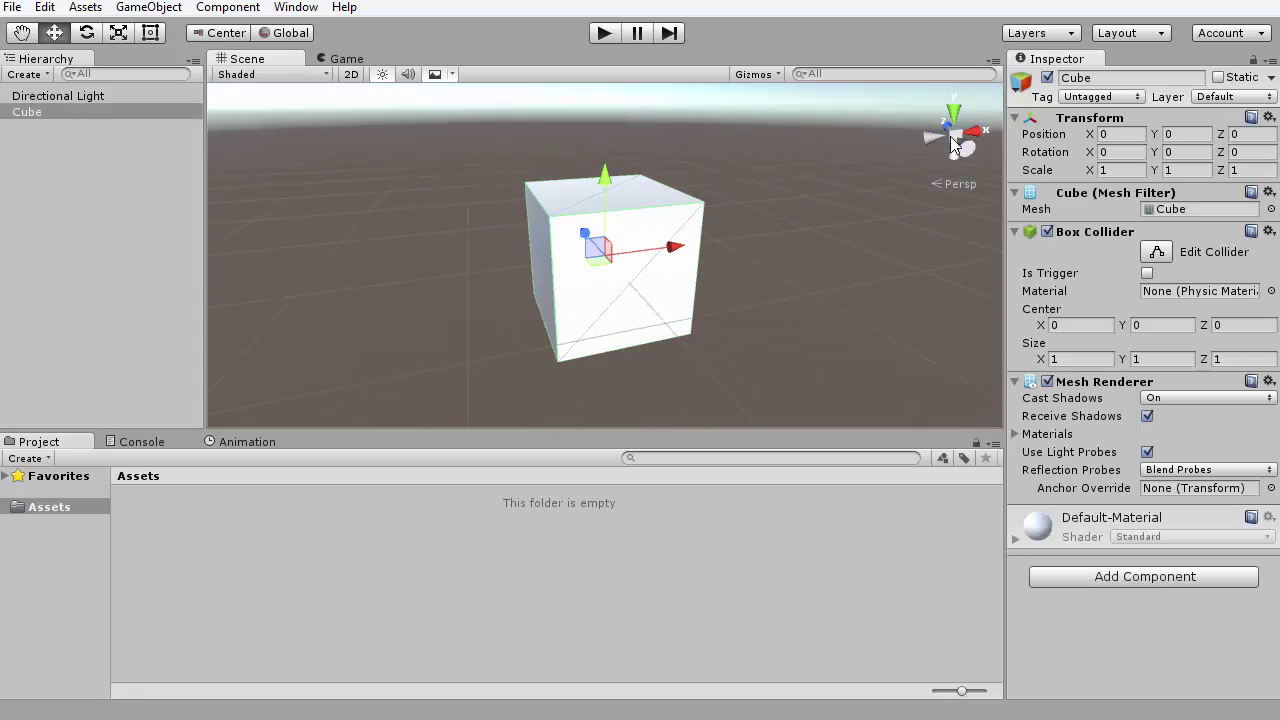
- Set the cube's scale to X 100, Y 0.1 and Z 100 to form a flat ground platform
click(1118, 152)
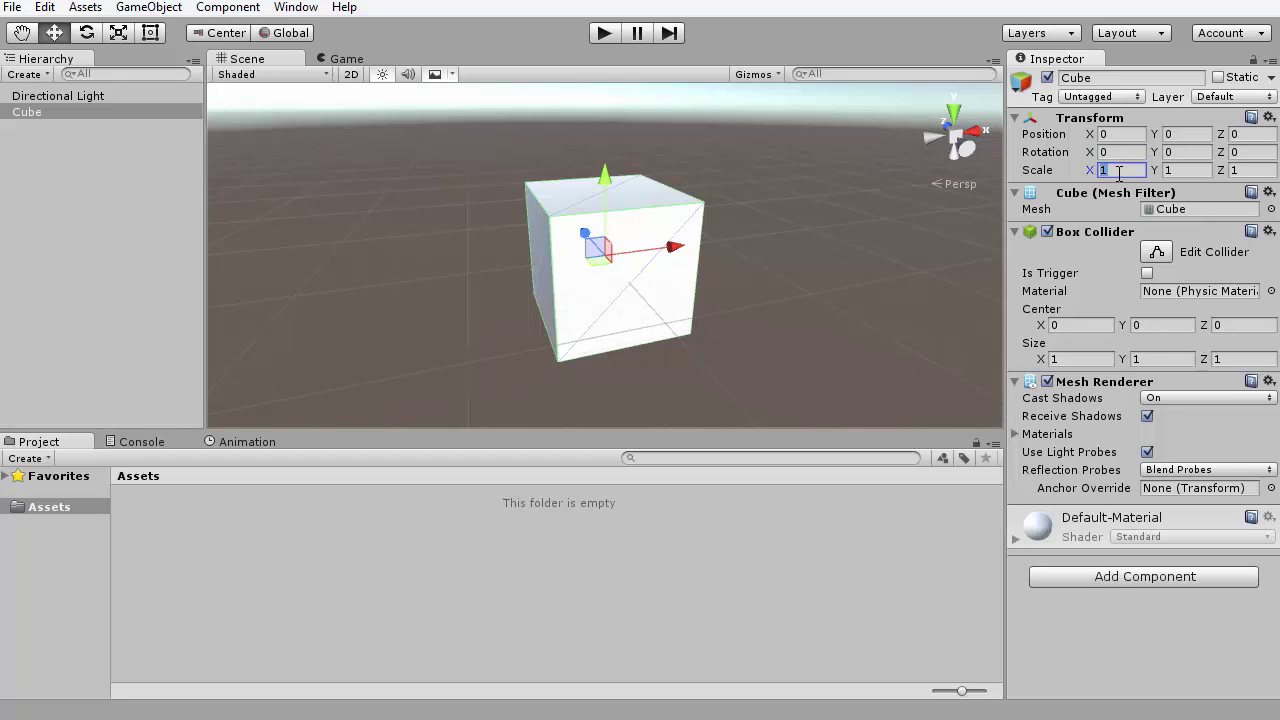
text(00)
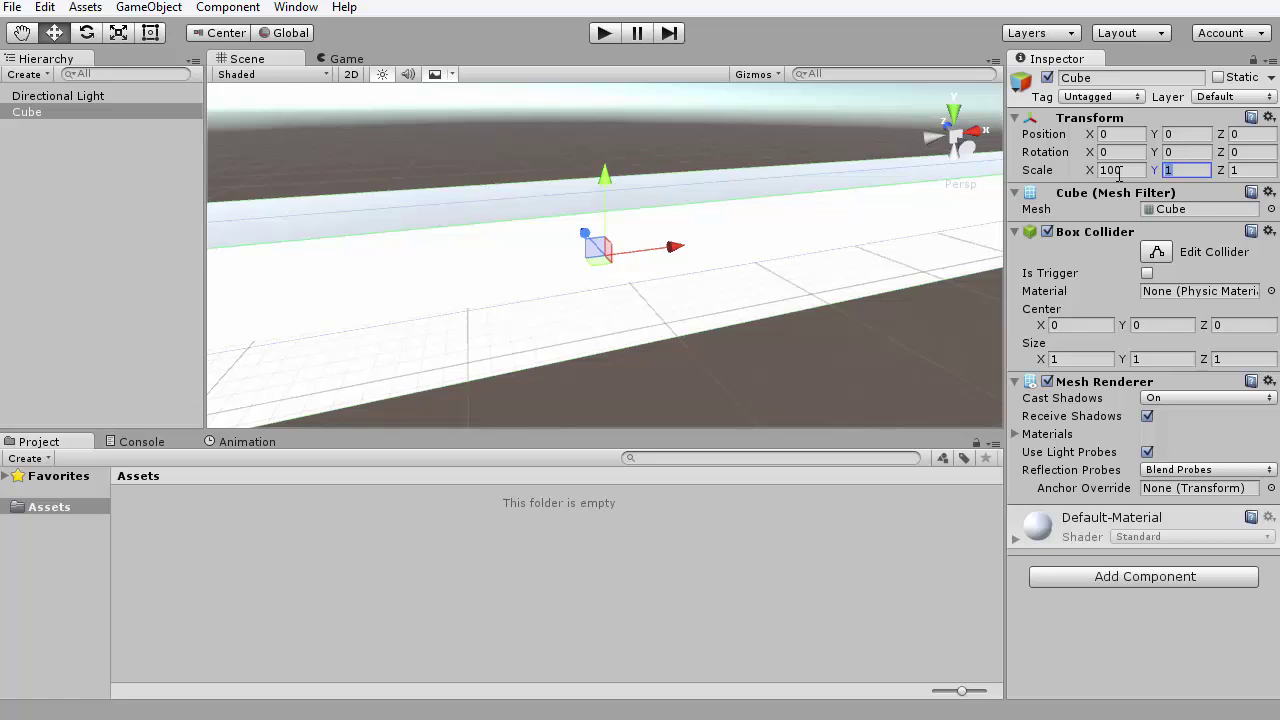
text(0.1)
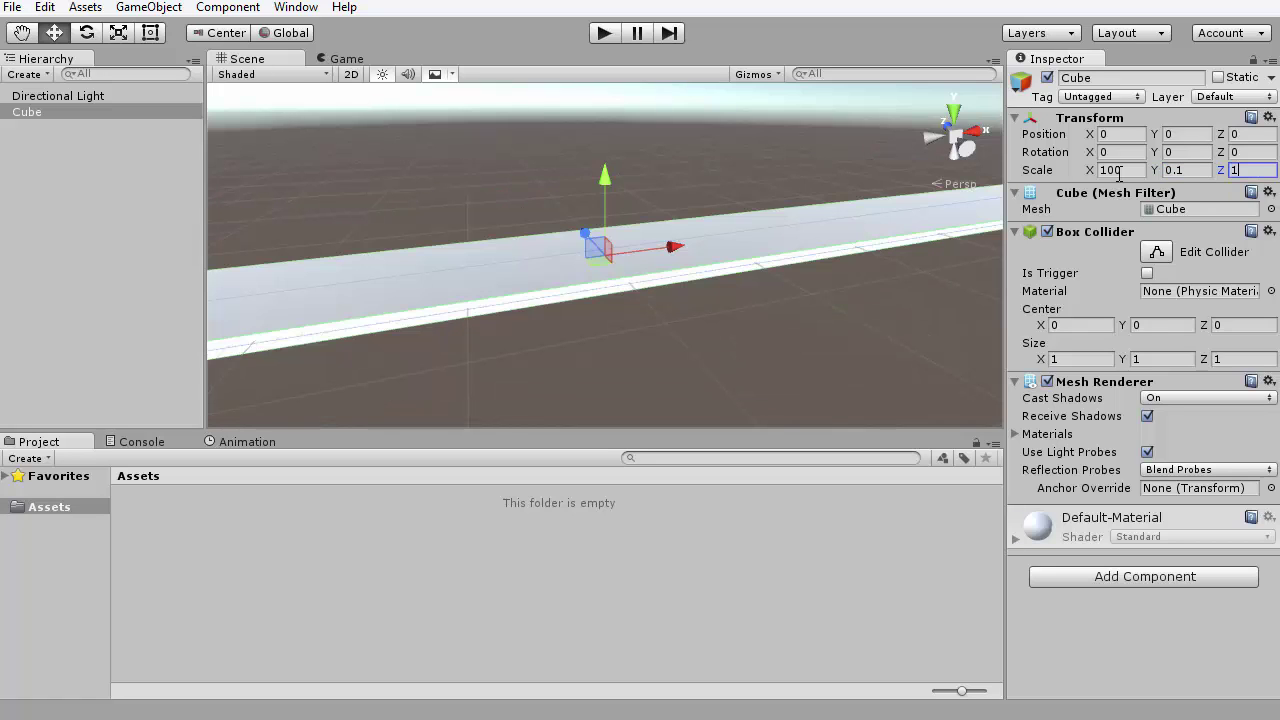
text(00)
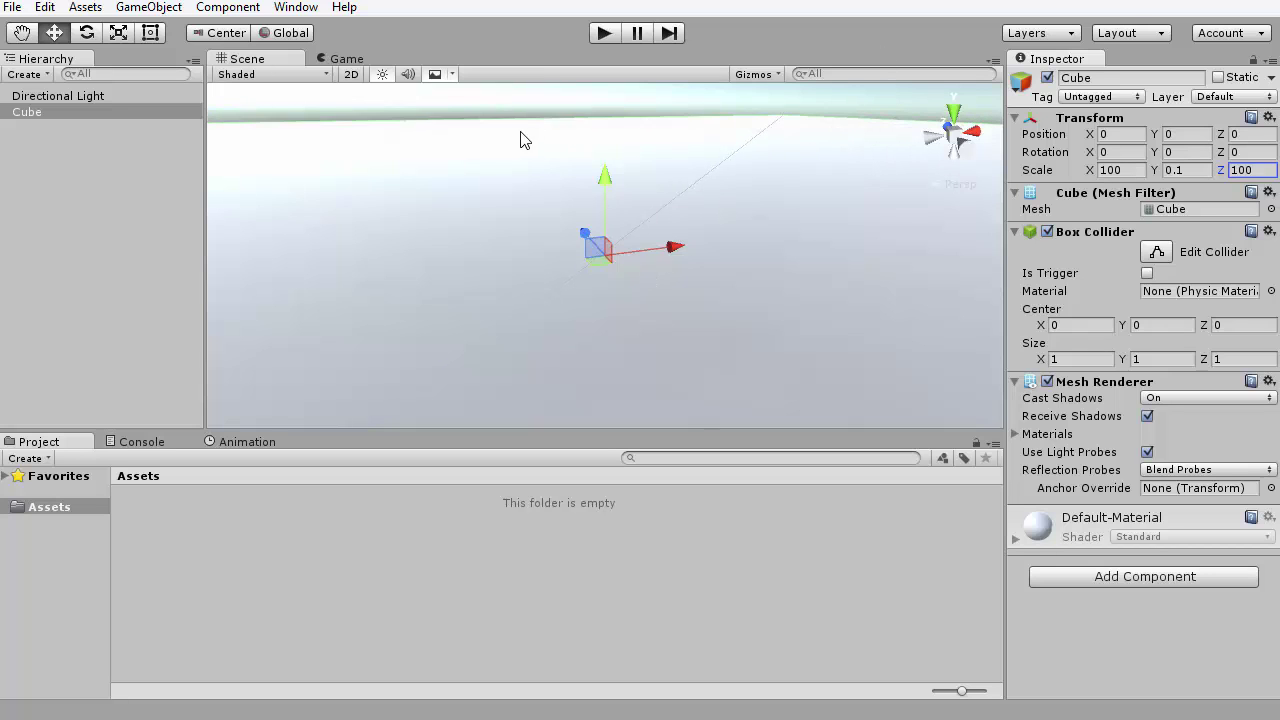
click(523, 142)
alt+drag(523, 151, 768, 253)
click(800, 284)
key(f)
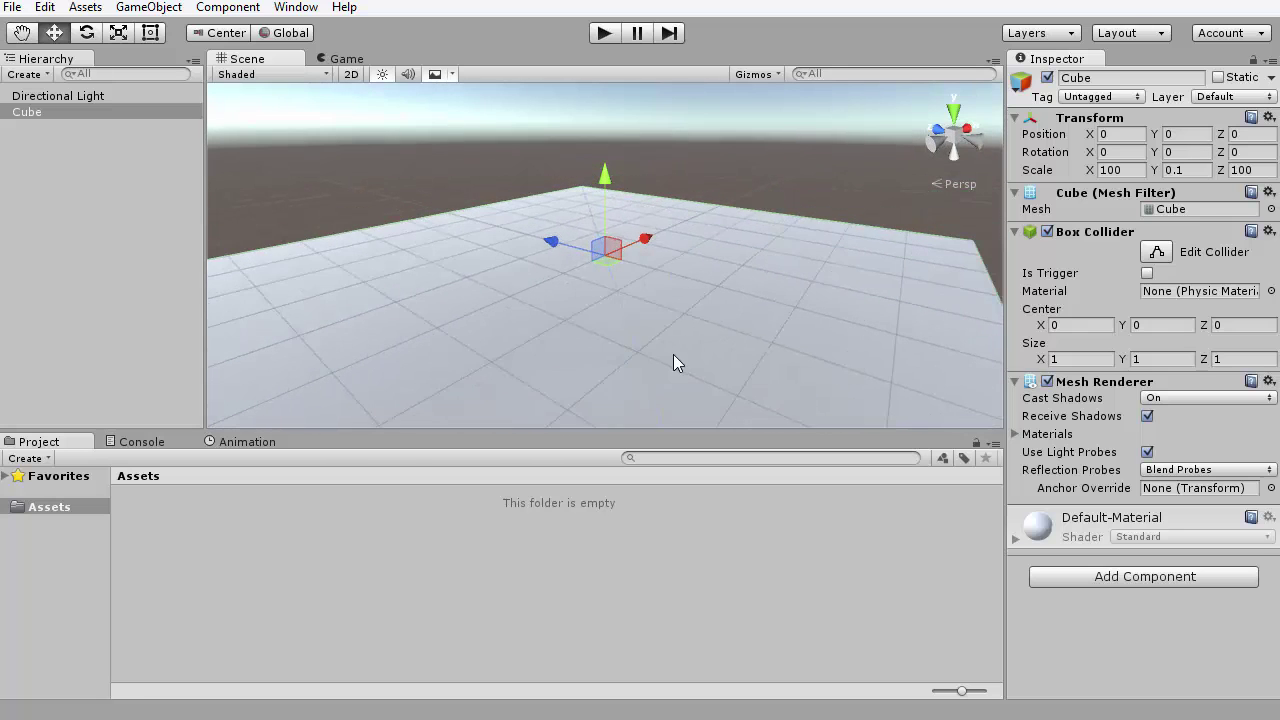
- Rename the flattened ground cube in the hierarchy as Platform
alt+drag(674, 360, 529, 257)
click(78, 173)
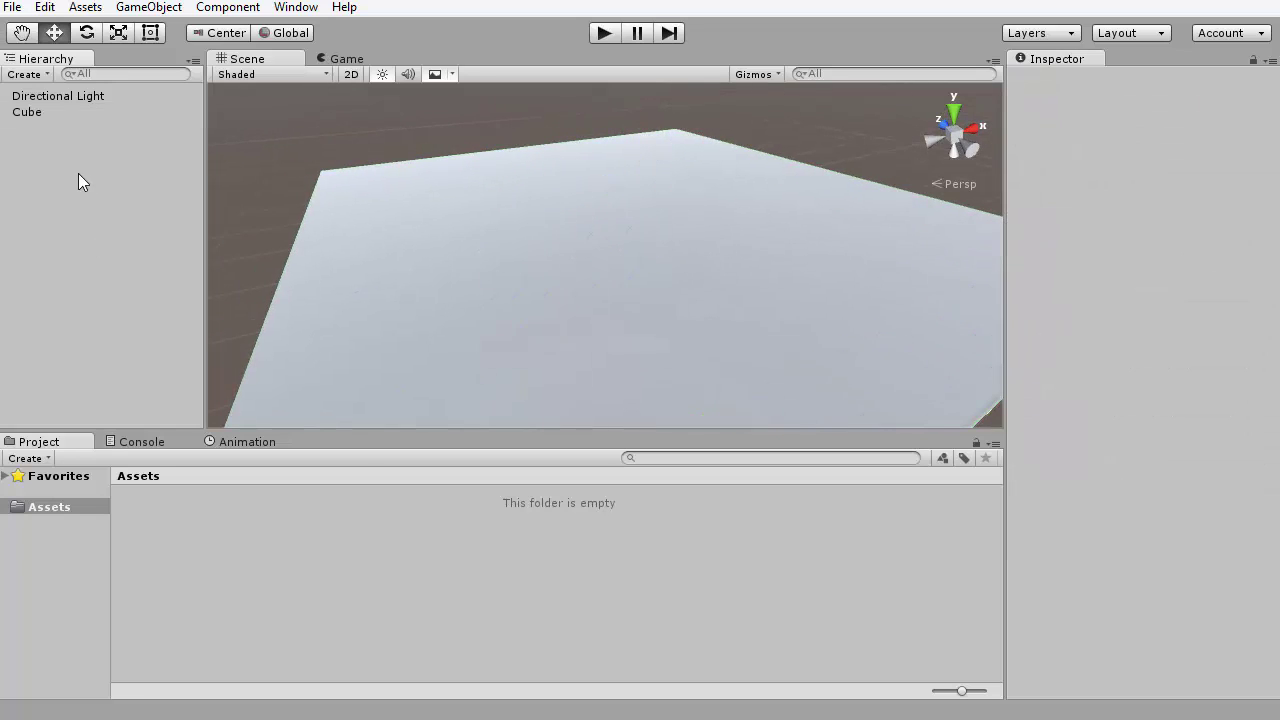
click(40, 112)
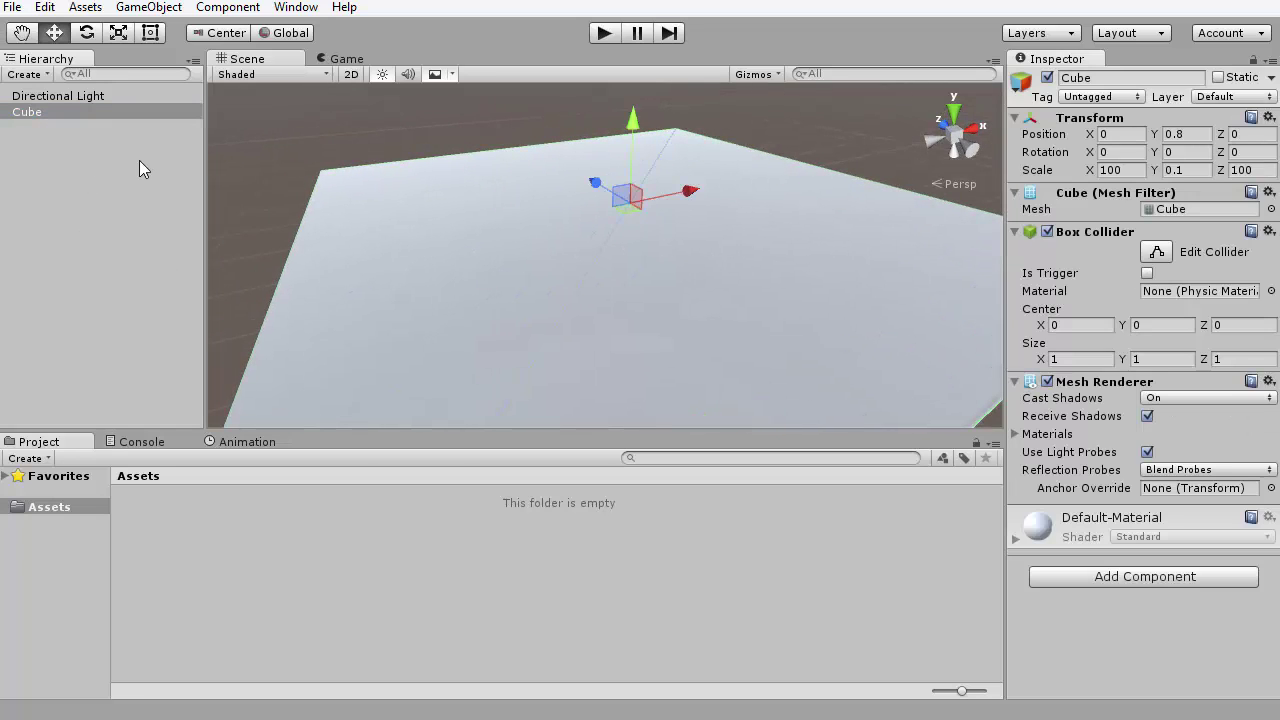
click(31, 114)
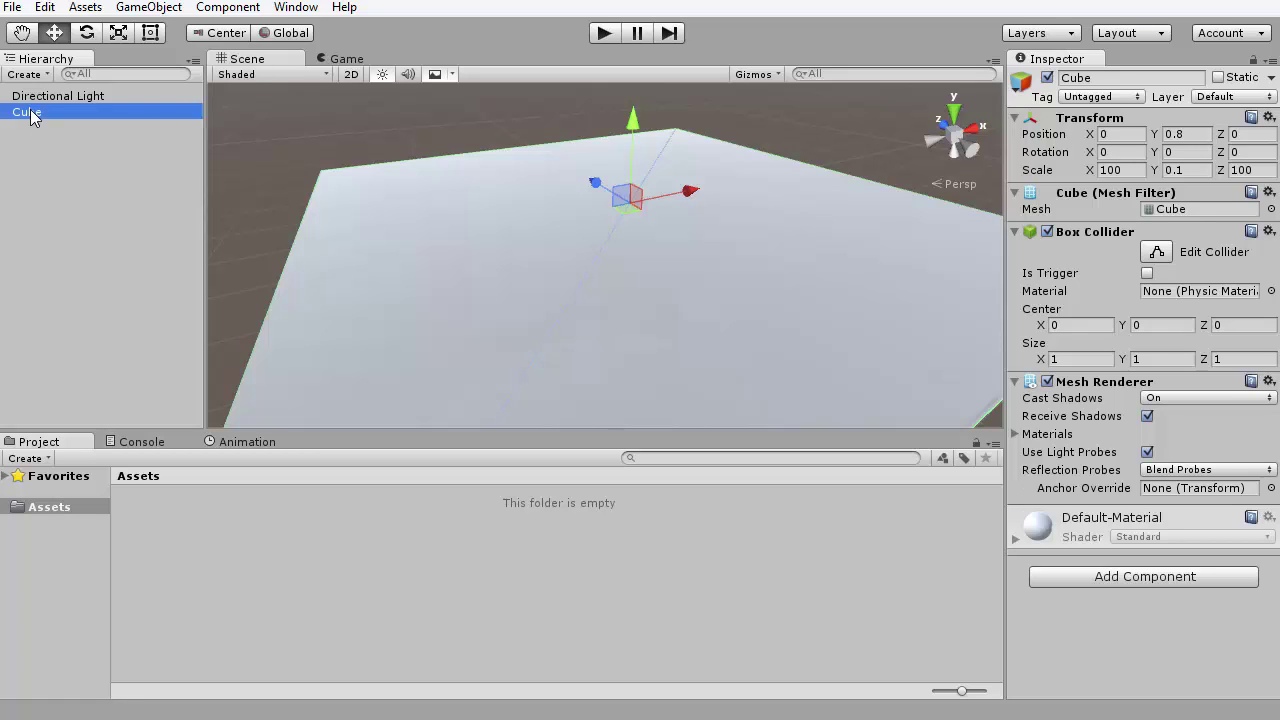
key(F2)
text(Platfo)
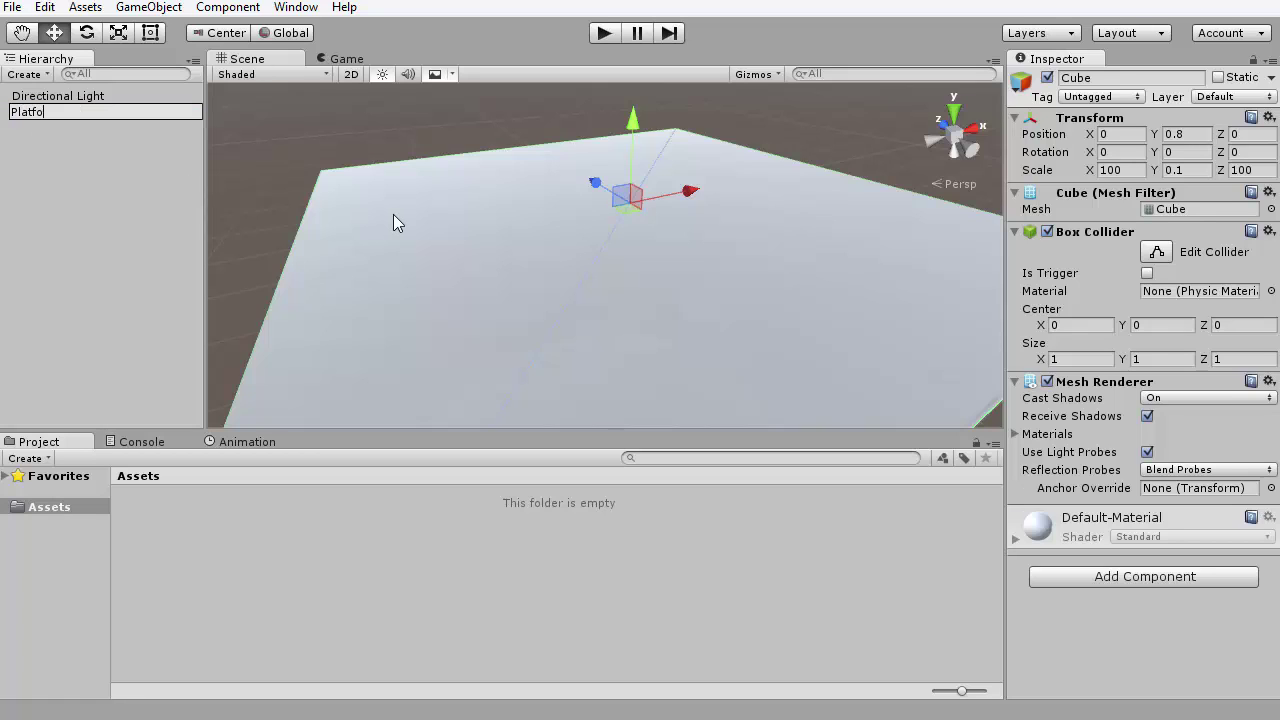
text(rm)
key(Return)
click(154, 242)
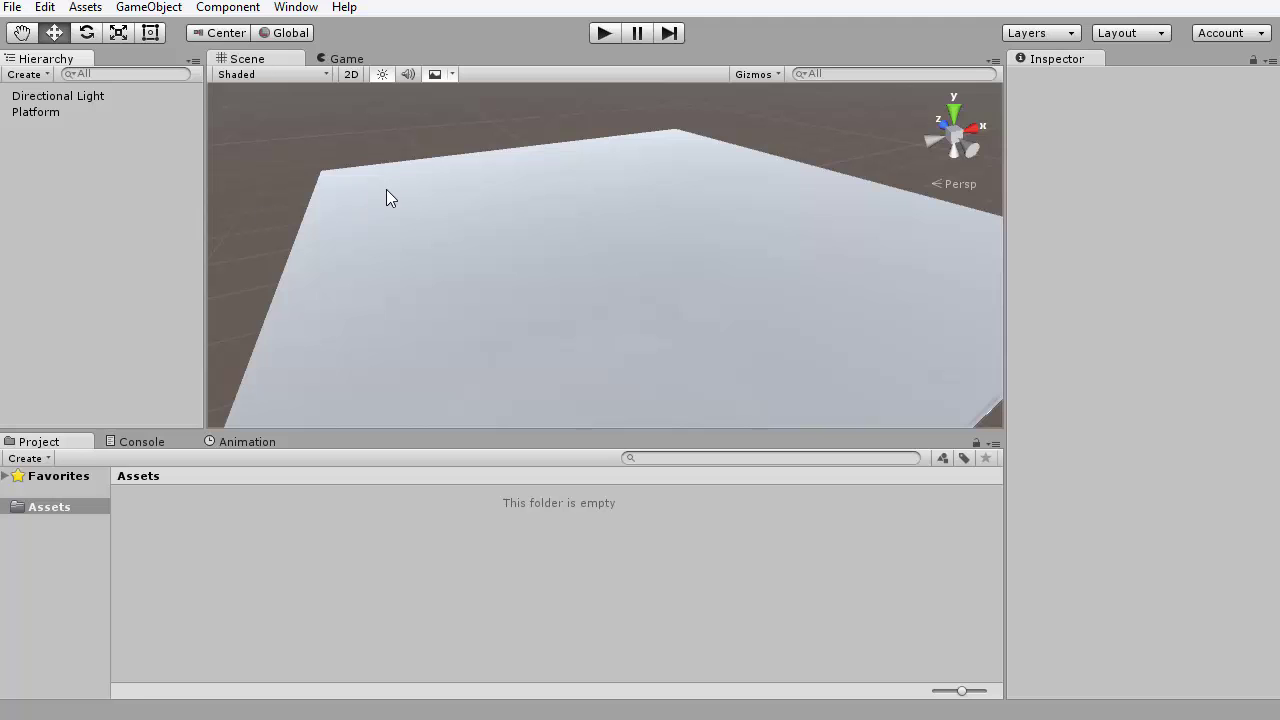
- Create a folder named Materials inside Assets and open it
alt+drag(380, 189, 351, 311)
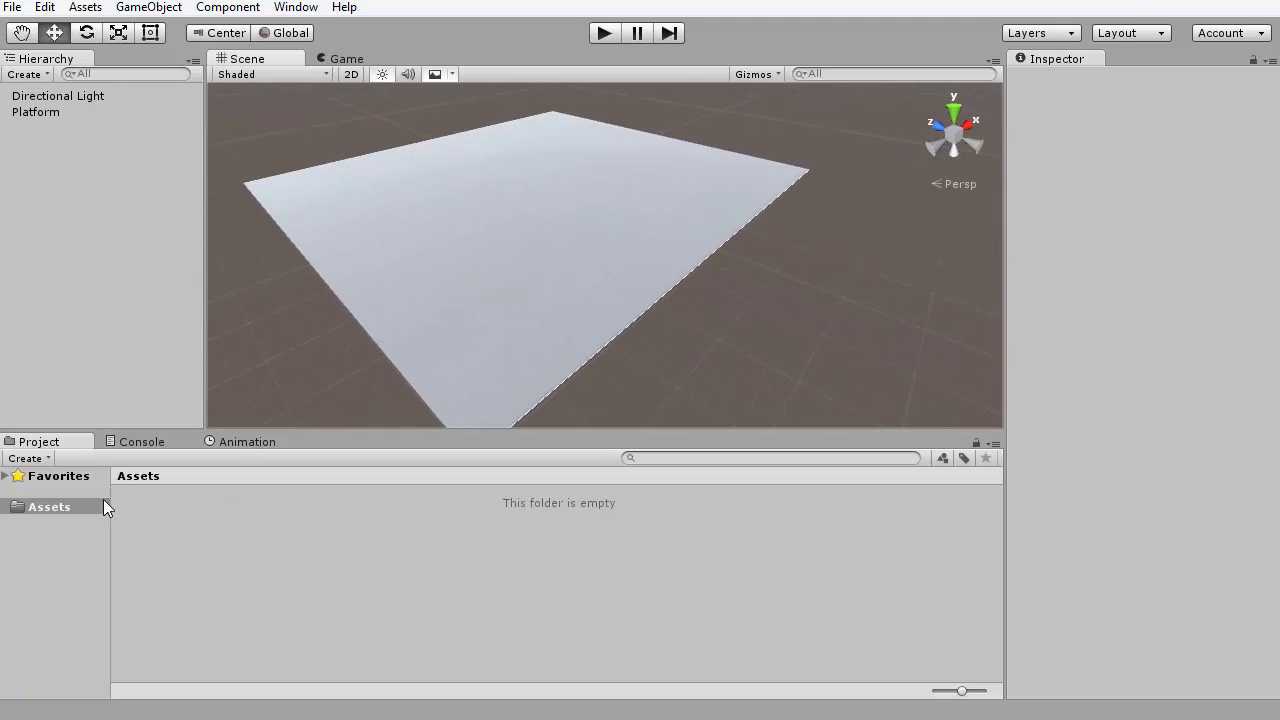
alt+drag(262, 400, 409, 491)
right_click(229, 552)
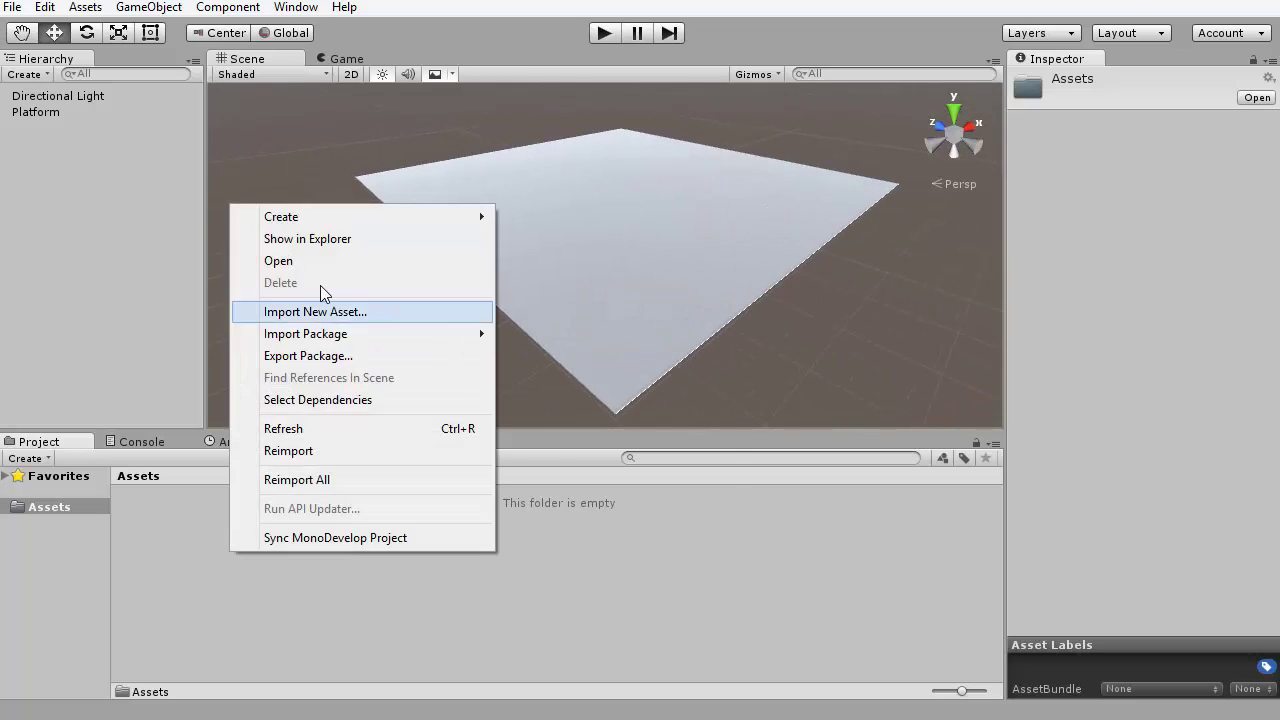
mouse_move(313, 214)
click(516, 216)
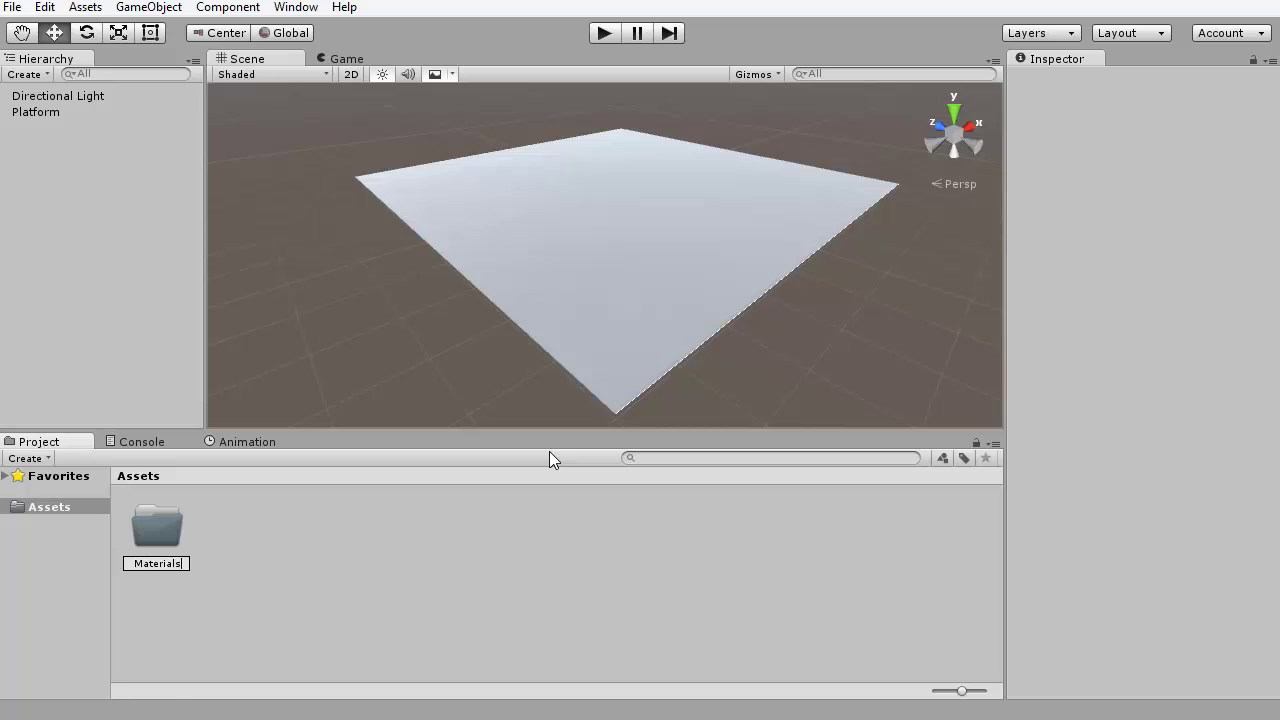
text(Materials)
key(Return)
key(Return)
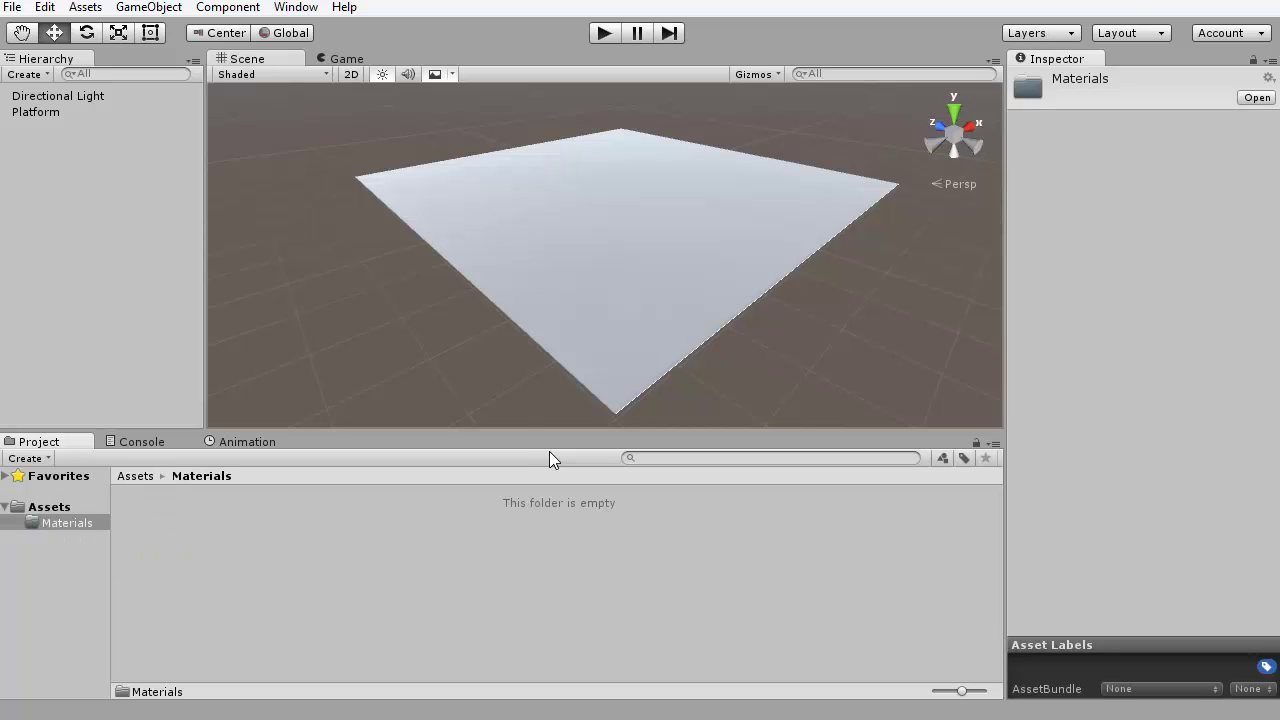
- Create a new material named Platform in the Materials folder
right_click(260, 512)
mouse_move(300, 174)
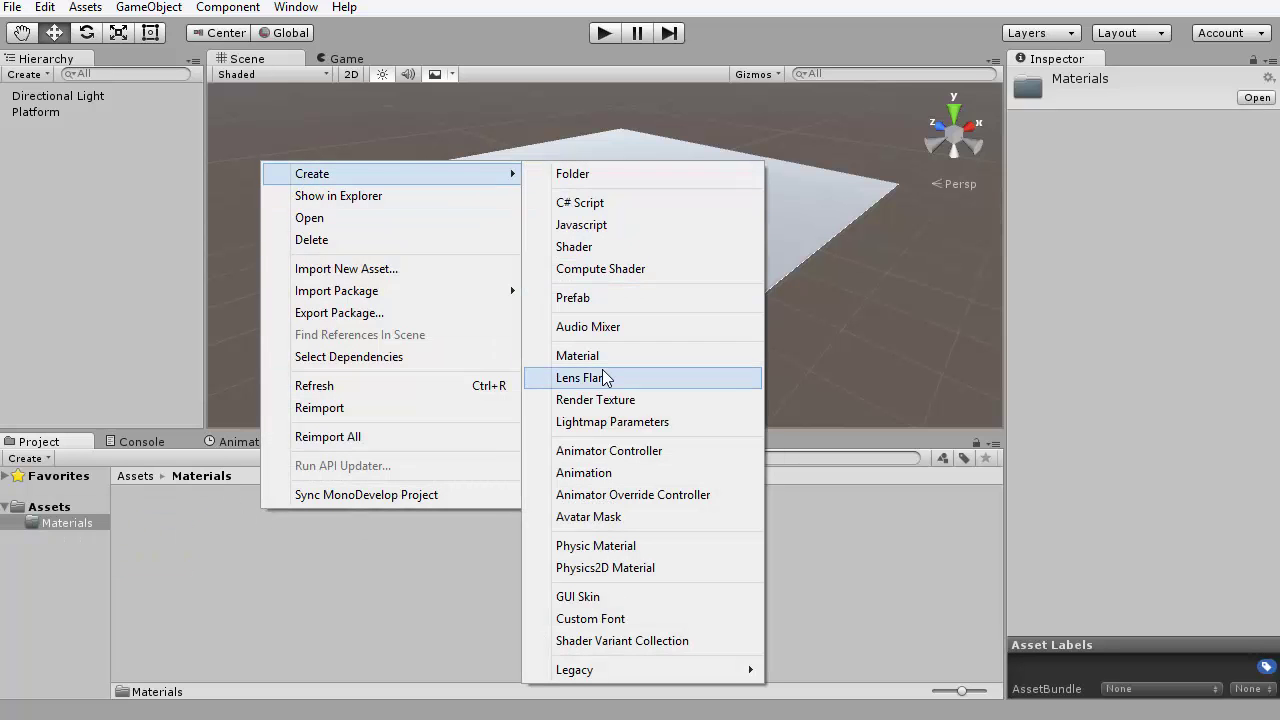
click(600, 360)
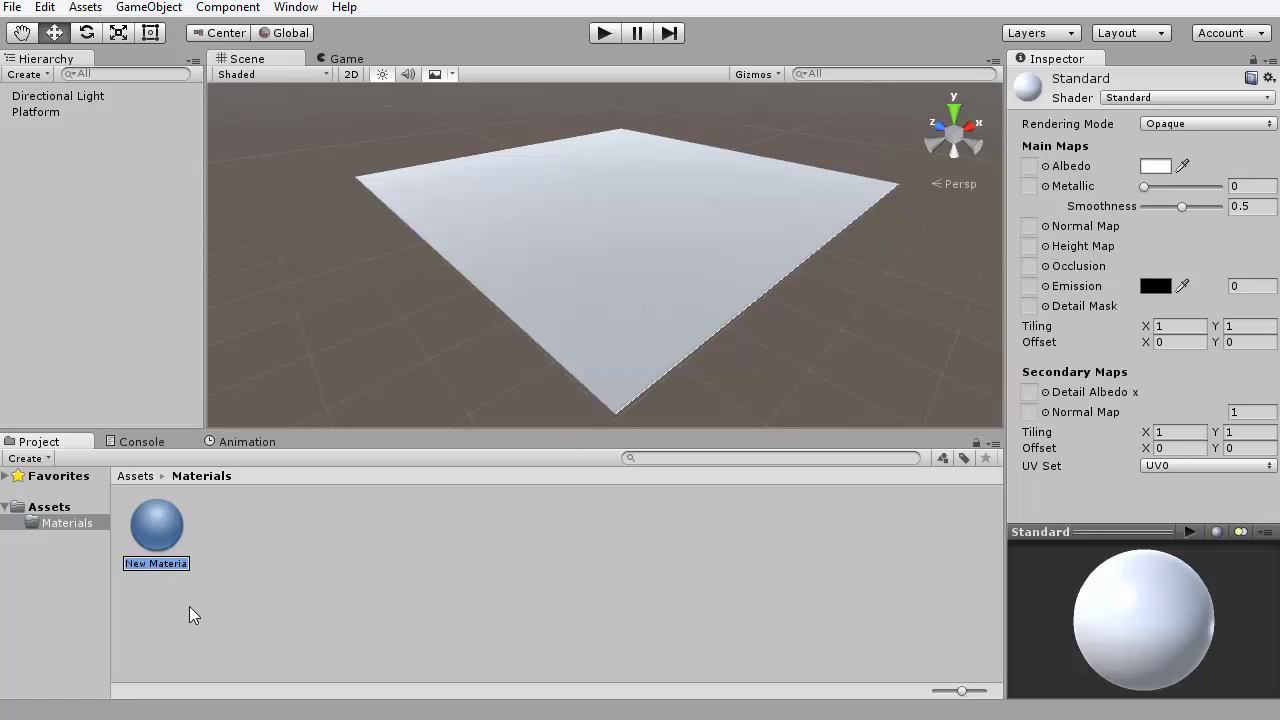
text(Platform)
key(Return)
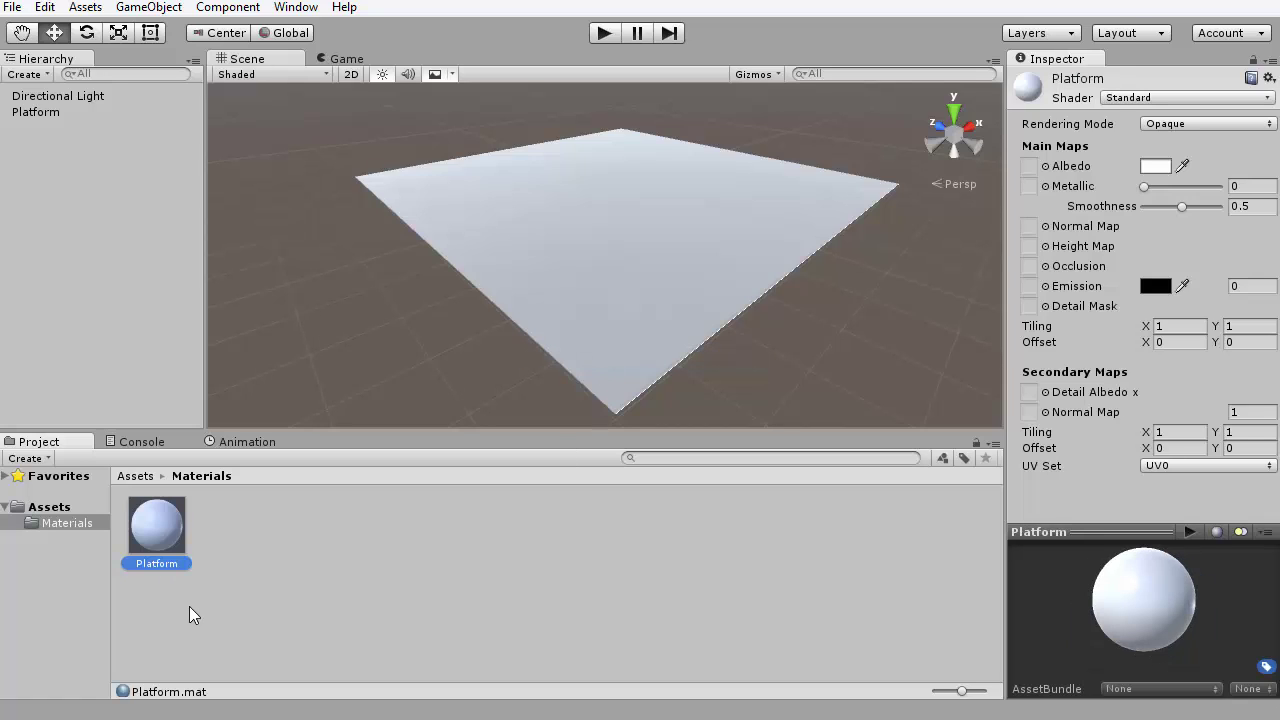
- Set the Platform material's albedo to dark gray, hex 454545, and its smoothness to 0
click(1157, 167)
drag(0, 48, 0, 150)
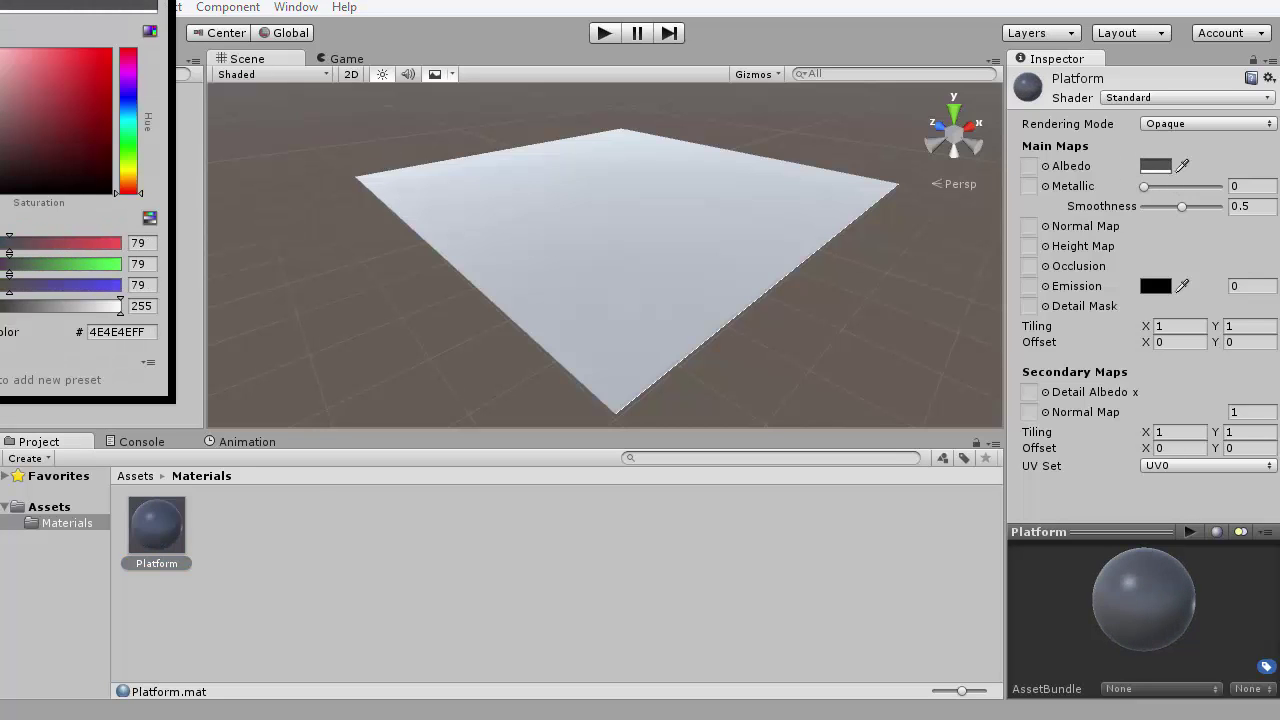
drag(40, 0, 140, 16)
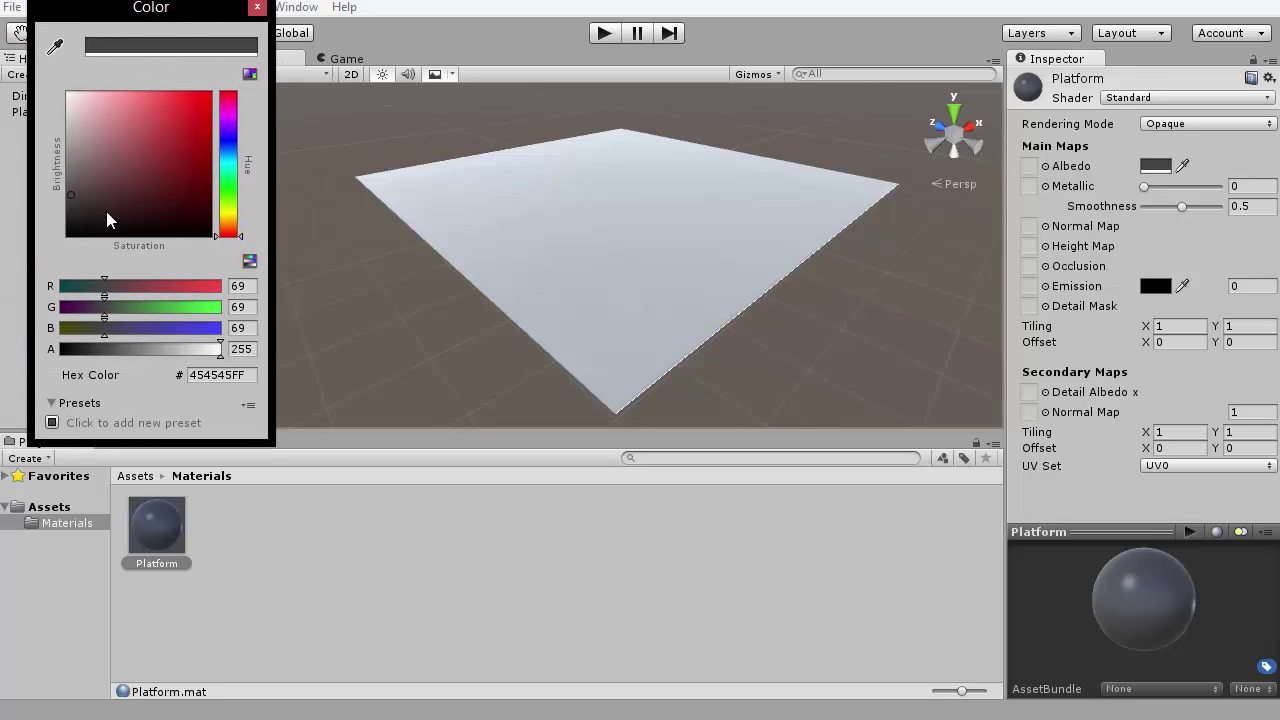
click(257, 8)
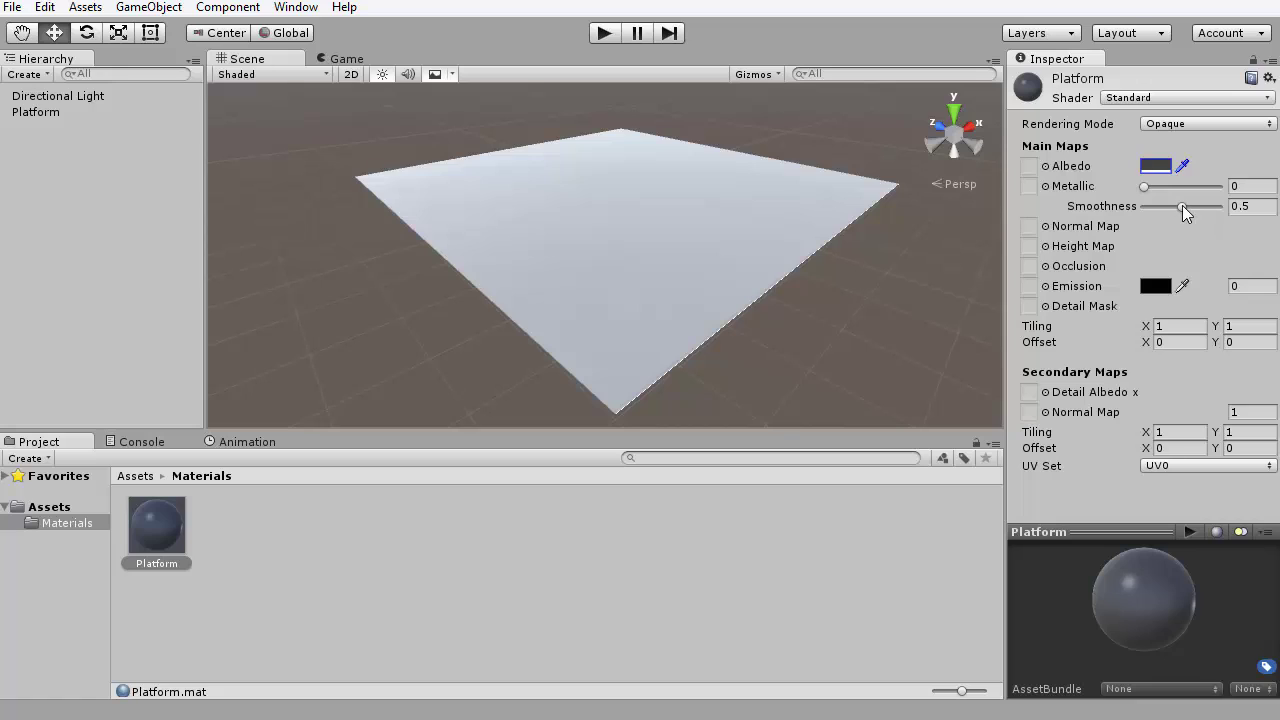
drag(1180, 206, 1082, 207)
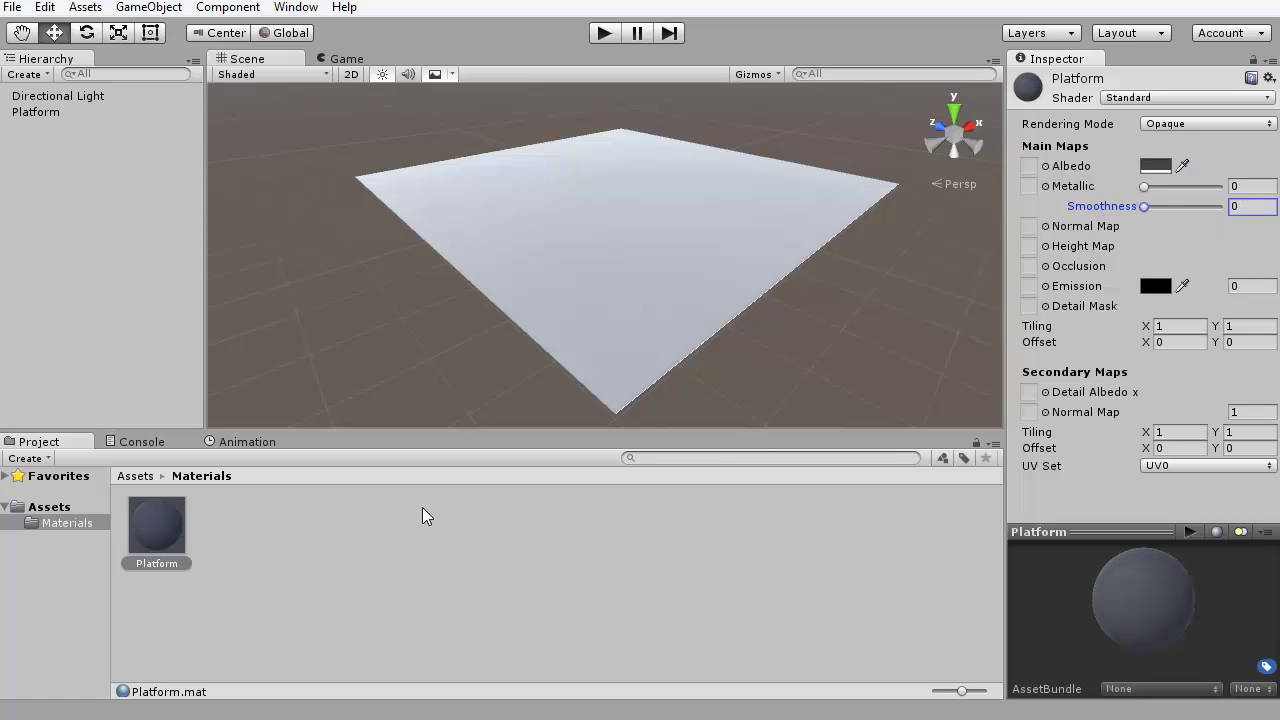
- Save the scene as Level1 in a new folder named Scenes inside Assets
key(ctrl+s)
drag(348, 38, 545, 49)
click(474, 251)
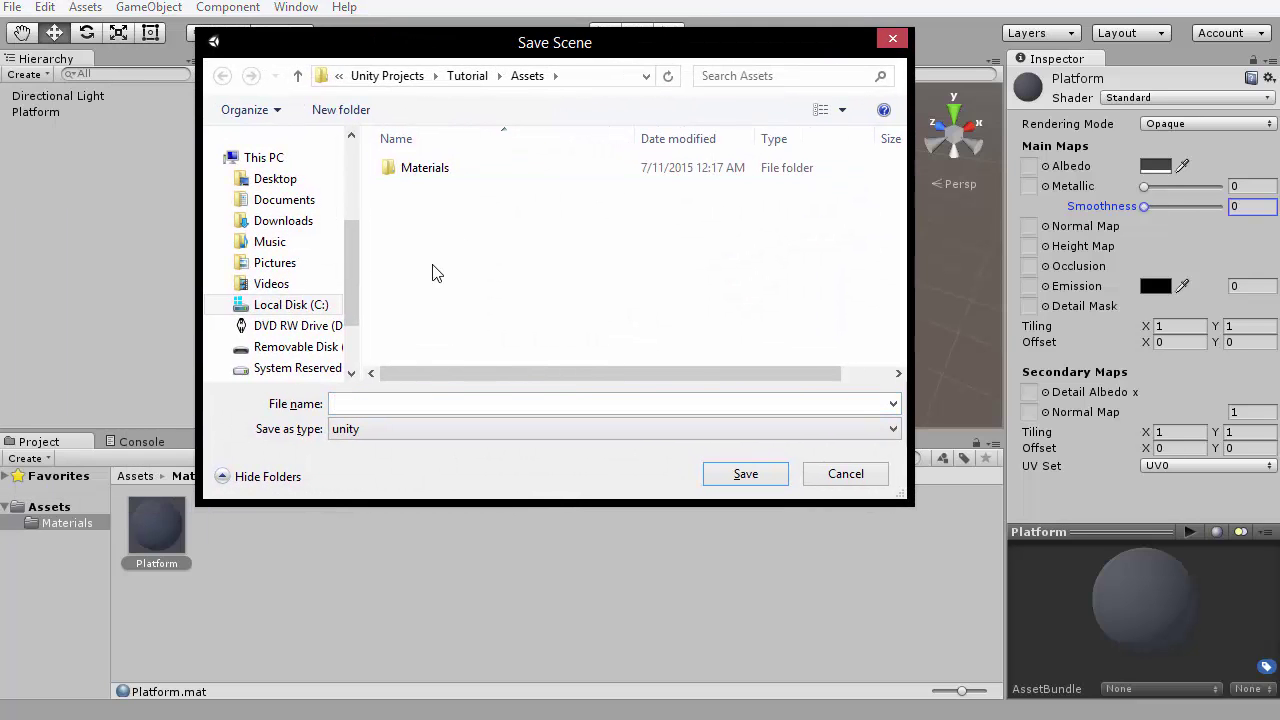
click(341, 110)
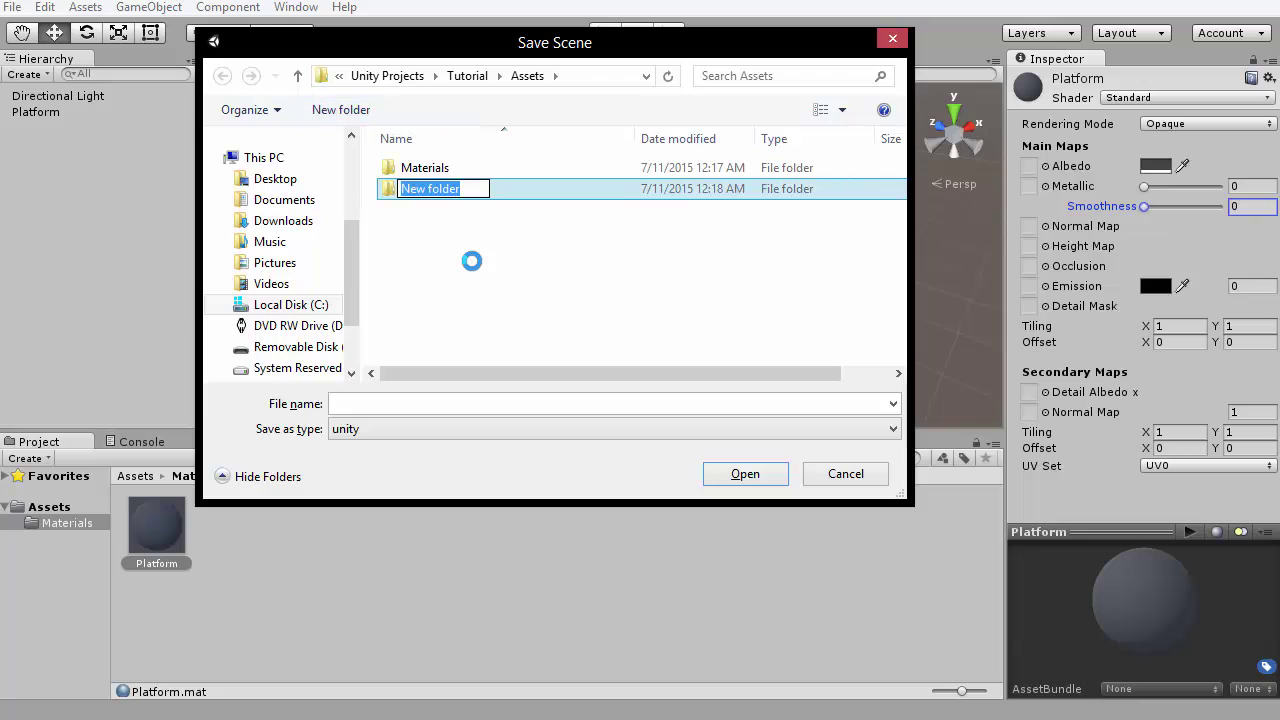
text(Scen)
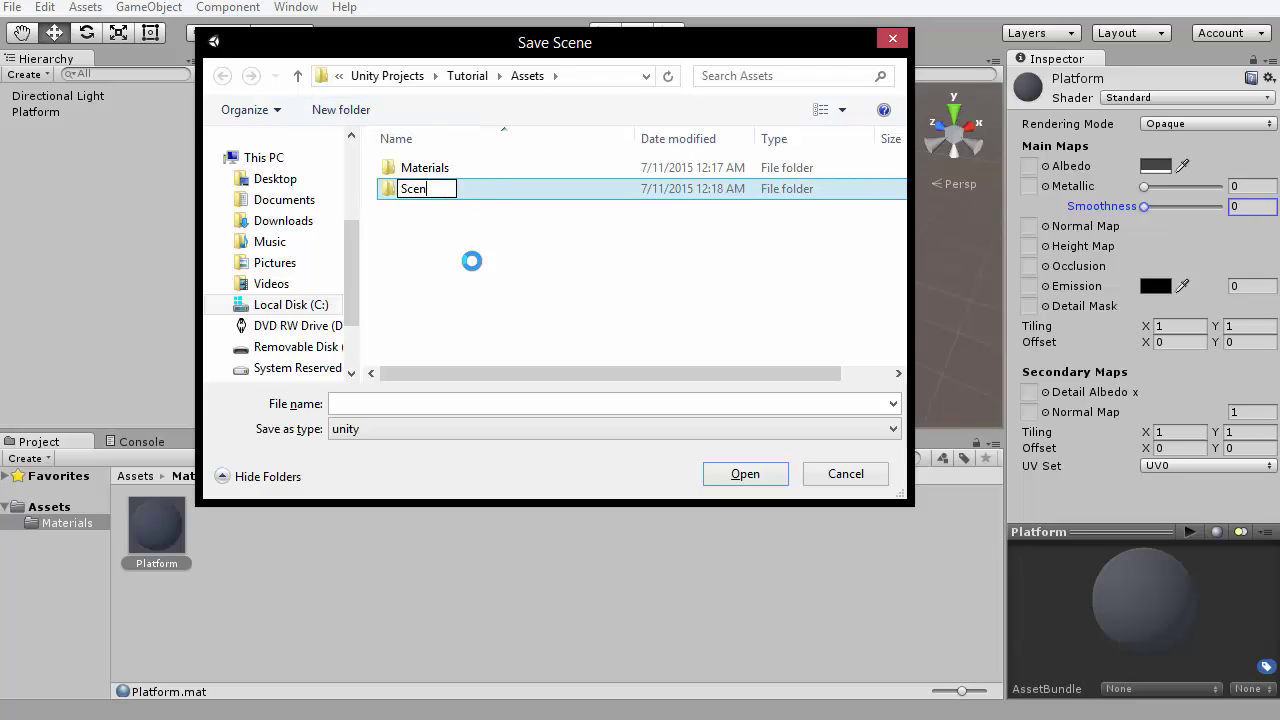
key(Return)
key(Return)
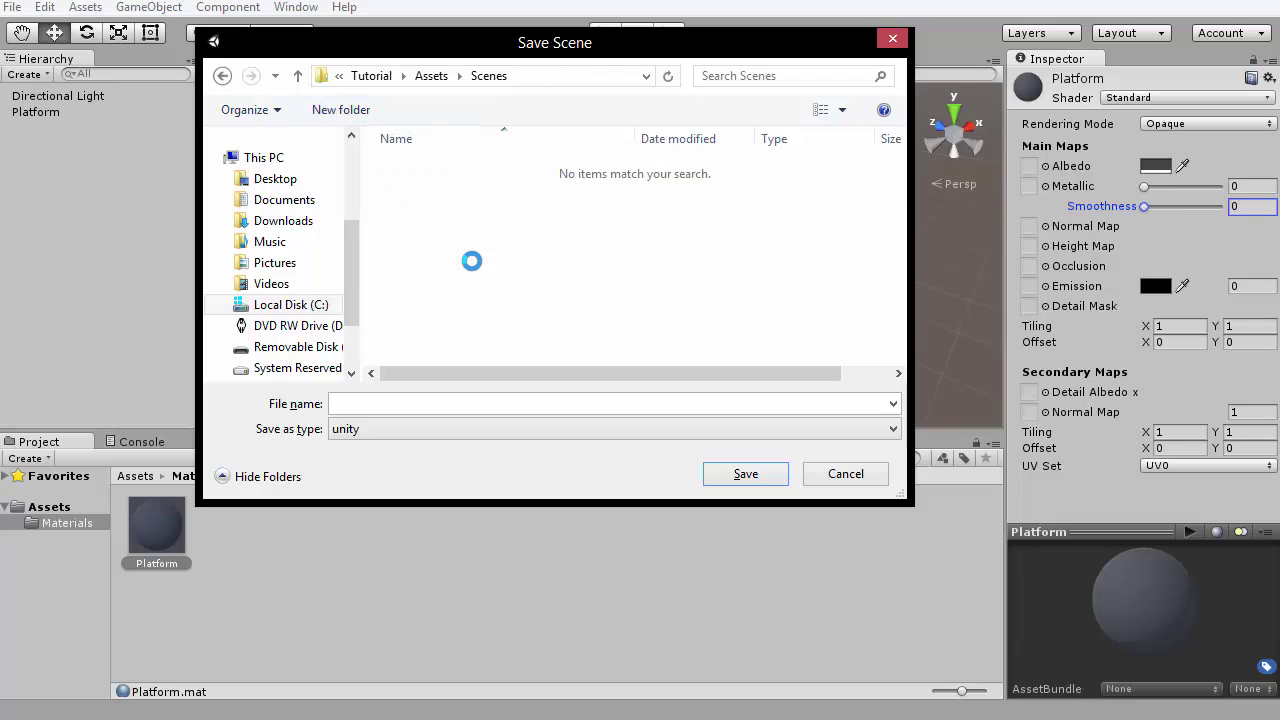
click(376, 405)
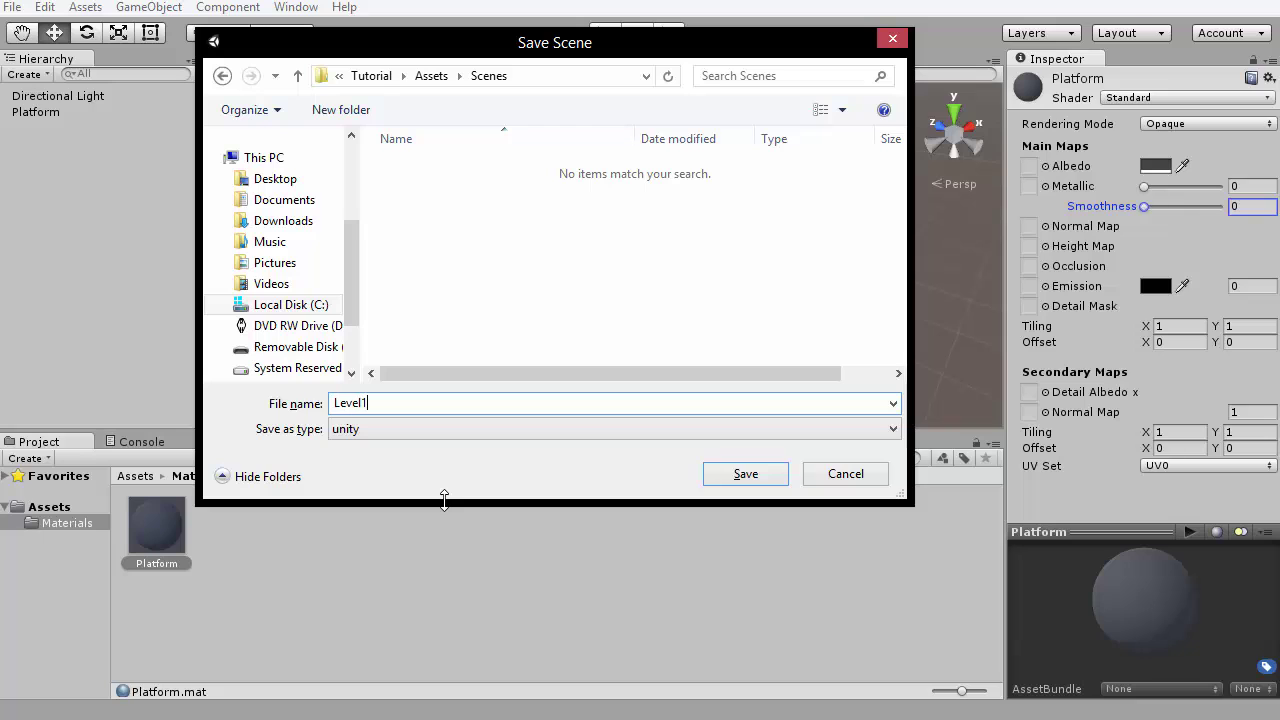
key(Return)
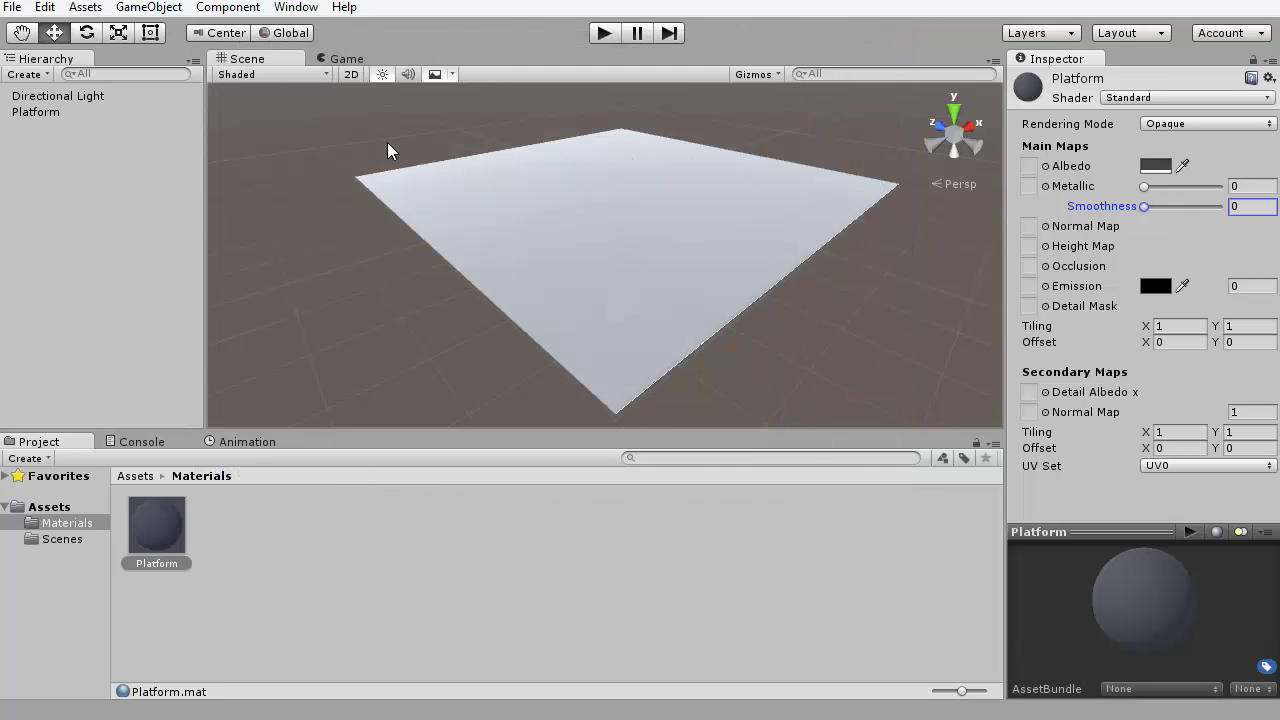
- Check the Scenes folder for the saved Level1 scene and return to the Assets folder
click(139, 488)
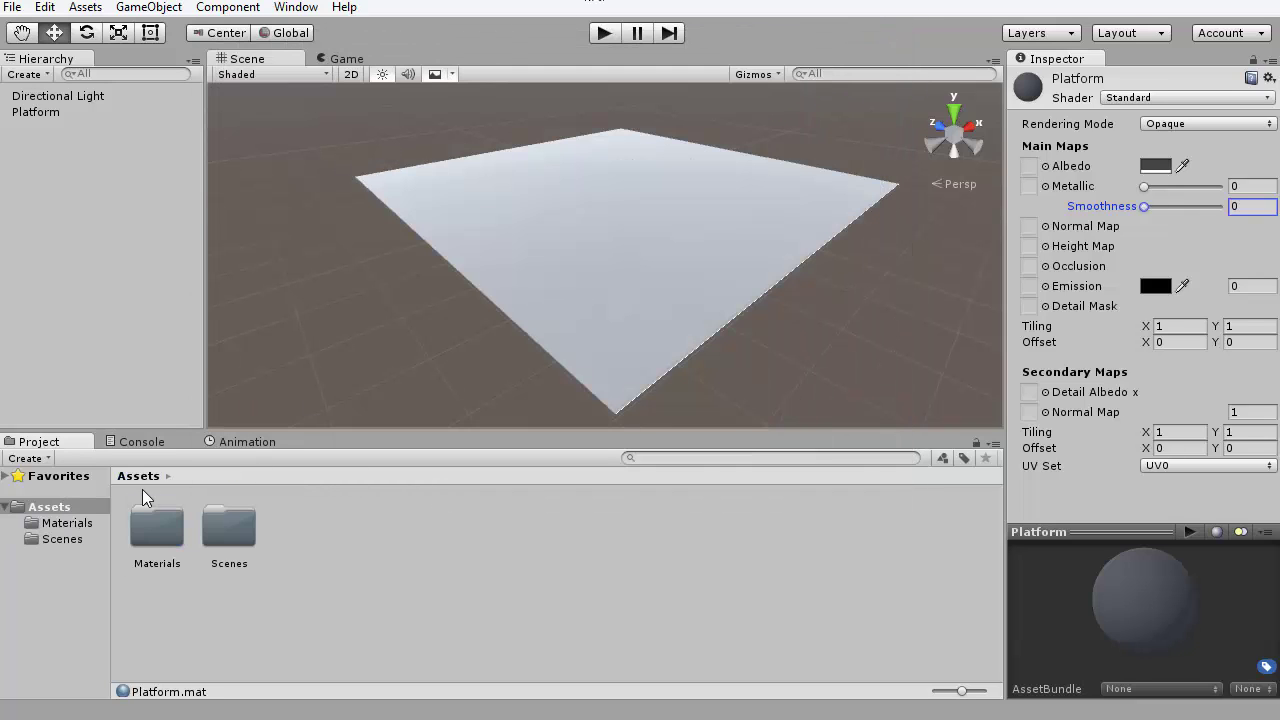
click(255, 603)
click(213, 530)
double_click(220, 528)
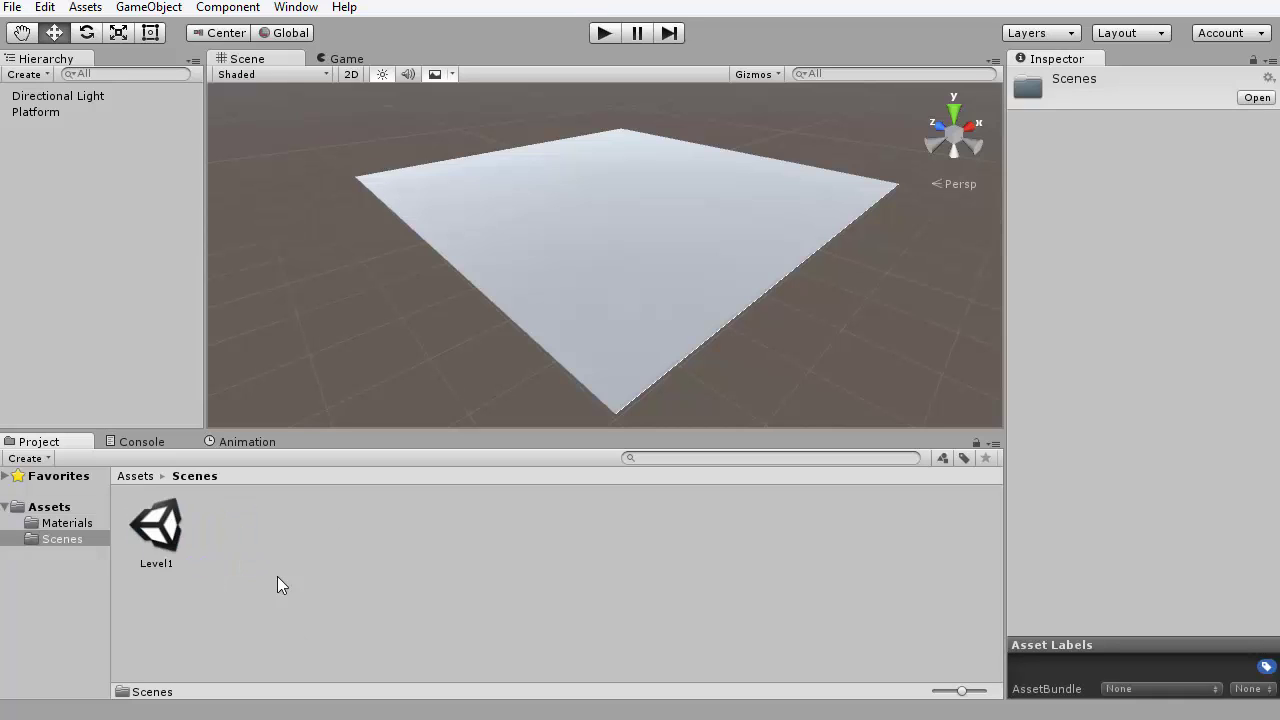
click(151, 525)
click(138, 476)
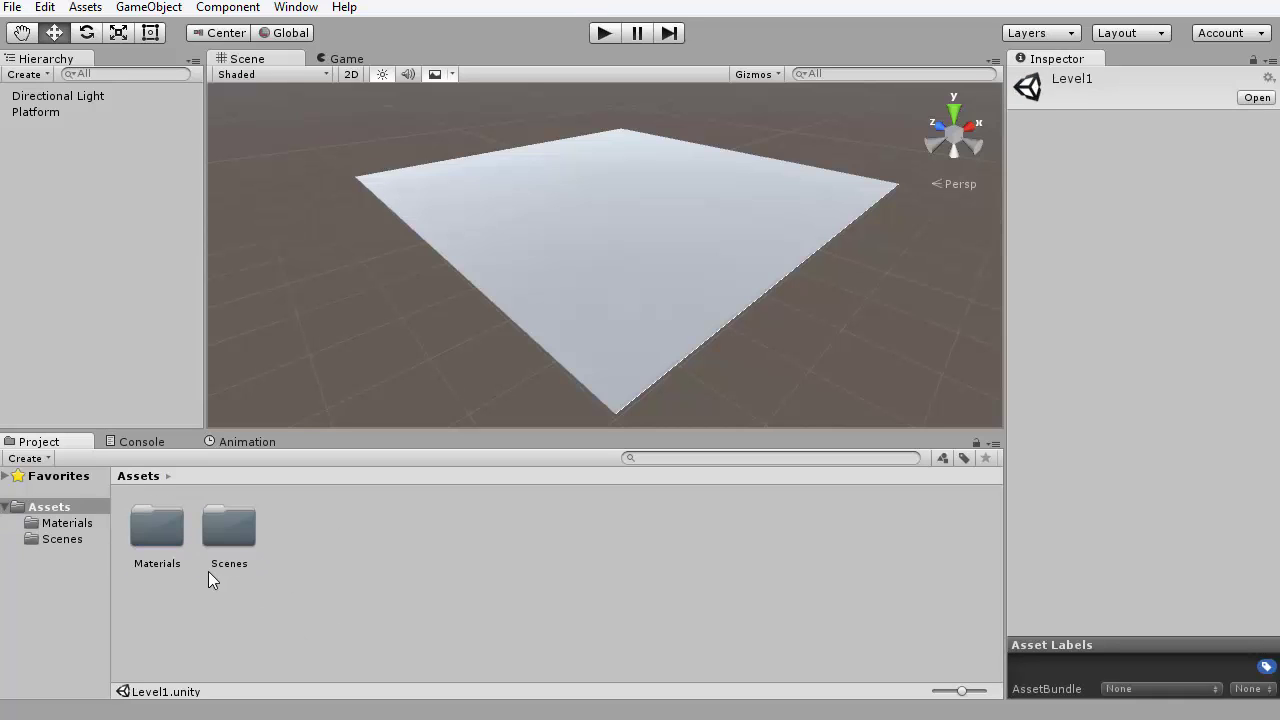
- Apply the Platform material from the Materials folder to the ground platform and return to the Assets folder
double_click(137, 528)
click(155, 530)
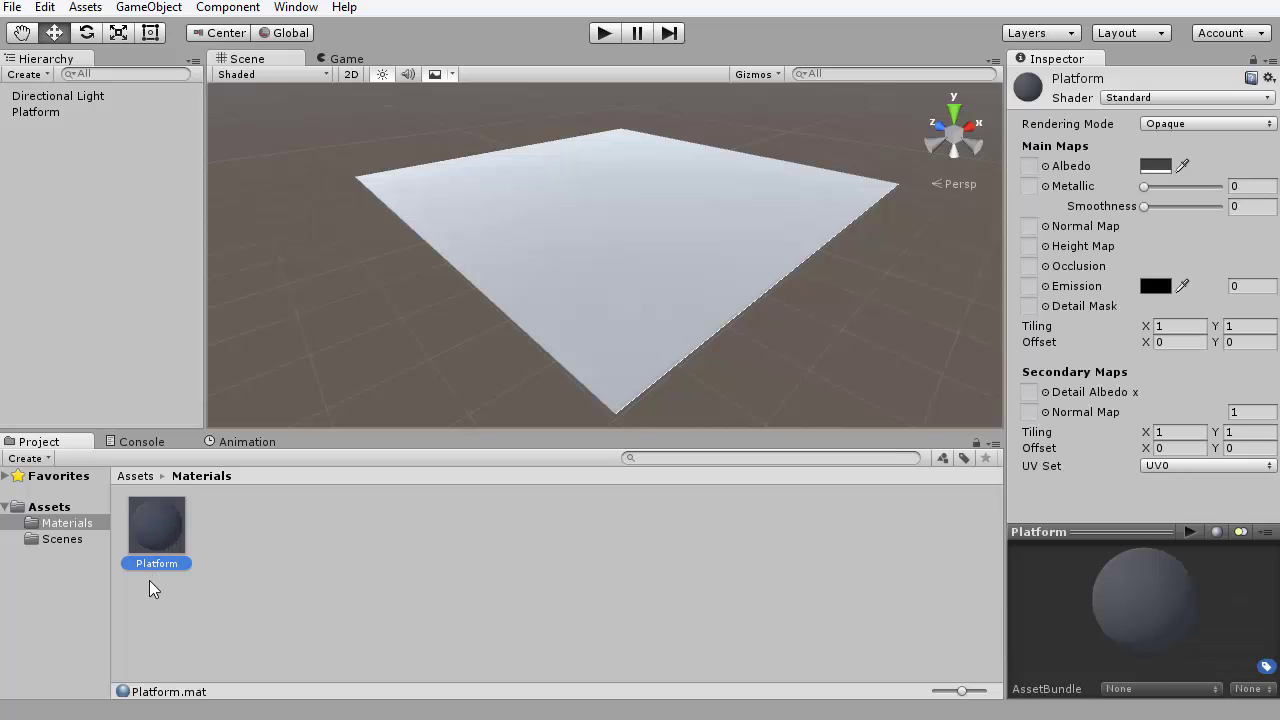
drag(166, 563, 586, 250)
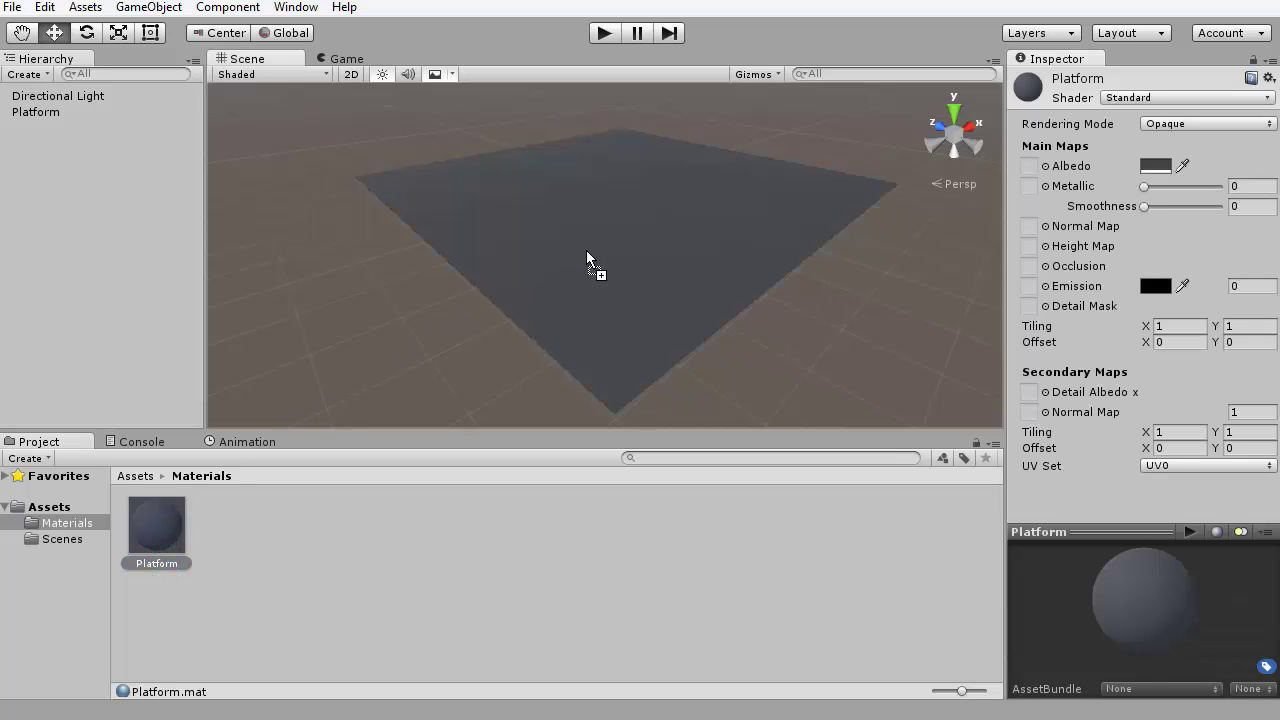
alt+drag(777, 329, 610, 273)
click(302, 622)
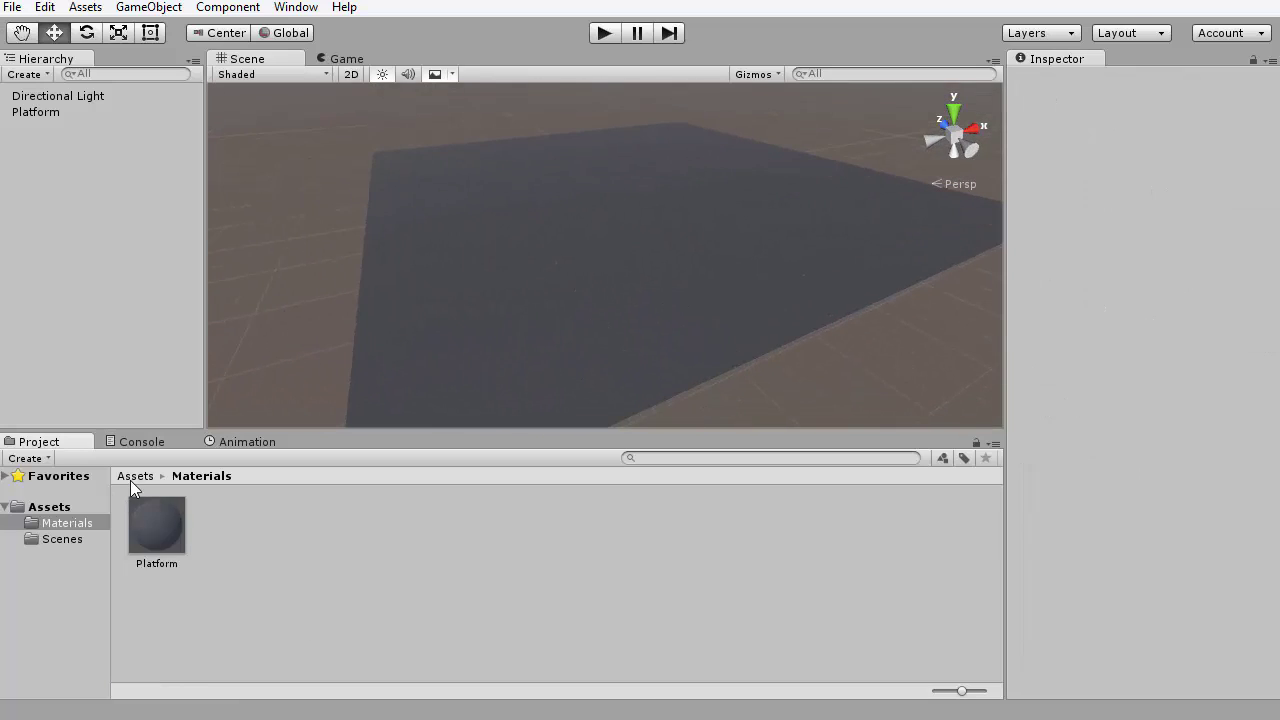
click(136, 476)
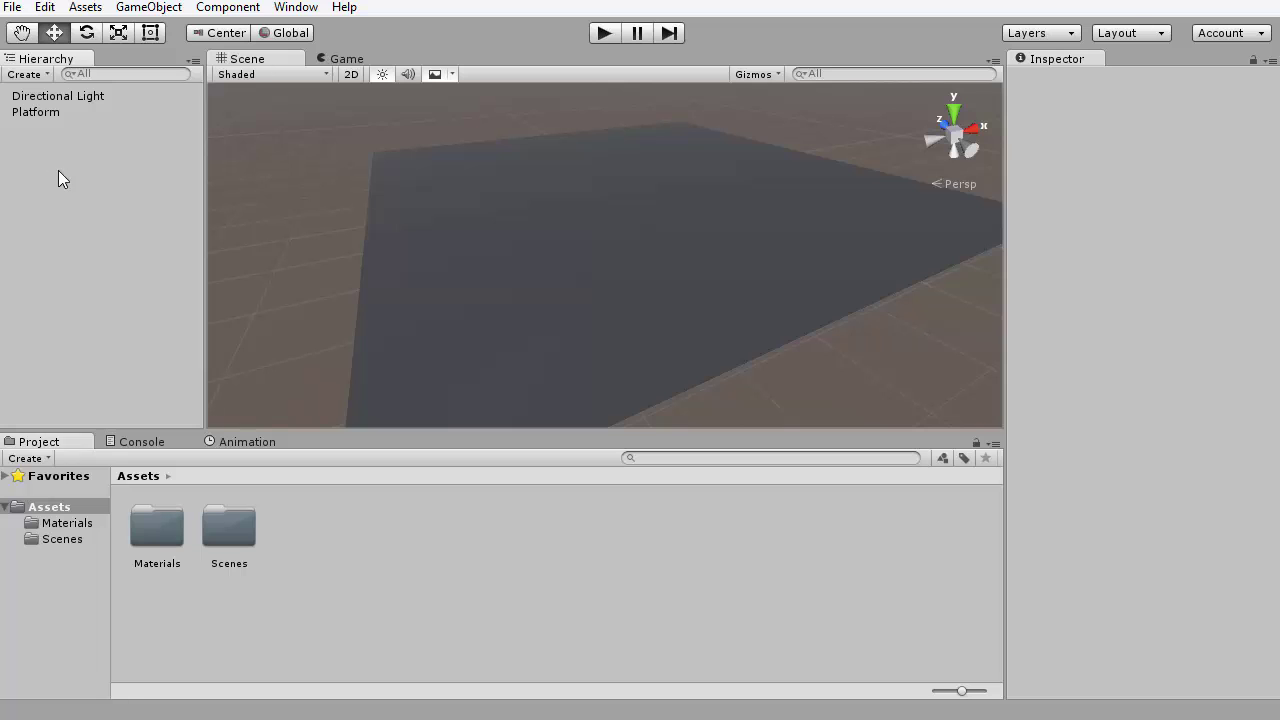
- Rotate the directional light to about X 39.1, Y 340.7 and Z 14.3, then deselect it
click(77, 96)
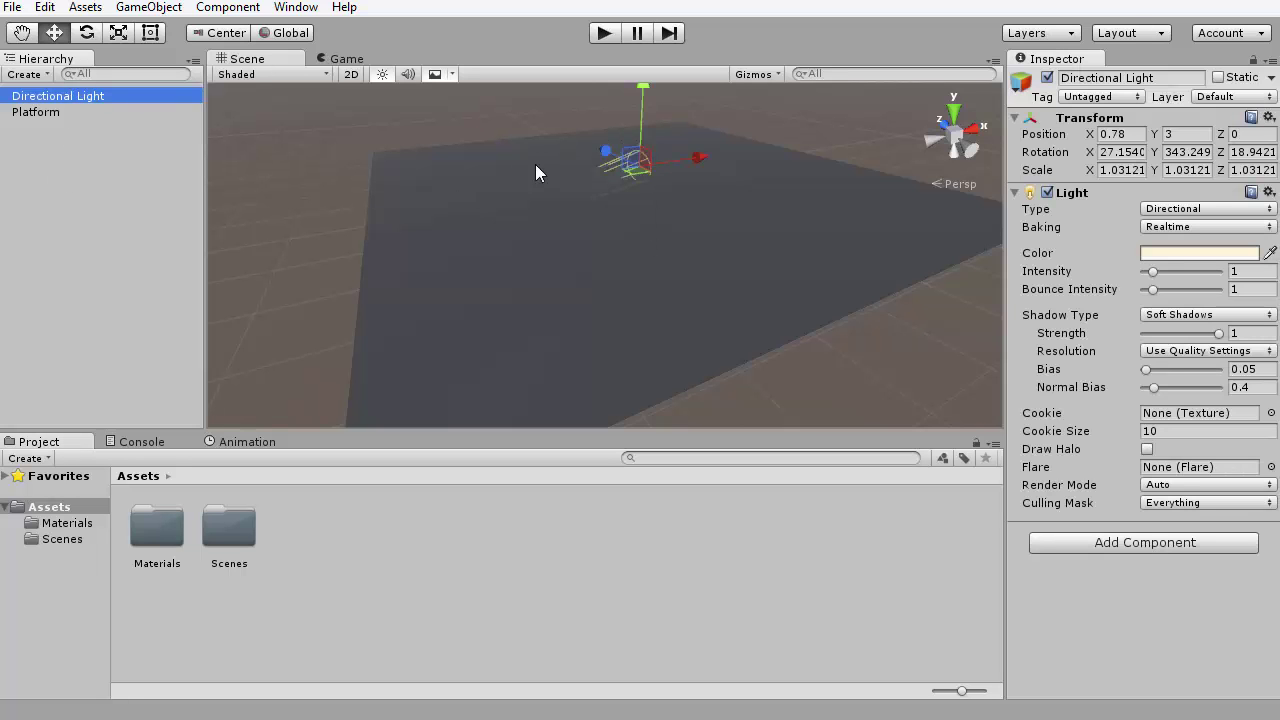
alt+drag(535, 172, 341, 88)
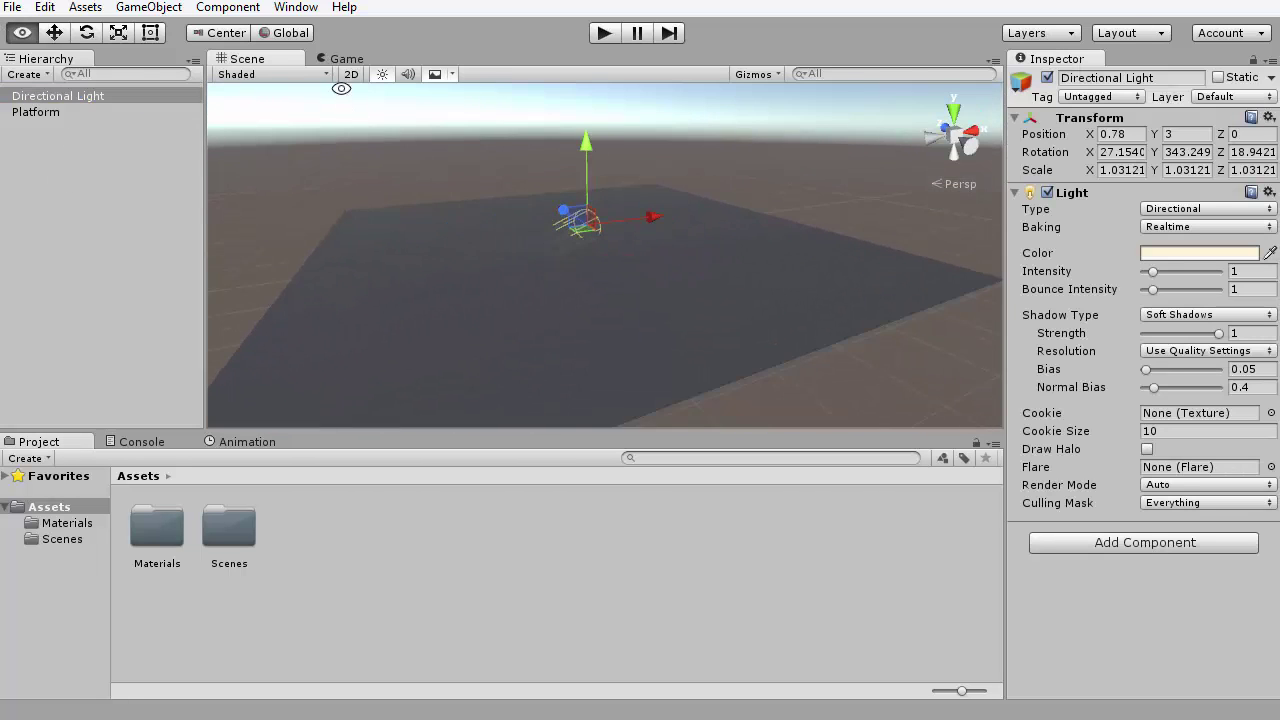
key(e)
drag(624, 197, 609, 158)
click(343, 58)
click(247, 58)
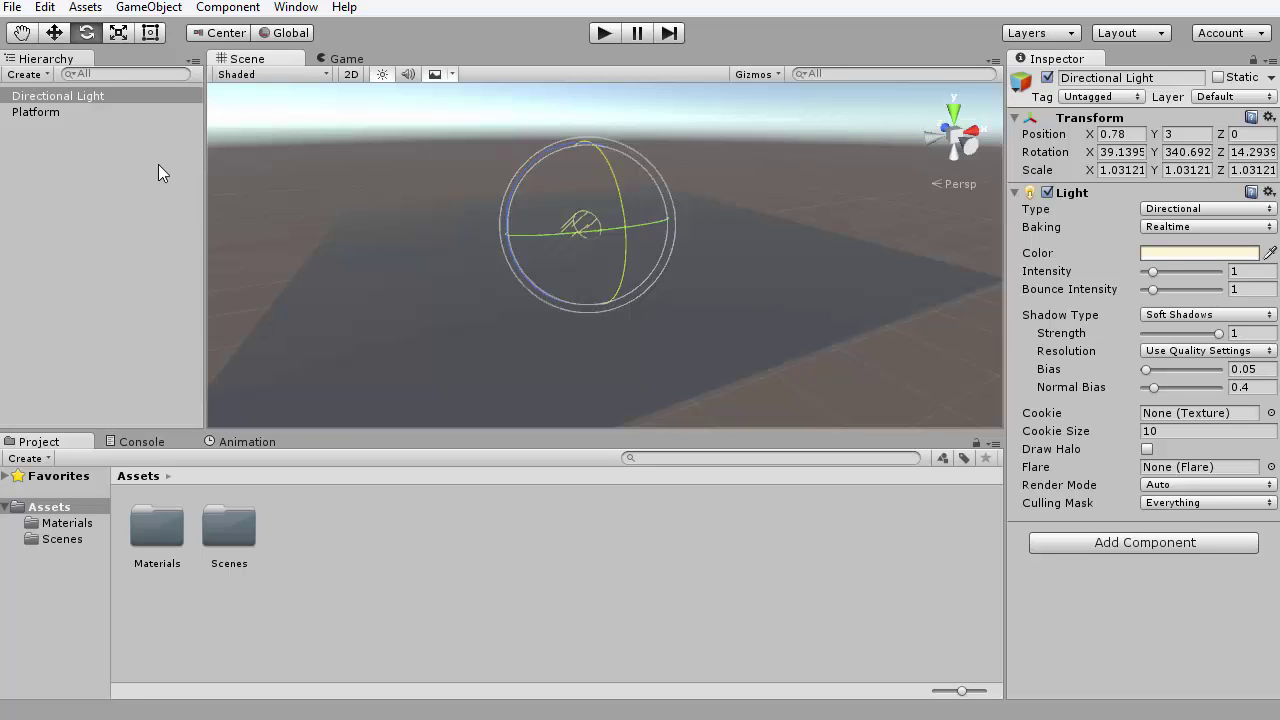
click(107, 172)
alt+drag(460, 237, 546, 174)
click(322, 577)
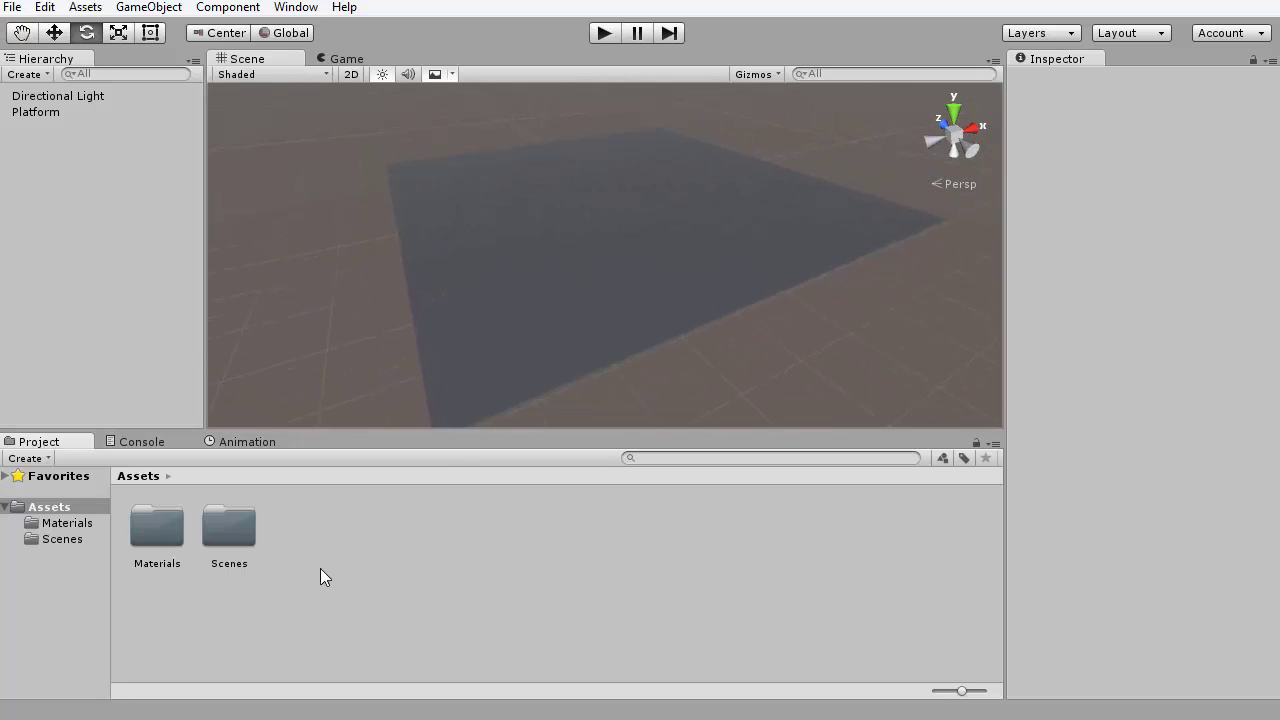
alt+drag(372, 405, 395, 337)
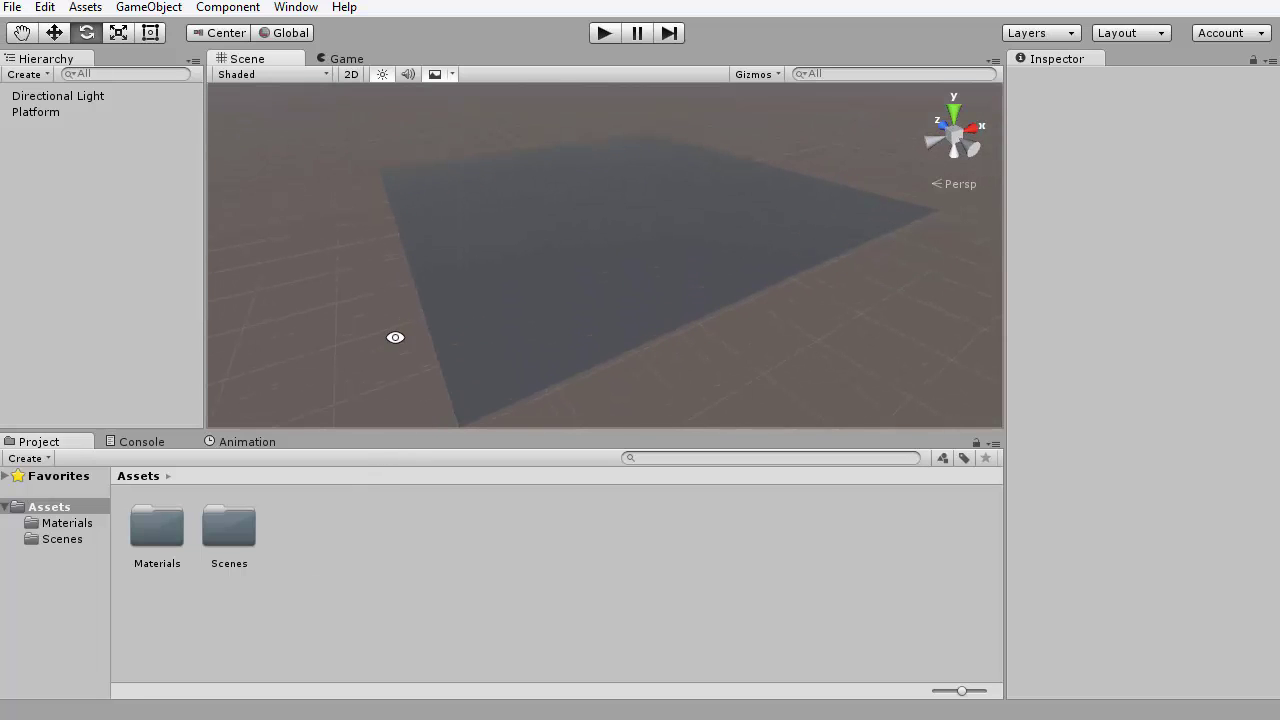
alt+drag(483, 370, 497, 229)
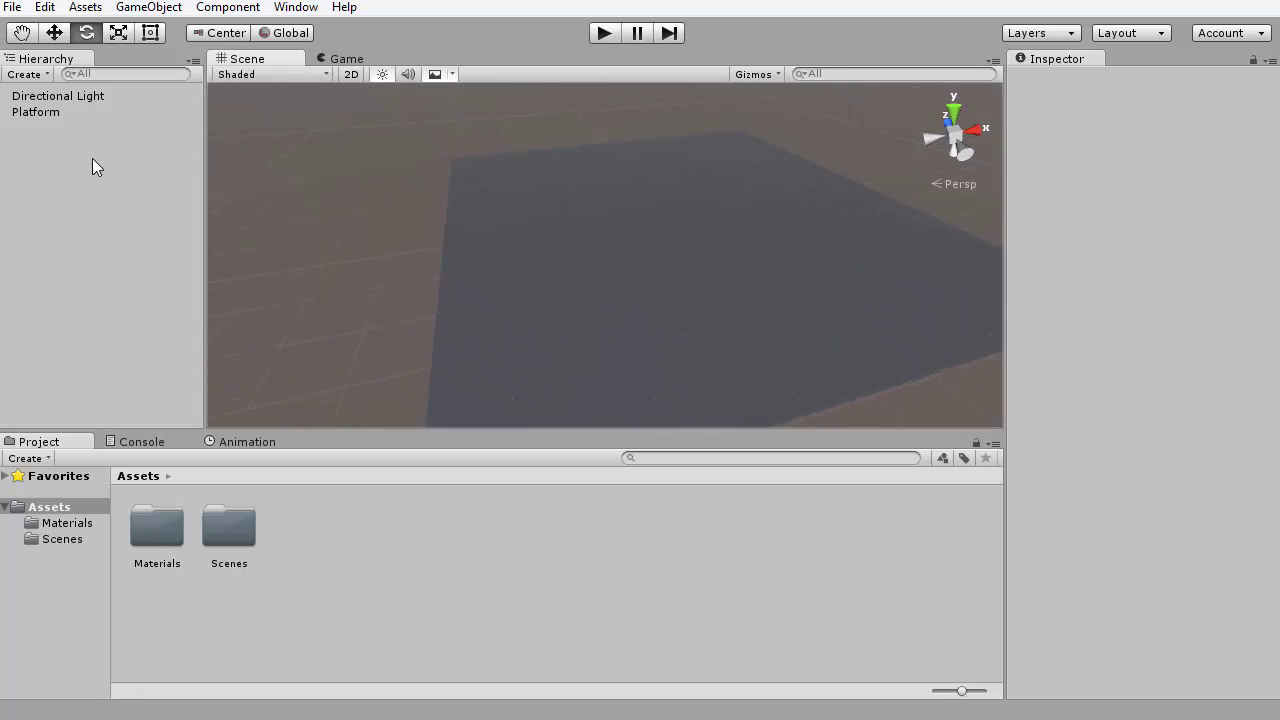
- Create an empty game object in the scene and name it Wall
right_click(31, 142)
click(104, 305)
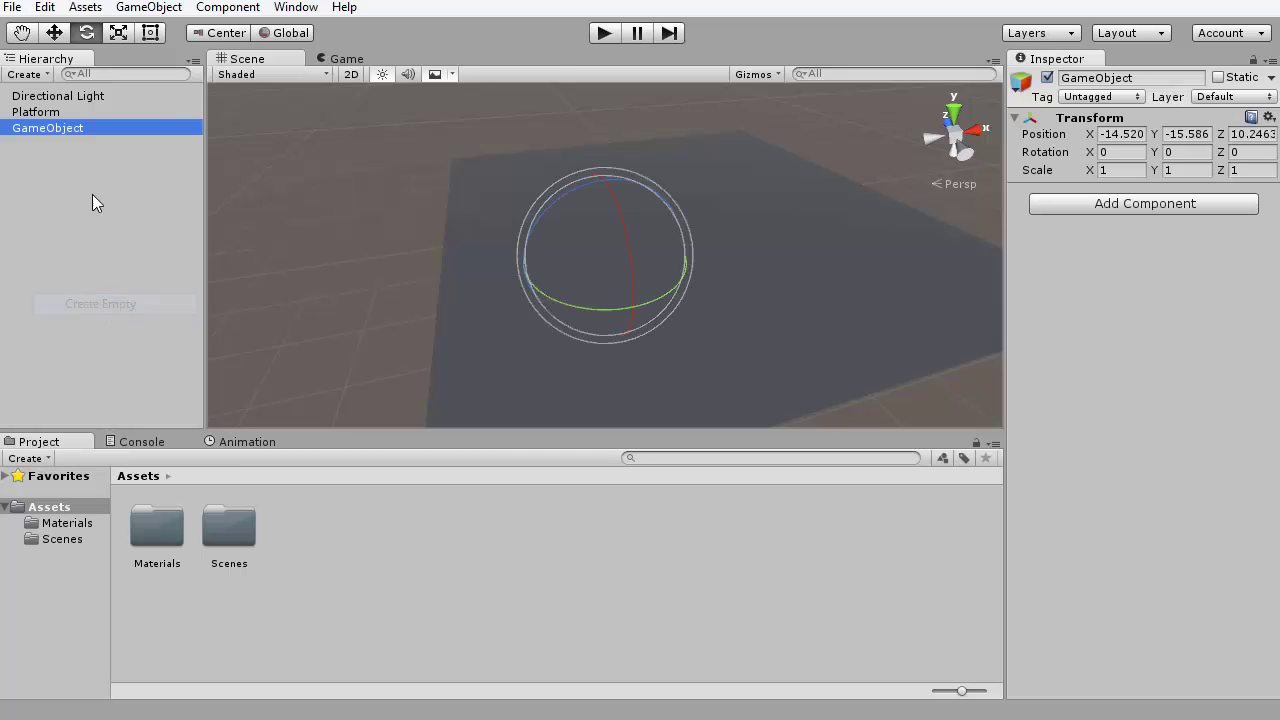
click(69, 133)
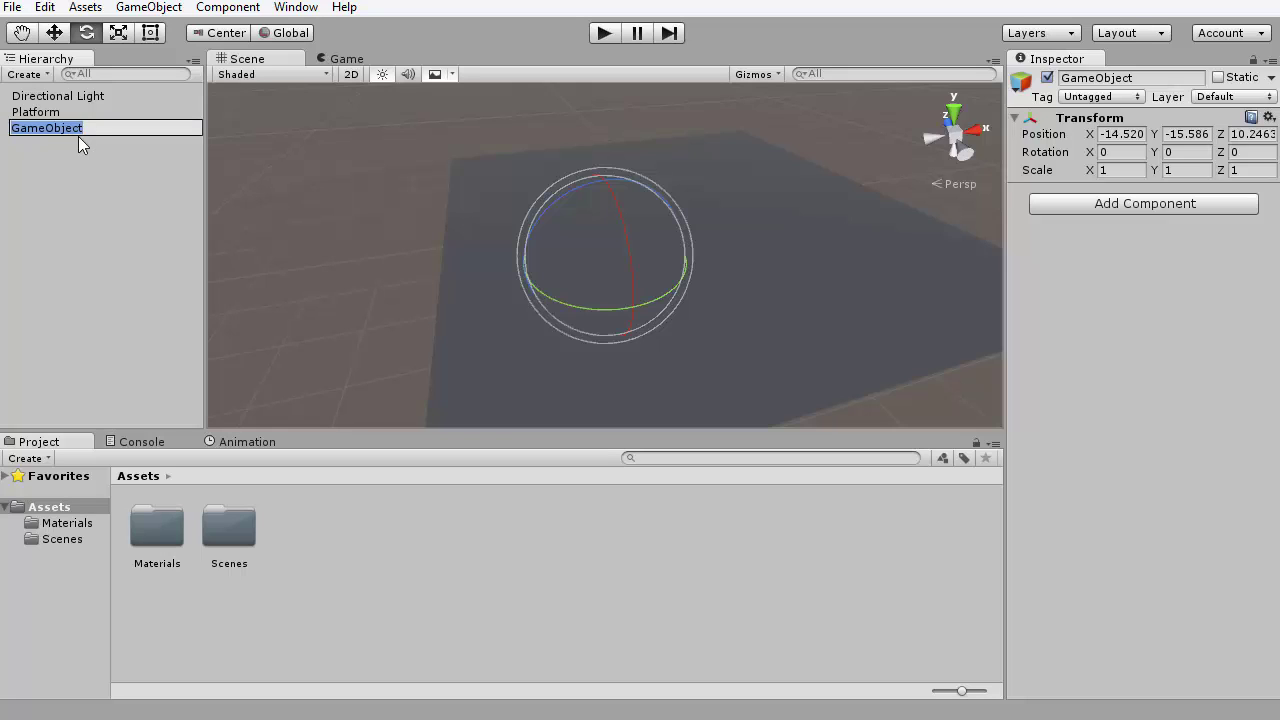
key(BackSpace)
text(Wall)
key(Return)
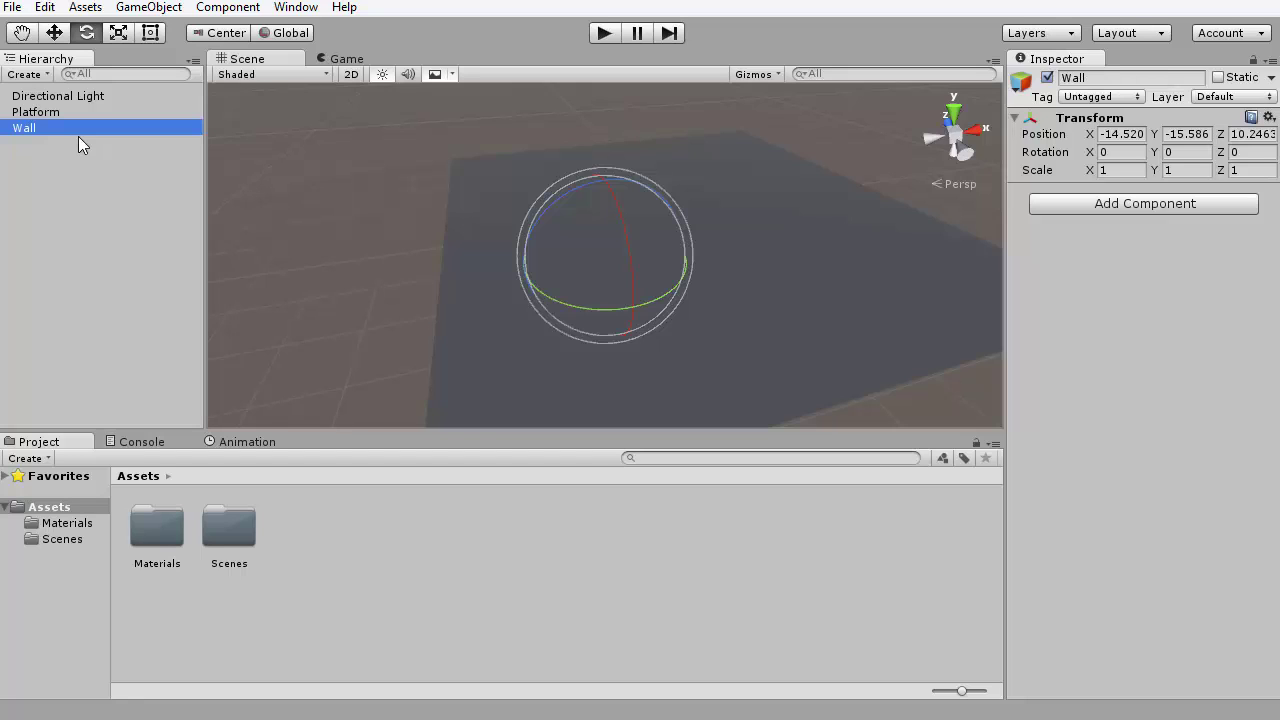
- Add a cube as a child of the Wall object and focus the view on it
right_click(22, 131)
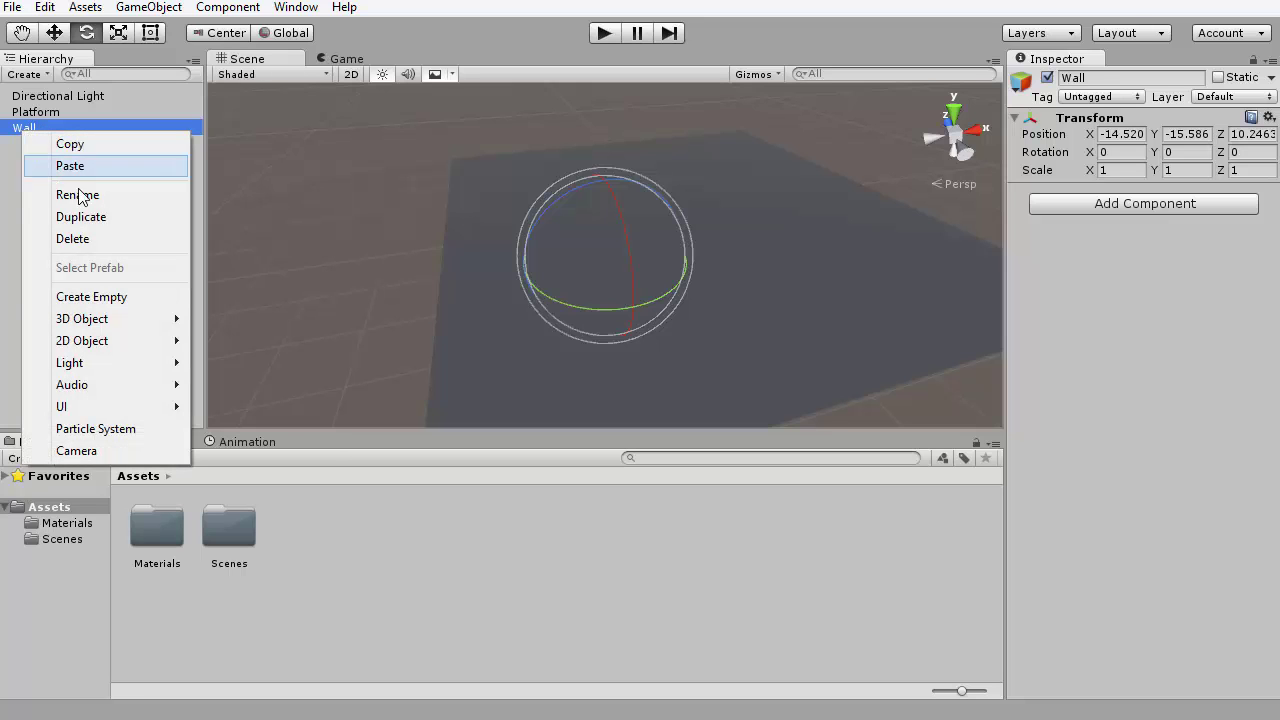
mouse_move(105, 319)
click(200, 322)
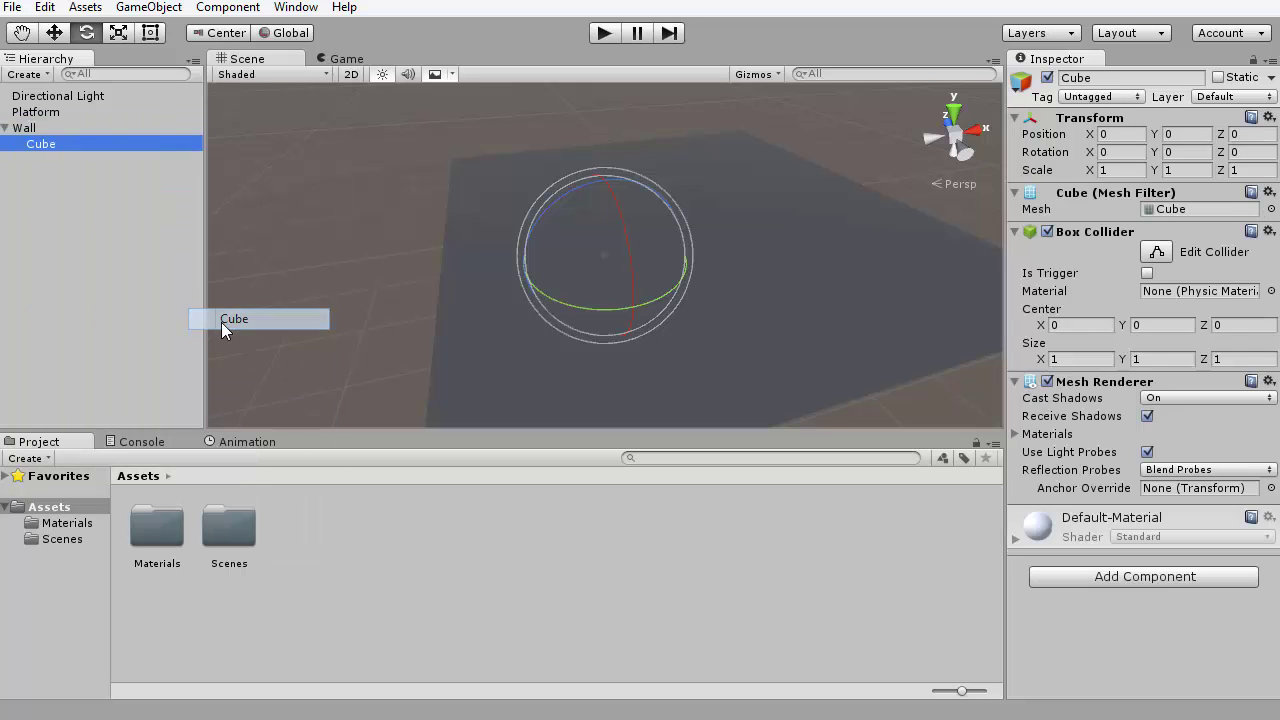
double_click(66, 143)
- Raise the cube along Y to about 16.94 so it sits on the platform's surface
alt+drag(600, 235, 677, 234)
scroll(660, 183, down, 10)
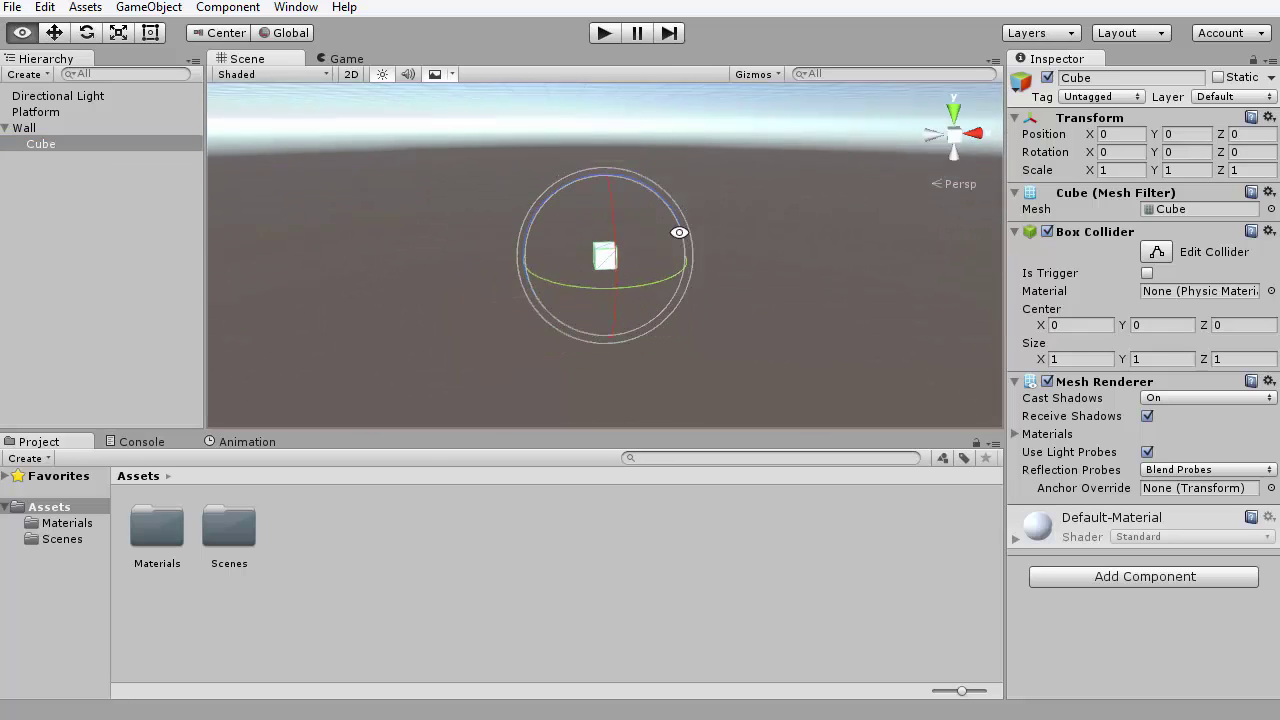
alt+drag(660, 189, 650, 250)
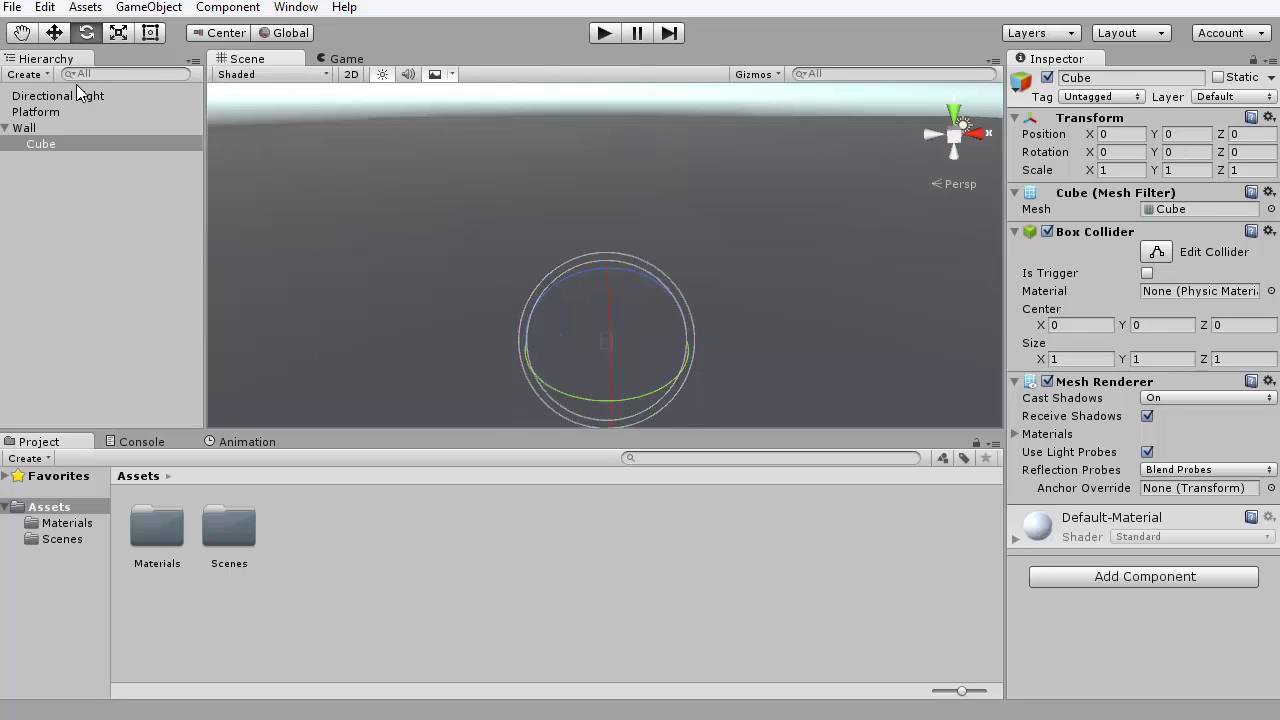
click(54, 32)
alt+drag(601, 190, 592, 169)
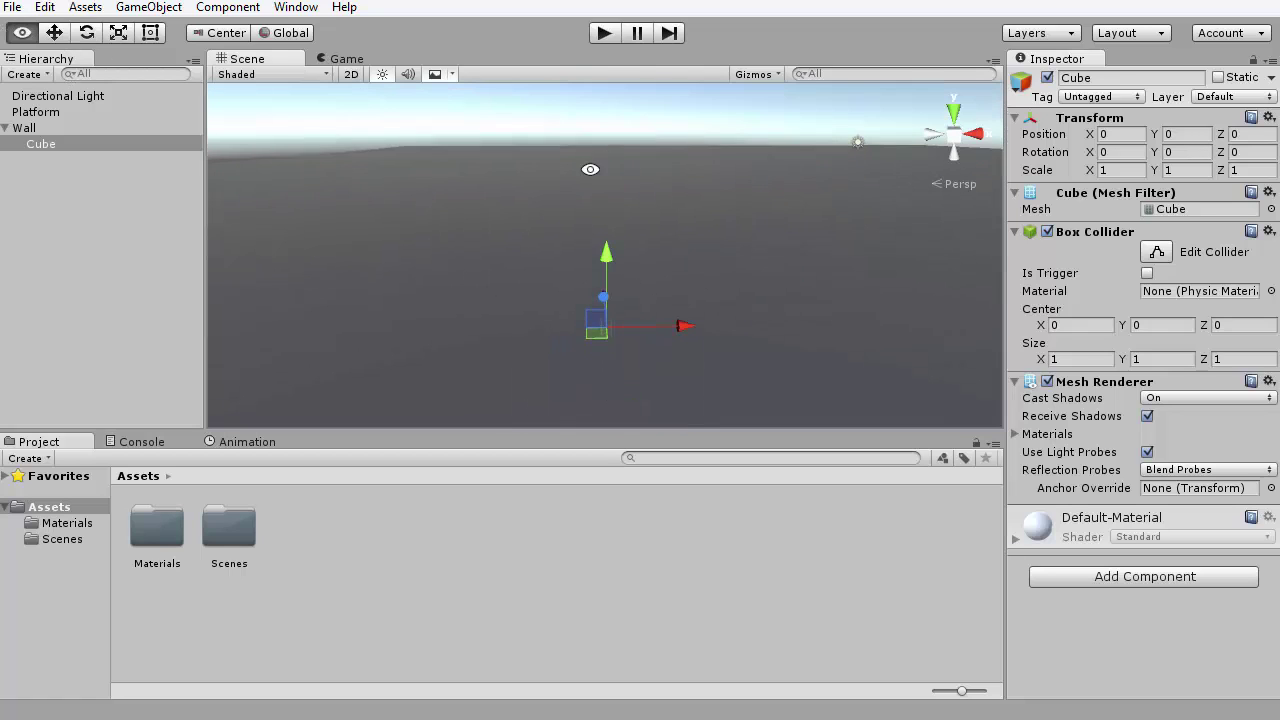
drag(572, 290, 569, 151)
key(f)
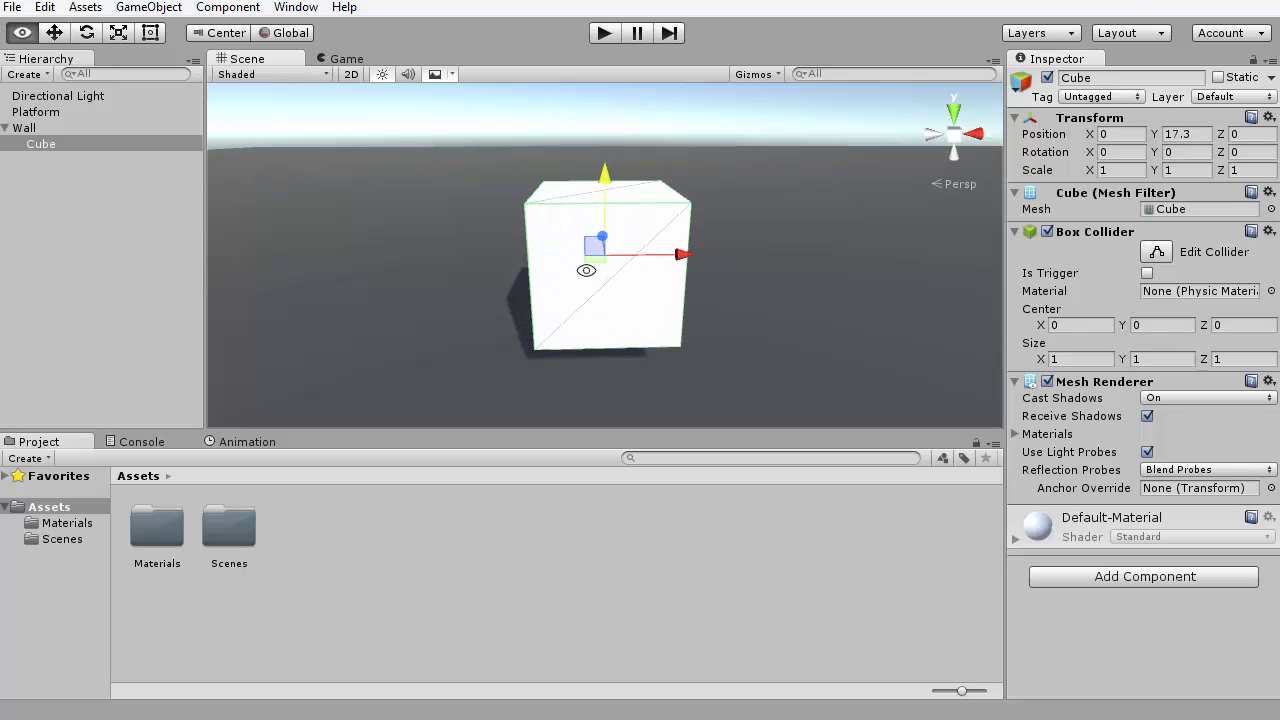
alt+drag(580, 266, 821, 320)
alt+right_drag(821, 320, 609, 286)
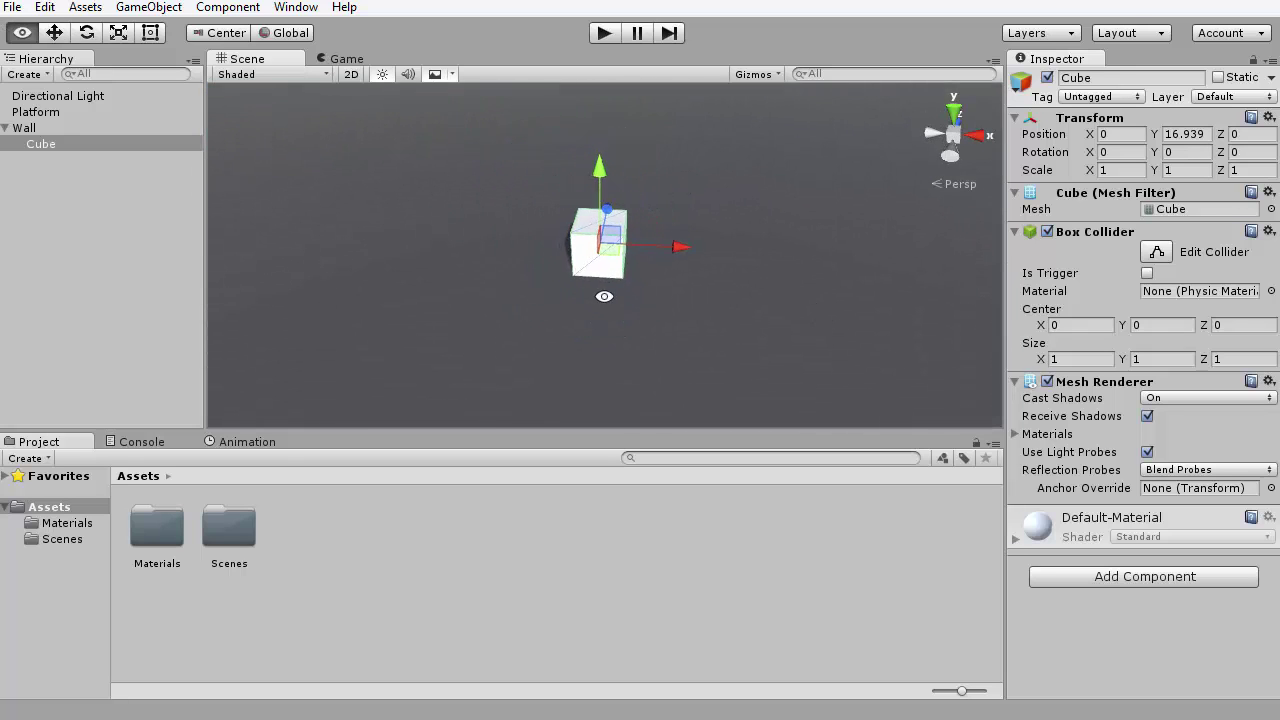
alt+drag(609, 286, 637, 266)
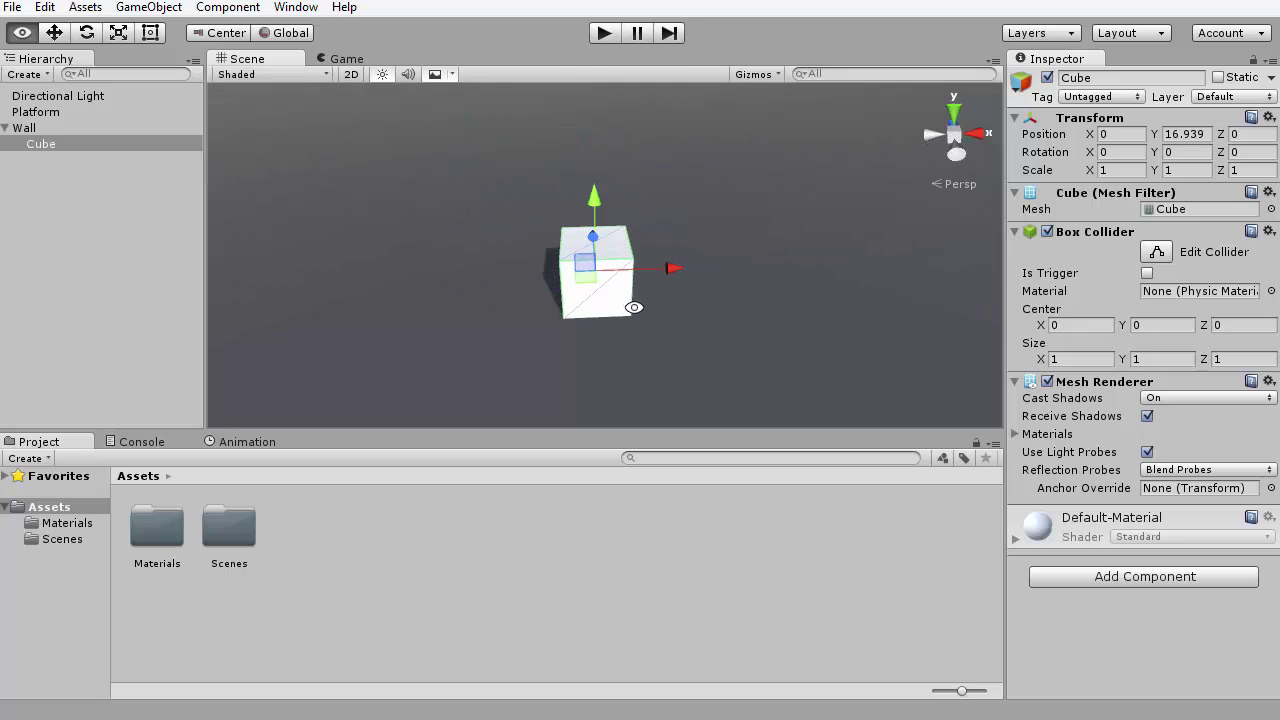
- Duplicate the cube three times along X, at positions 1, 2 and 3, to form a row of four adjoining cubes
scroll(680, 325, up, 2)
middle_drag(680, 323, 586, 295)
key(ctrl+d)
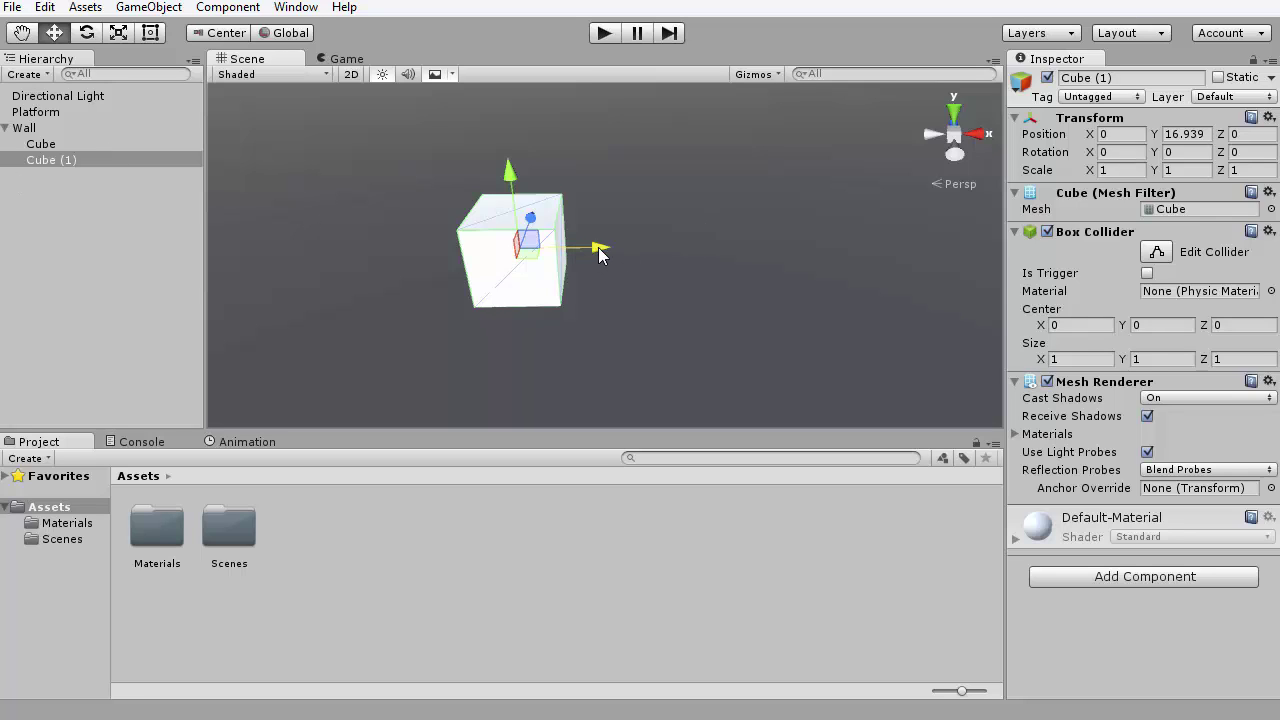
drag(603, 255, 490, 262)
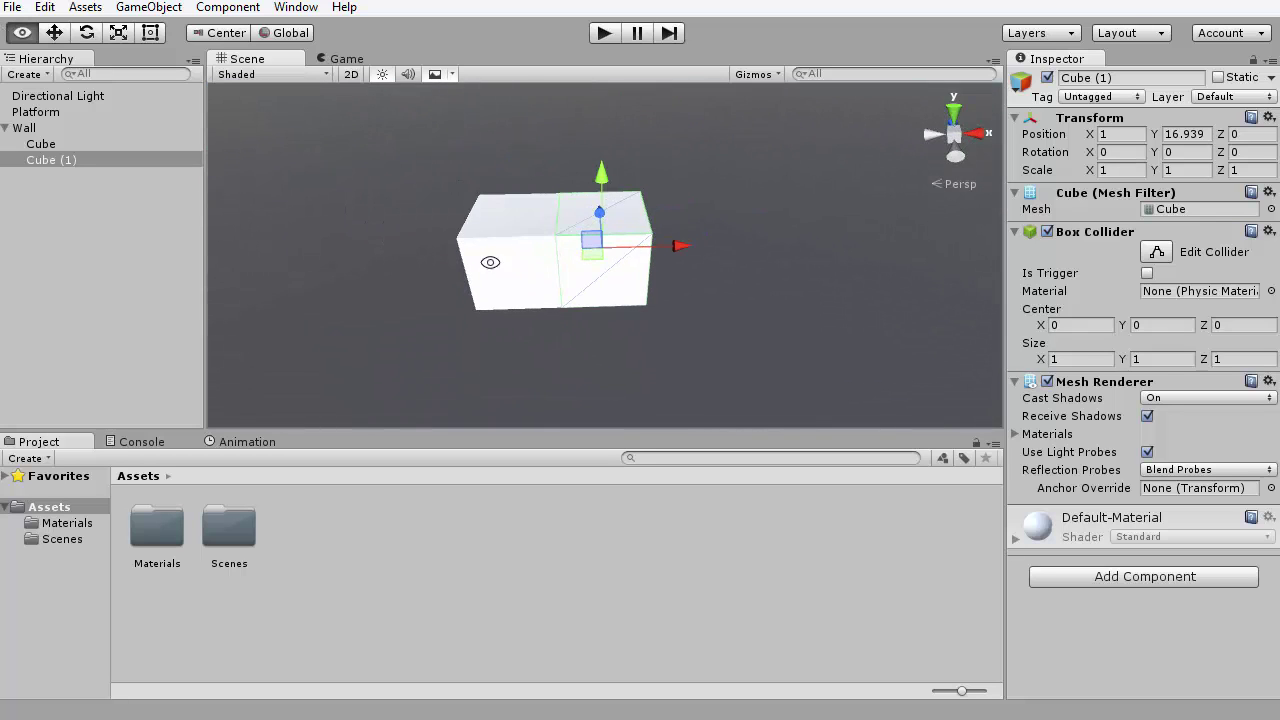
alt+drag(694, 316, 592, 332)
key(ctrl+d)
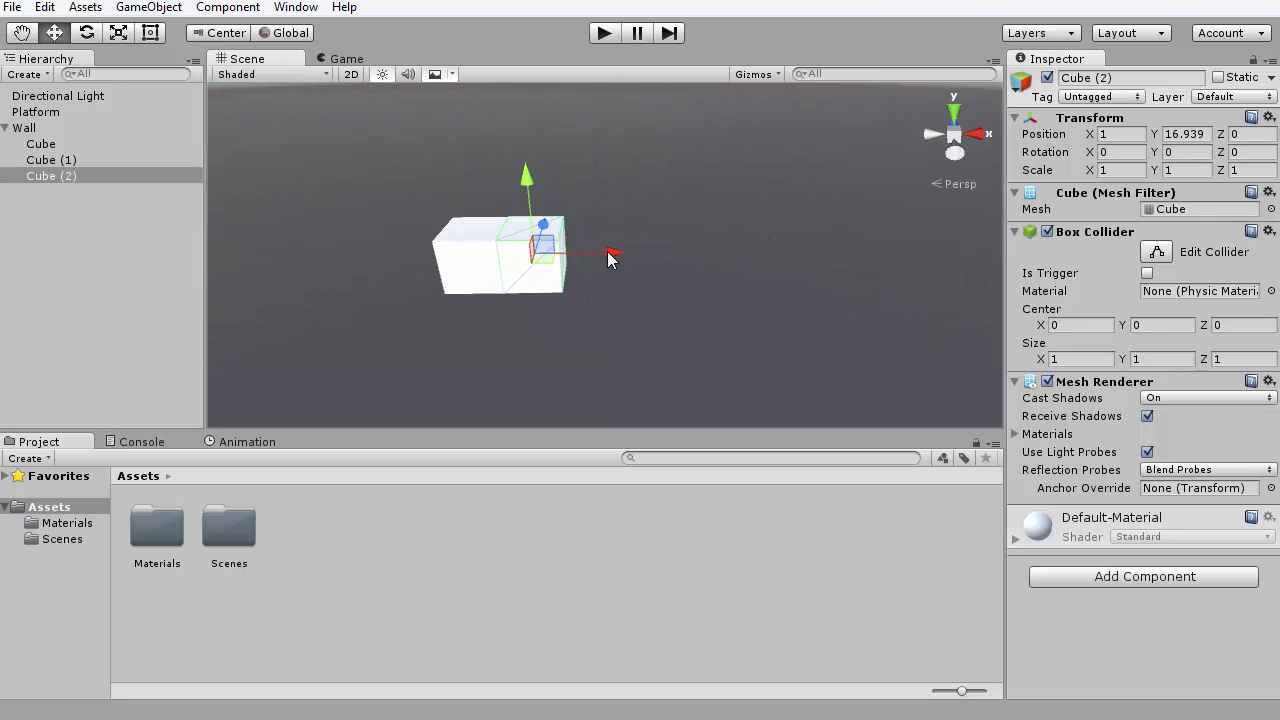
drag(608, 253, 708, 258)
key(ctrl+d)
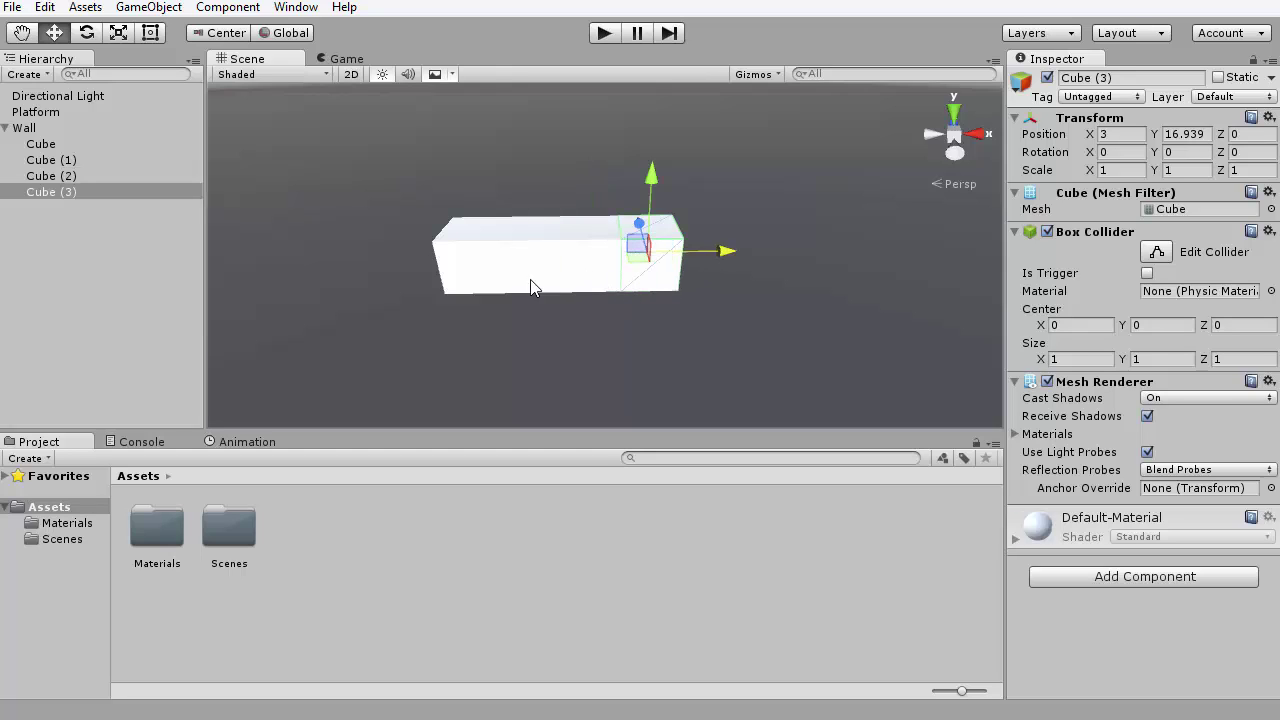
- Duplicate all four cubes together and raise the copies one unit to Y 17.94 as the wall's second row
click(55, 144)
click(57, 200)
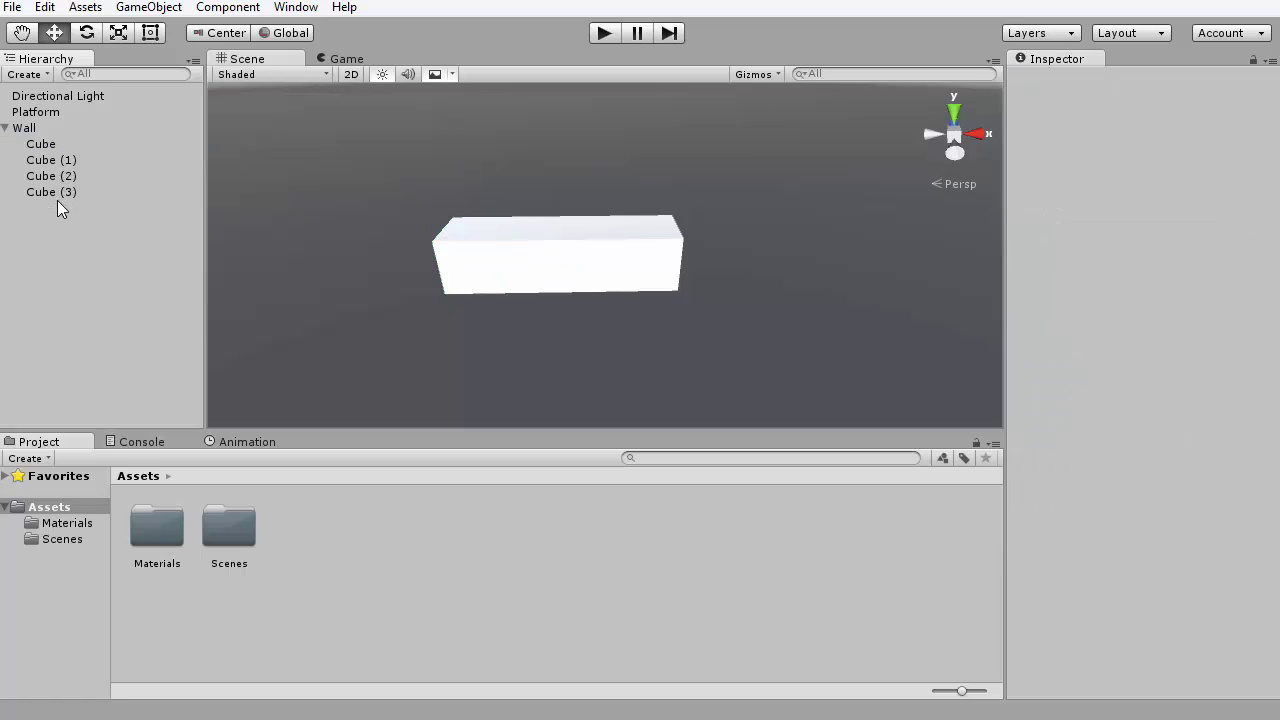
click(57, 194)
click(50, 146)
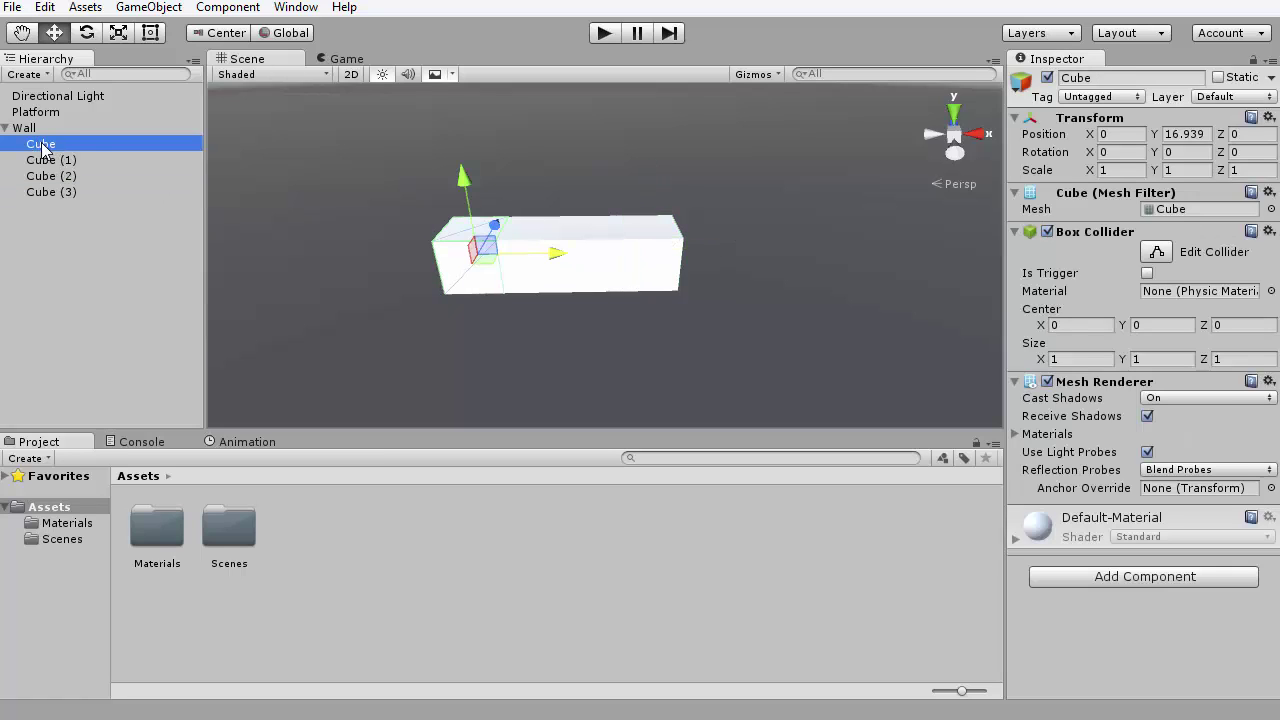
key(shift)
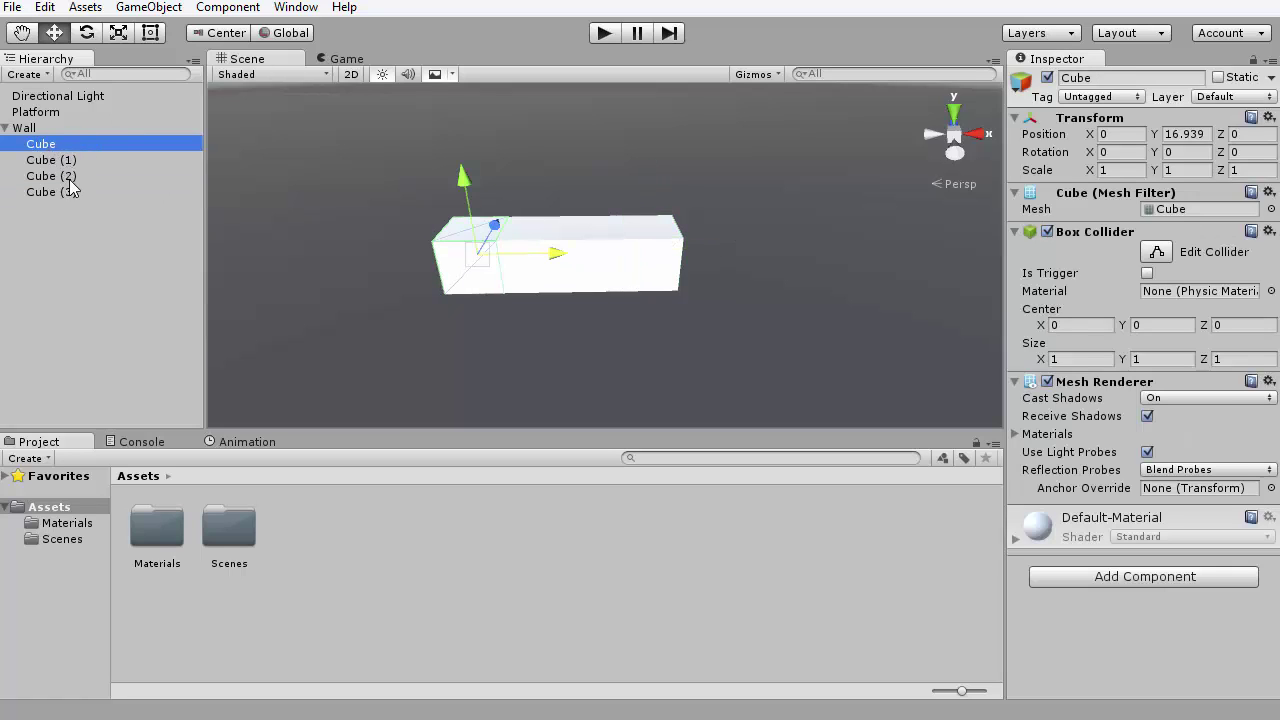
shift+click(64, 194)
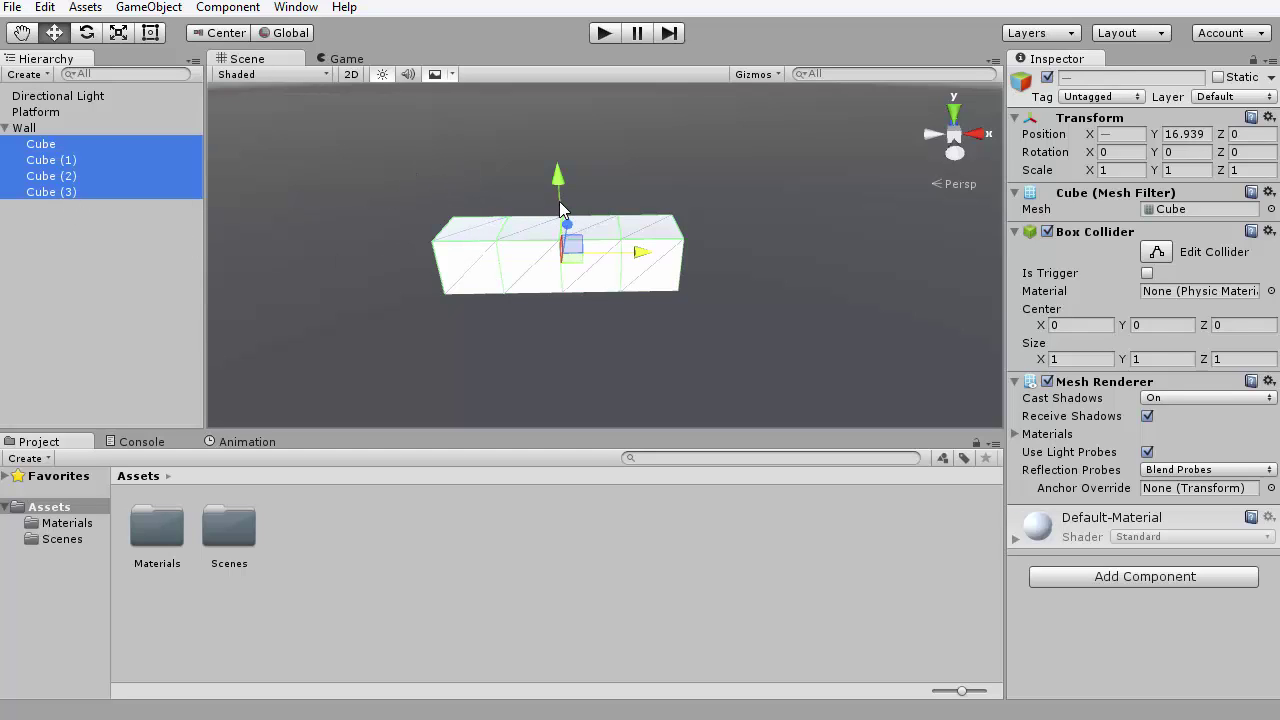
key(ctrl+d)
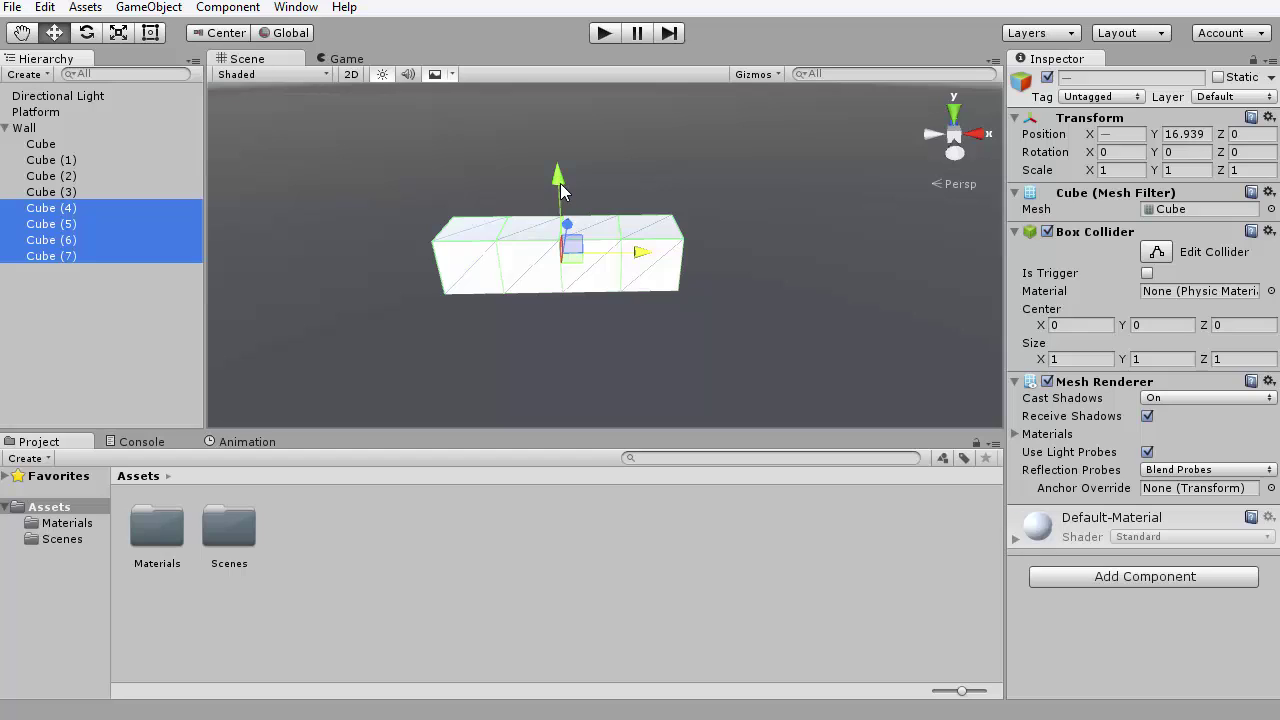
ctrl+drag(560, 190, 560, 136)
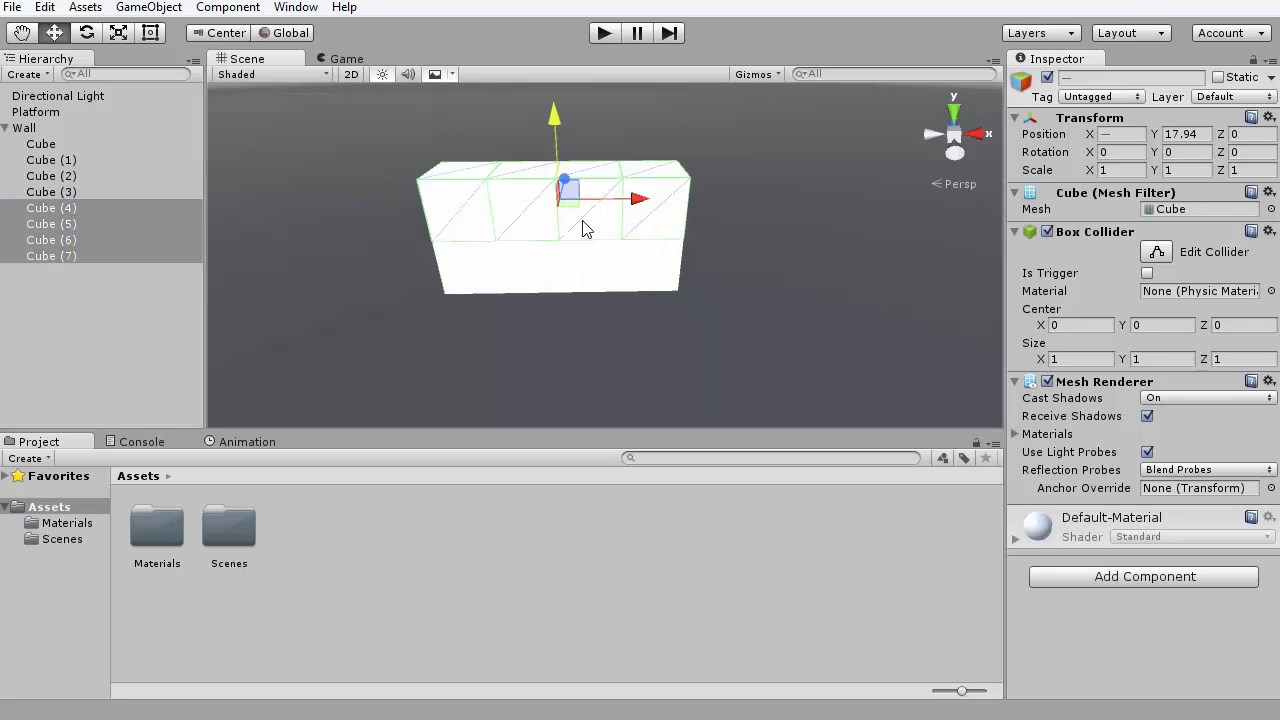
- Duplicate the row twice more, raising the copies to Y 18.94 and 19.94 to complete a four-by-four wall
key(ctrl+d)
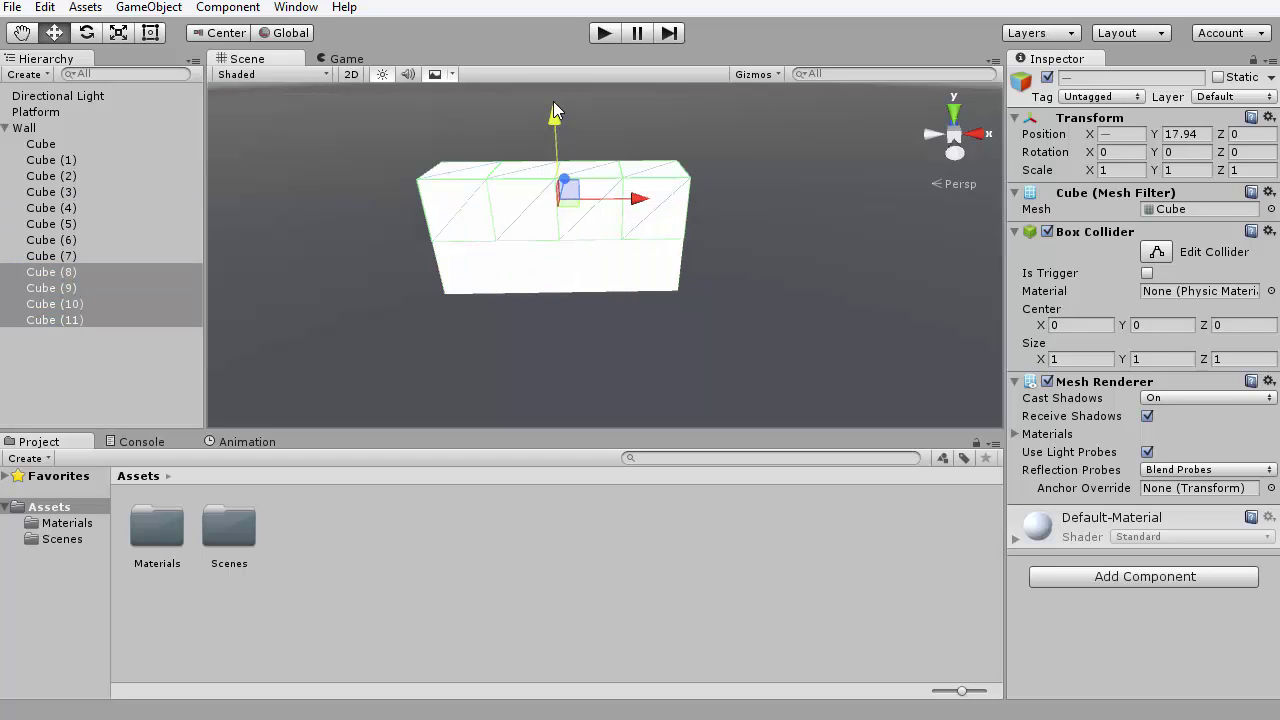
ctrl+drag(554, 102, 544, 114)
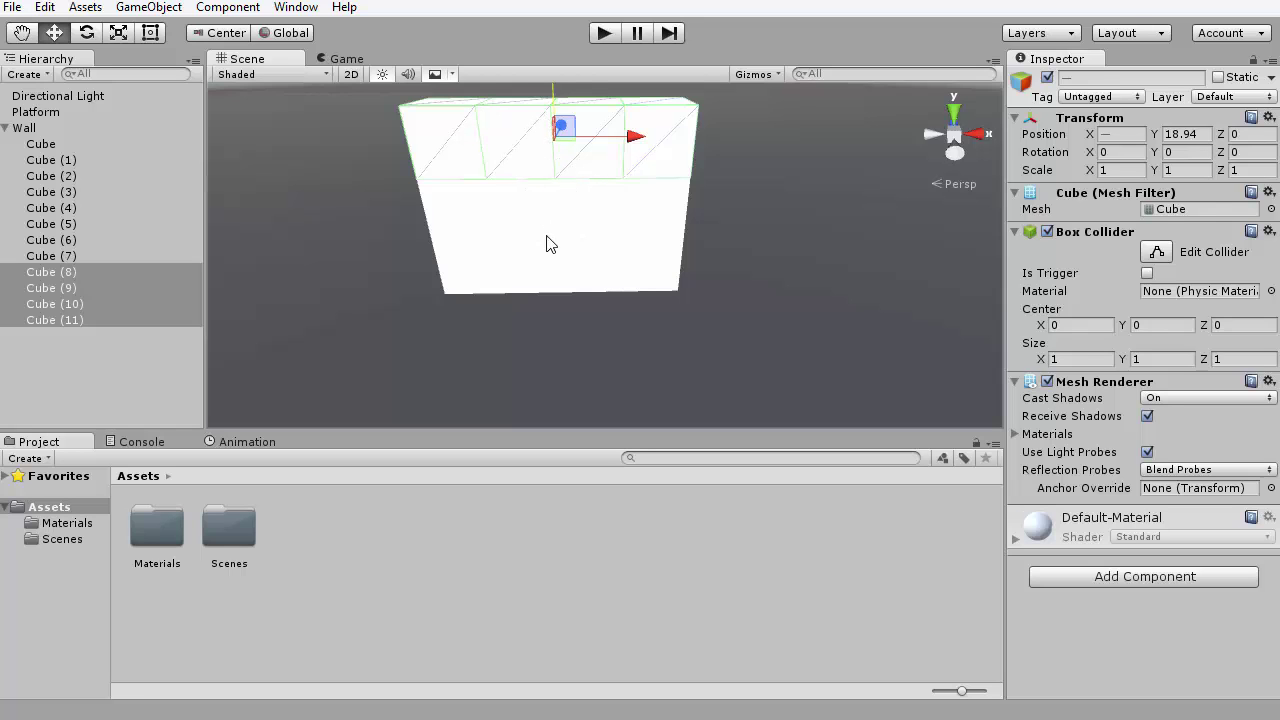
middle_drag(491, 180, 491, 286)
key(ctrl+d)
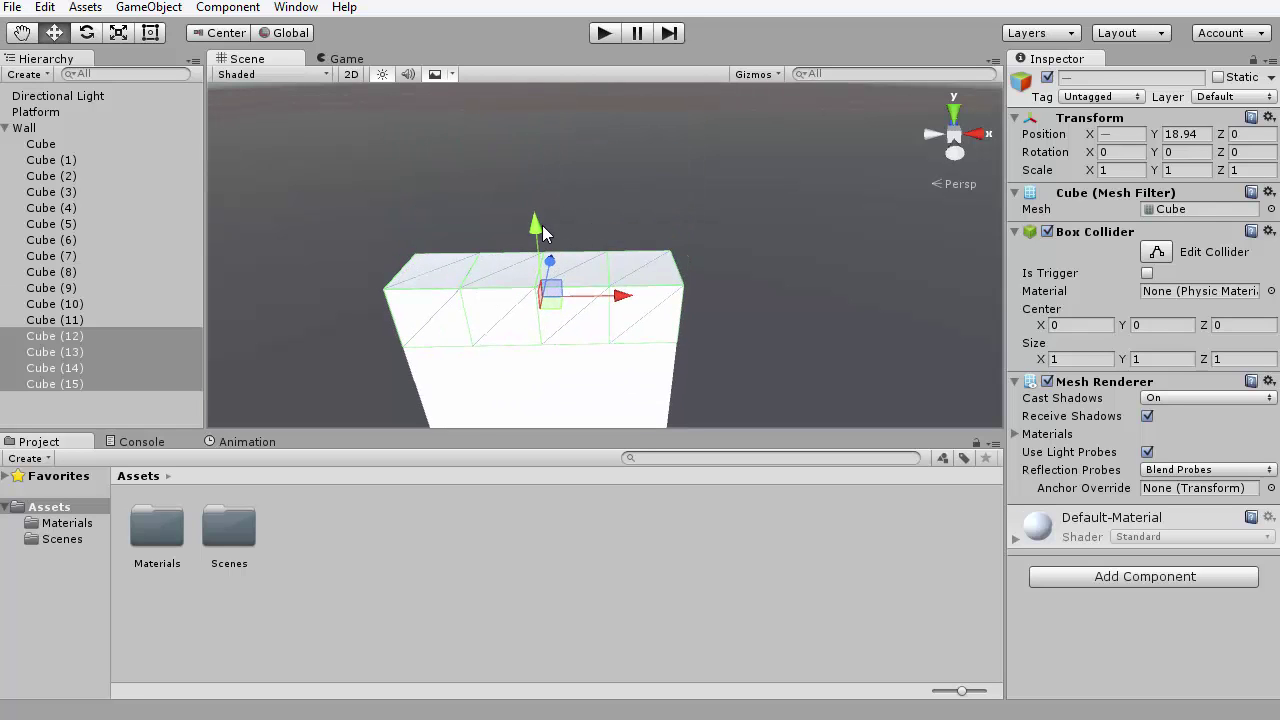
ctrl+drag(541, 233, 550, 186)
alt+drag(597, 290, 564, 303)
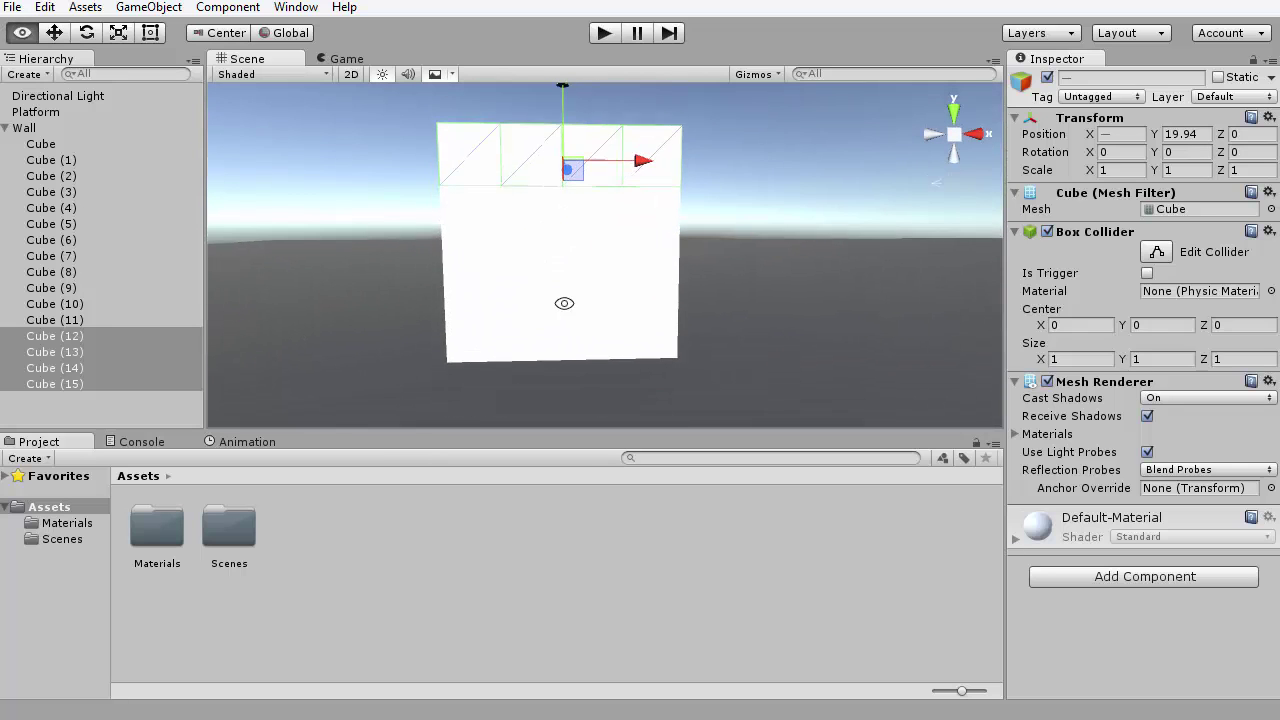
- Collapse the Wall object's list of child cubes and clear the selection
click(90, 402)
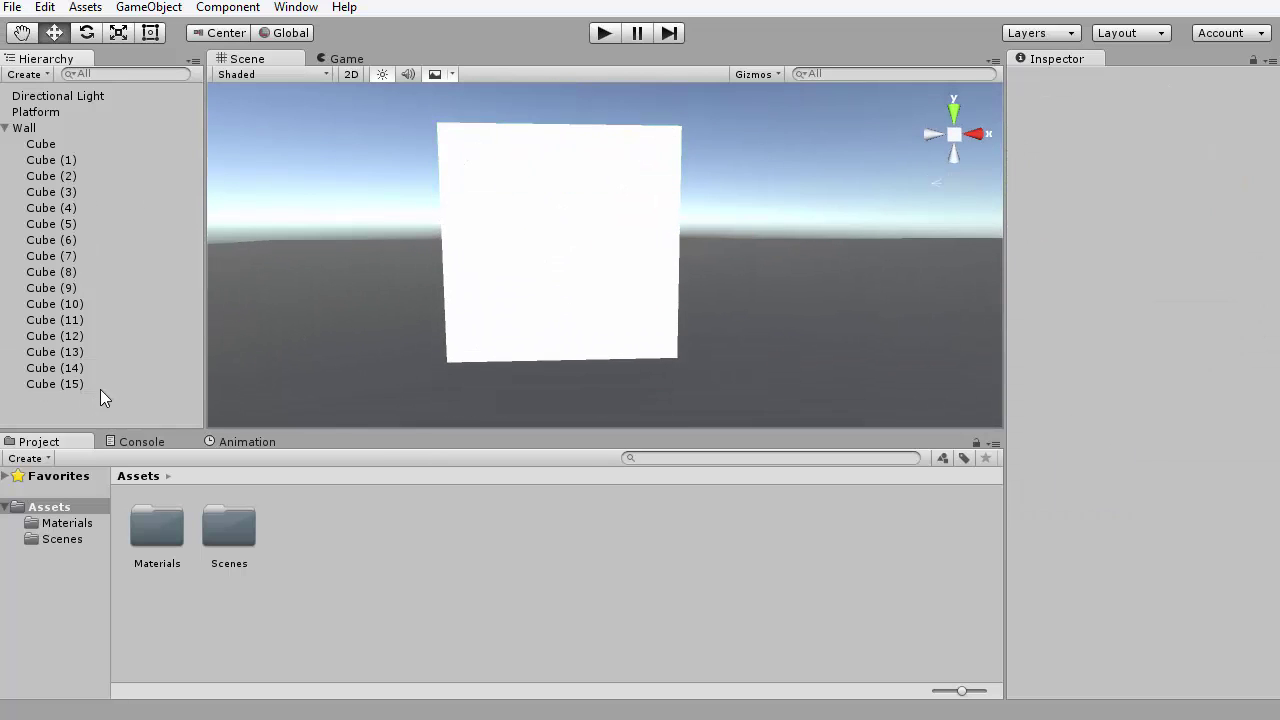
click(100, 386)
click(24, 128)
click(5, 128)
click(55, 241)
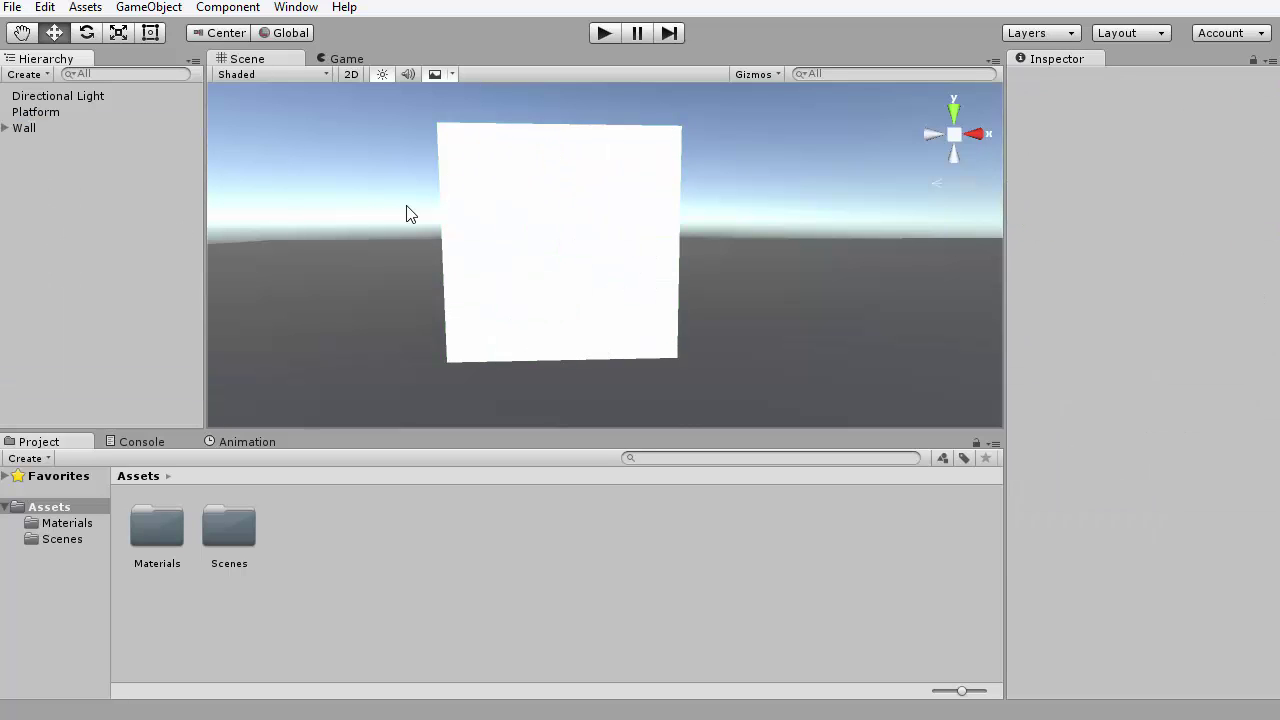
- Create a new material named Wall in the Materials folder
alt+drag(334, 191, 555, 292)
double_click(151, 526)
click(263, 510)
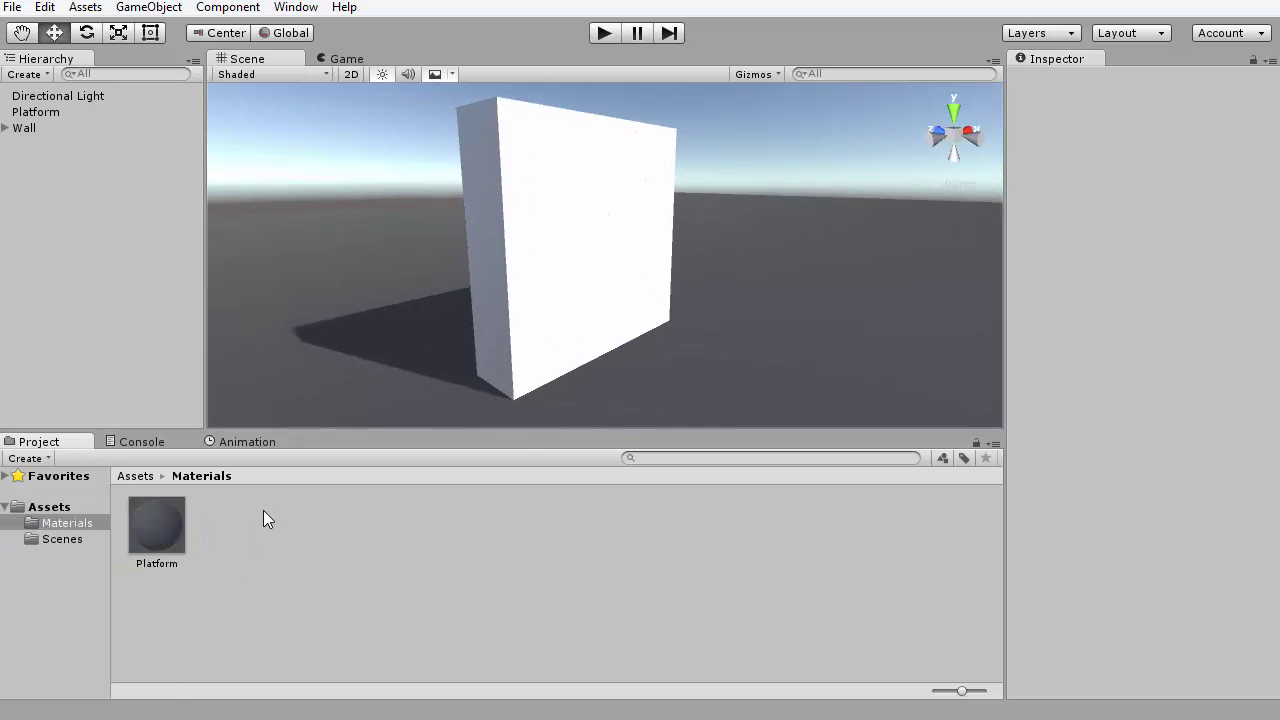
right_click(263, 510)
mouse_move(400, 175)
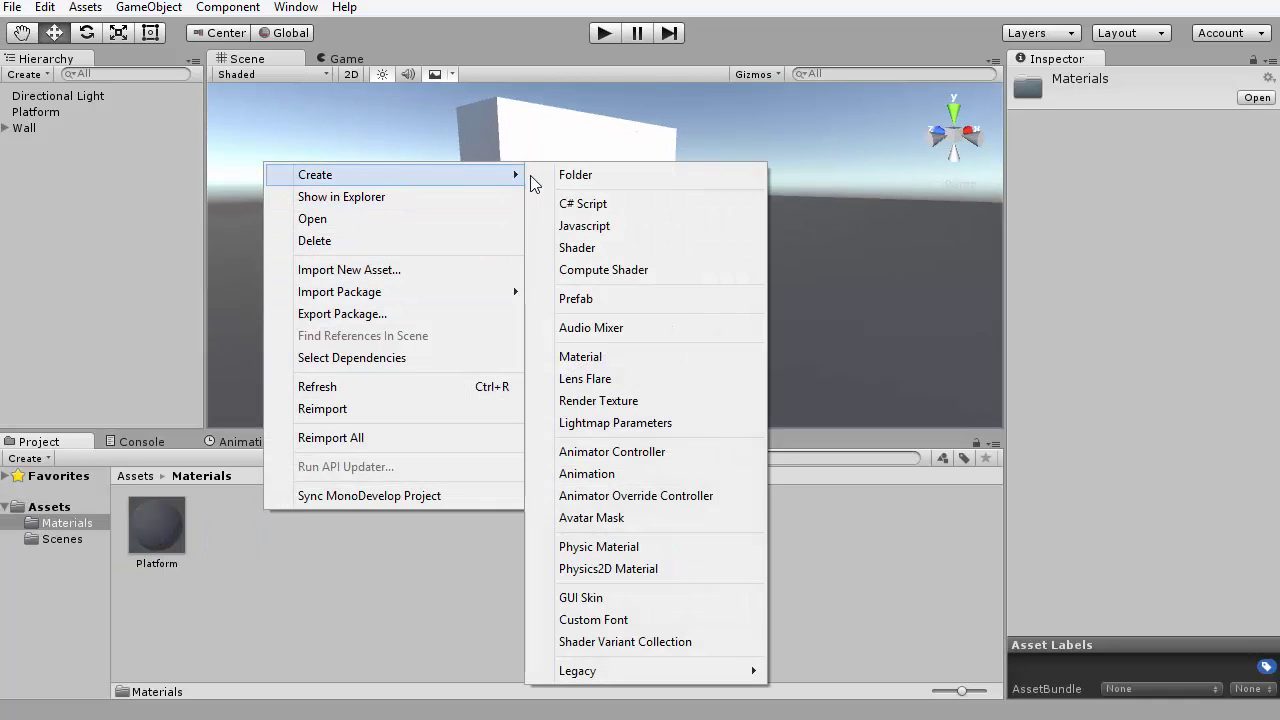
click(600, 355)
key(BackSpace)
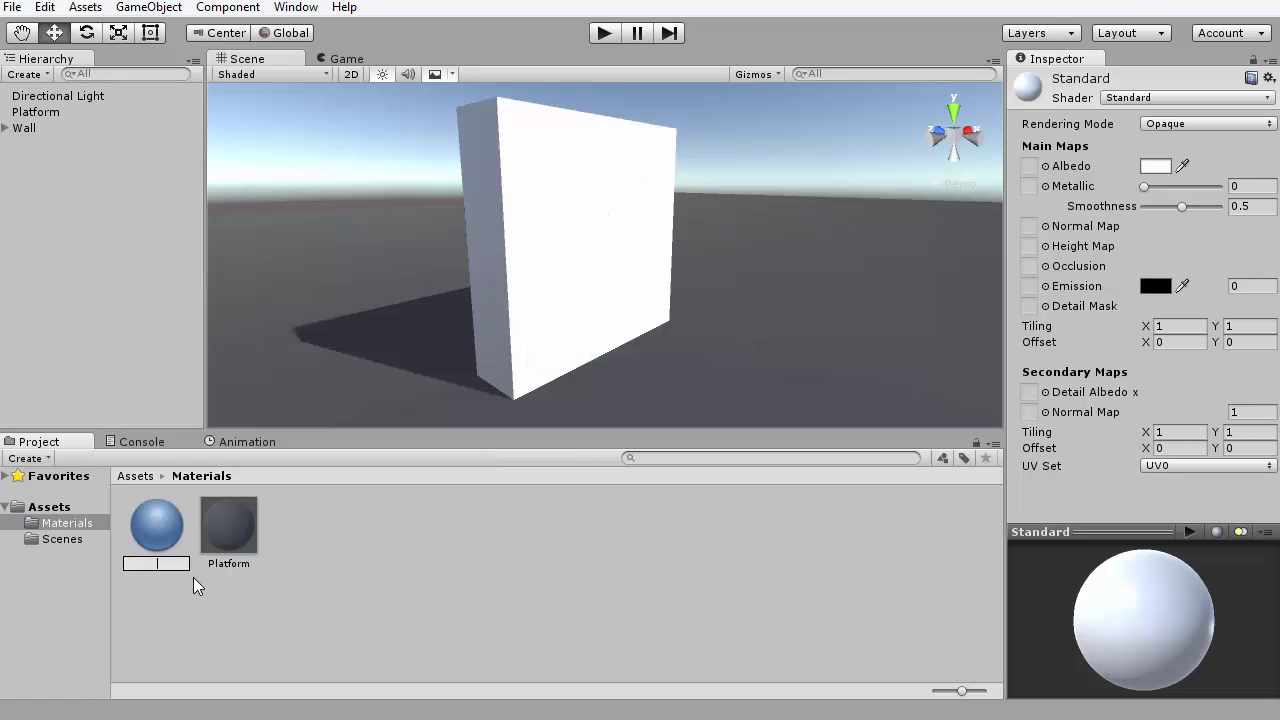
text(W)
key(BackSpace)
text(wa)
key(BackSpace)
key(BackSpace)
text(Wall)
key(Return)
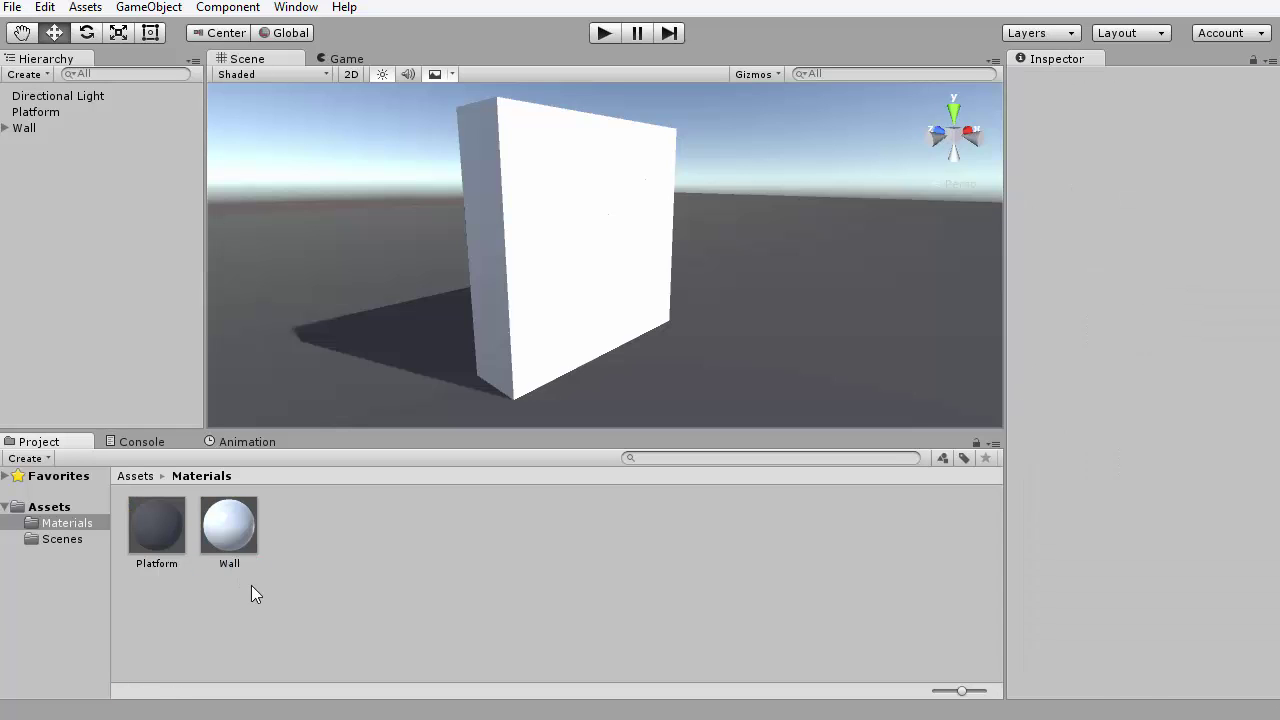
- Set the Wall material's albedo to a bright cyan and keep its smoothness at 0.5
click(1152, 166)
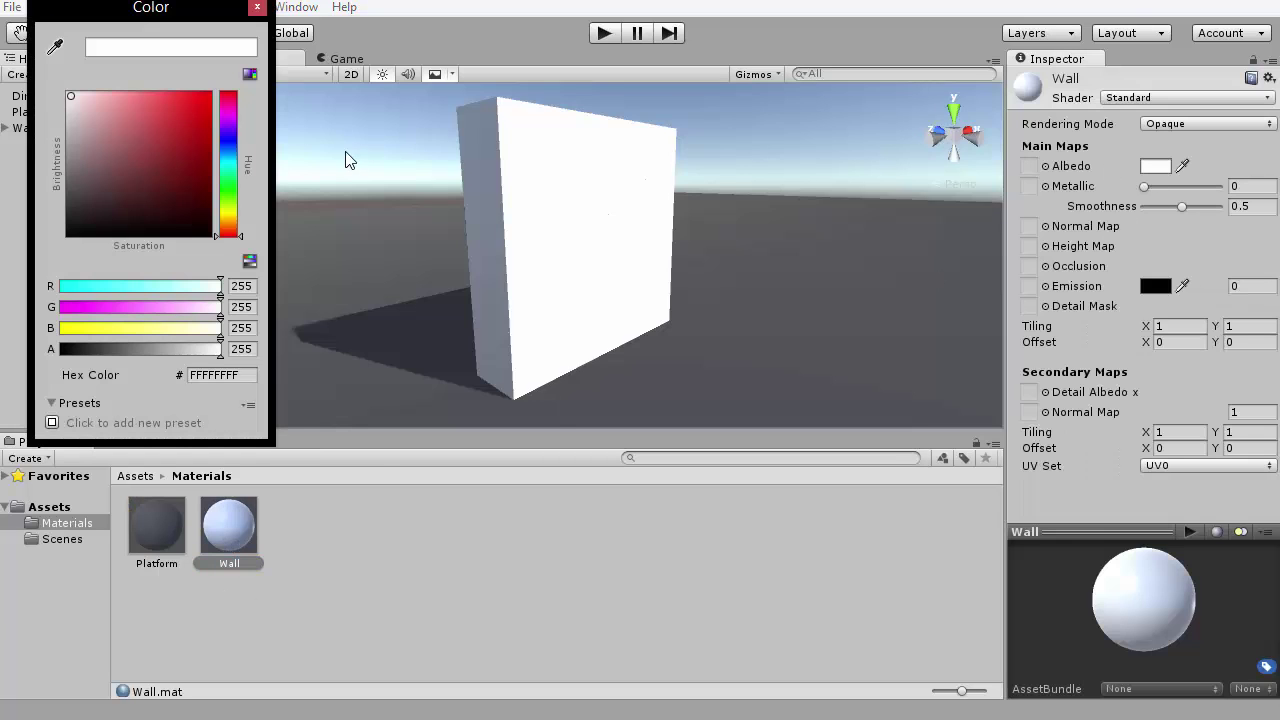
click(227, 192)
click(207, 95)
click(230, 165)
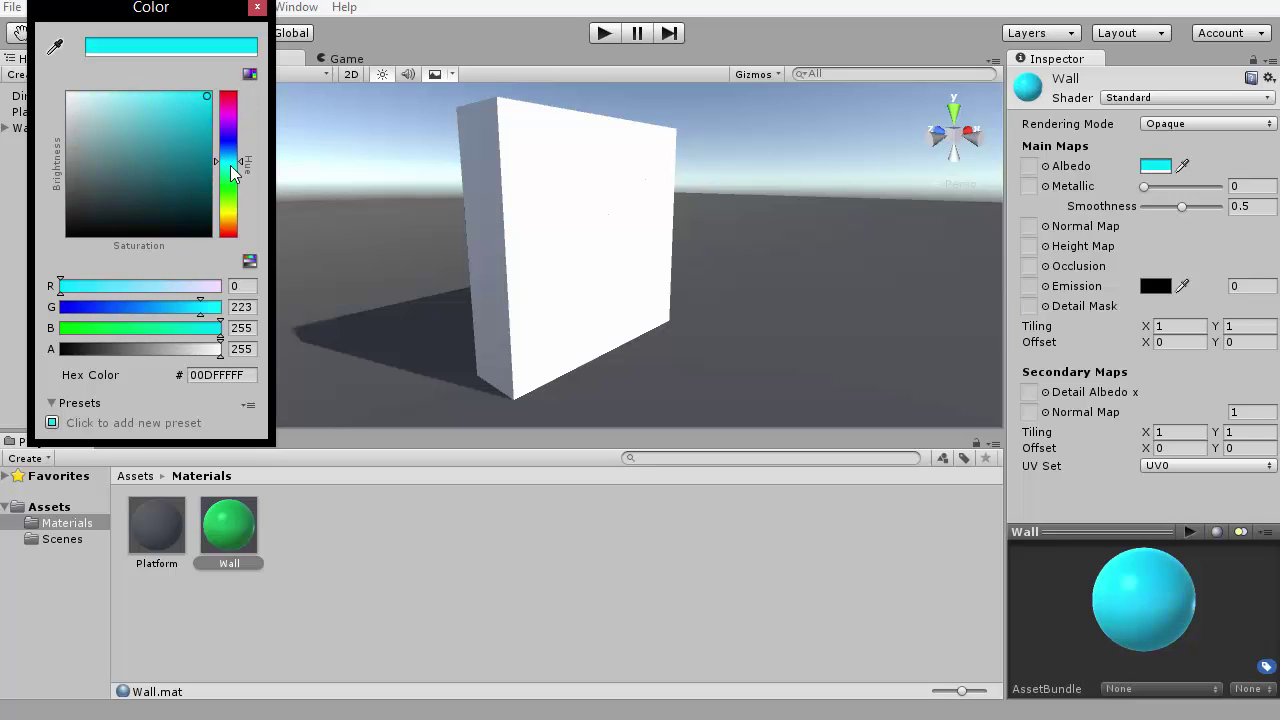
click(257, 7)
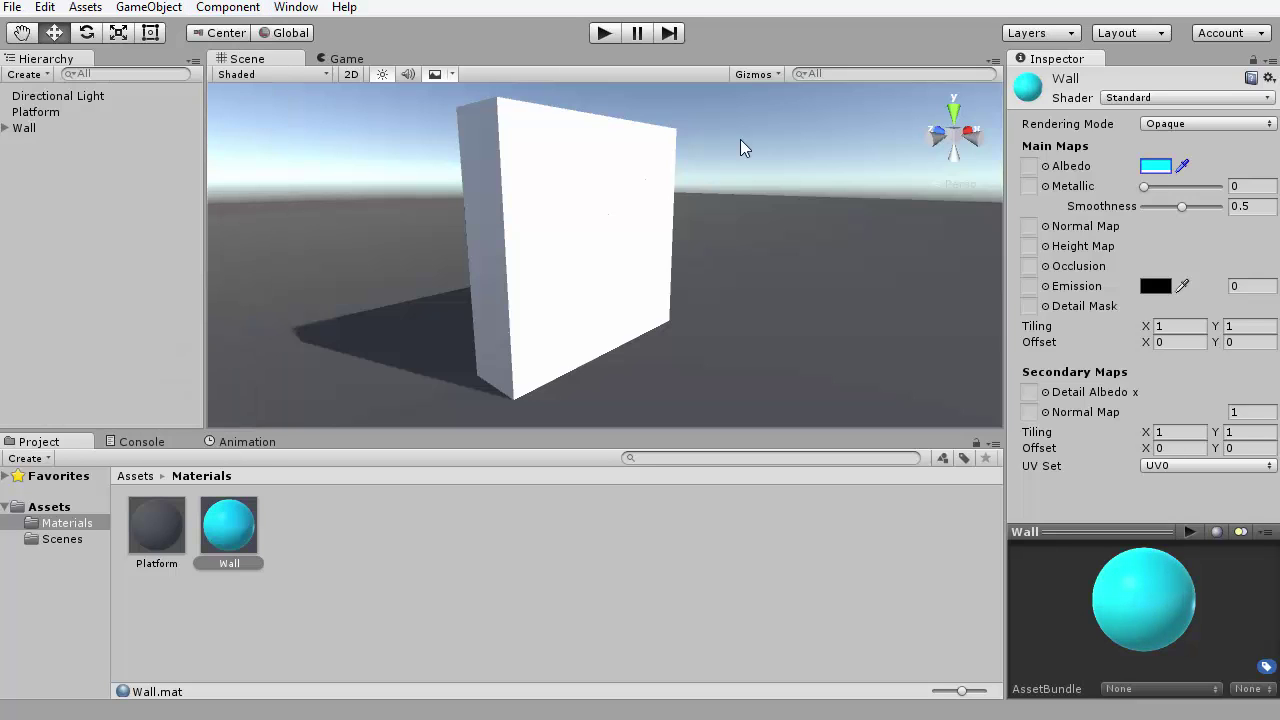
click(1180, 206)
- Try applying the Wall material to three of the wall's cubes one at a time
drag(252, 510, 495, 152)
alt+drag(730, 266, 517, 266)
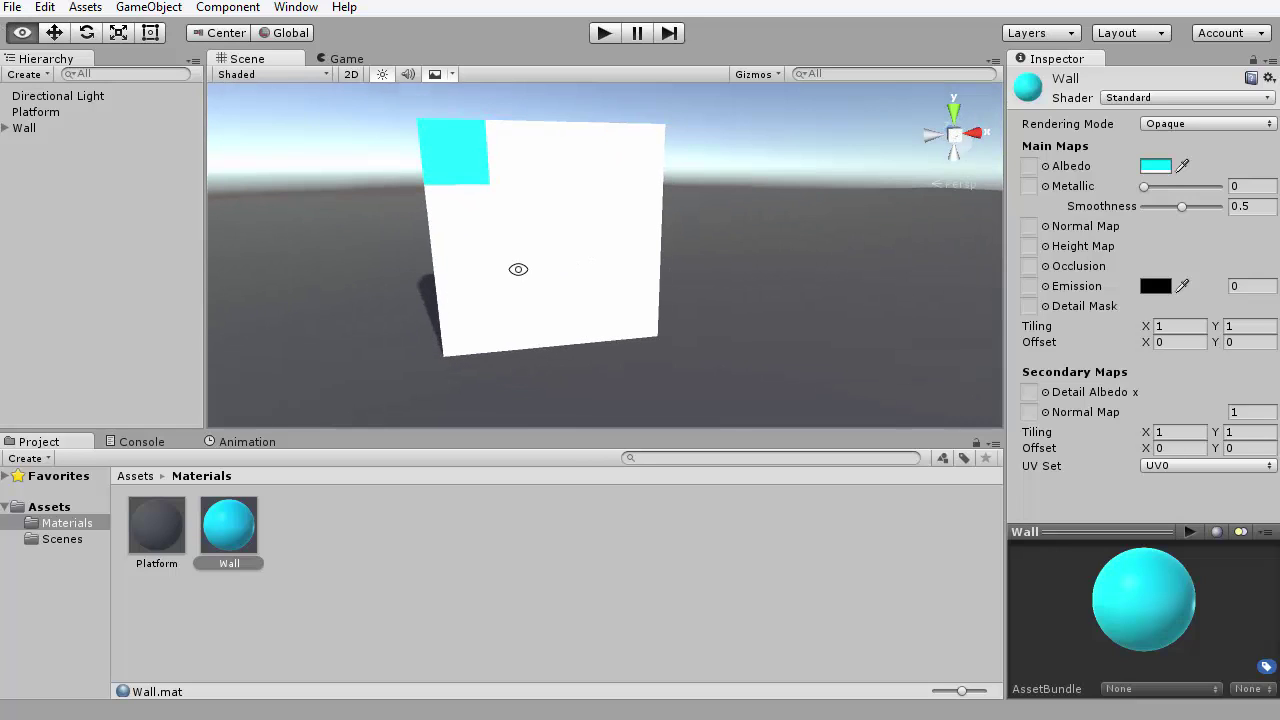
drag(229, 525, 512, 200)
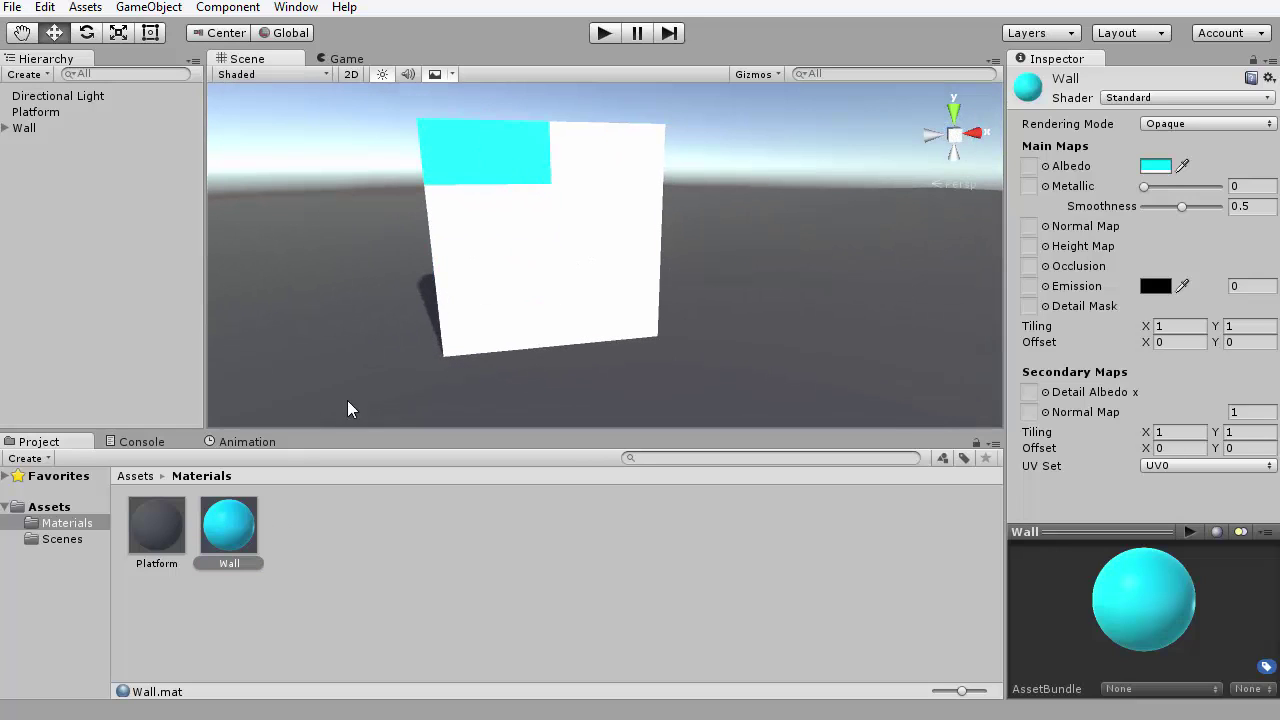
drag(248, 546, 482, 272)
- Undo the material assignments on the individual cubes and clear the selection
key(ctrl+z)
key(ctrl+z)
key(ctrl+z)
click(320, 596)
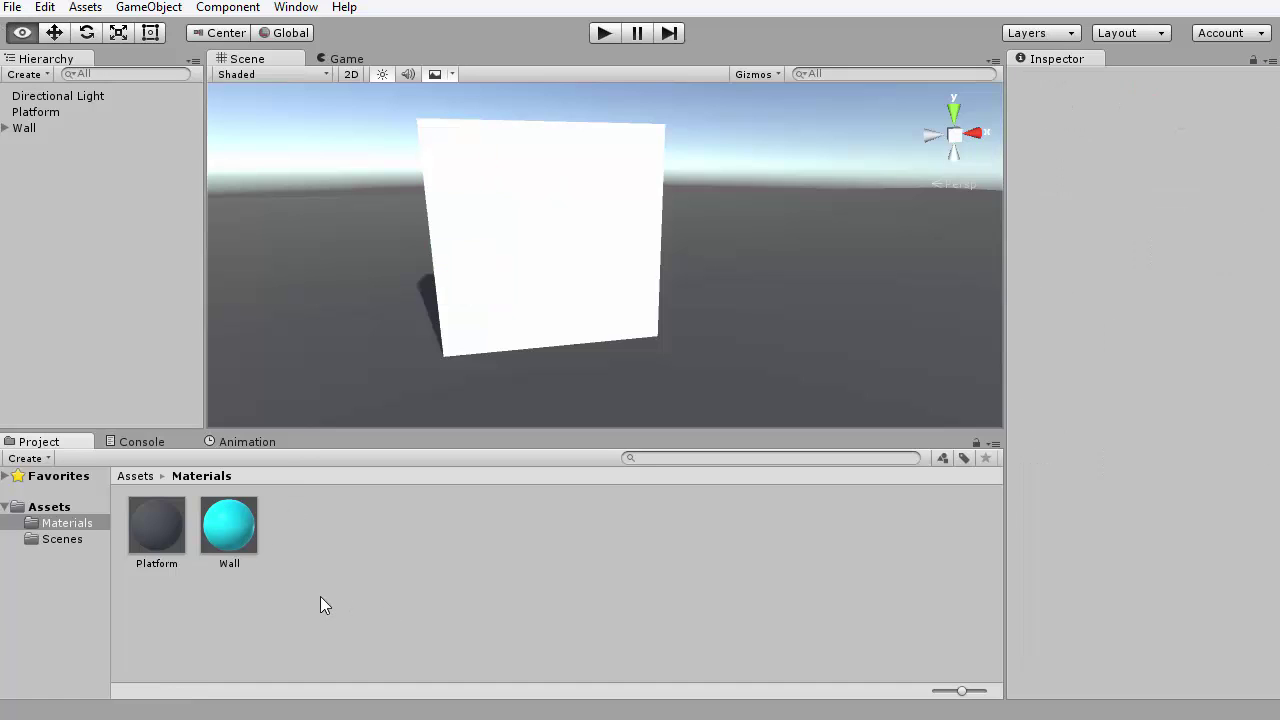
- Delete the Wall object together with all of its child cubes
click(24, 128)
click(6, 128)
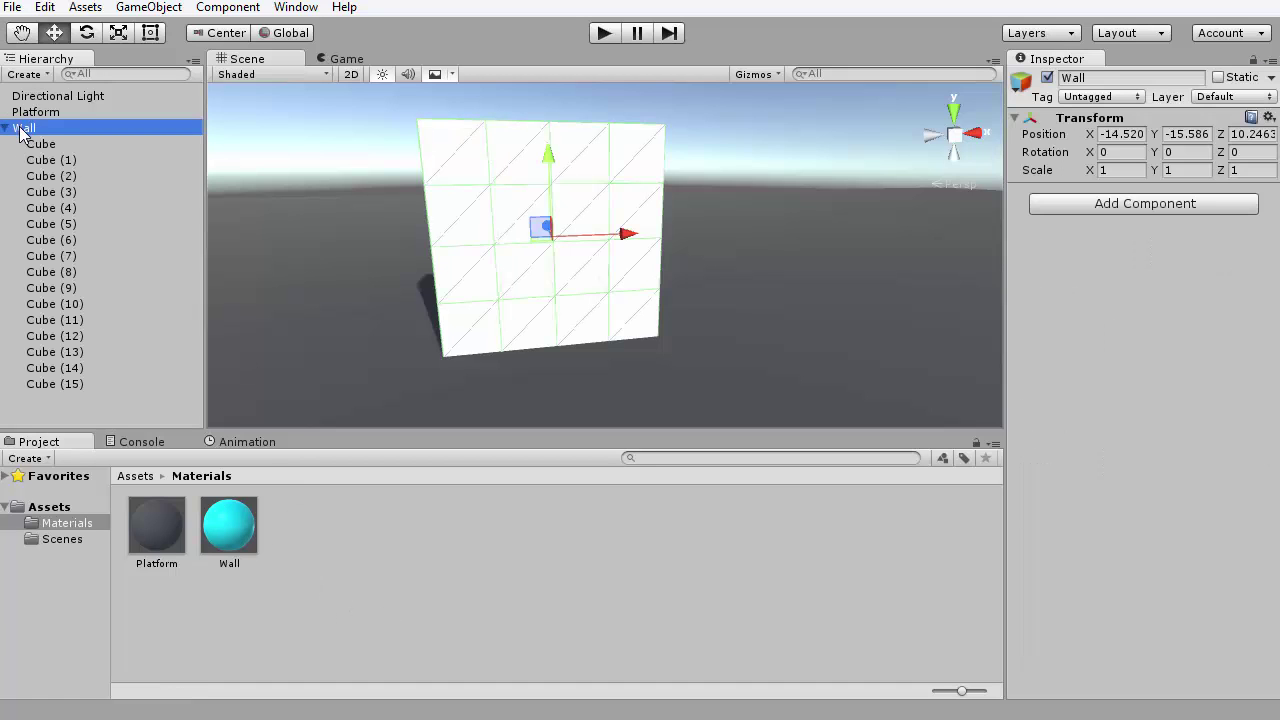
key(Delete)
right_drag(369, 217, 88, 112)
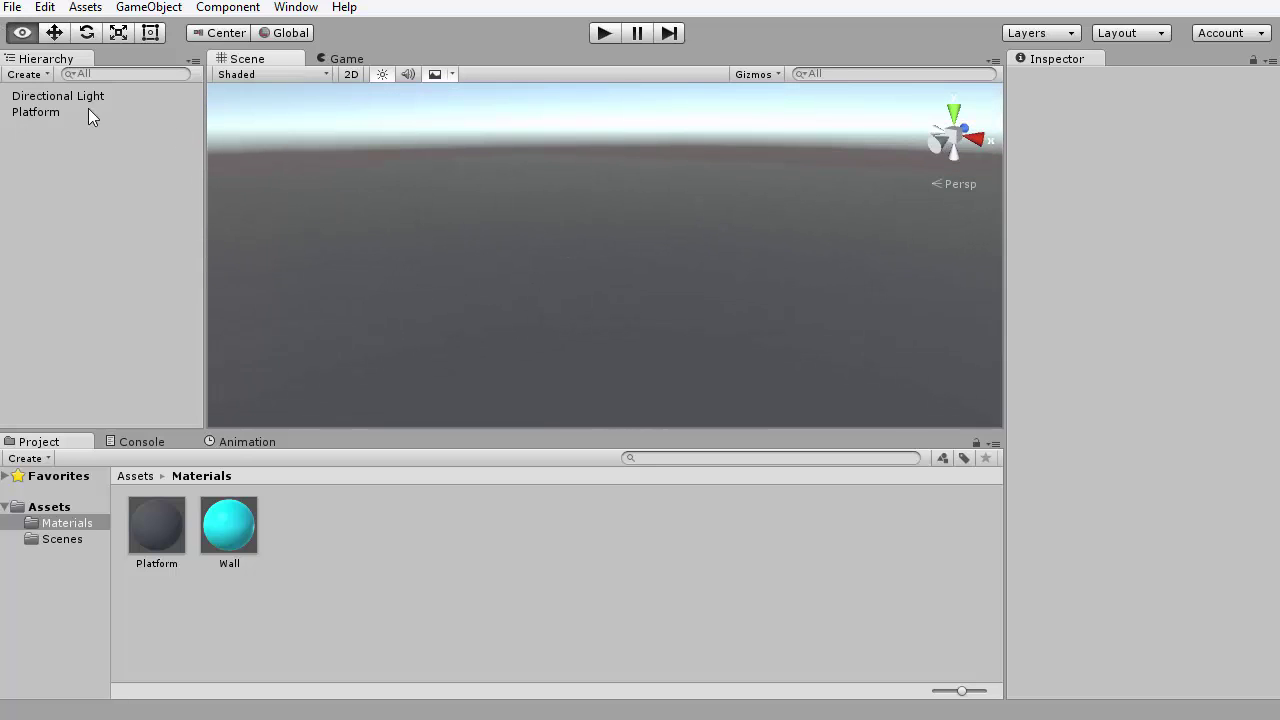
- Add a new 3D cube to the scene on the platform
right_click(78, 146)
mouse_move(146, 334)
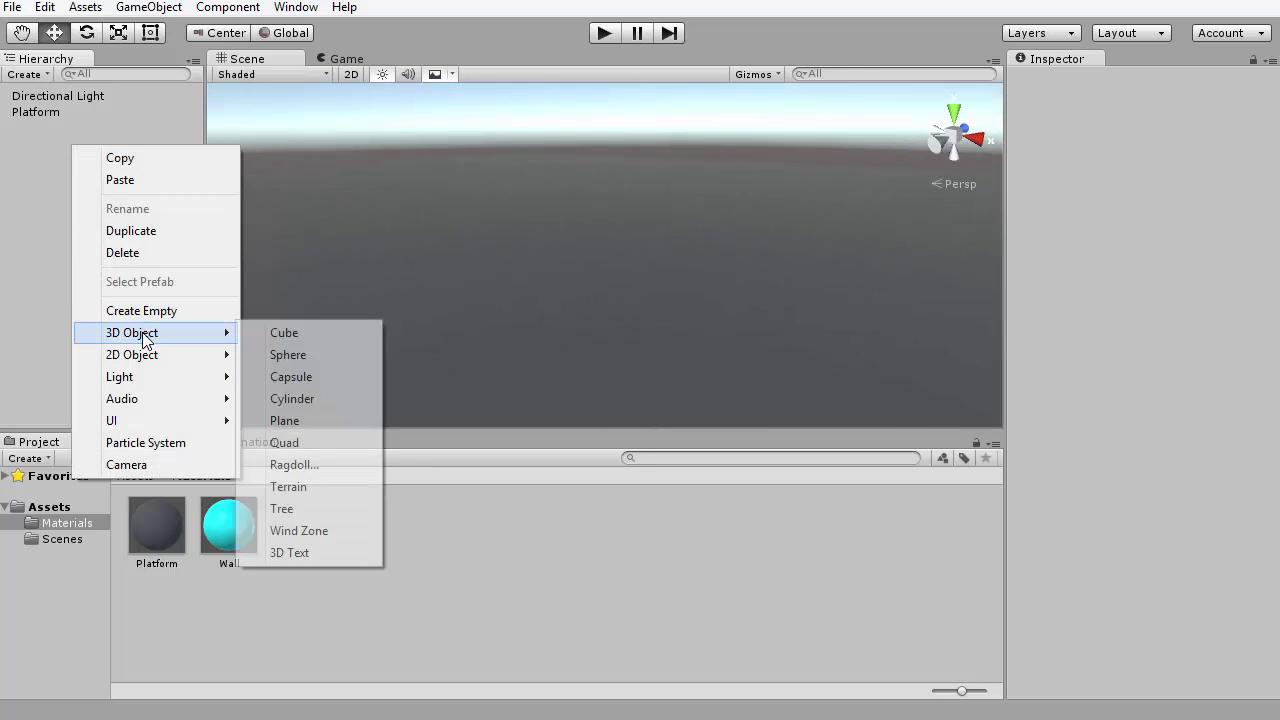
click(284, 332)
alt+drag(540, 275, 608, 231)
scroll(601, 383, up, 3)
alt+drag(603, 386, 645, 330)
scroll(643, 364, down, 2)
- Rename the new cube as Wall
click(20, 128)
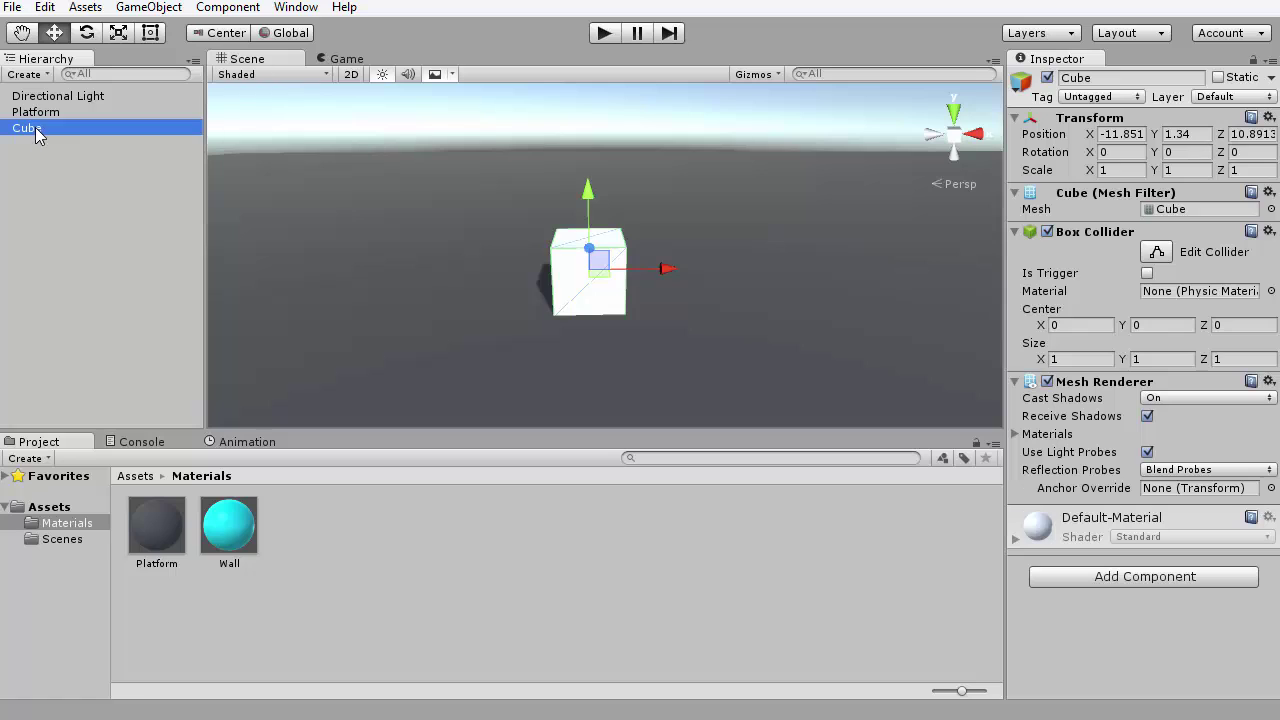
key(F2)
text(Wall)
key(Return)
- Scale the Wall cube to about 7.26 along X and 4.46 along Y
click(118, 32)
drag(664, 273, 589, 243)
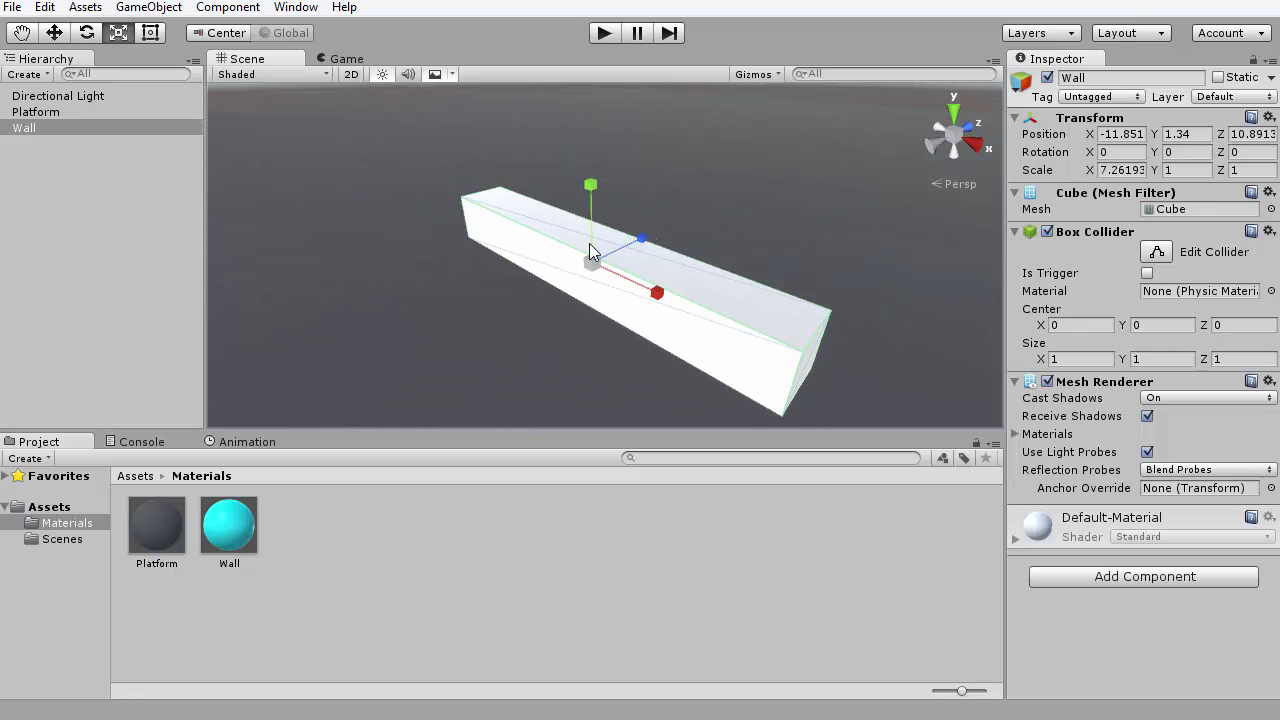
drag(589, 191, 606, 4)
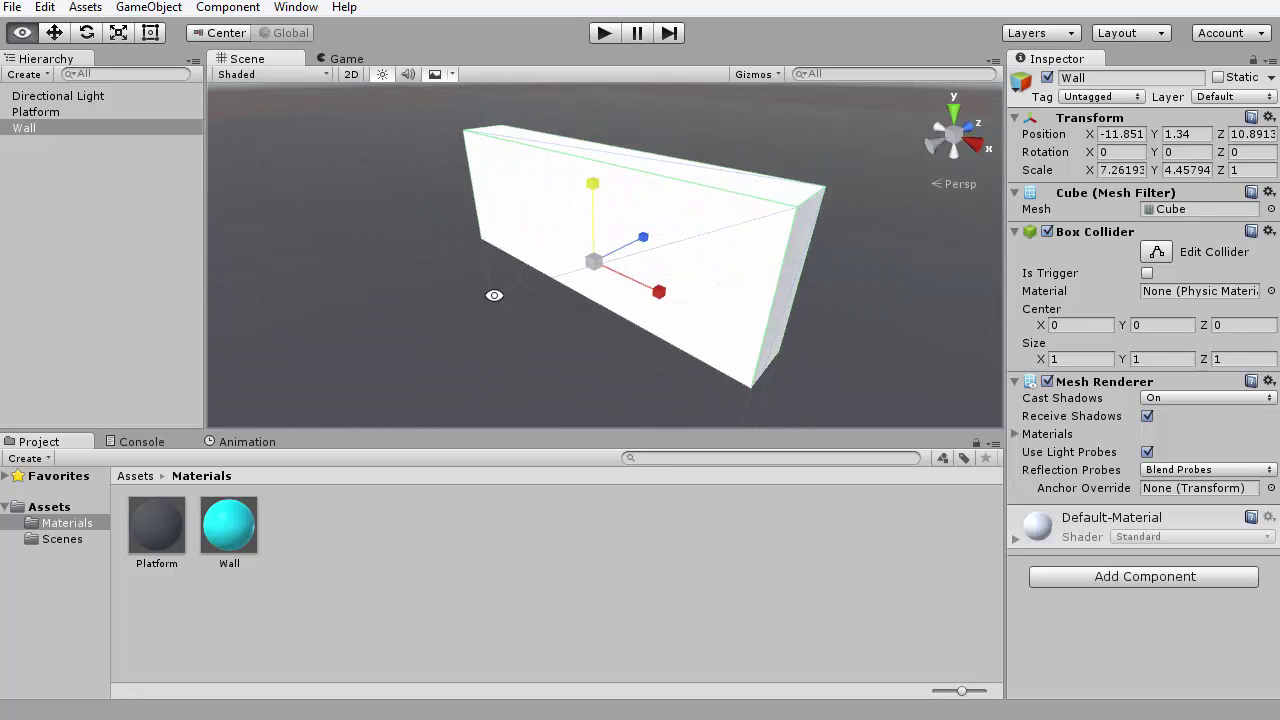
- Move the wall vertically to Y 3.09 so that it stands on the platform
alt+drag(494, 294, 430, 222)
click(54, 32)
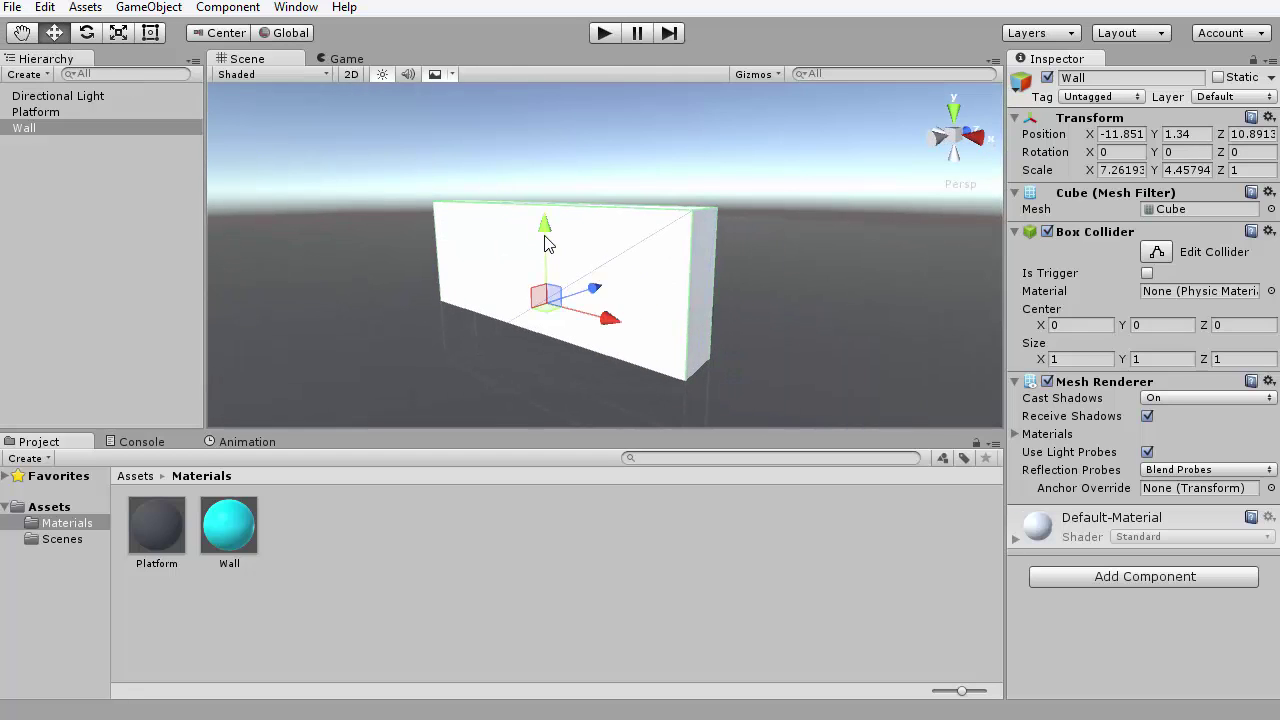
drag(546, 243, 443, 166)
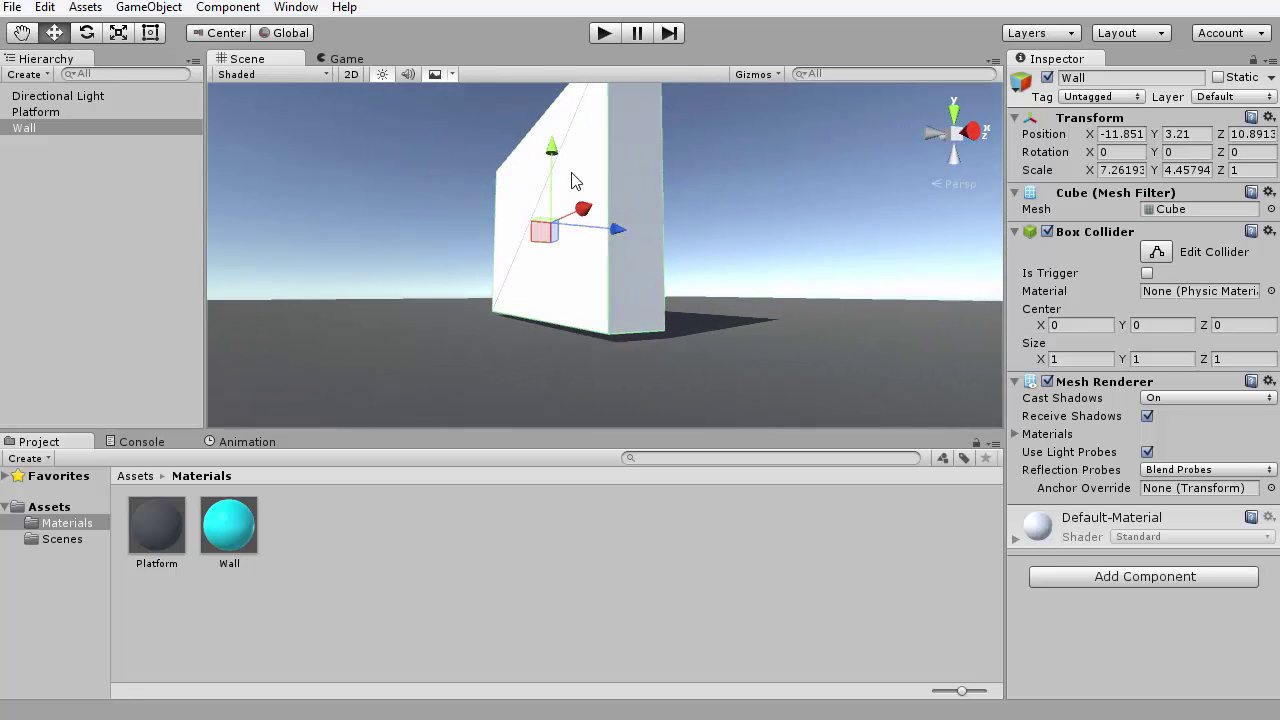
drag(551, 148, 569, 316)
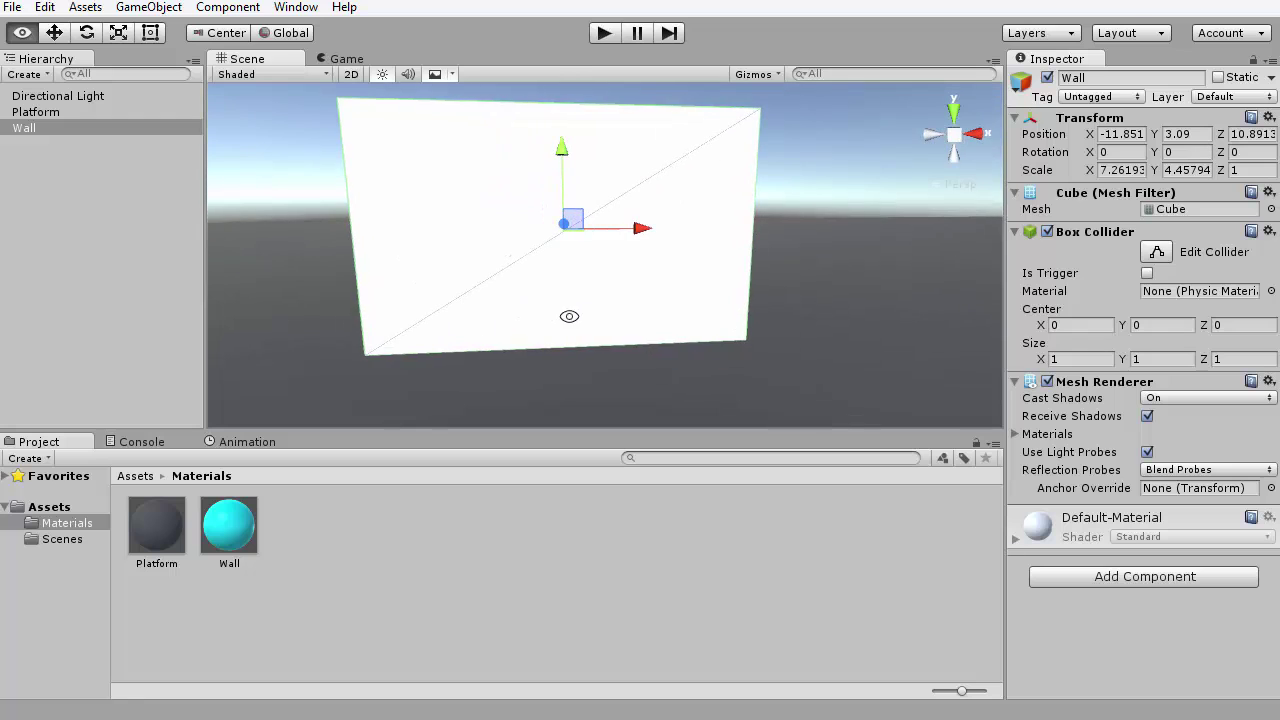
- Apply the Wall material to the new wall and clear the selection
click(92, 244)
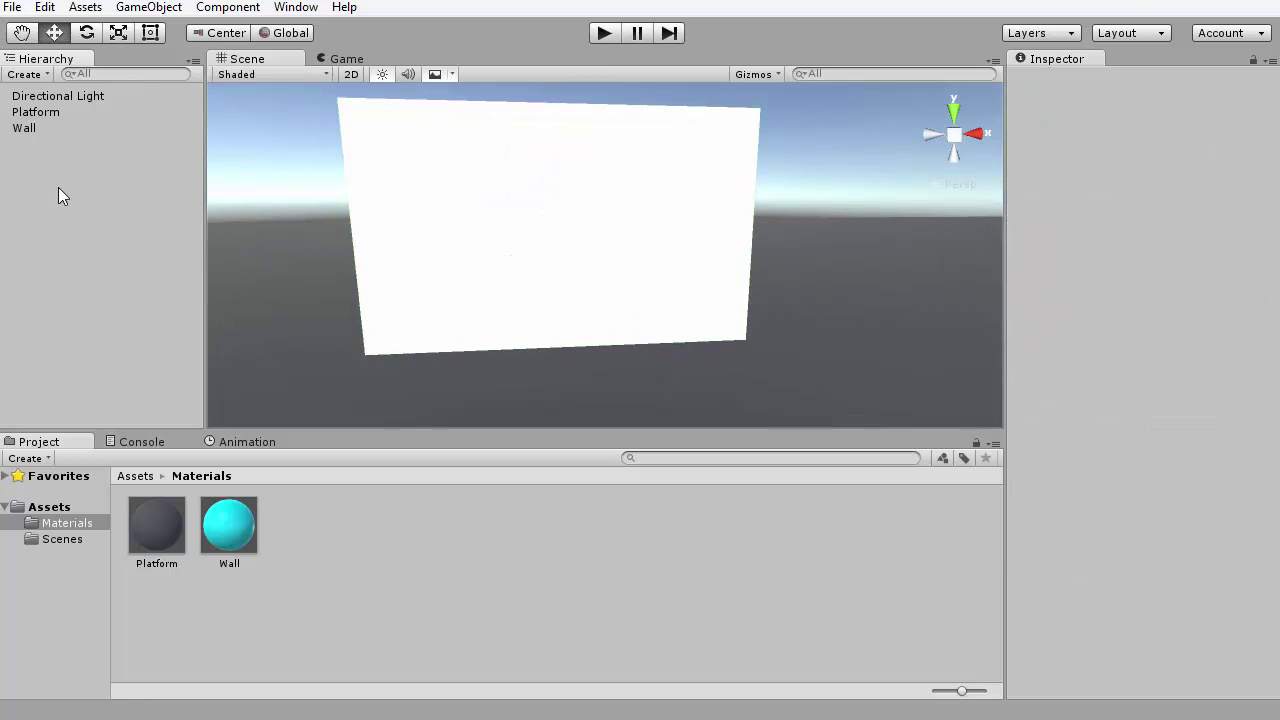
drag(229, 525, 566, 372)
alt+drag(716, 355, 518, 325)
click(38, 158)
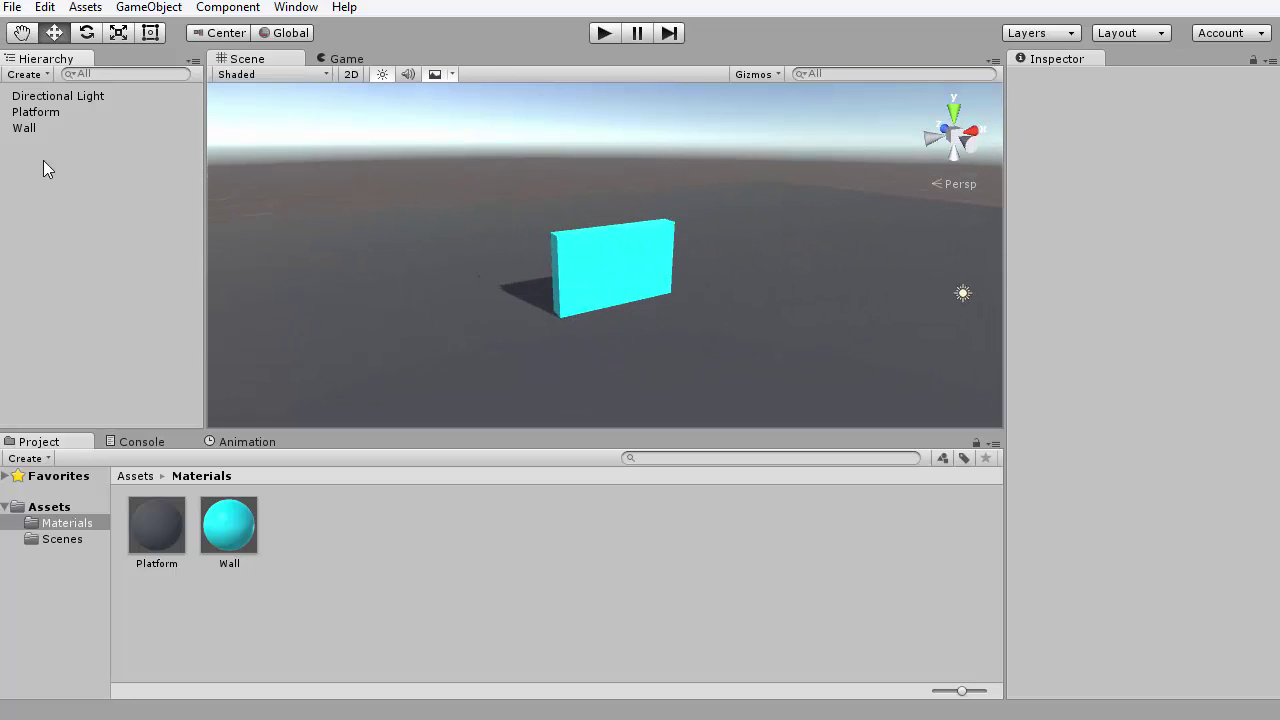
- Import the complete Characters standard package into the Assets folder
click(133, 478)
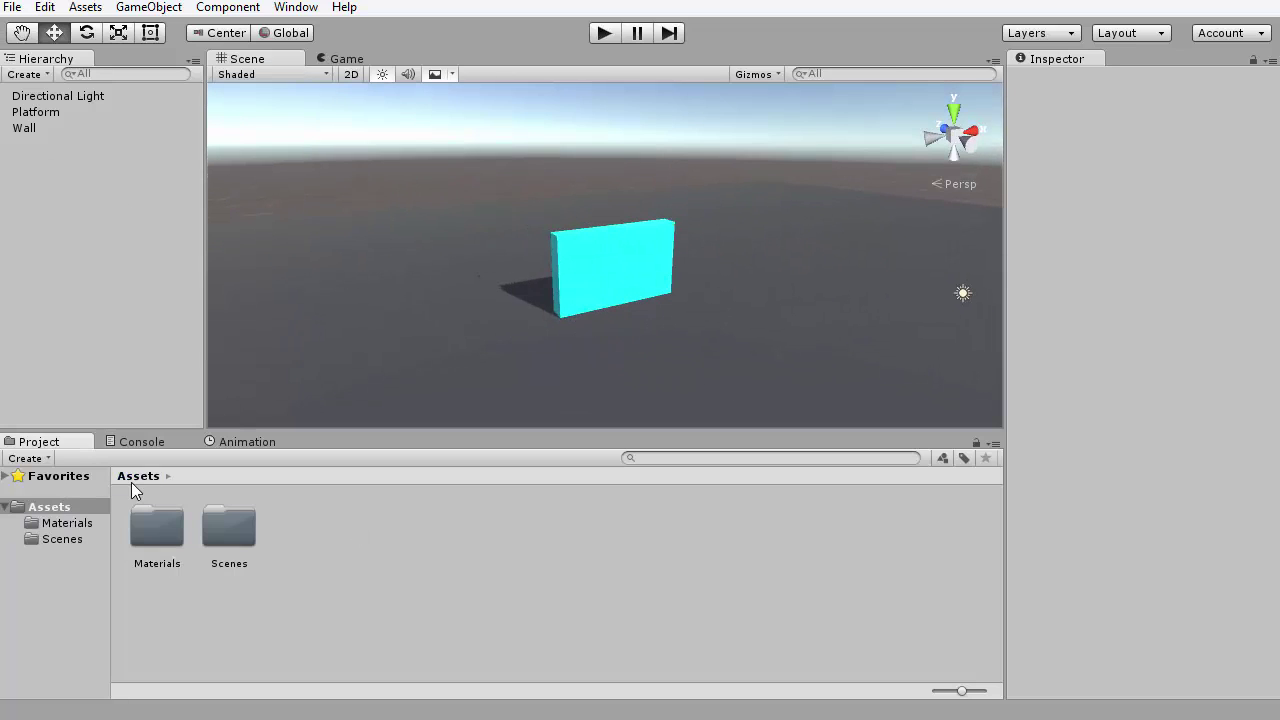
right_click(299, 549)
mouse_move(374, 337)
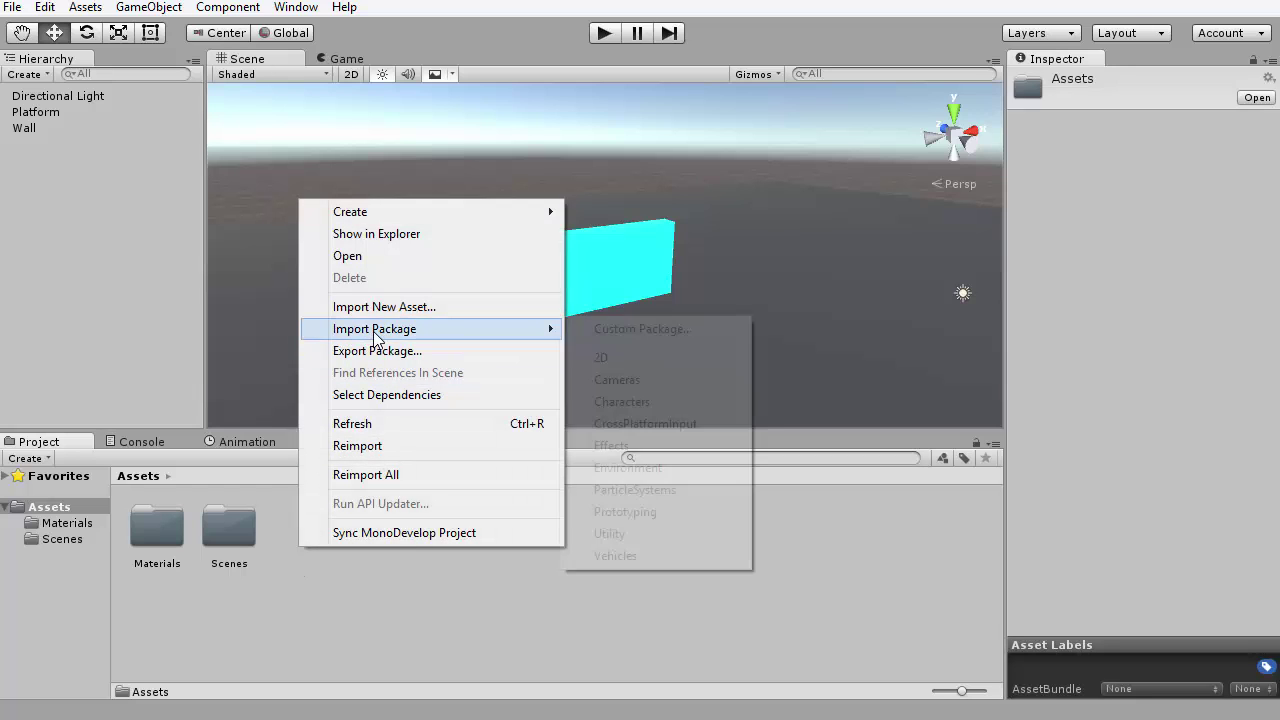
click(652, 401)
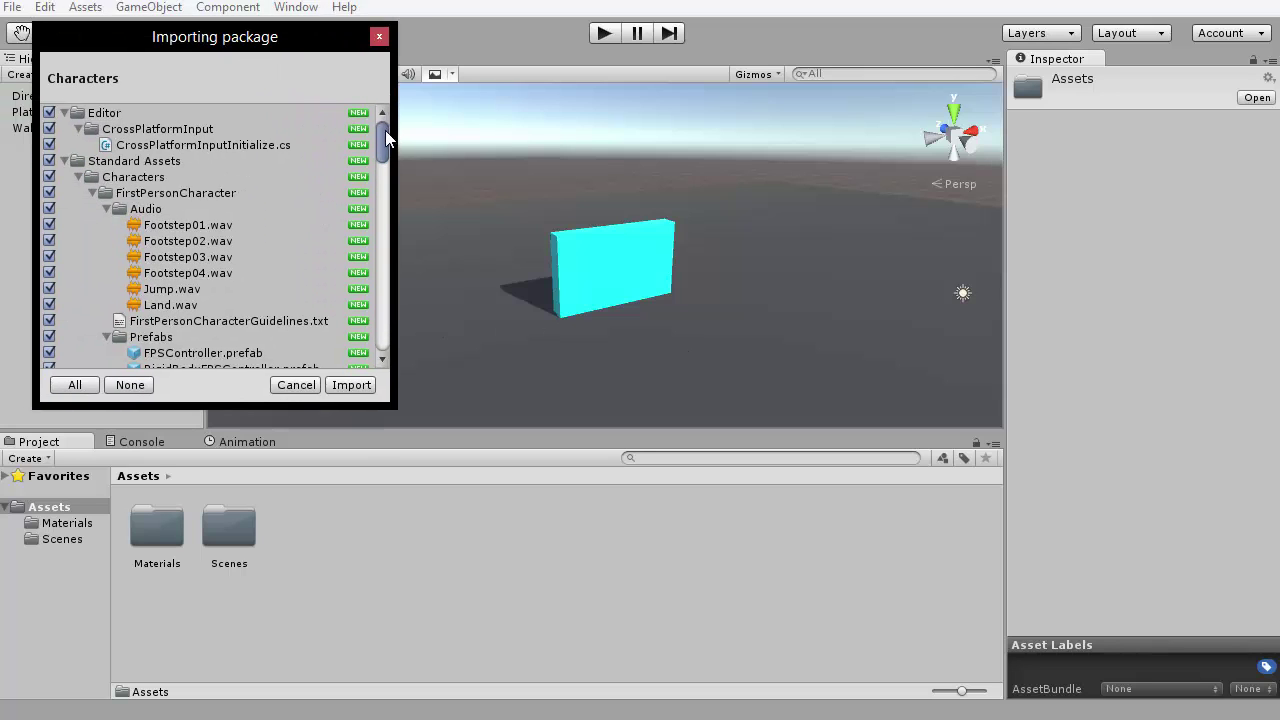
drag(388, 137, 381, 111)
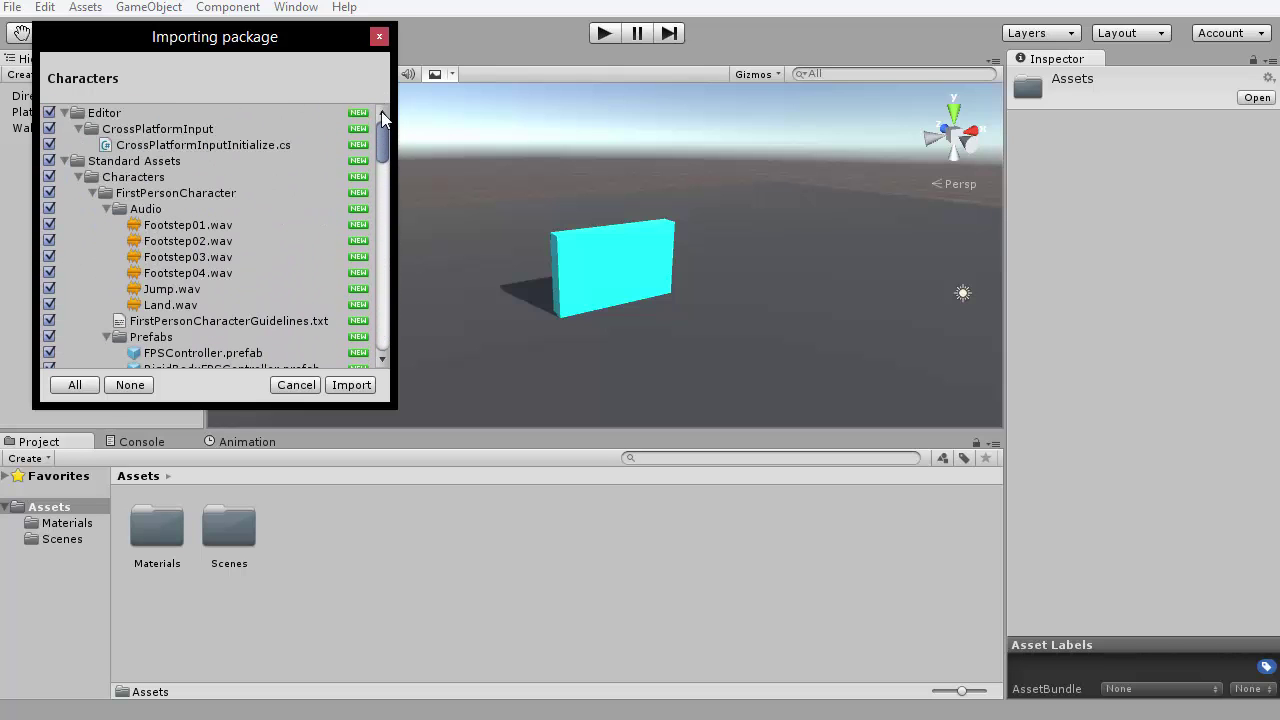
click(351, 386)
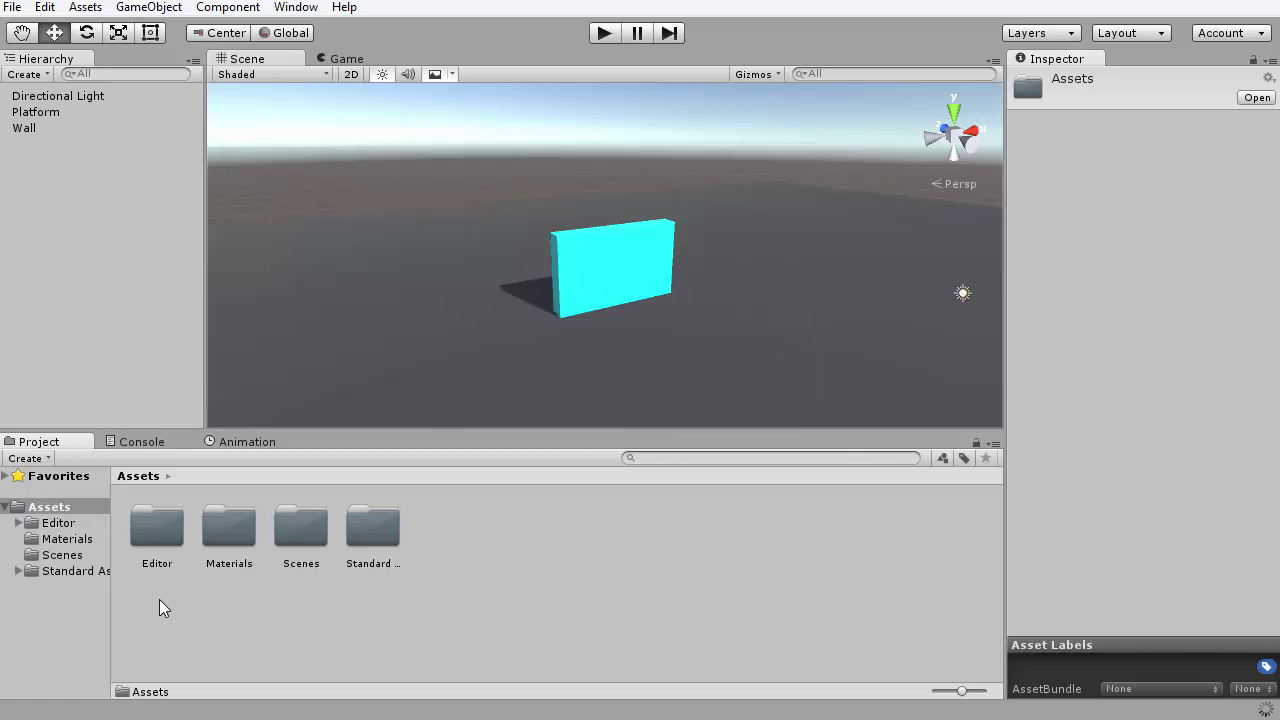
- Rename the Standard Assets folder as Characters and open it
click(382, 539)
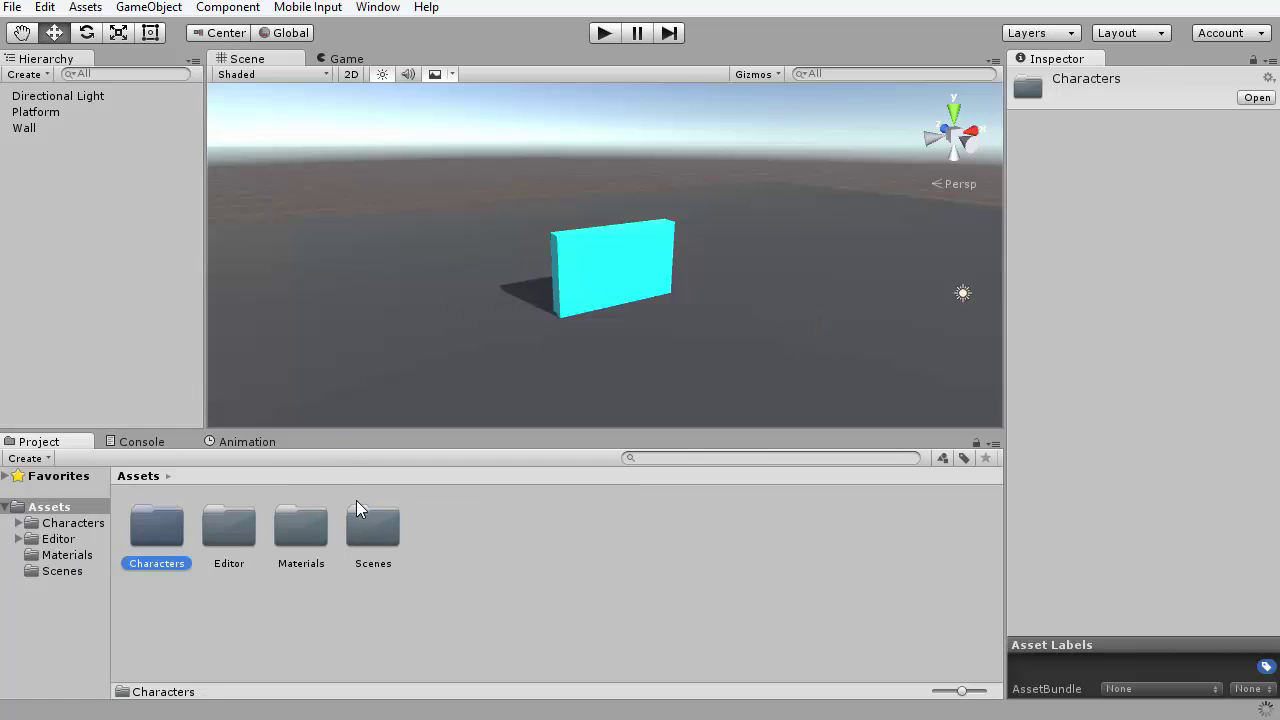
double_click(165, 521)
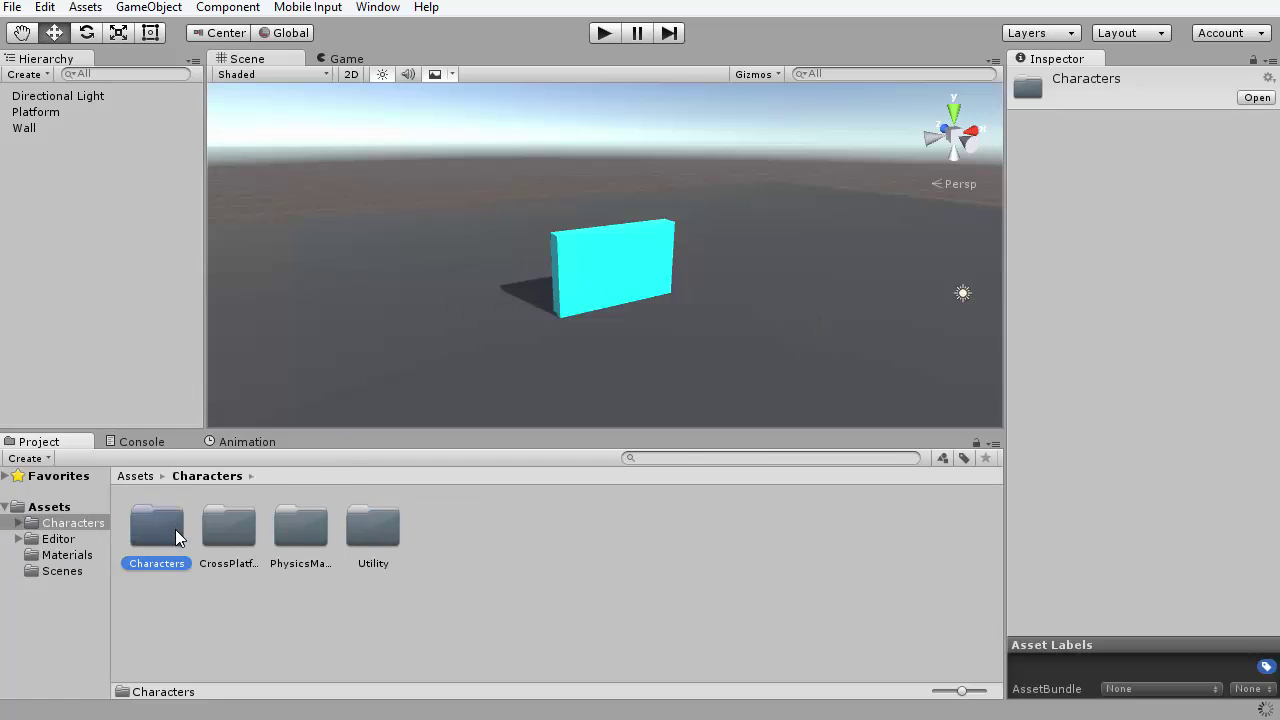
click(225, 594)
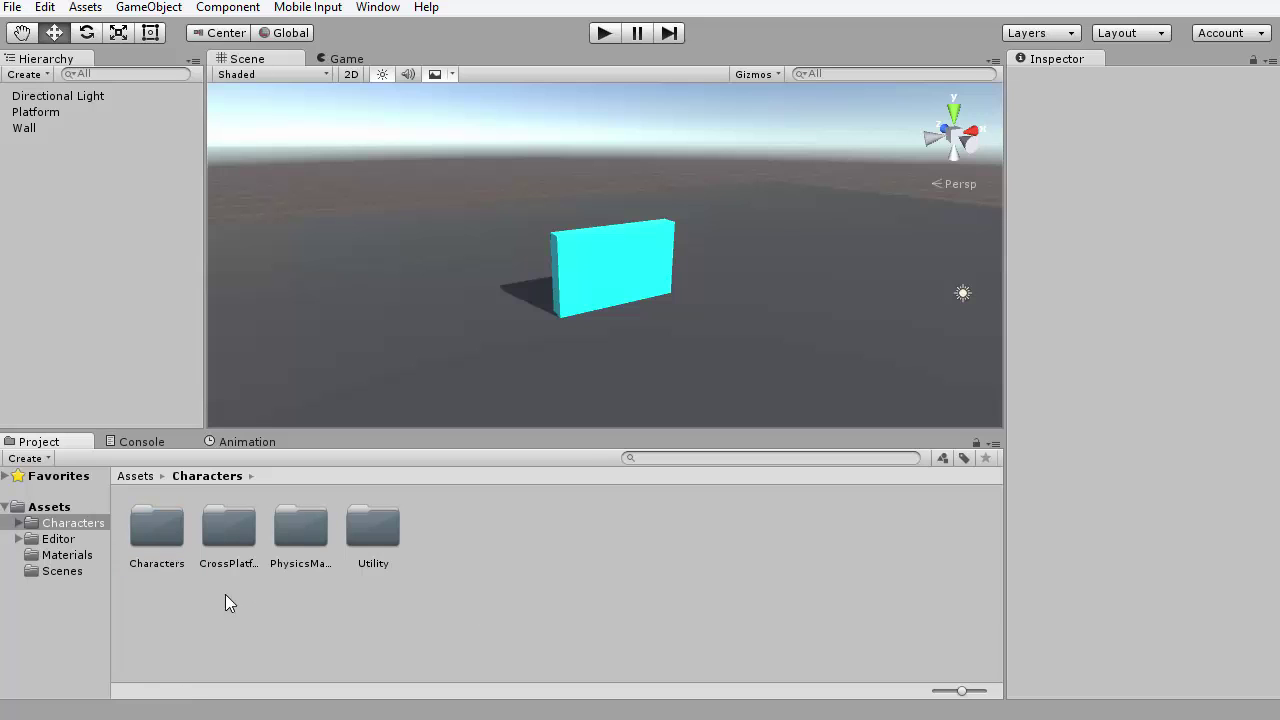
- Add the FPSController prefab from the FirstPersonCharacter folder's Prefabs to the scene hierarchy
double_click(167, 546)
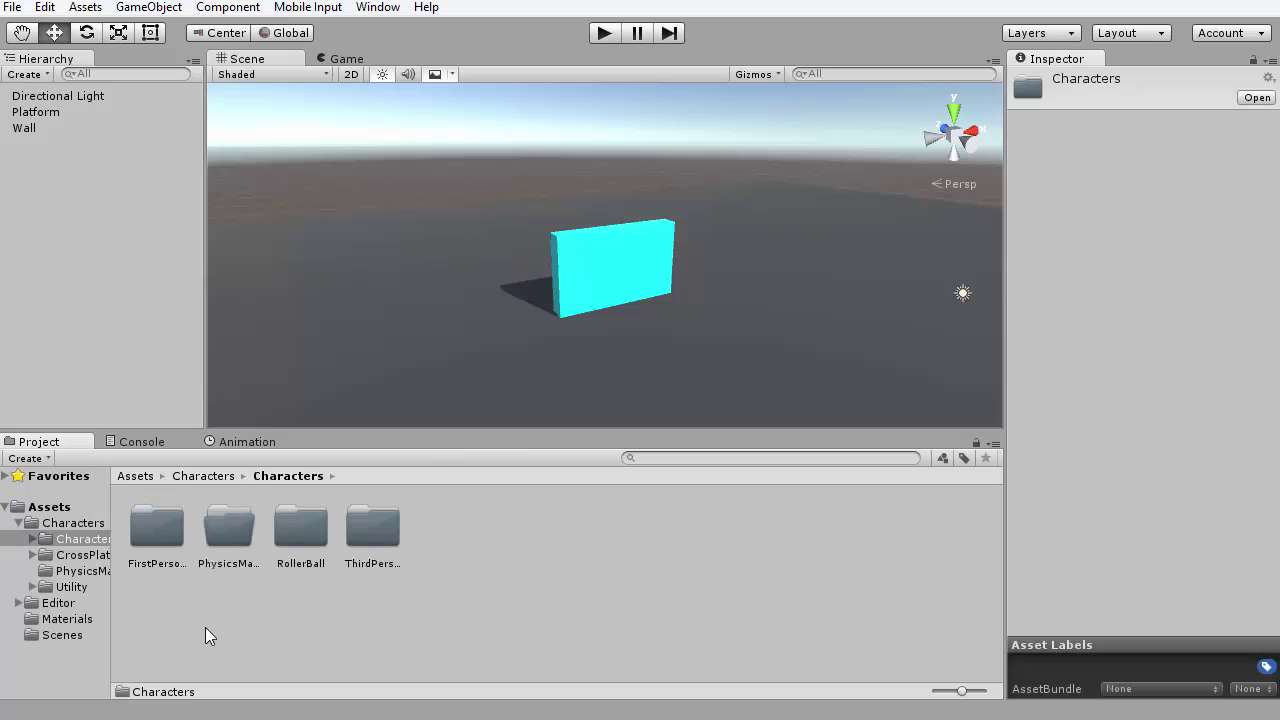
click(157, 529)
double_click(157, 529)
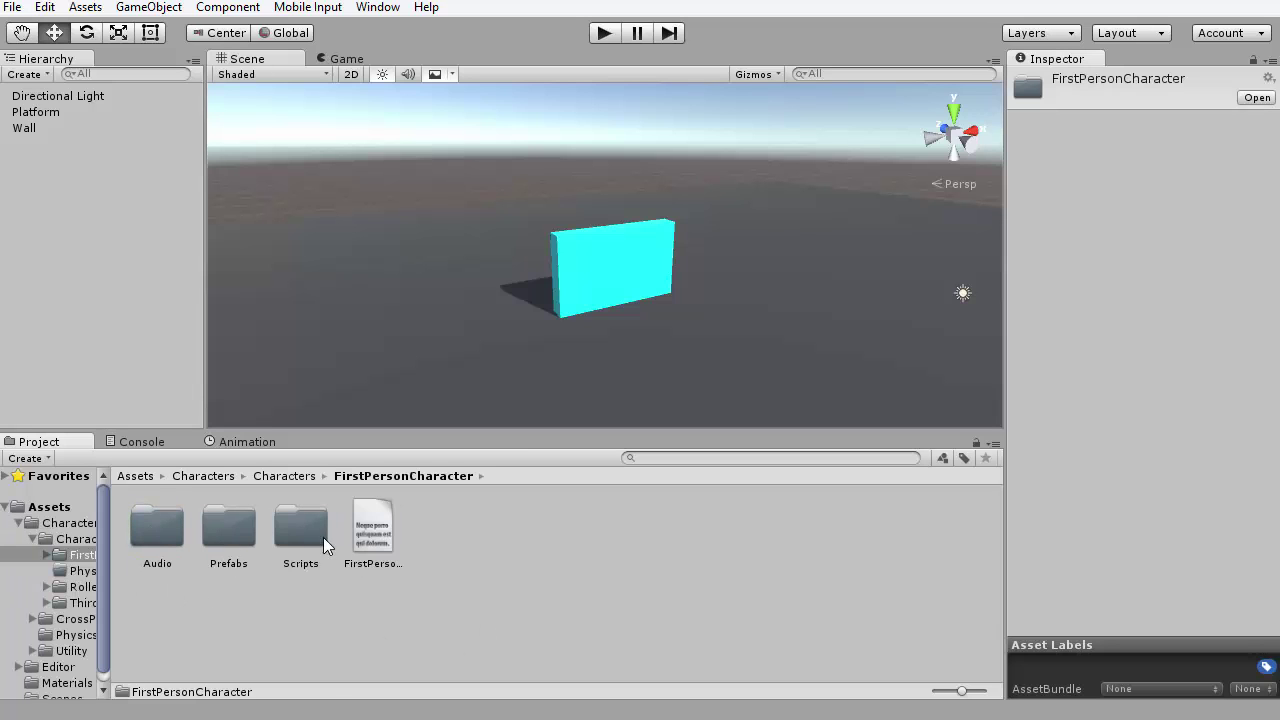
double_click(222, 524)
click(155, 528)
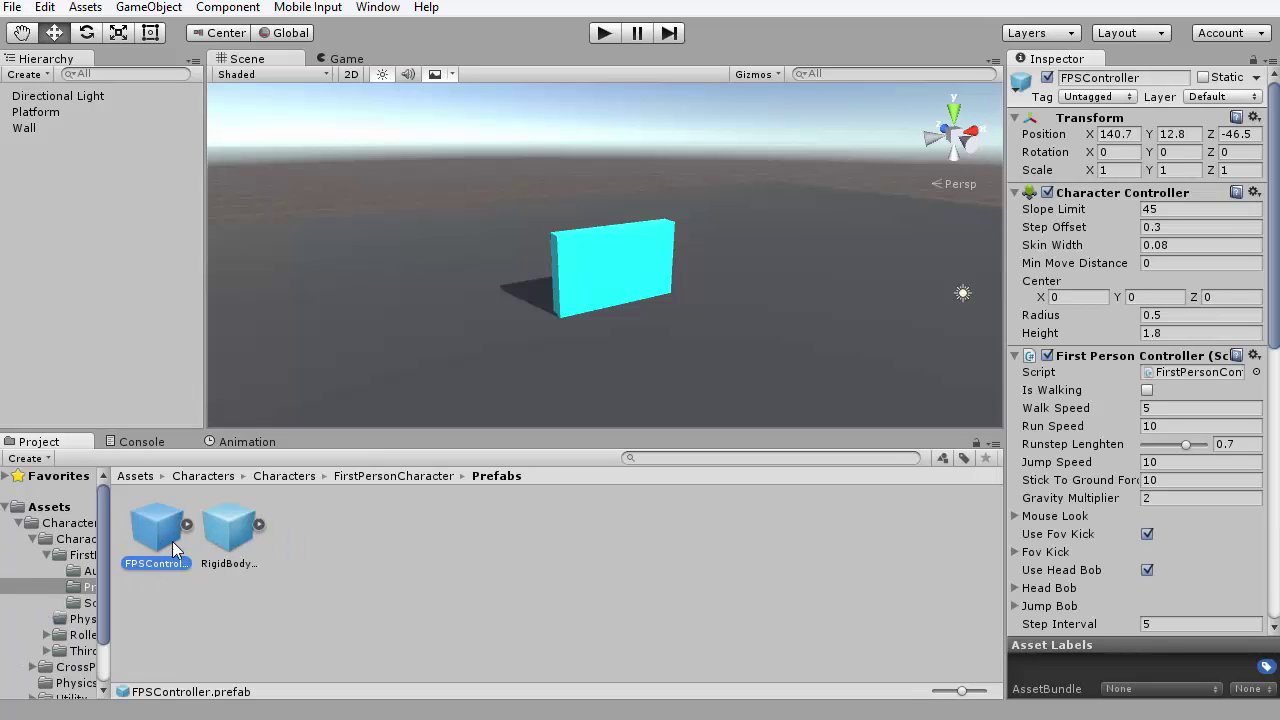
drag(155, 532, 100, 177)
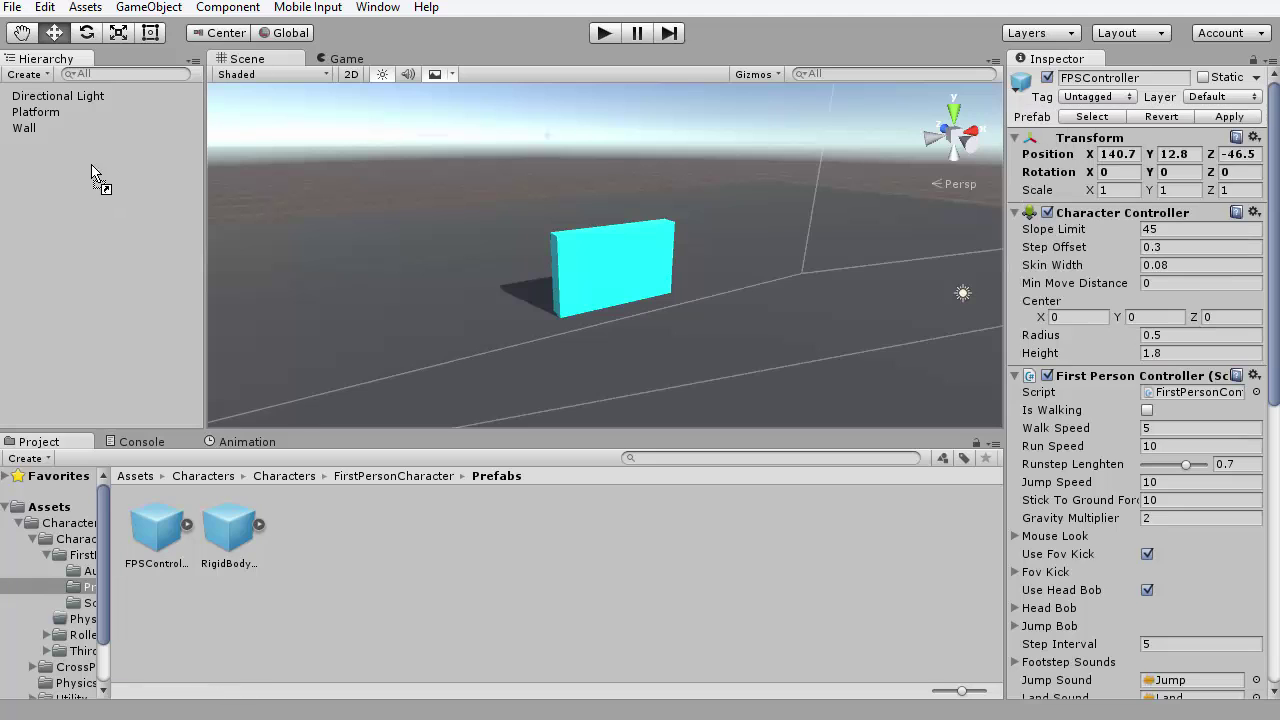
- Move the FPSController toward the wall, to X -3.6, Y -10.2 and Z 8.1
alt+drag(391, 356, 640, 290)
drag(866, 152, 818, 138)
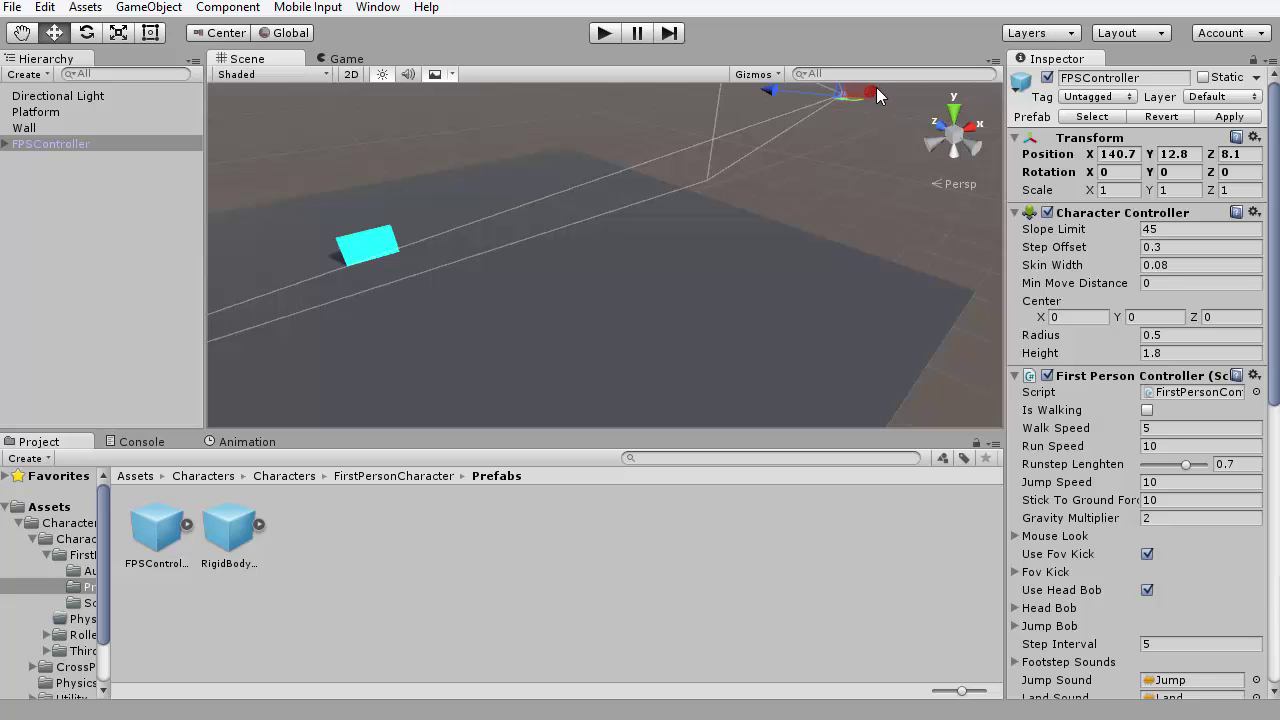
drag(876, 87, 429, 300)
key(f)
- Raise the FPSController above the platform surface to Y 1.6
alt+drag(514, 339, 437, 182)
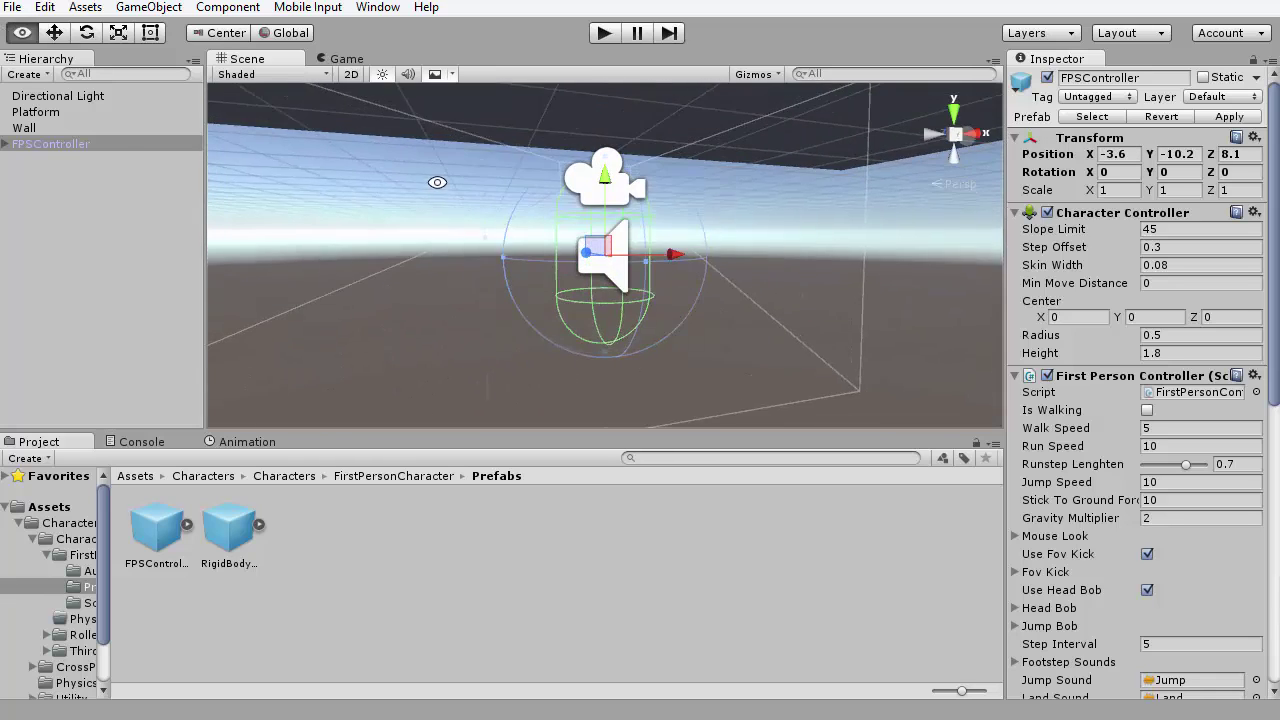
drag(603, 186, 605, 109)
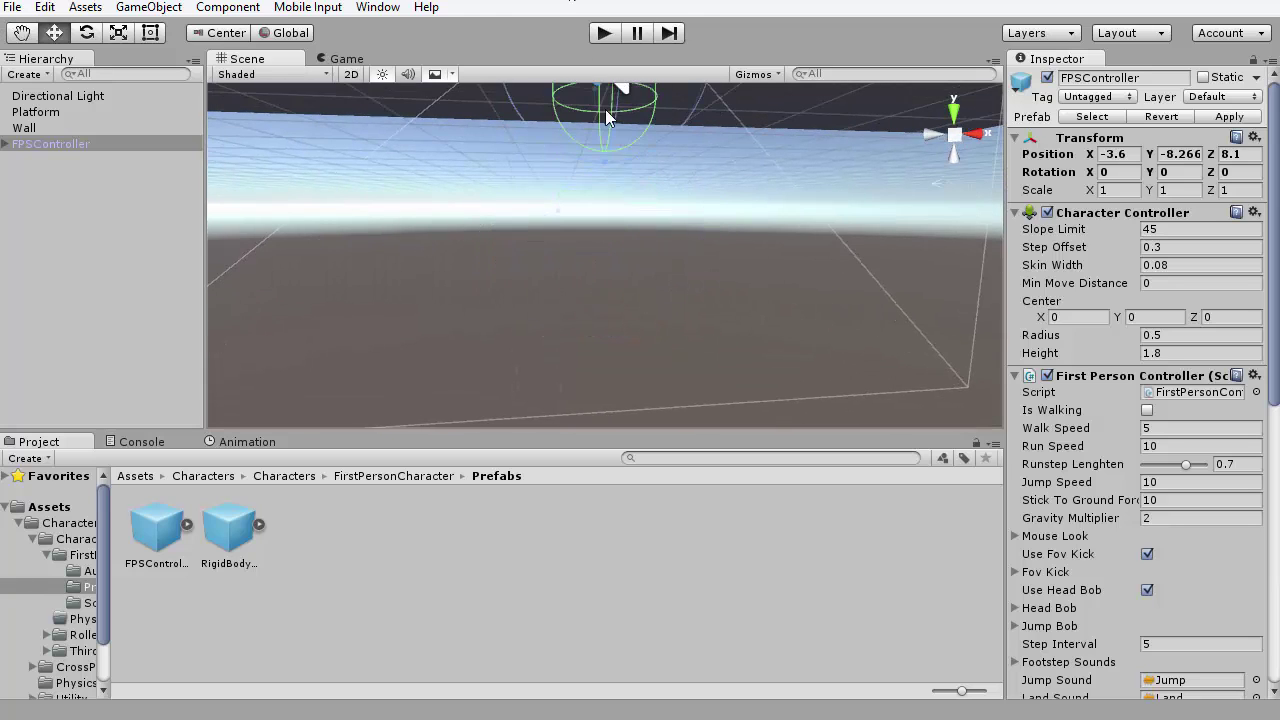
key(f)
drag(603, 165, 612, 110)
key(f)
key(f)
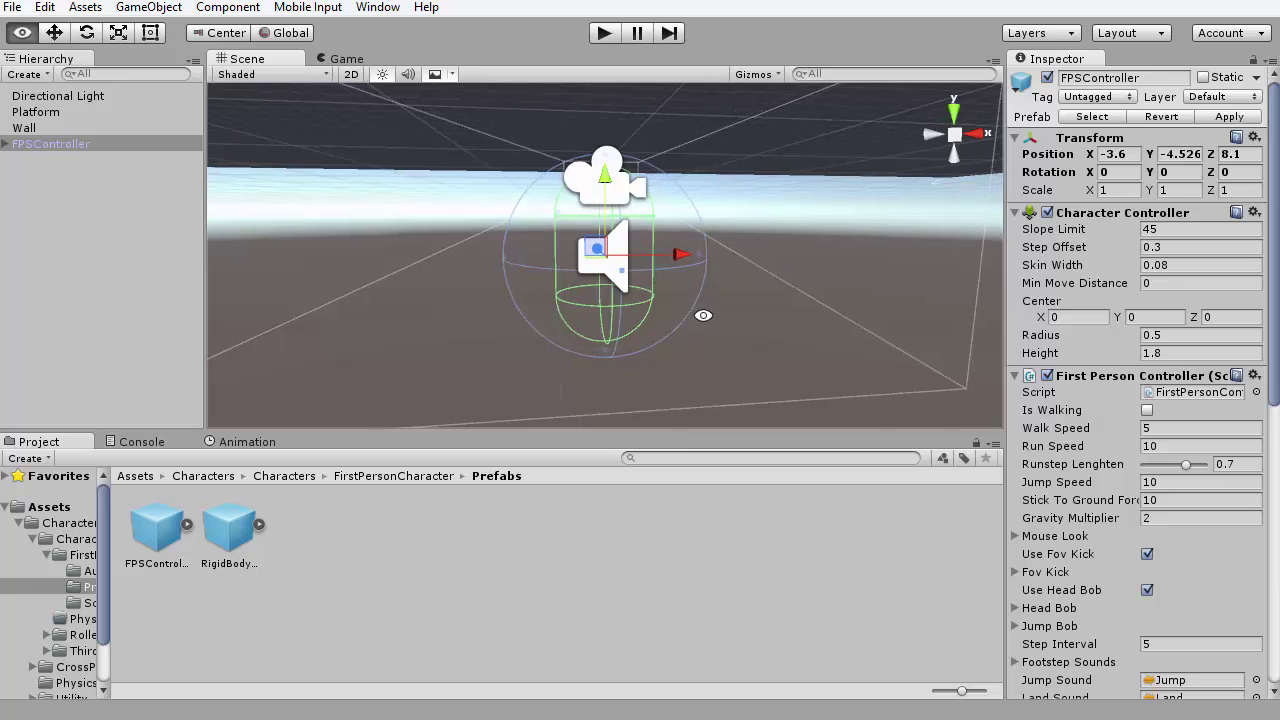
alt+drag(680, 280, 692, 316)
scroll(689, 309, down, 5)
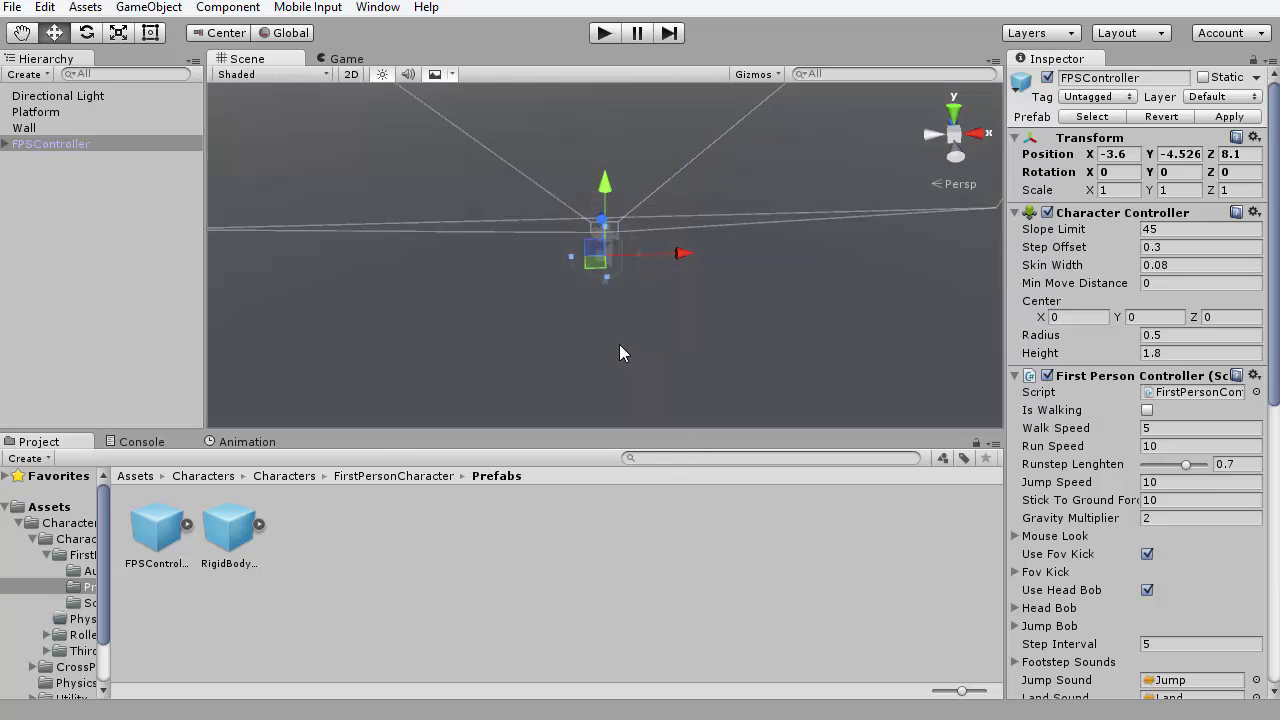
drag(609, 180, 601, 61)
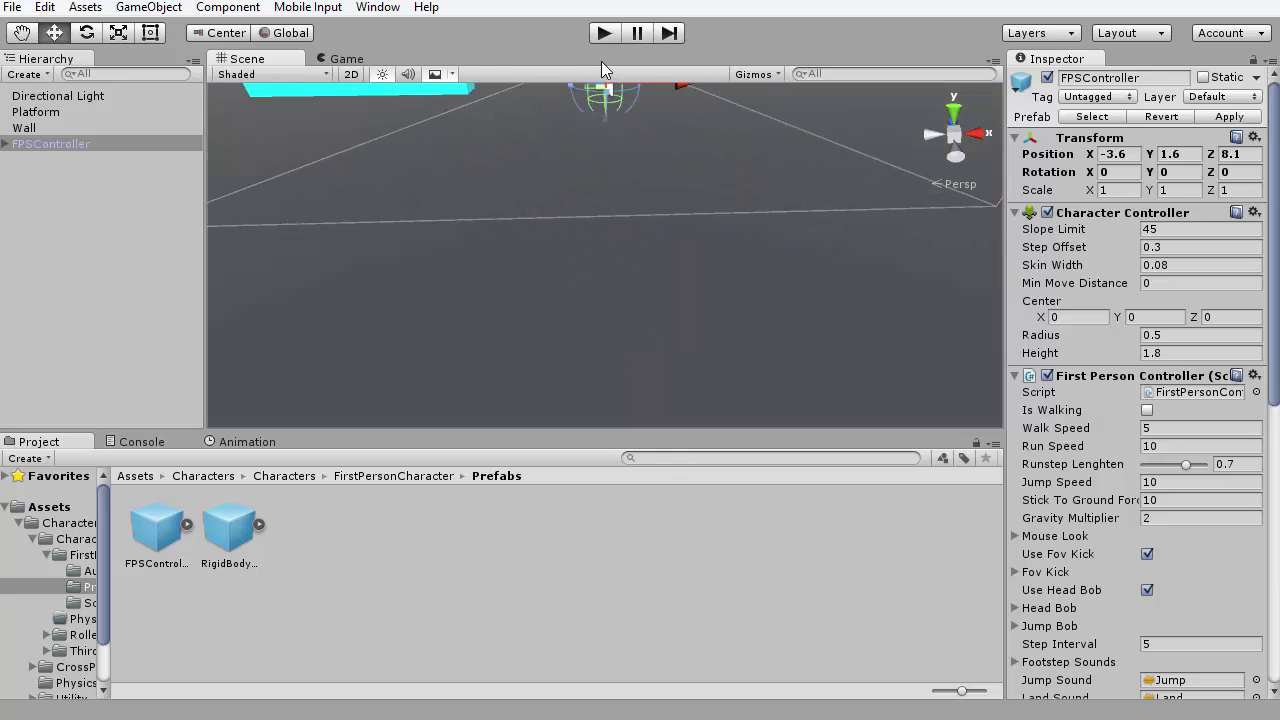
- Place the FPSController in front of the wall at X -11.4, Y 1.78, Z 5.17 and show its view in the Game view
key(f)
alt+drag(663, 300, 492, 394)
key(f)
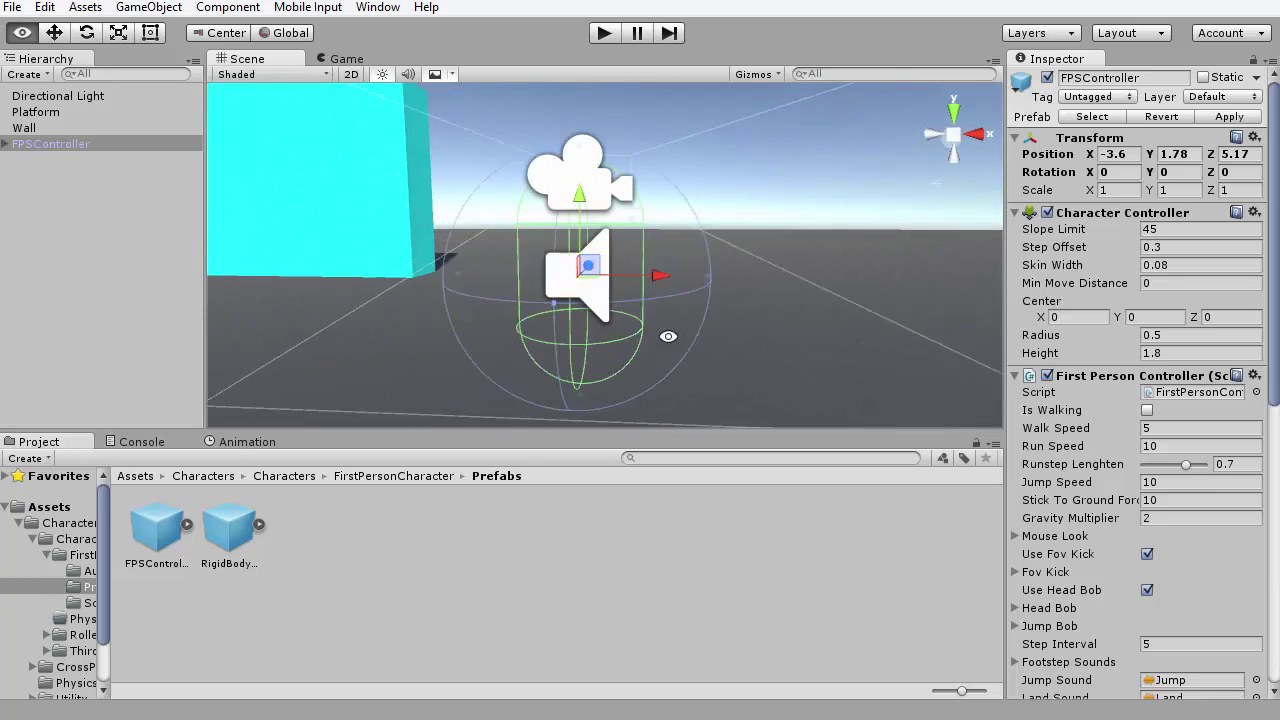
drag(700, 186, 563, 329)
alt+right_drag(563, 329, 457, 289)
alt+drag(457, 289, 577, 333)
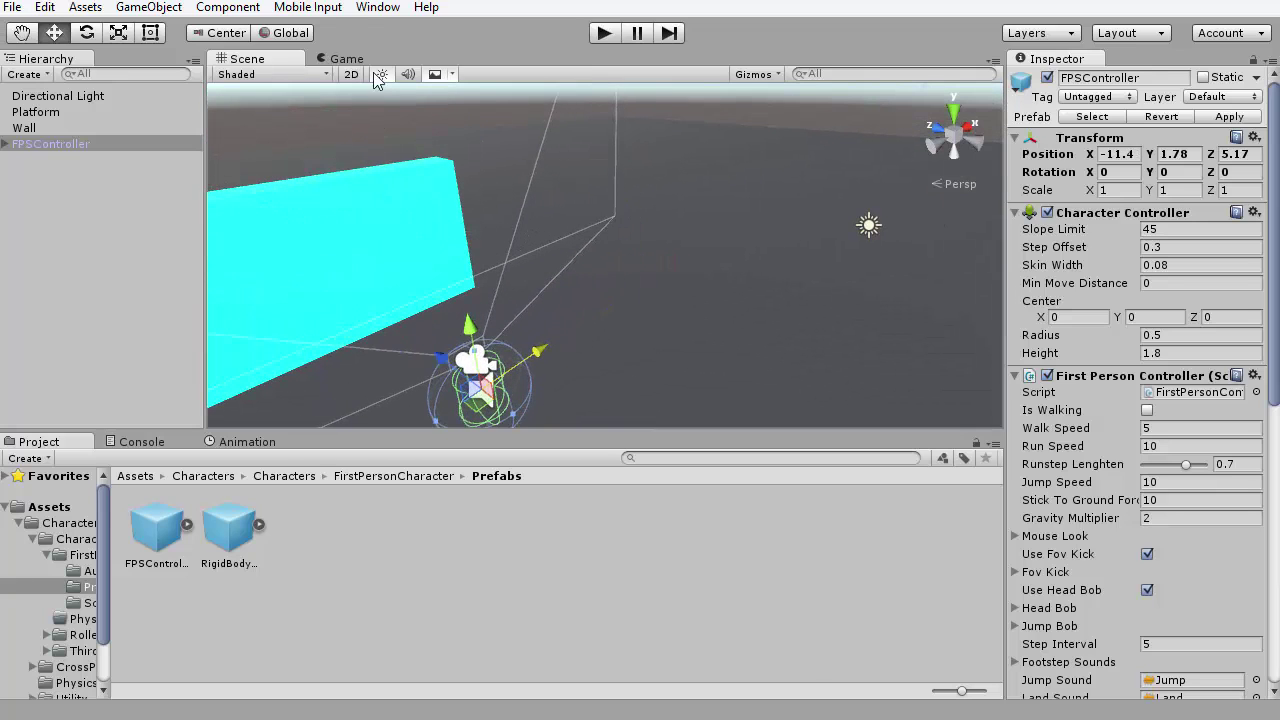
click(346, 58)
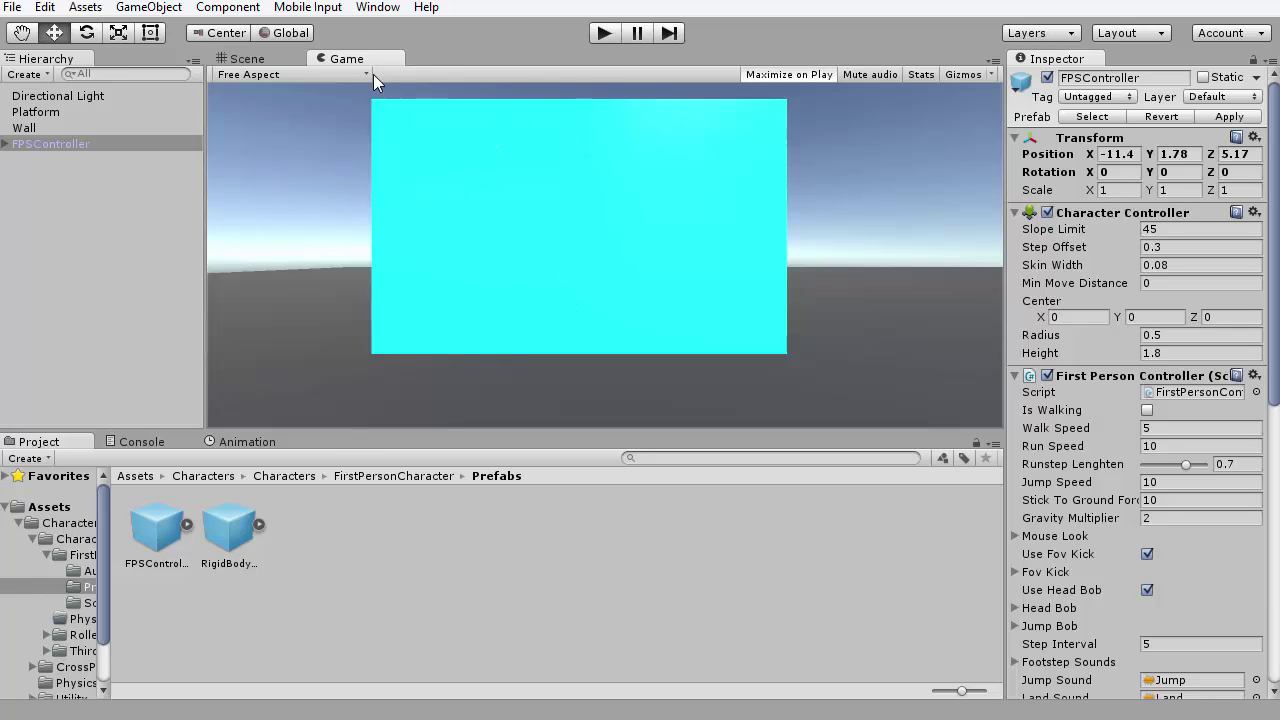
- Play the scene, walk backward and look around with the first-person controller, and stop playback
click(604, 33)
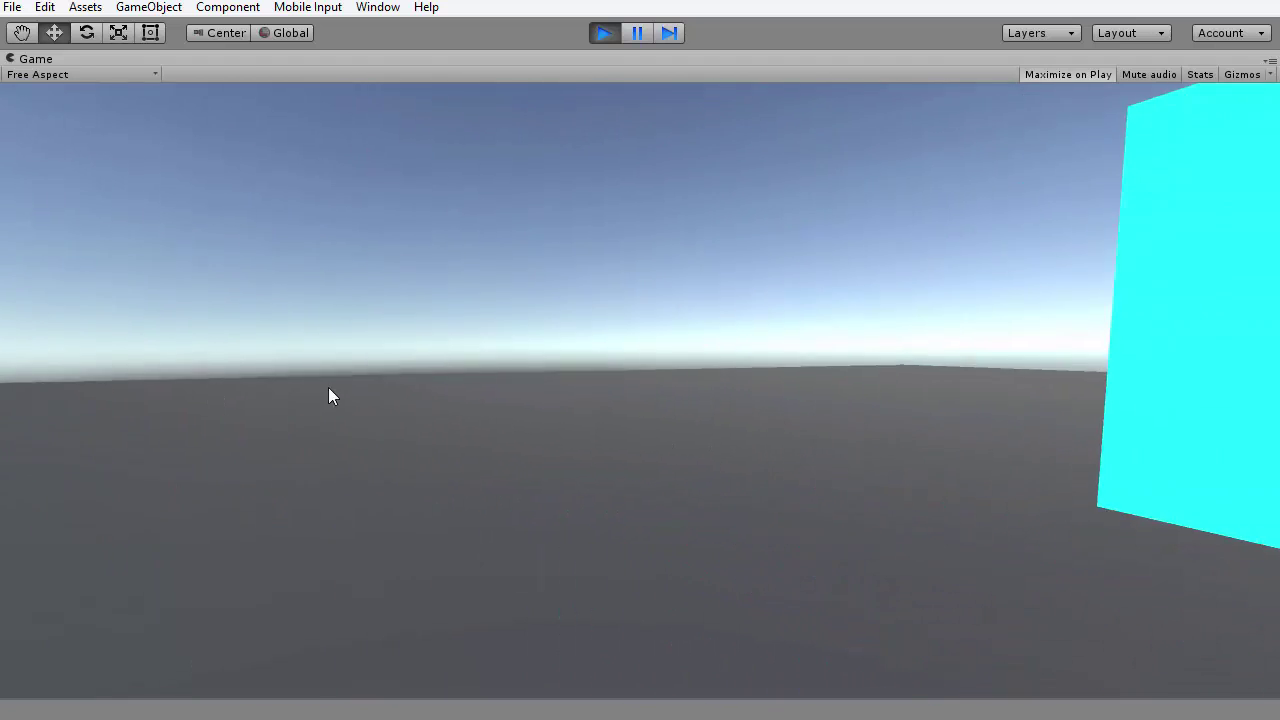
key(s)
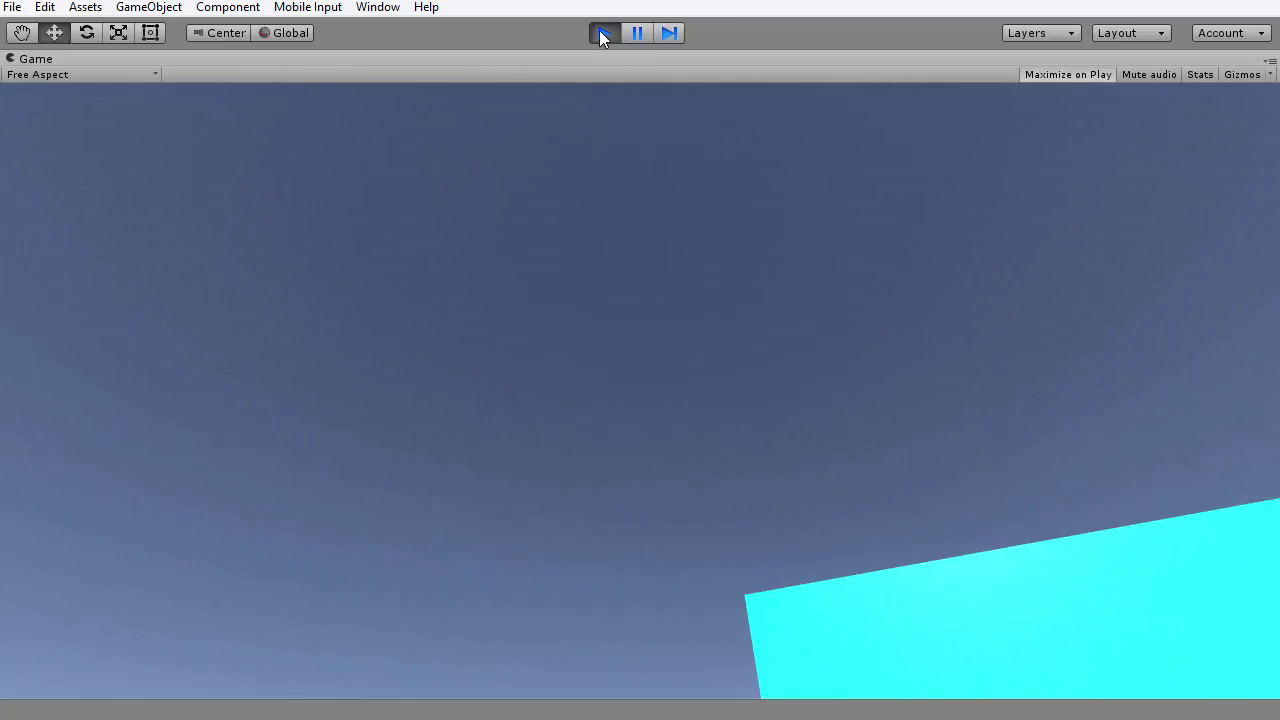
click(603, 33)
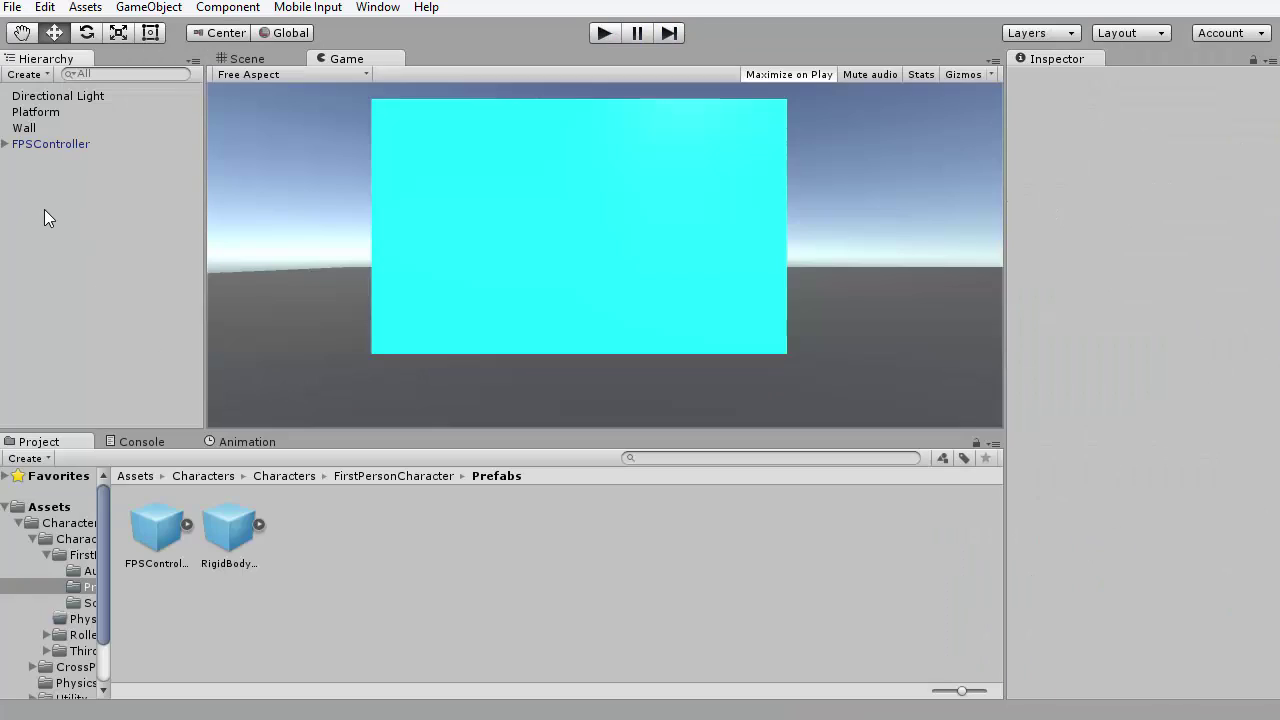
- Rename the FPSController object to Player and assign it the Player tag
click(50, 144)
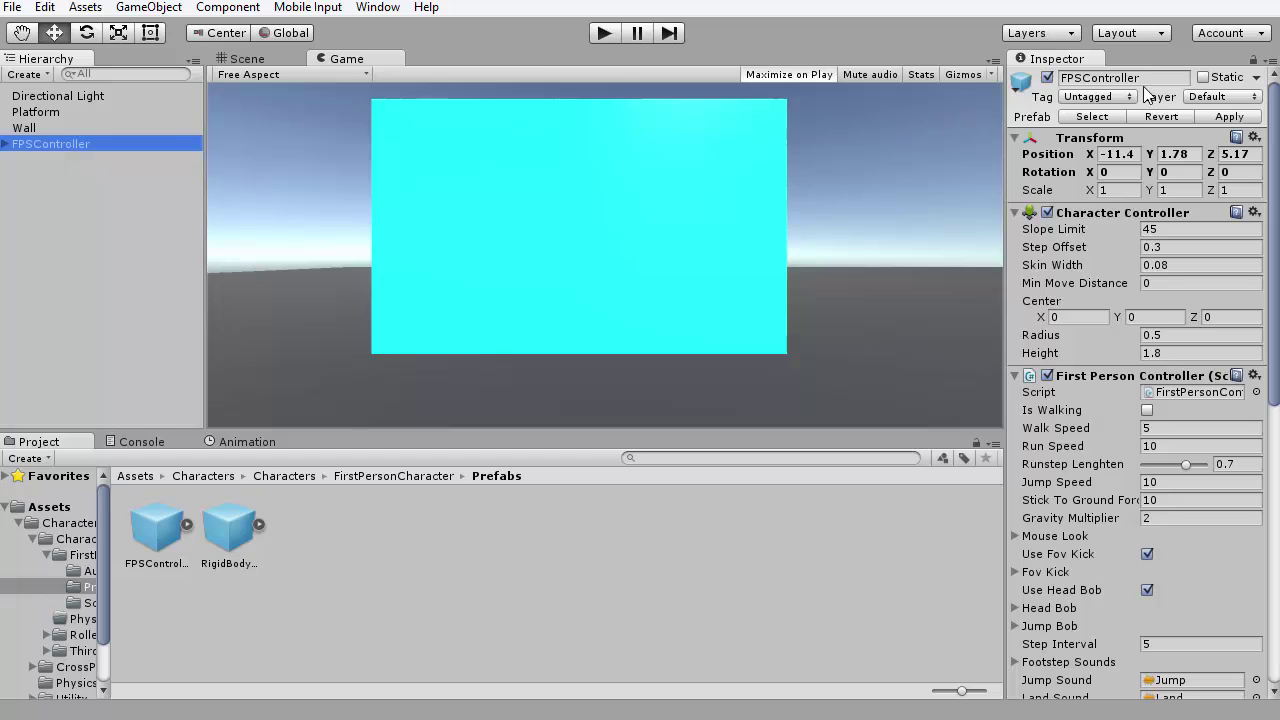
click(1120, 77)
text(P)
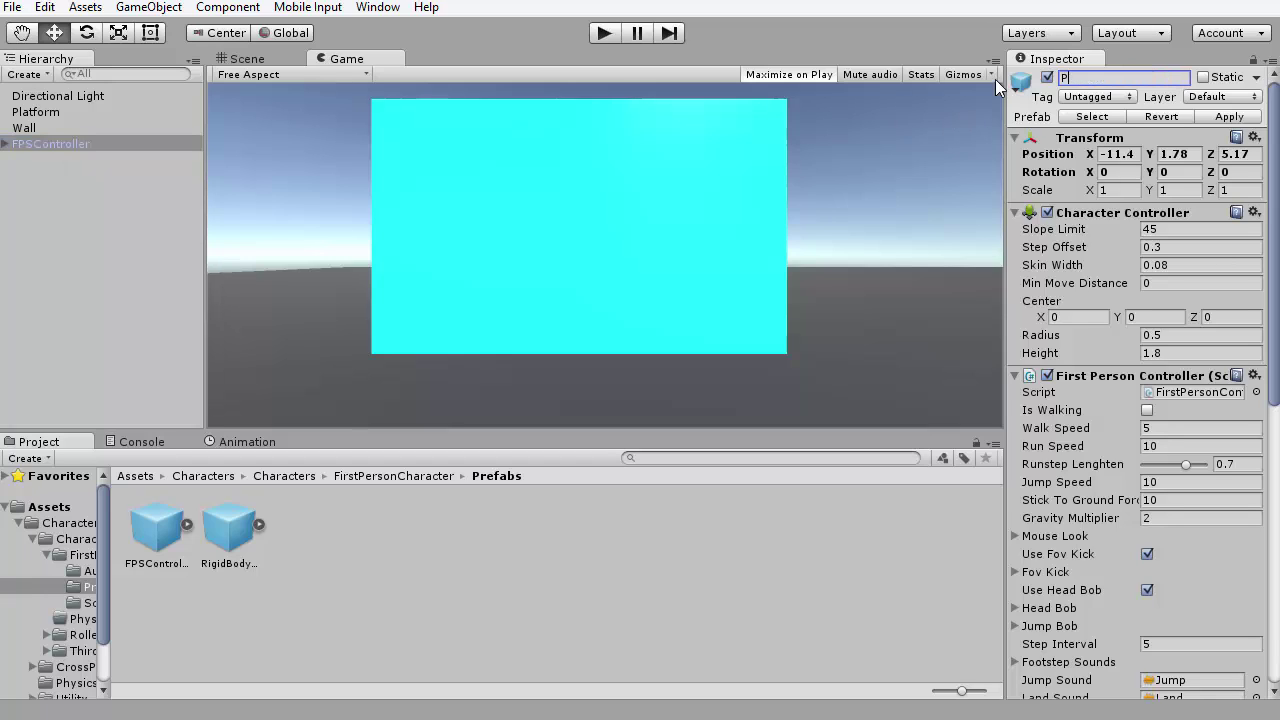
text(layer)
key(Return)
click(1097, 96)
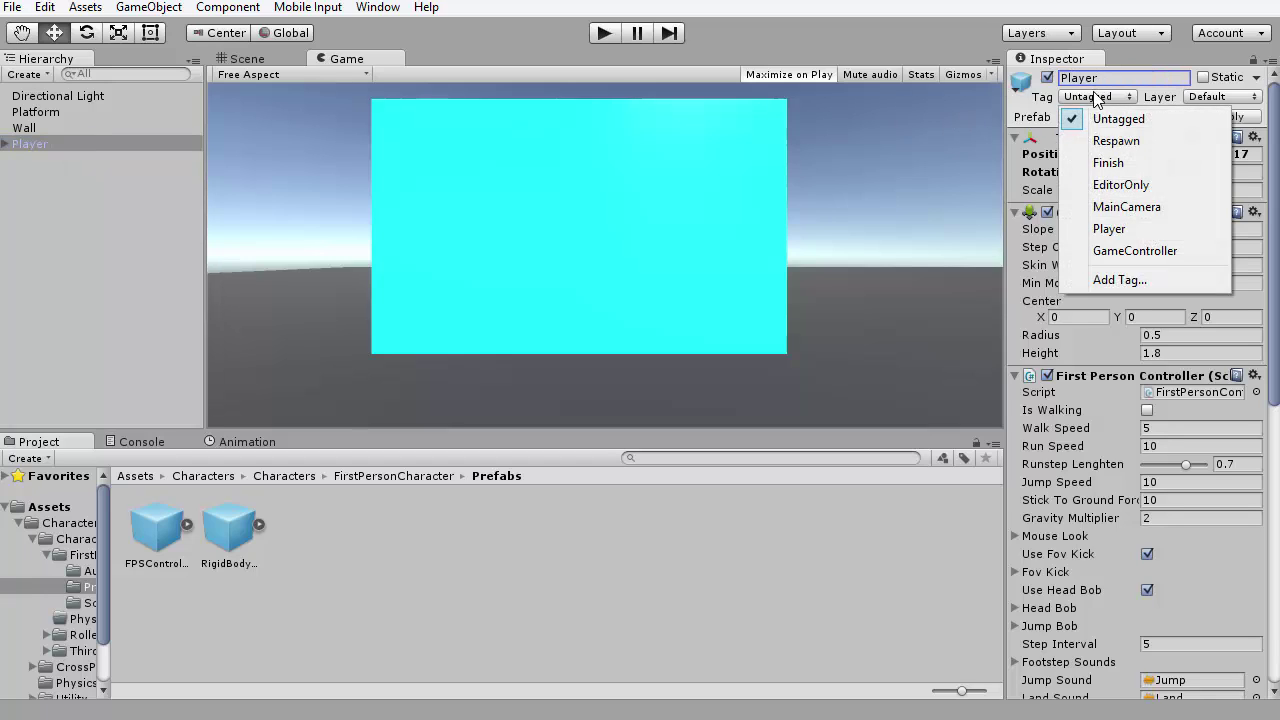
click(1110, 229)
click(87, 207)
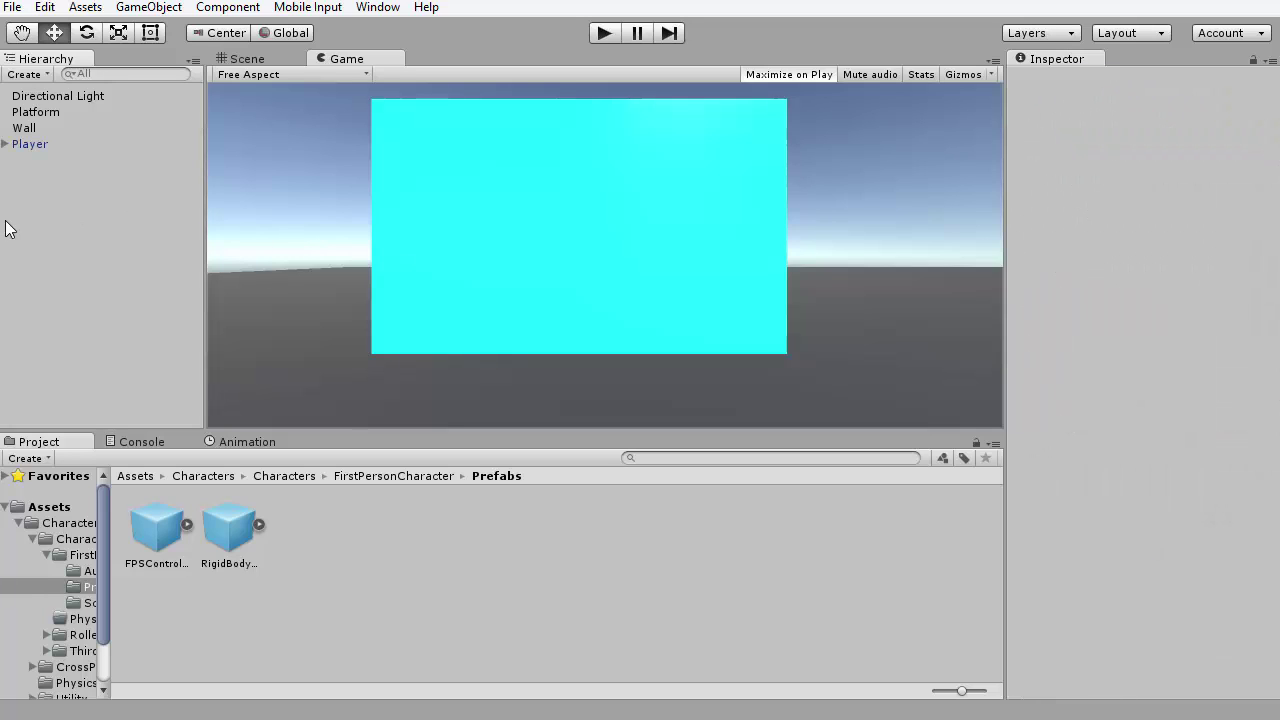
- Show the contents of the project's root Assets folder
click(28, 146)
click(145, 289)
click(6, 145)
click(6, 145)
click(136, 476)
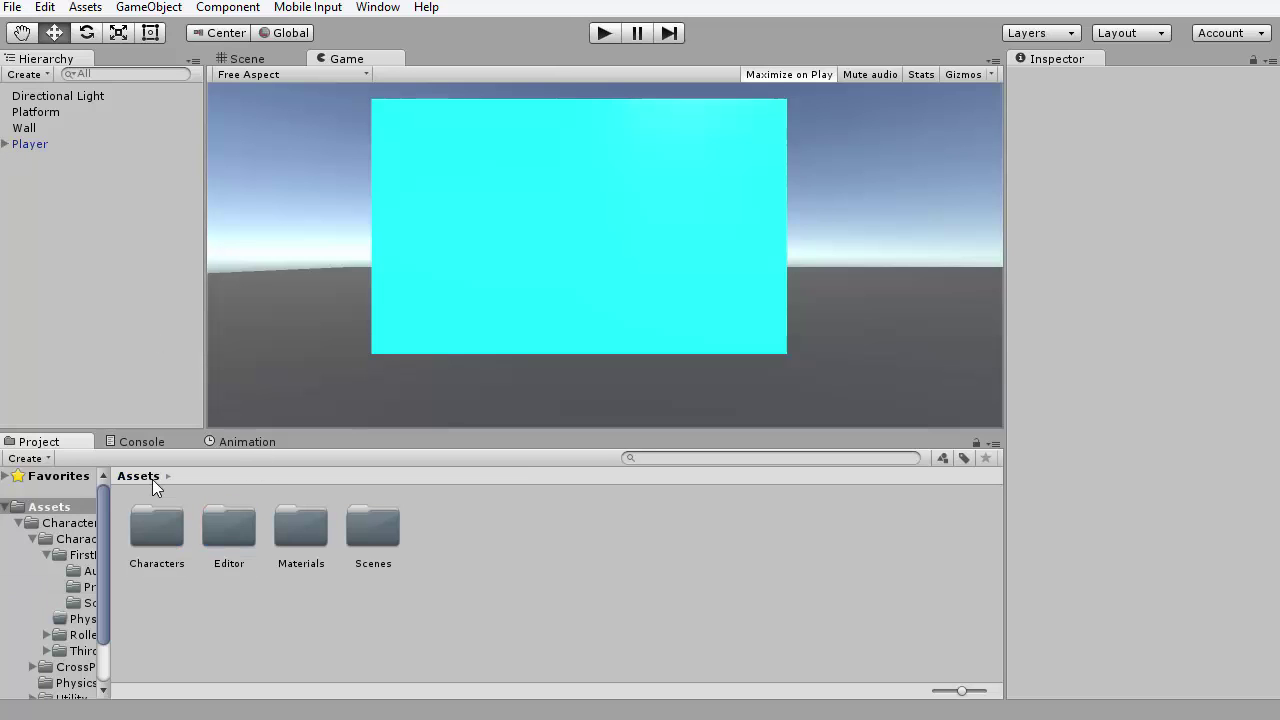
right_click(477, 507)
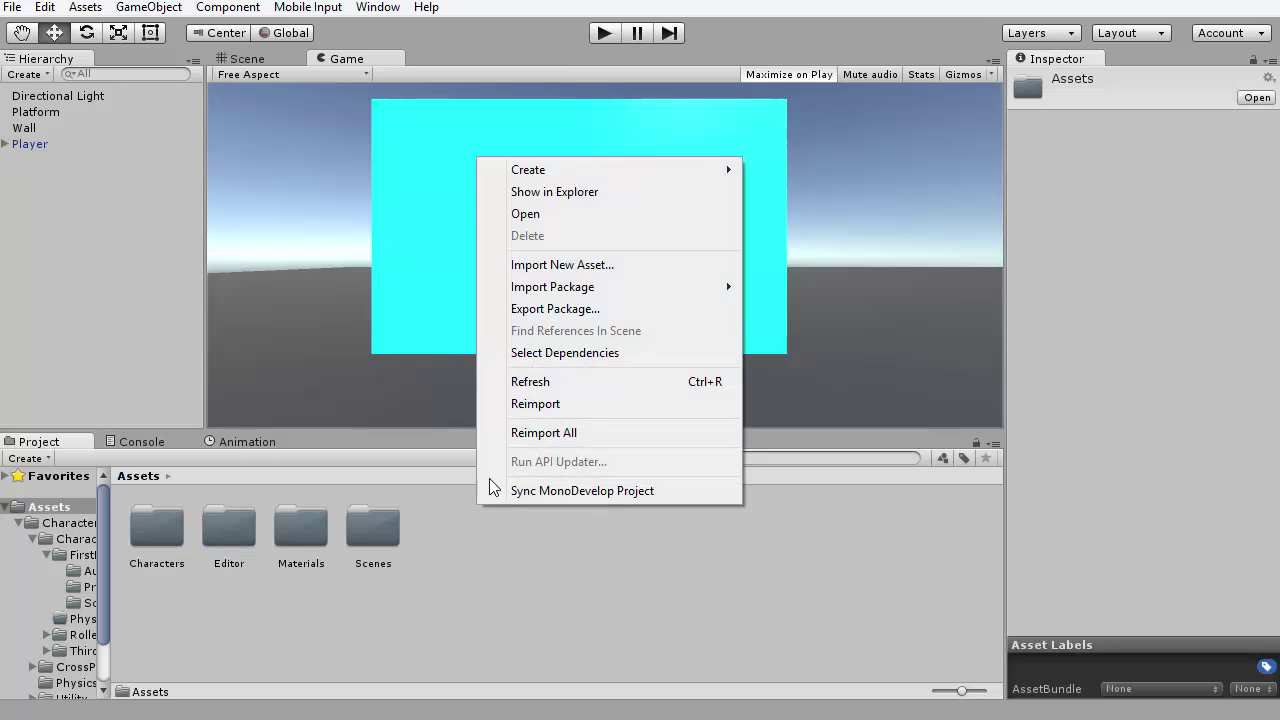
mouse_move(566, 290)
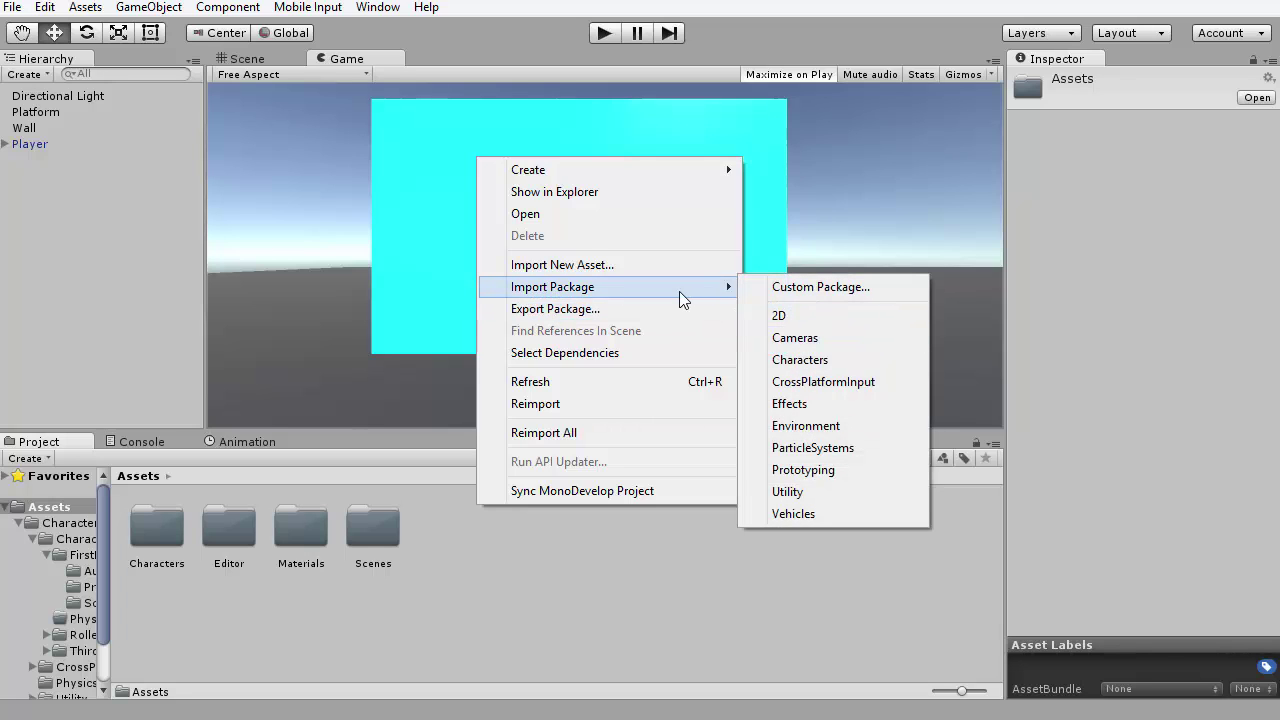
click(499, 576)
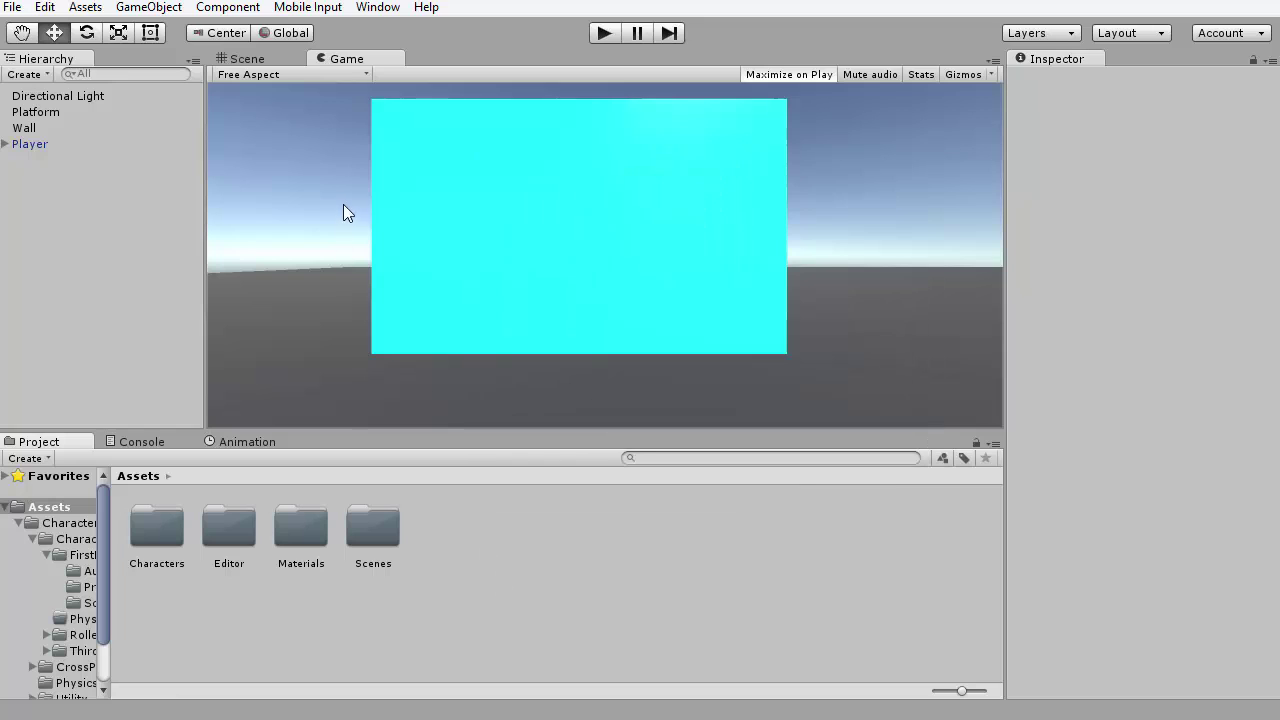
- Import the complete Skybox 1.0 package by Clod from the Asset Store downloads into the project
click(380, 13)
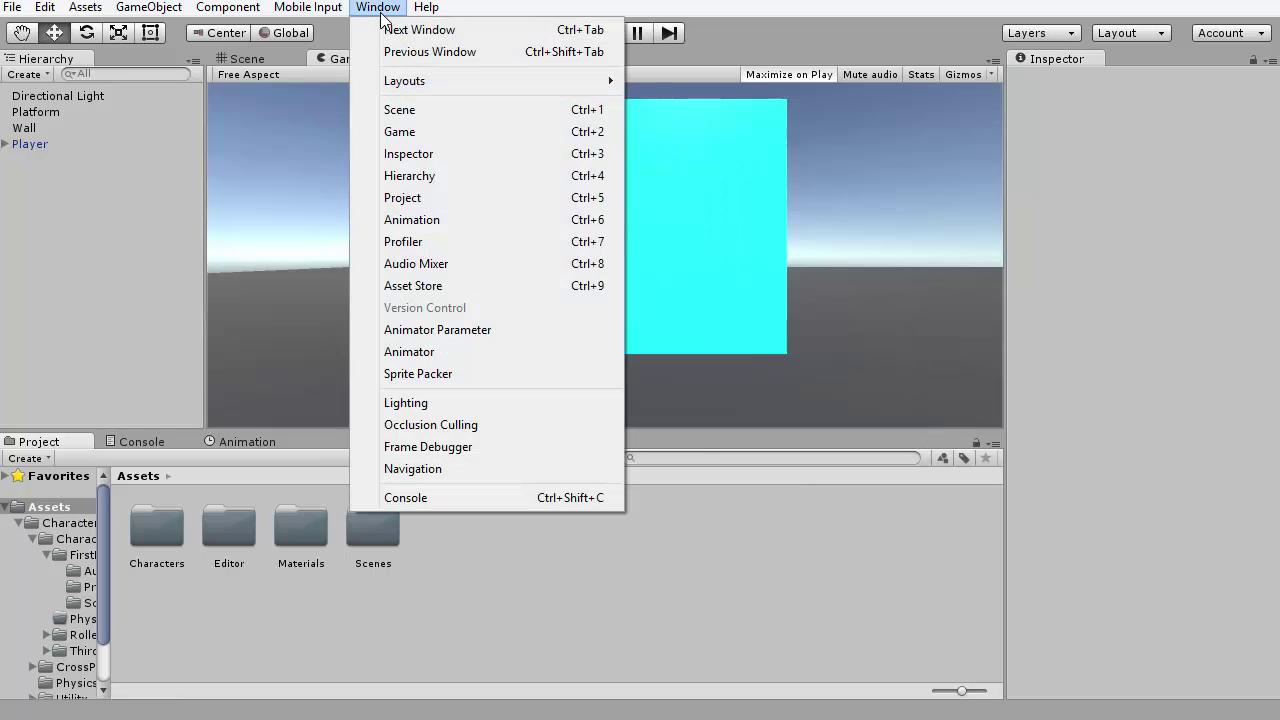
click(441, 286)
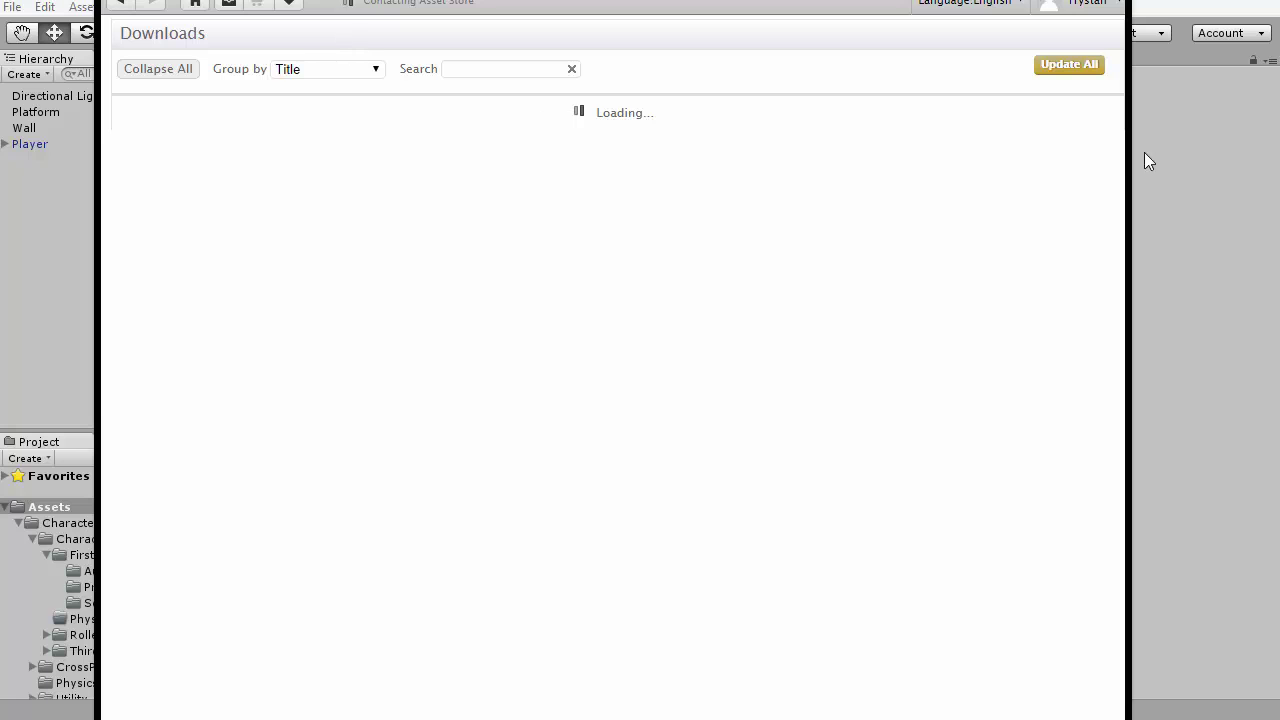
drag(1113, 164, 1029, 534)
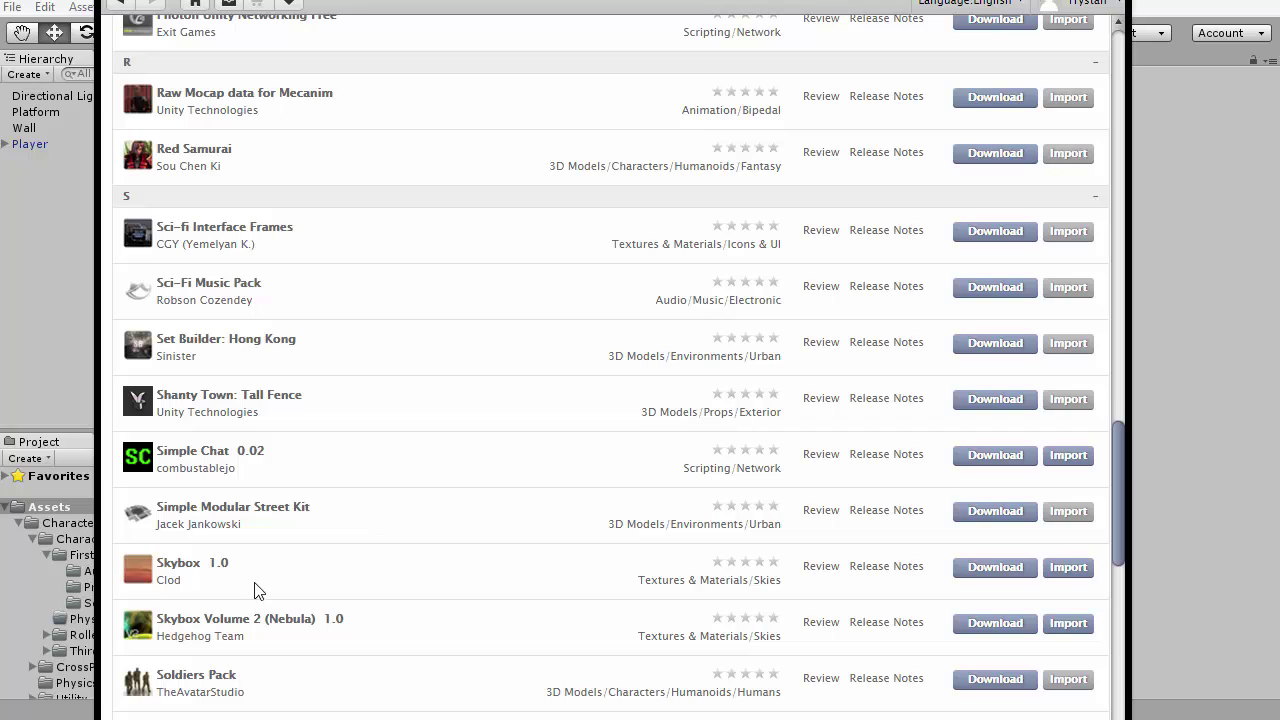
click(1068, 567)
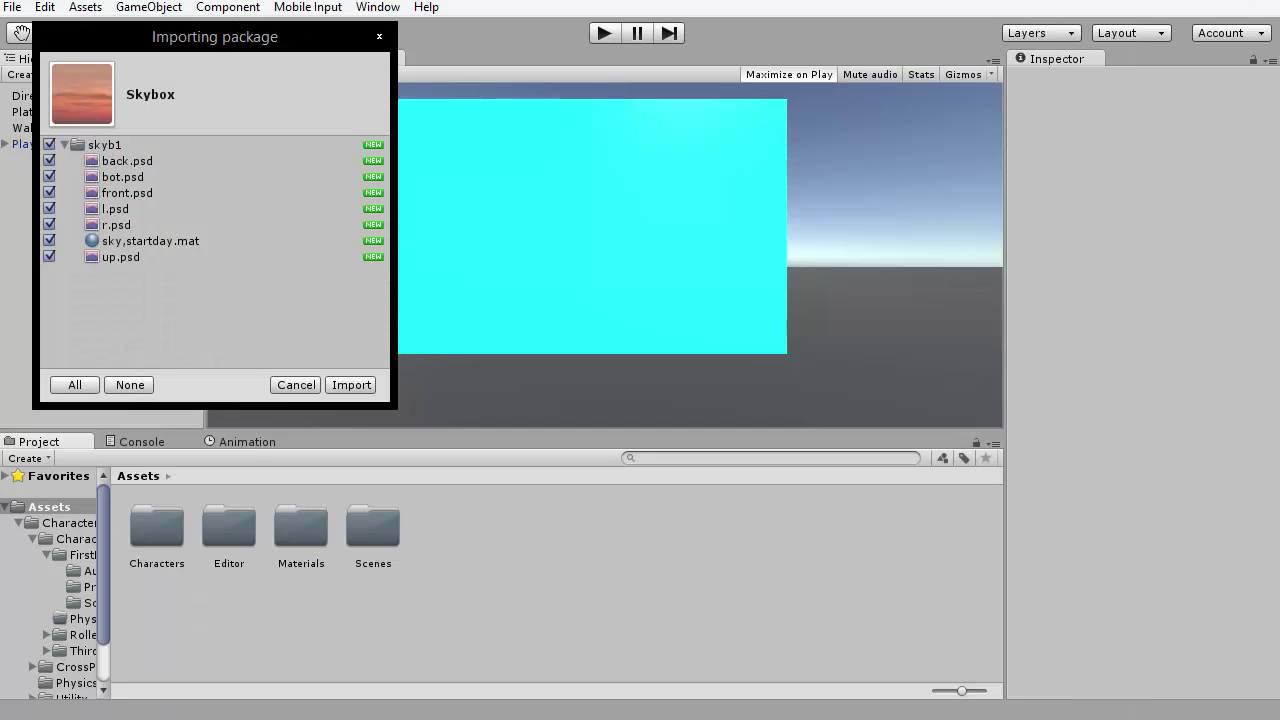
click(364, 392)
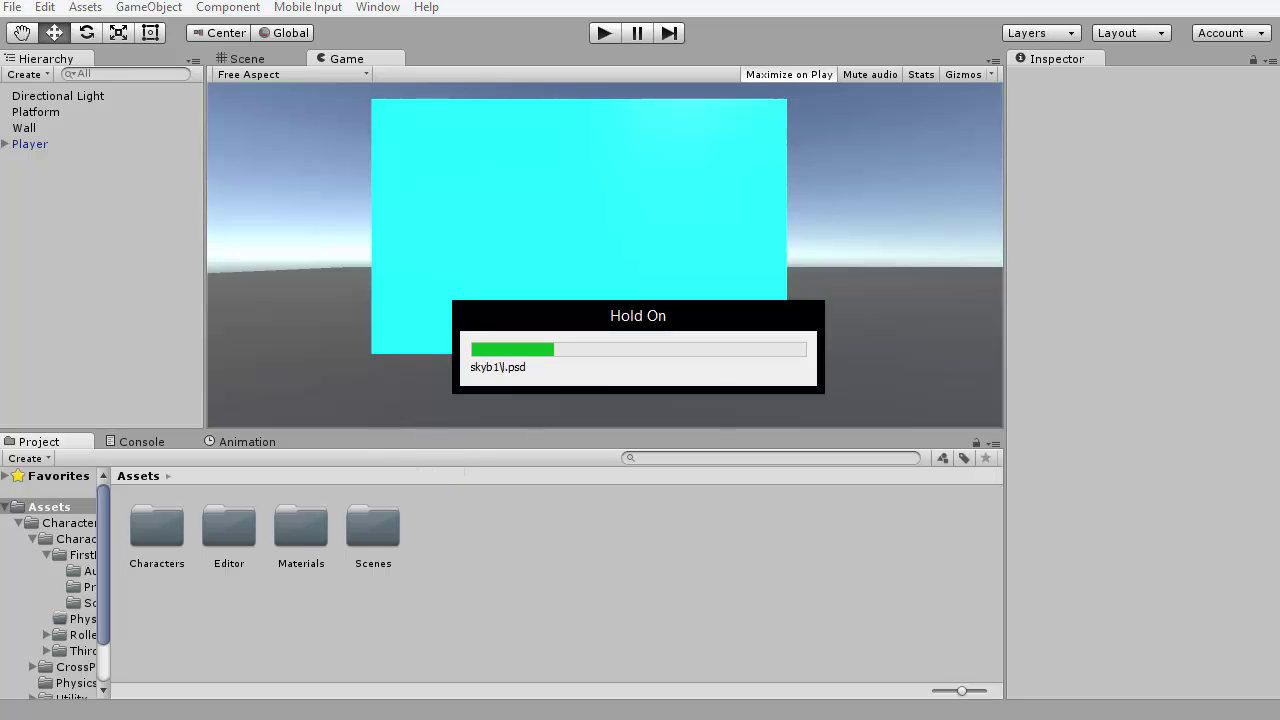
- Rename the imported skyb1 folder to Skybox
click(432, 535)
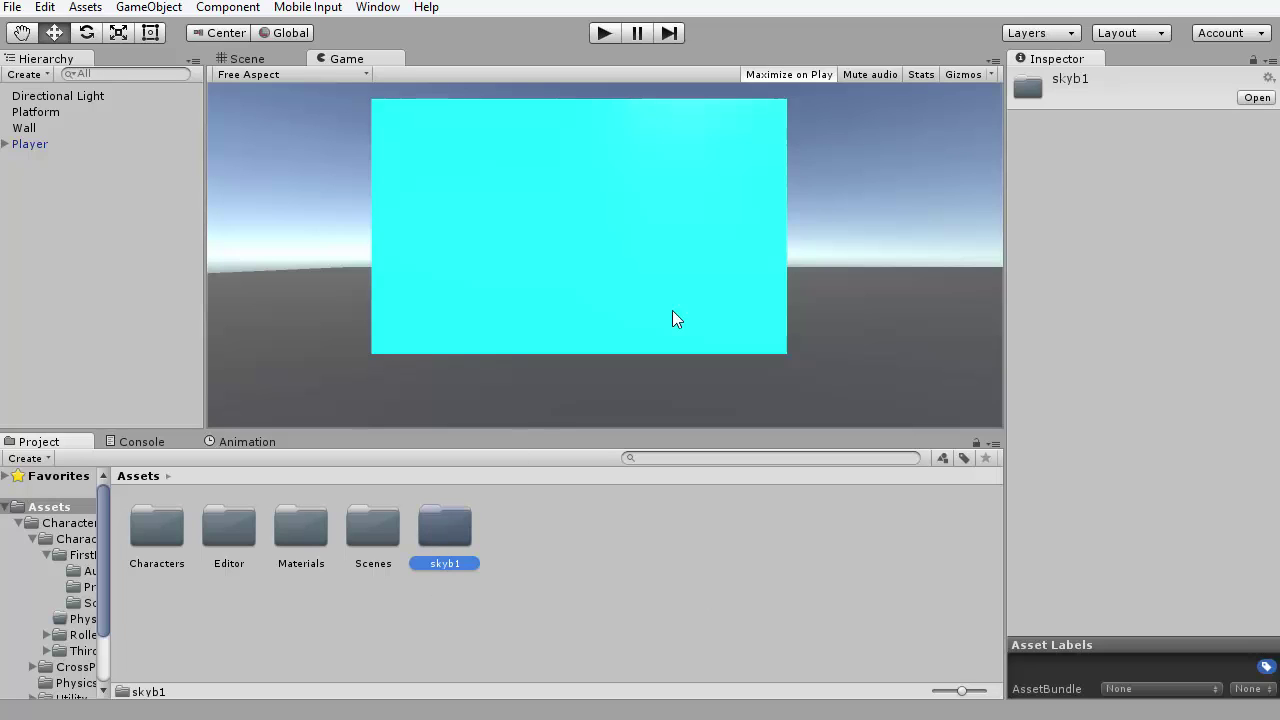
click(460, 565)
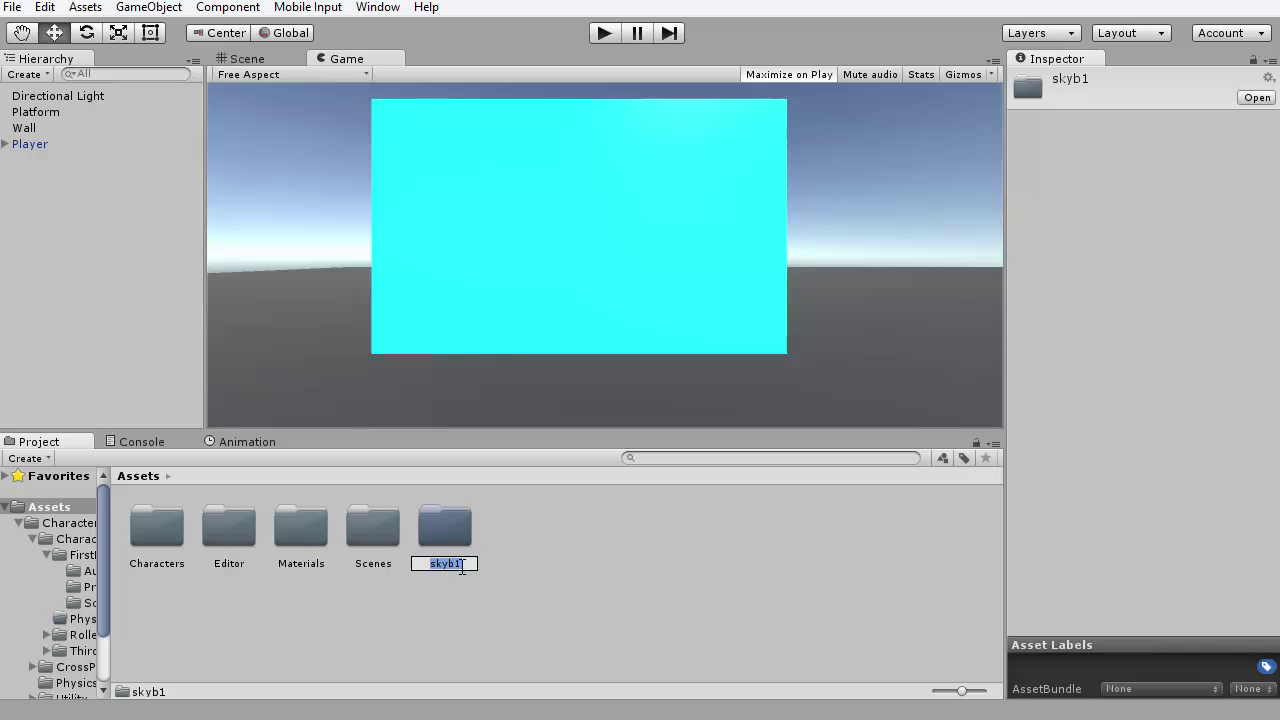
key(BackSpace)
text(Skybox)
key(Return)
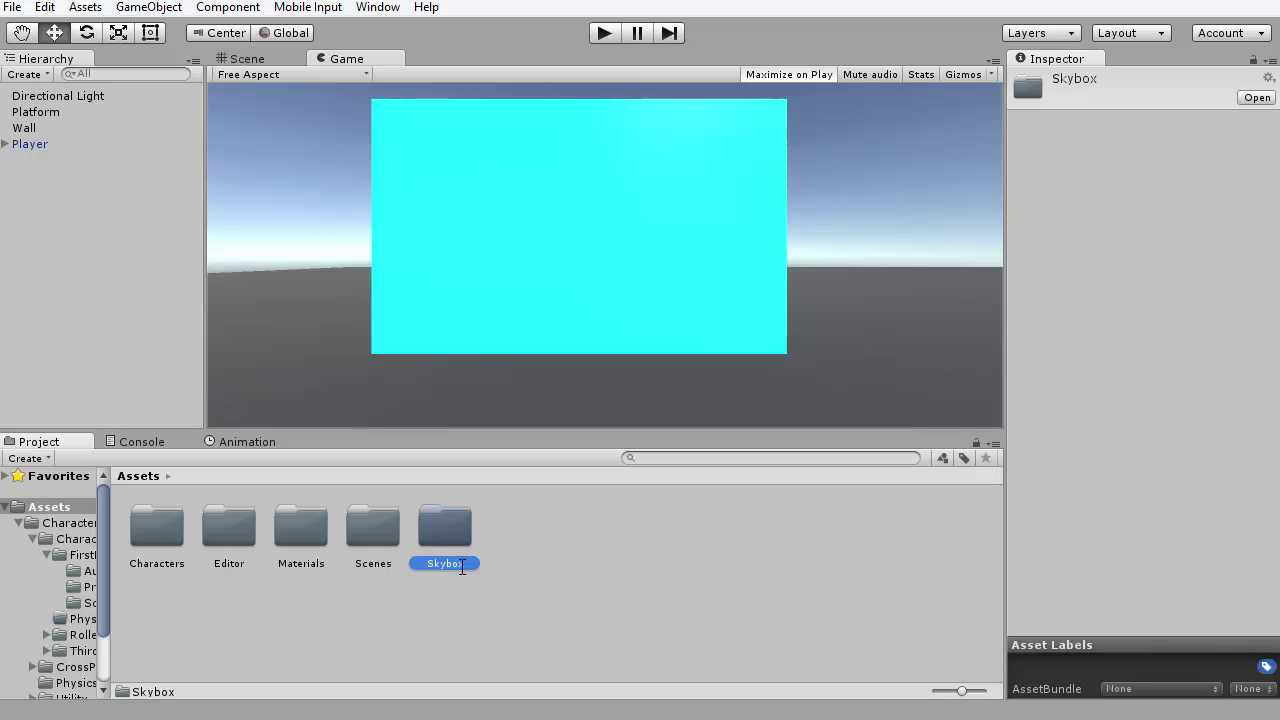
- Select the sky,startday material in the Skybox folder and review its texture settings
double_click(433, 517)
click(506, 542)
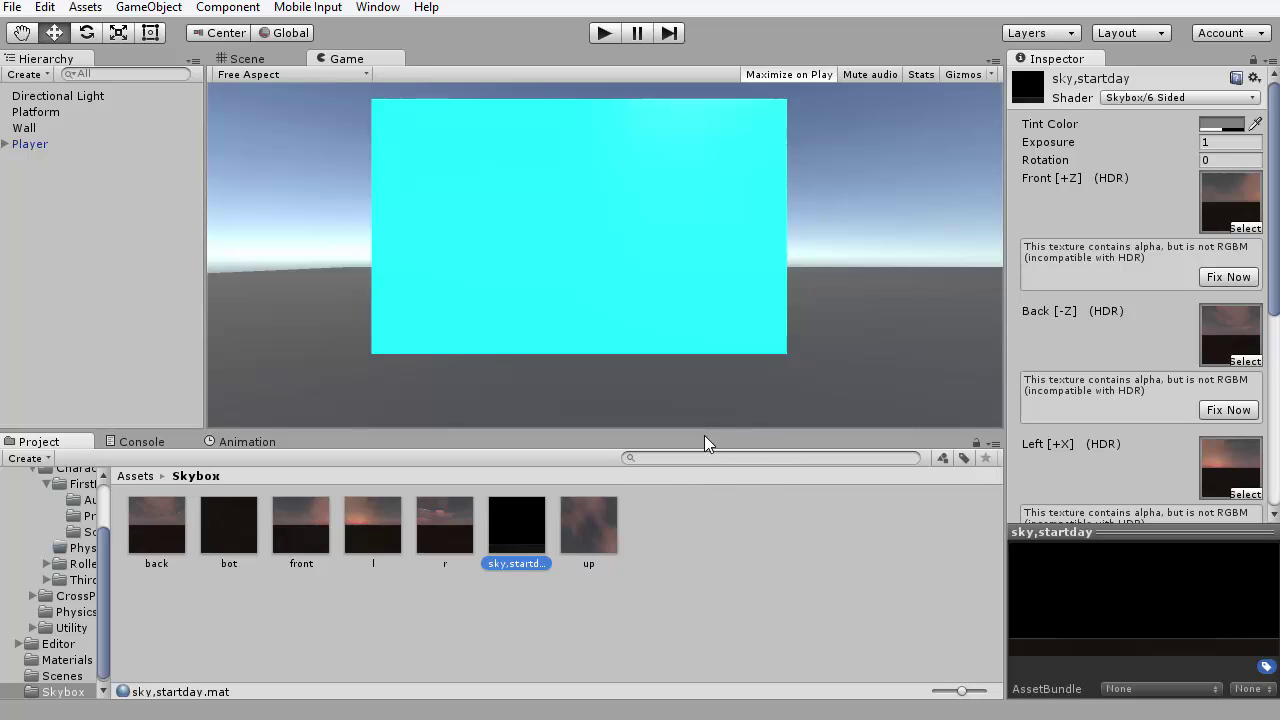
scroll(1120, 250, down, 5)
scroll(1130, 395, up, 6)
click(1245, 229)
click(266, 22)
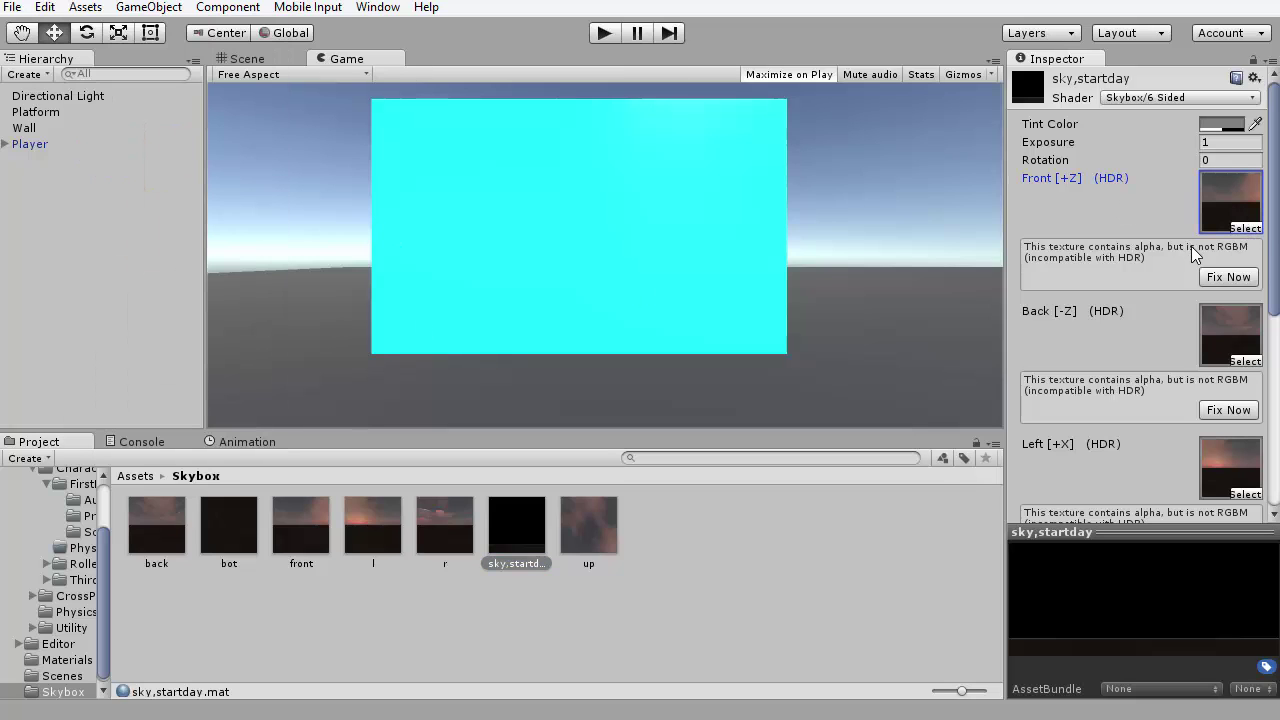
- Fix the HDR incompatibility of the Front, Back, Left, Right and Up textures in the sky,startday material
click(1228, 277)
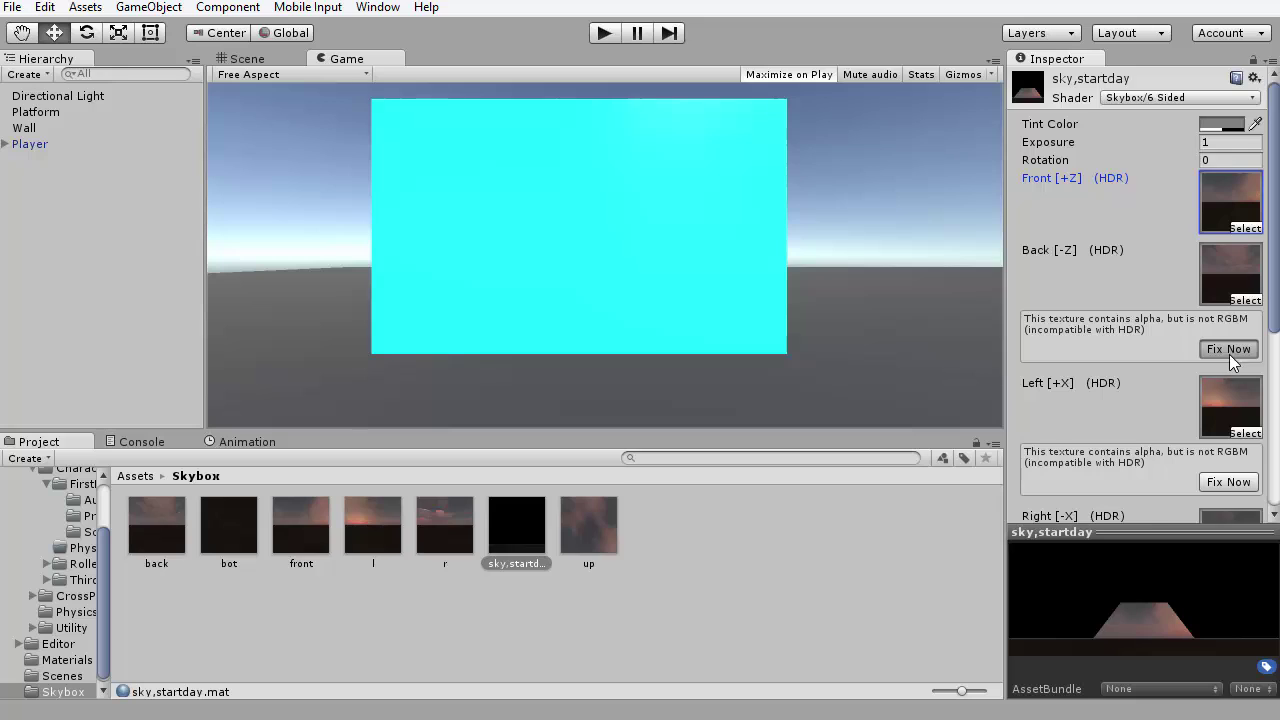
click(1229, 350)
click(1227, 421)
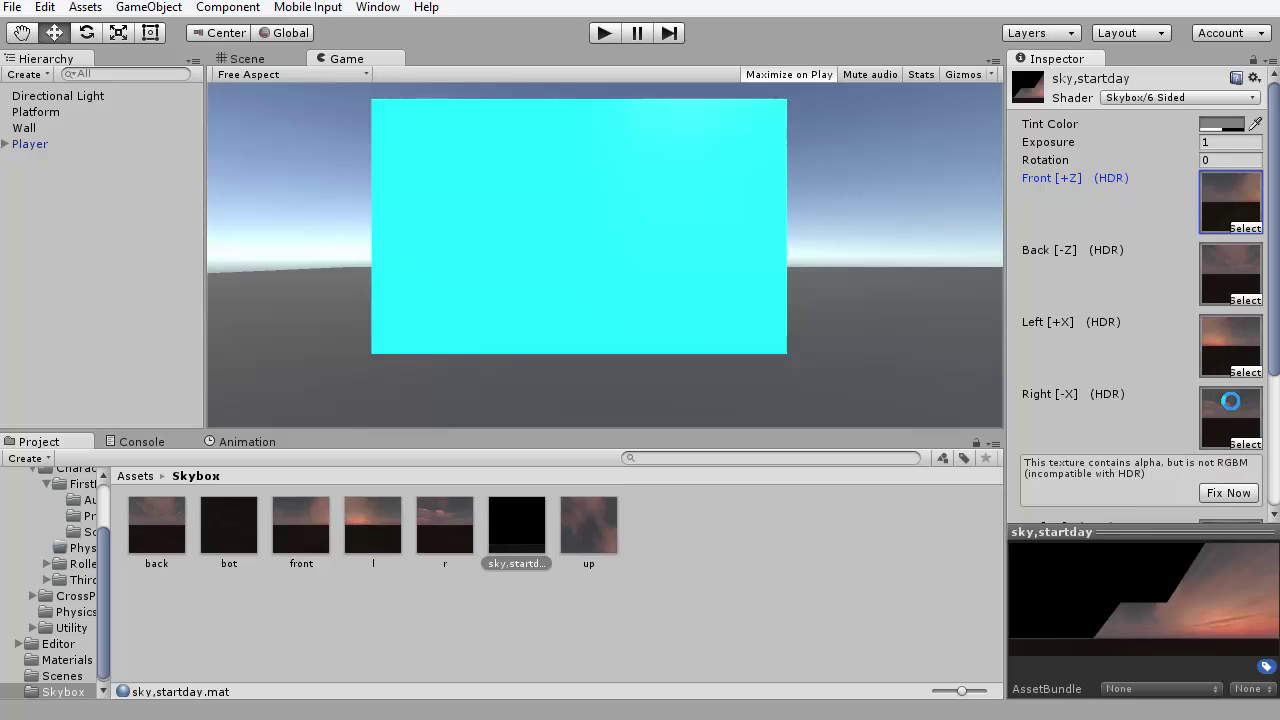
click(1226, 494)
scroll(1235, 460, down, 3)
click(1245, 445)
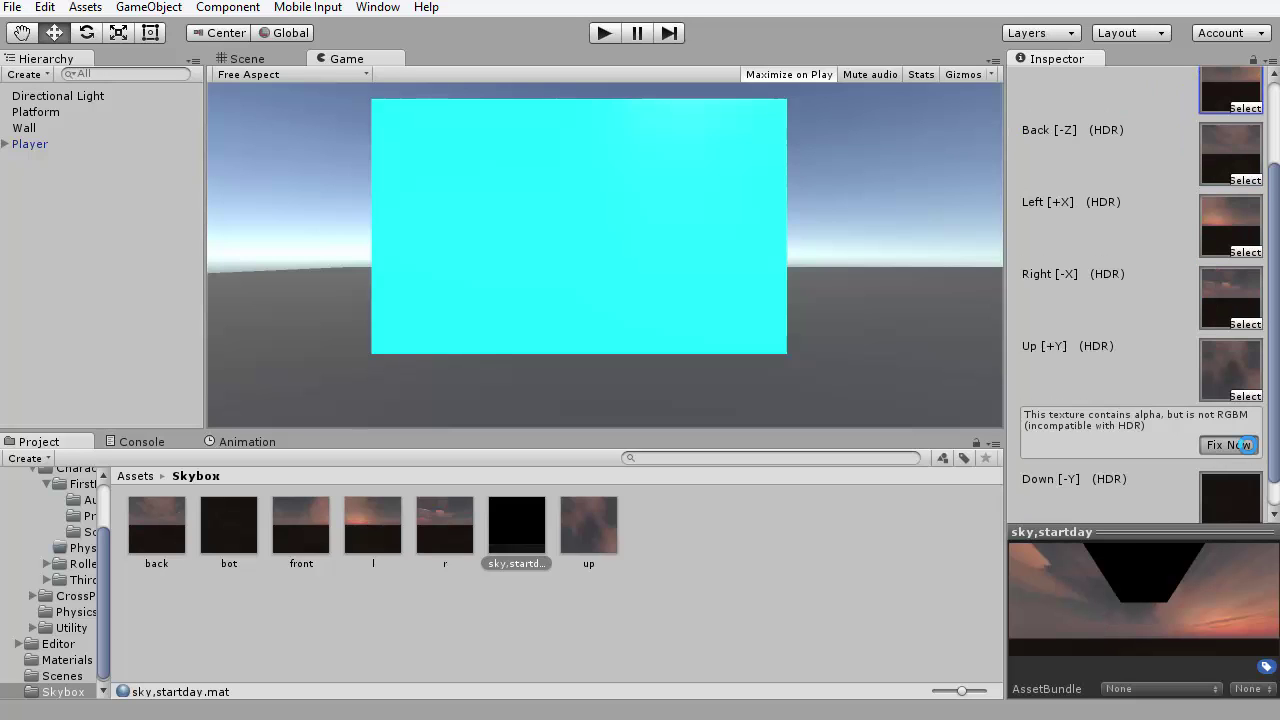
scroll(1171, 320, up, 4)
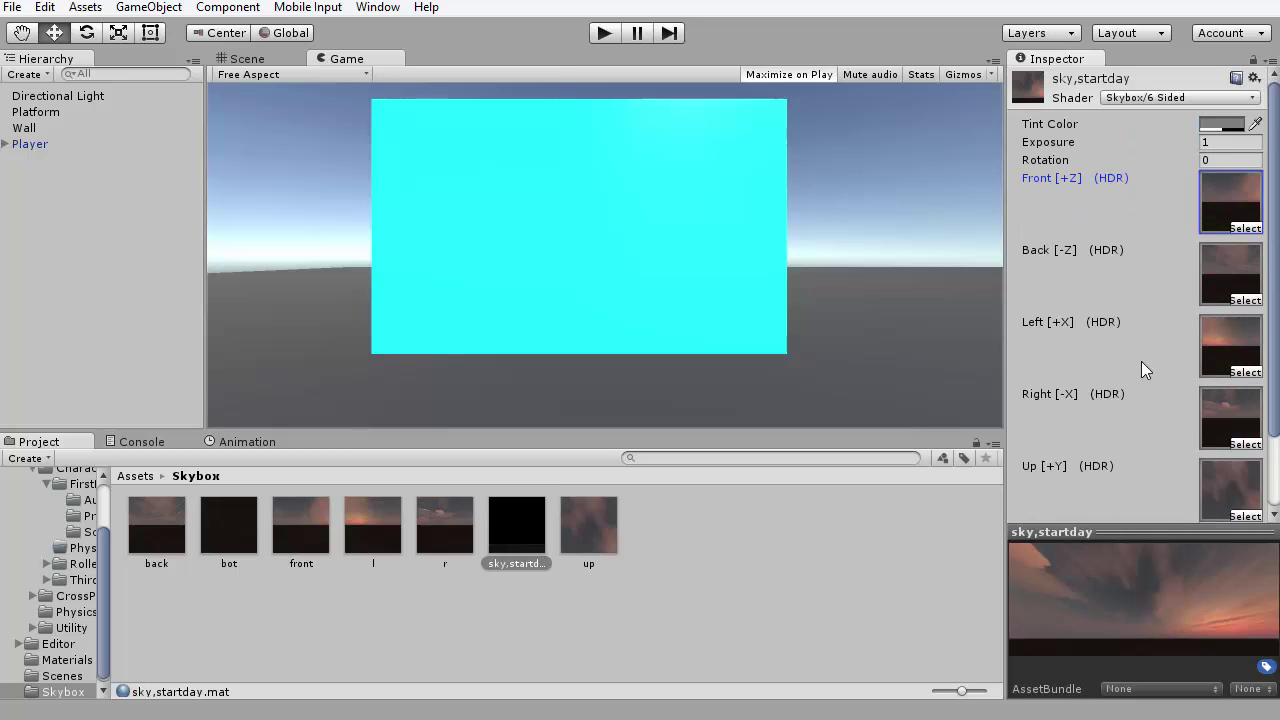
click(597, 646)
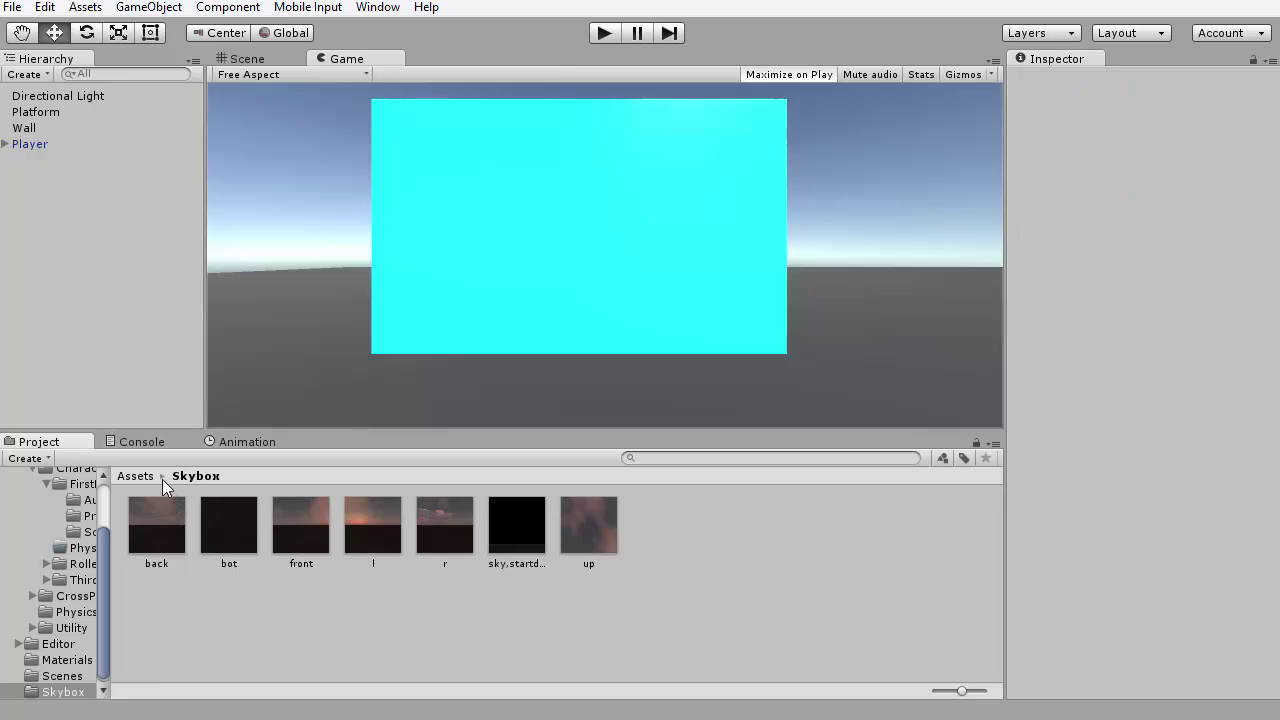
- Add a Skybox component to the Player's FirstPersonCharacter and set its Custom Skybox to the sky,startday material
click(36, 146)
click(6, 145)
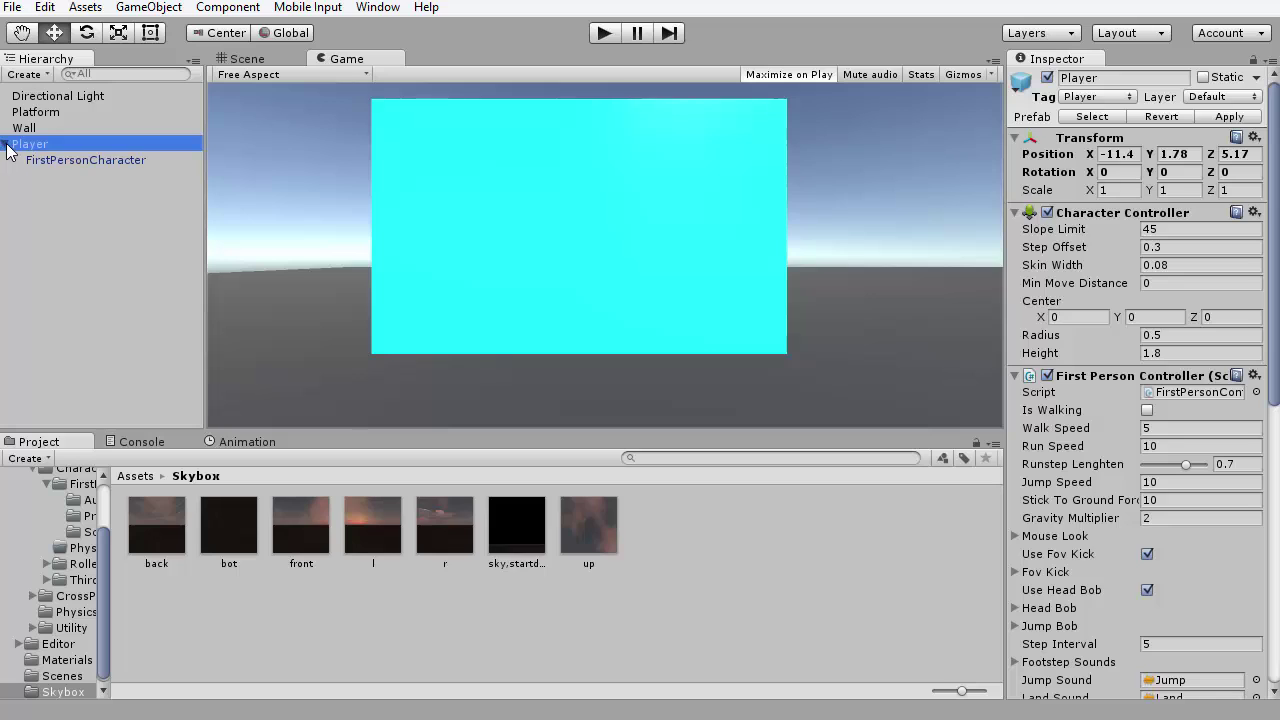
click(60, 162)
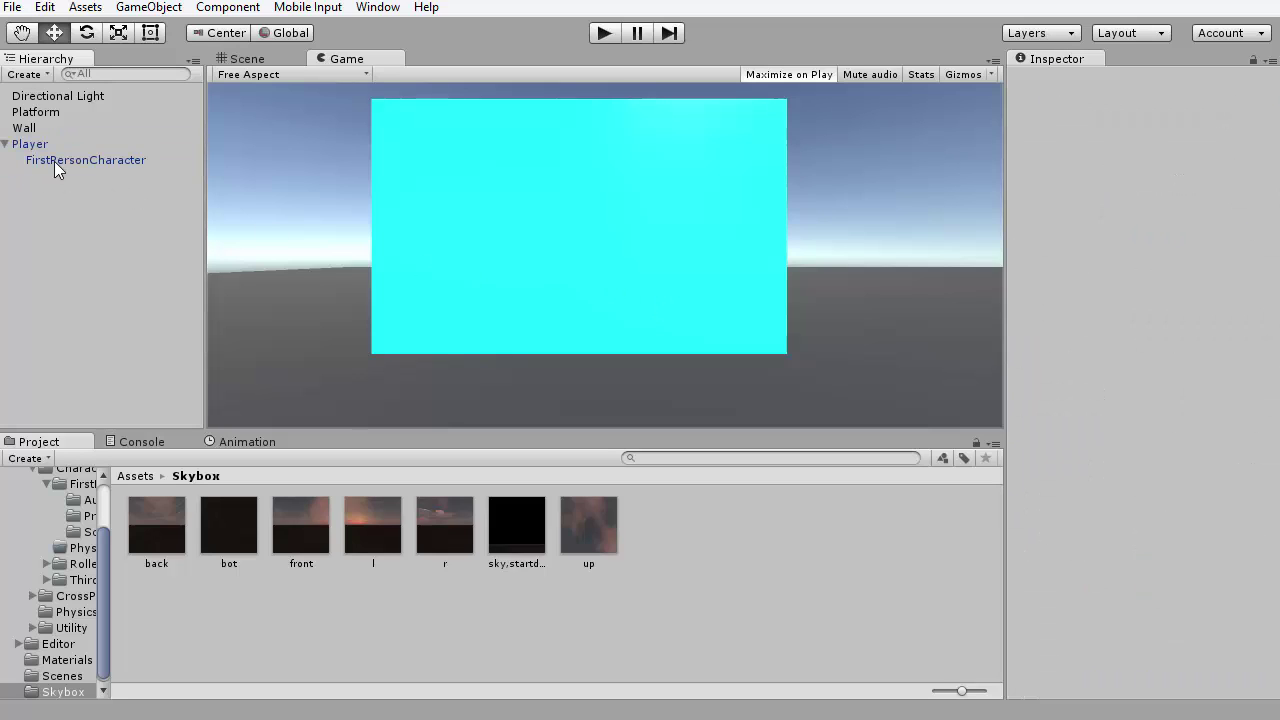
click(57, 162)
click(1126, 541)
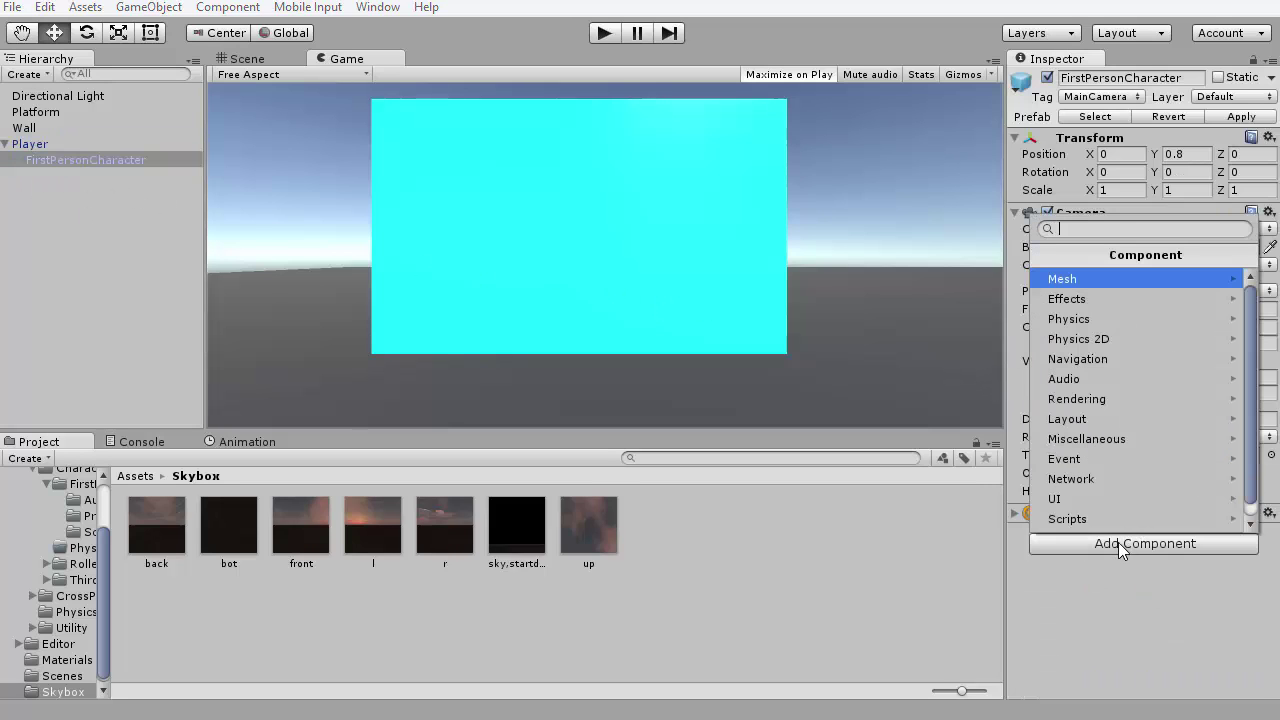
text(skybo)
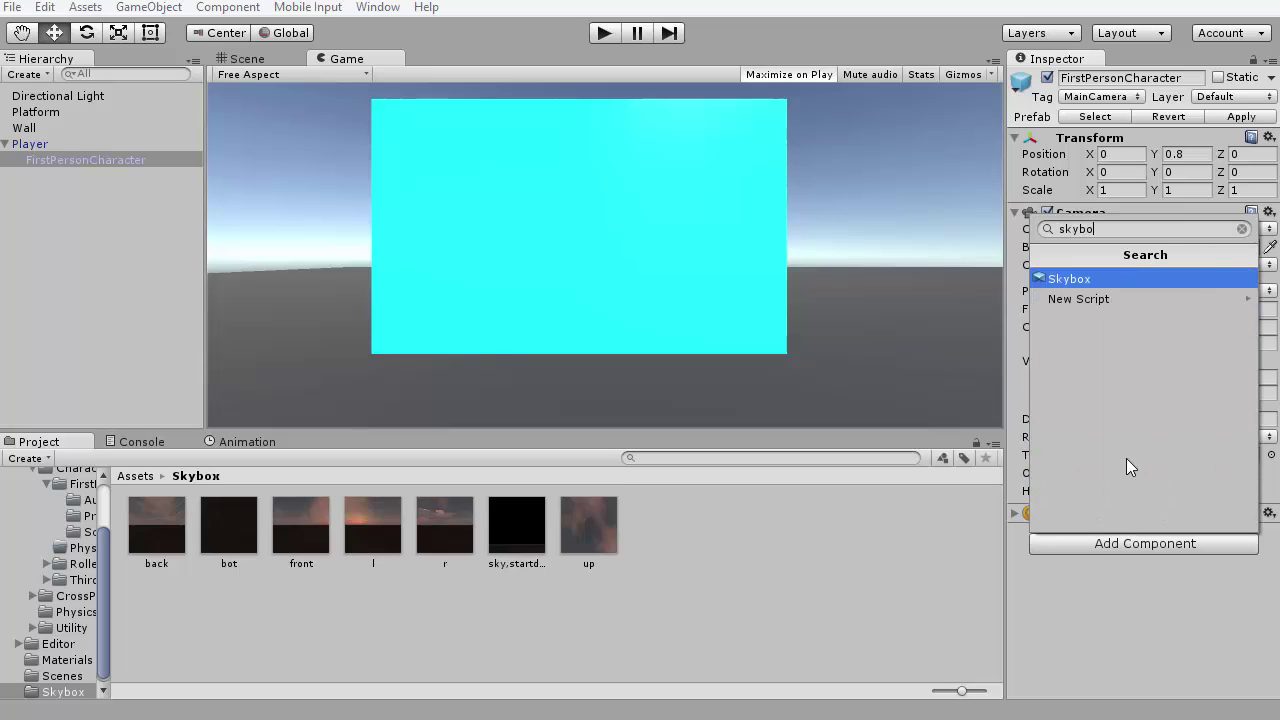
text(x)
click(1070, 281)
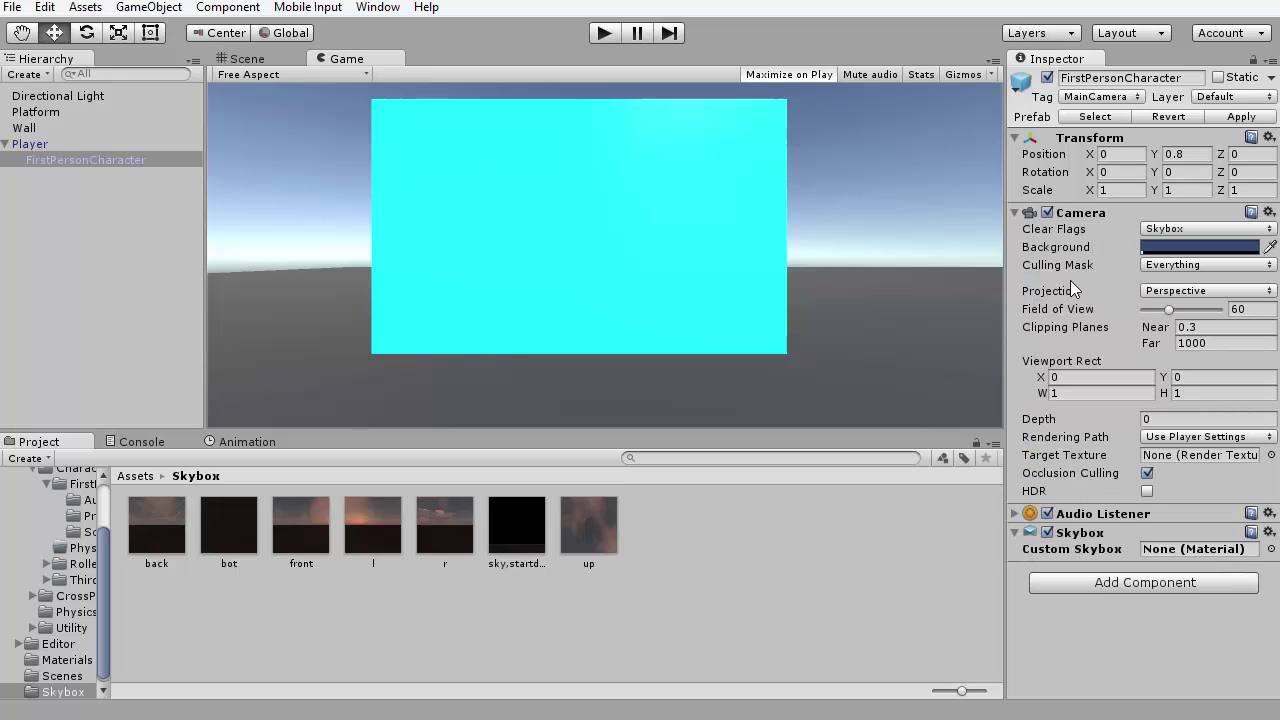
drag(516, 524, 1176, 562)
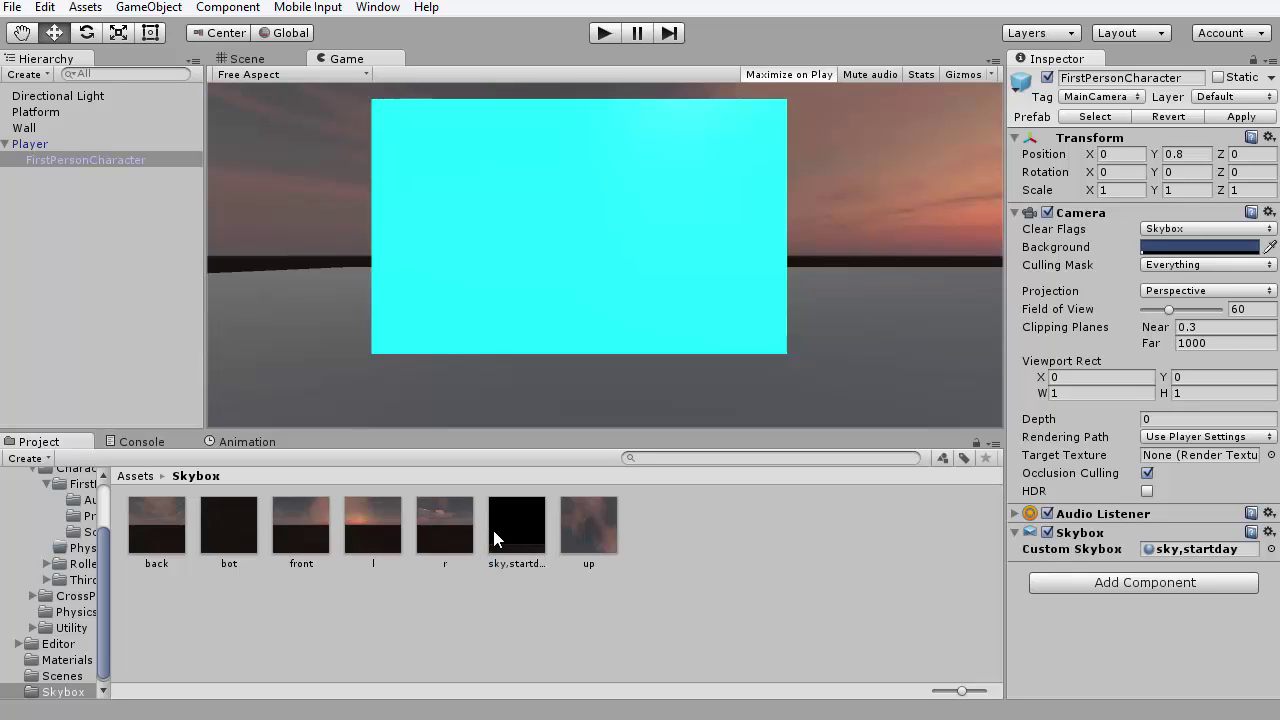
click(122, 478)
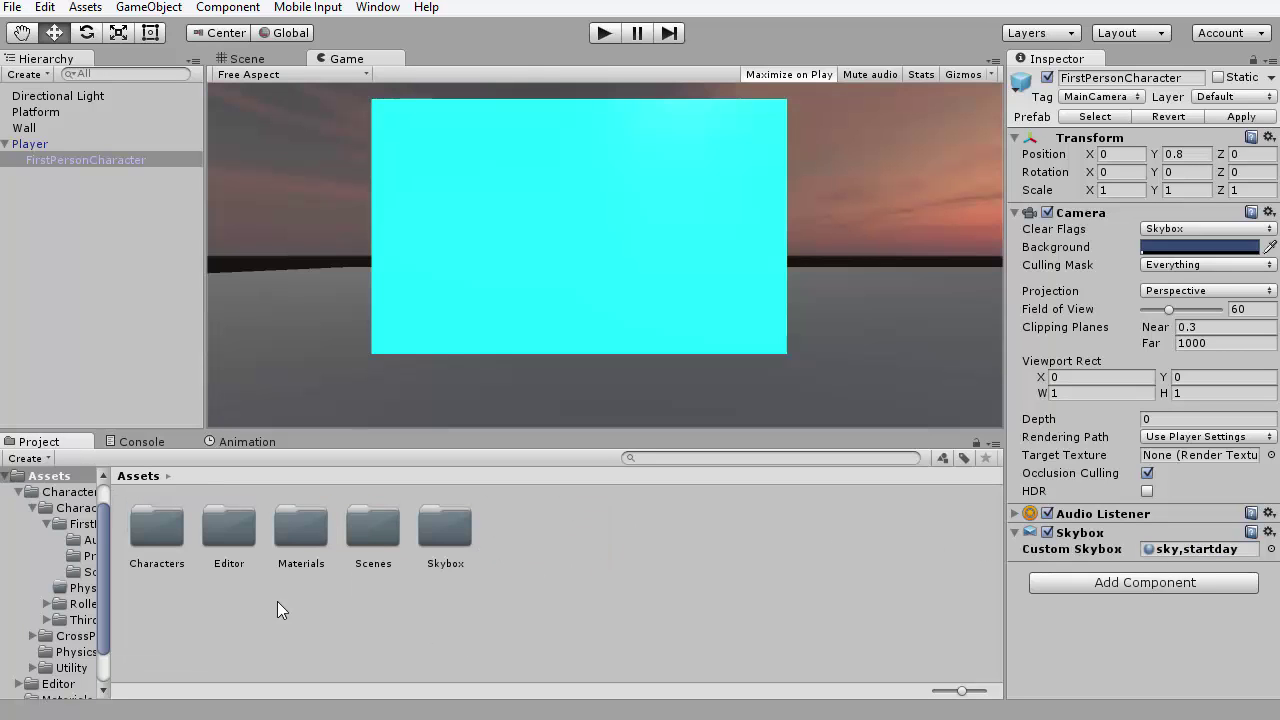
- Play-test the scene by walking the Player around the platform to check the sunset skybox, and stop playback
click(603, 33)
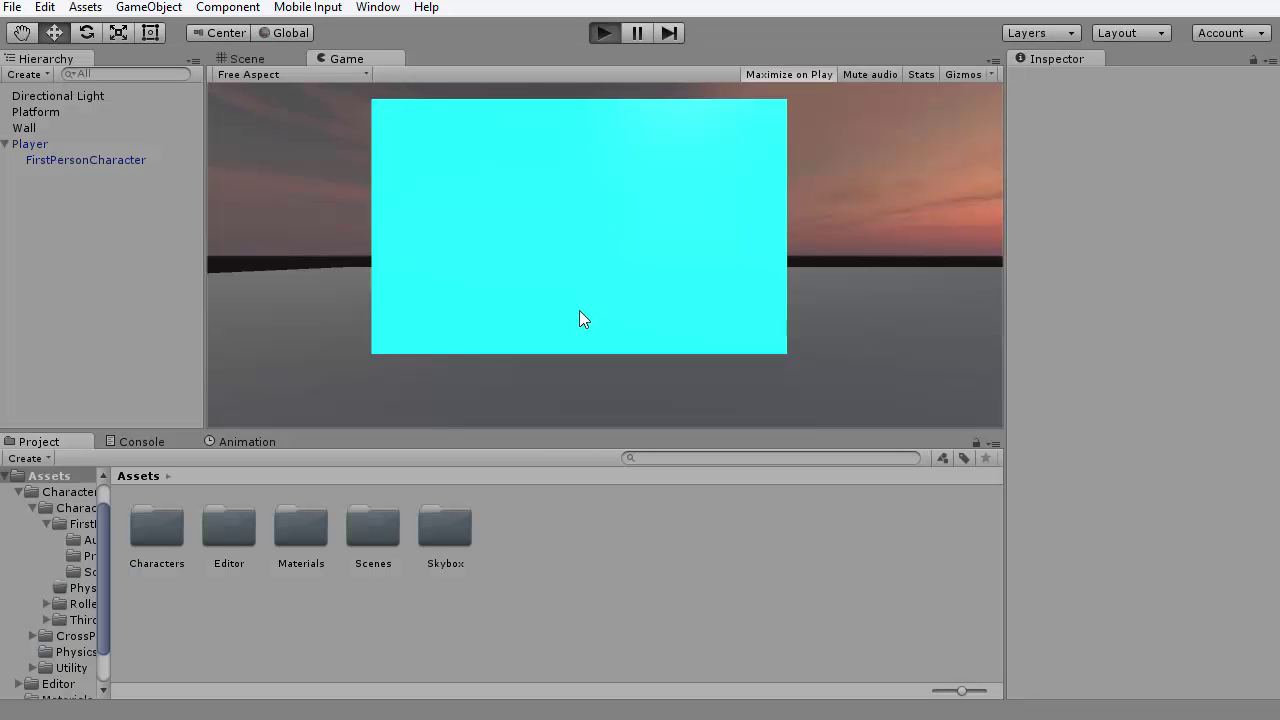
key(w)
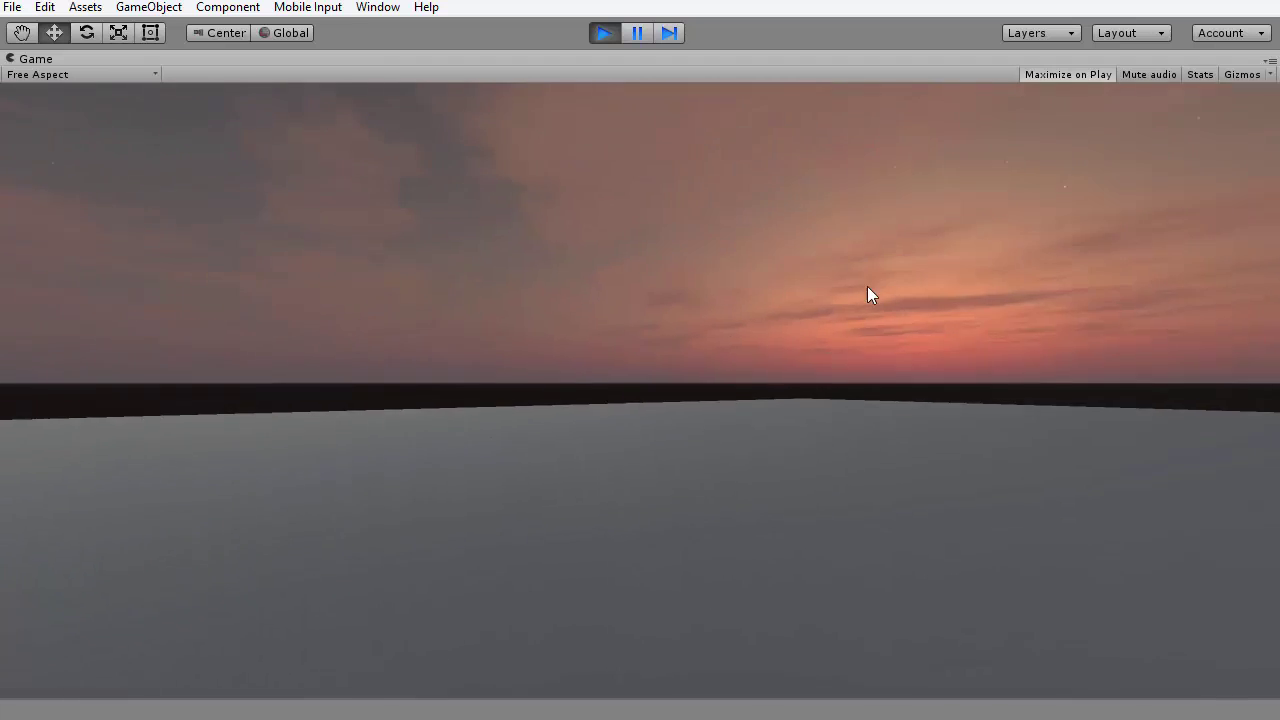
key(w)
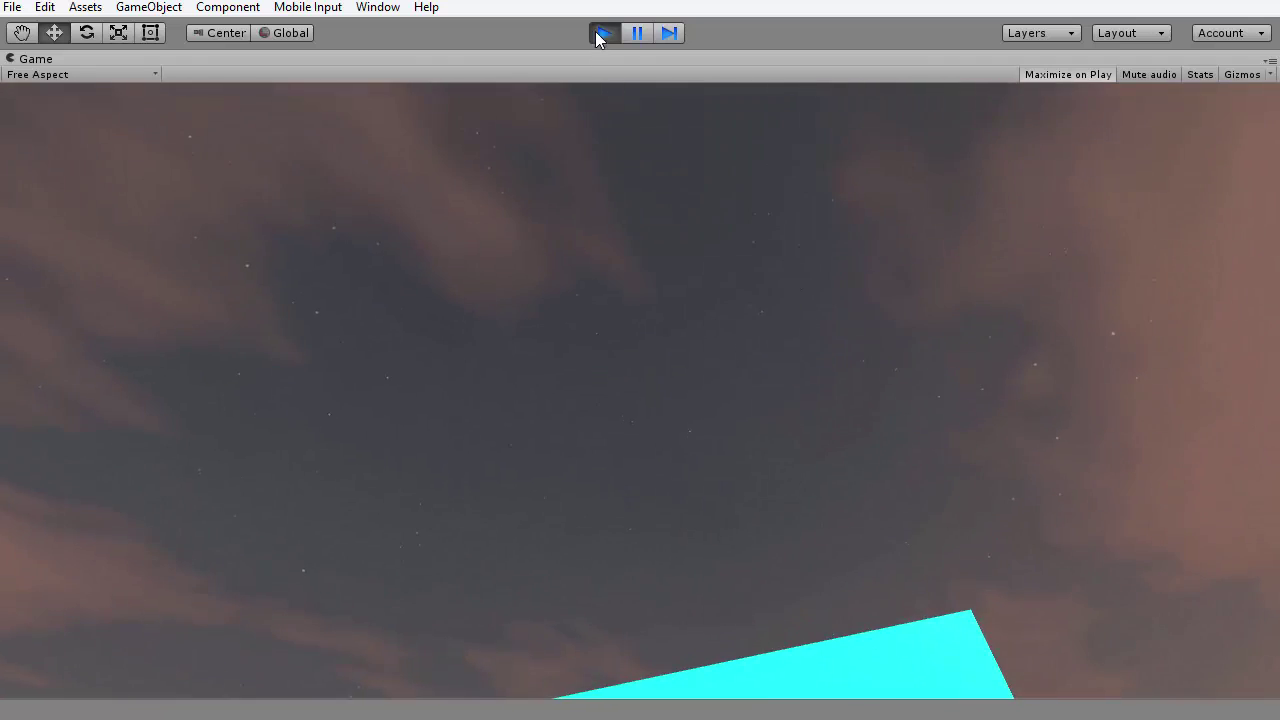
click(604, 33)
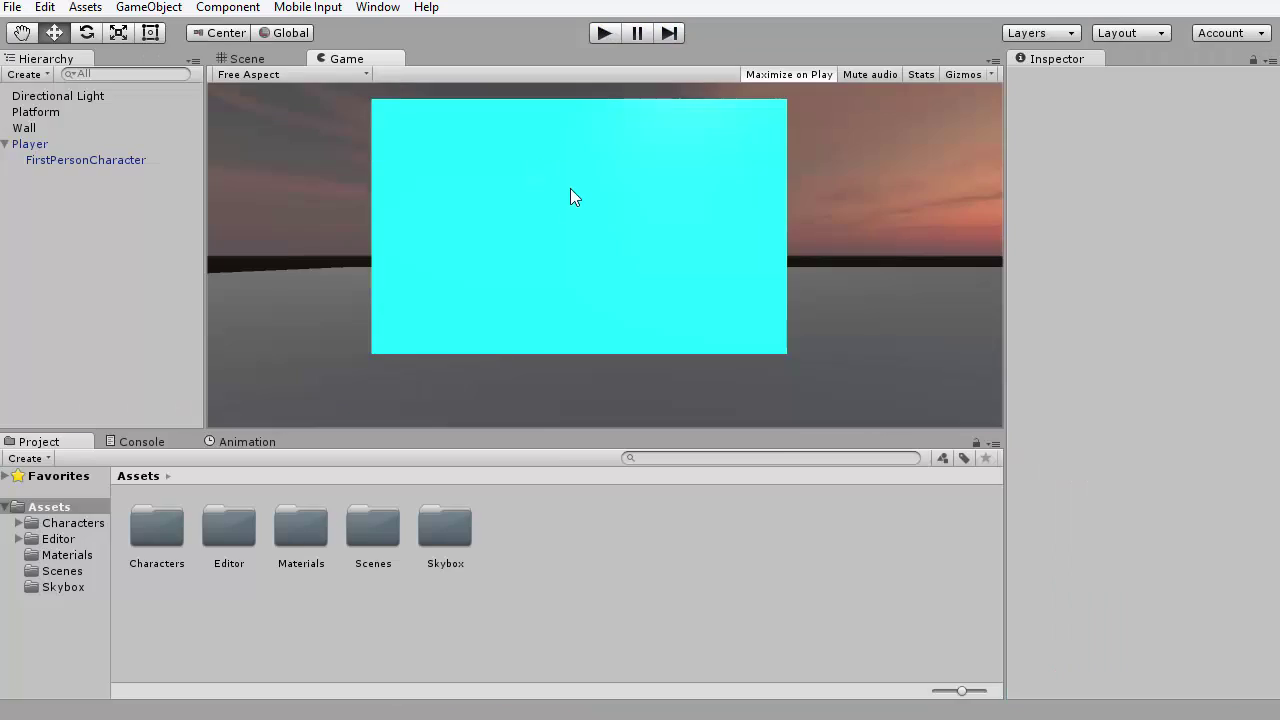
- Create a folder named Audio in Assets and open it
right_click(514, 540)
mouse_move(571, 194)
click(837, 200)
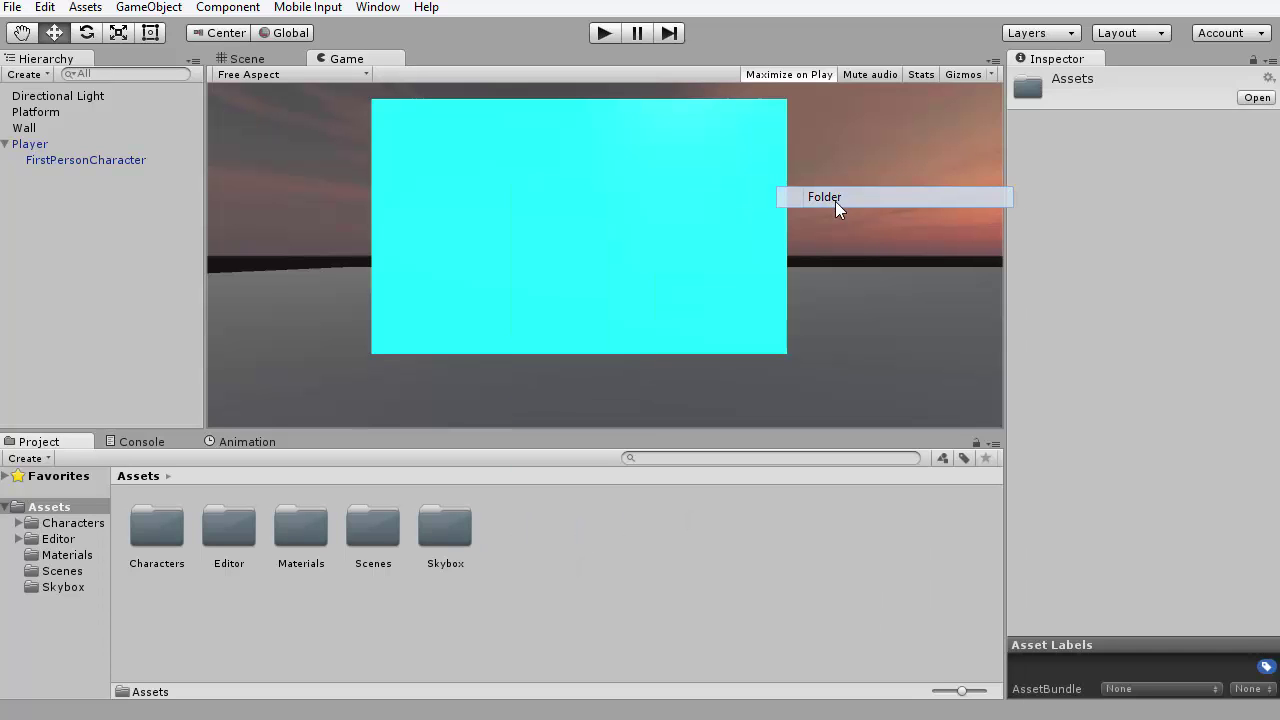
text(Audio)
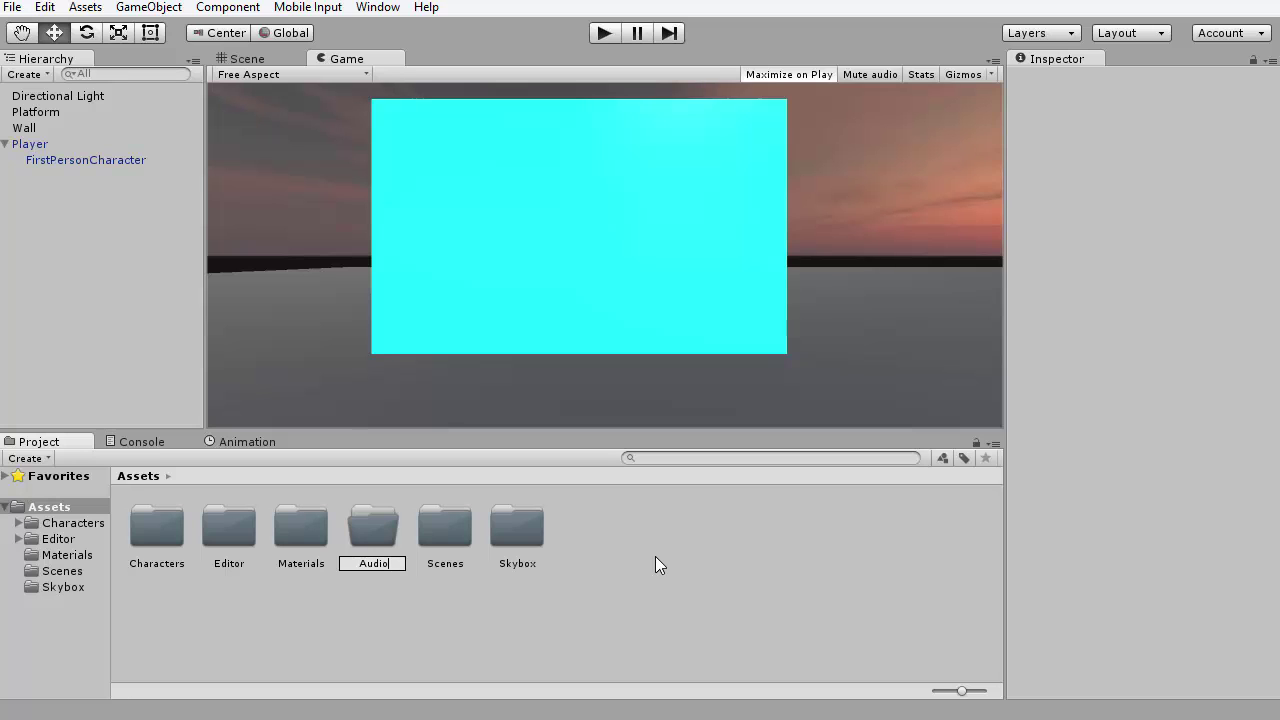
key(Return)
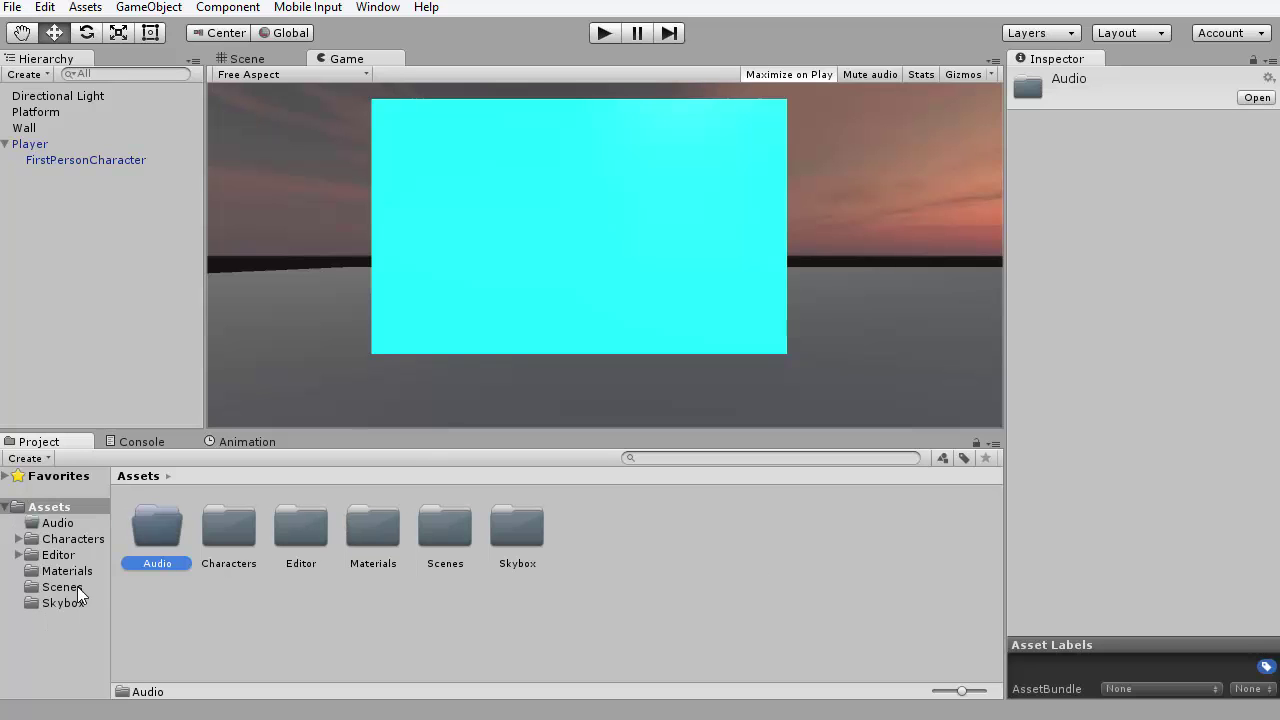
double_click(140, 524)
right_click(161, 524)
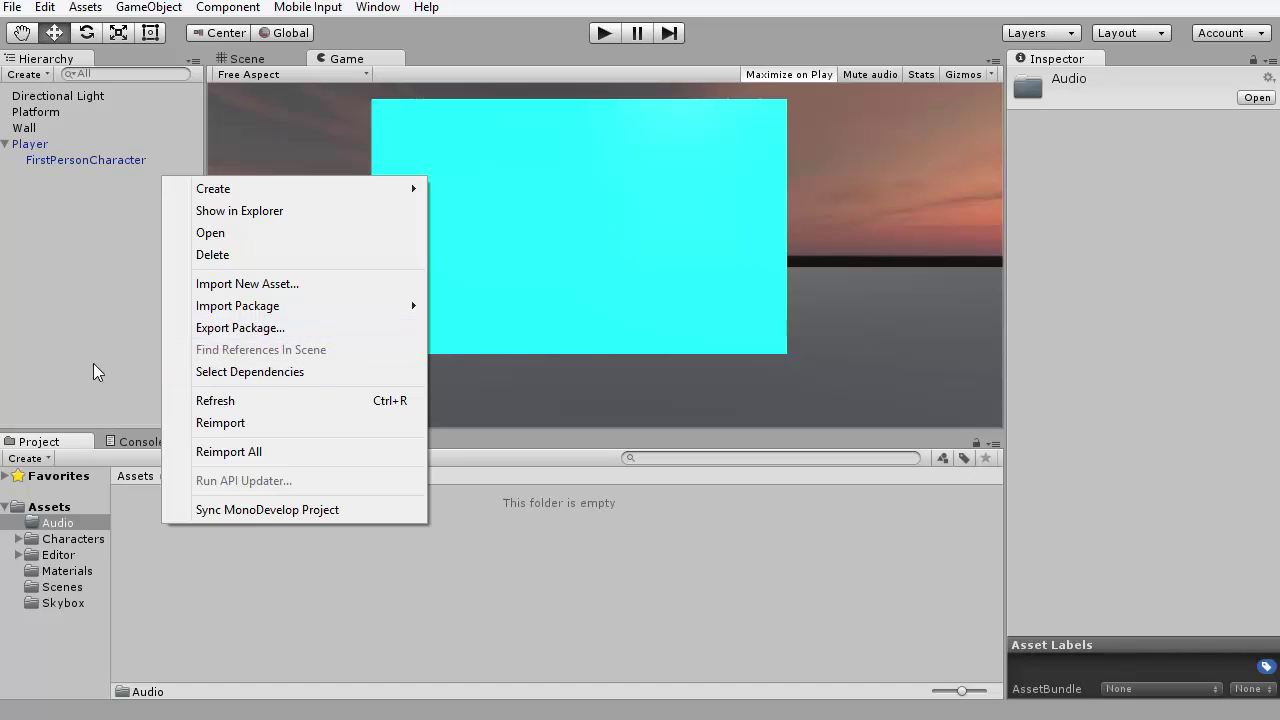
click(162, 548)
right_click(166, 548)
click(186, 562)
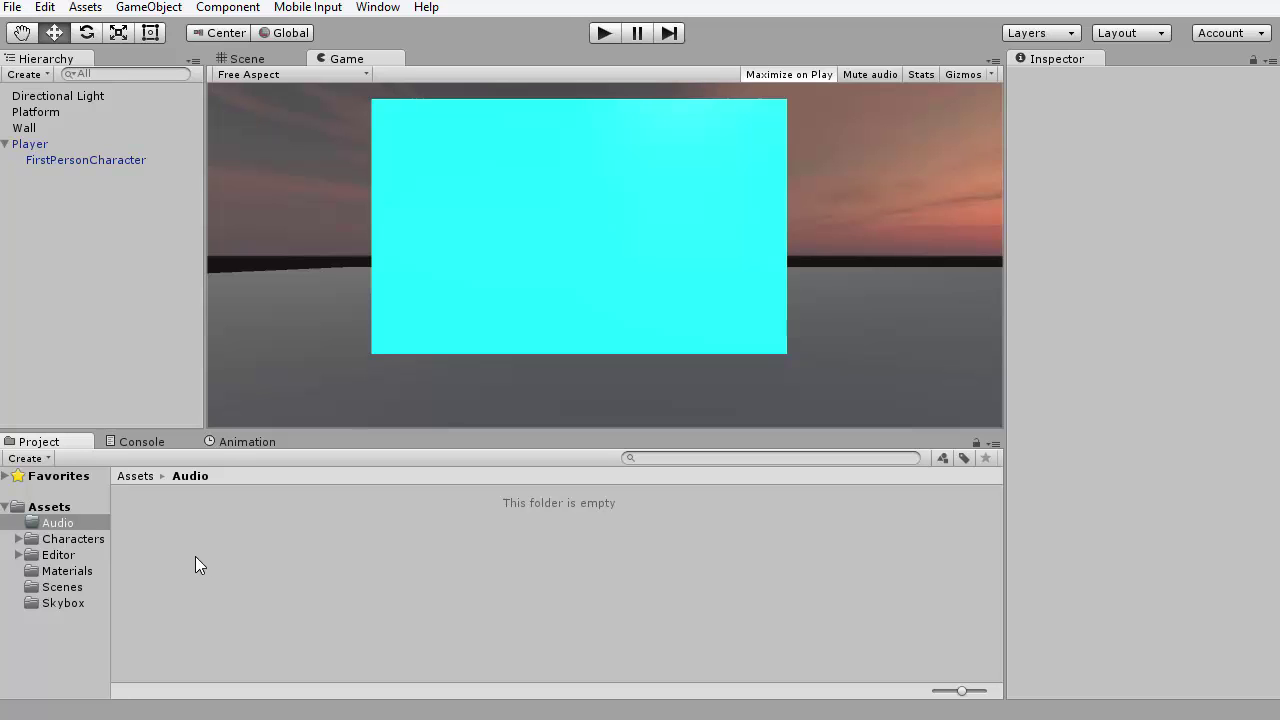
right_click(195, 556)
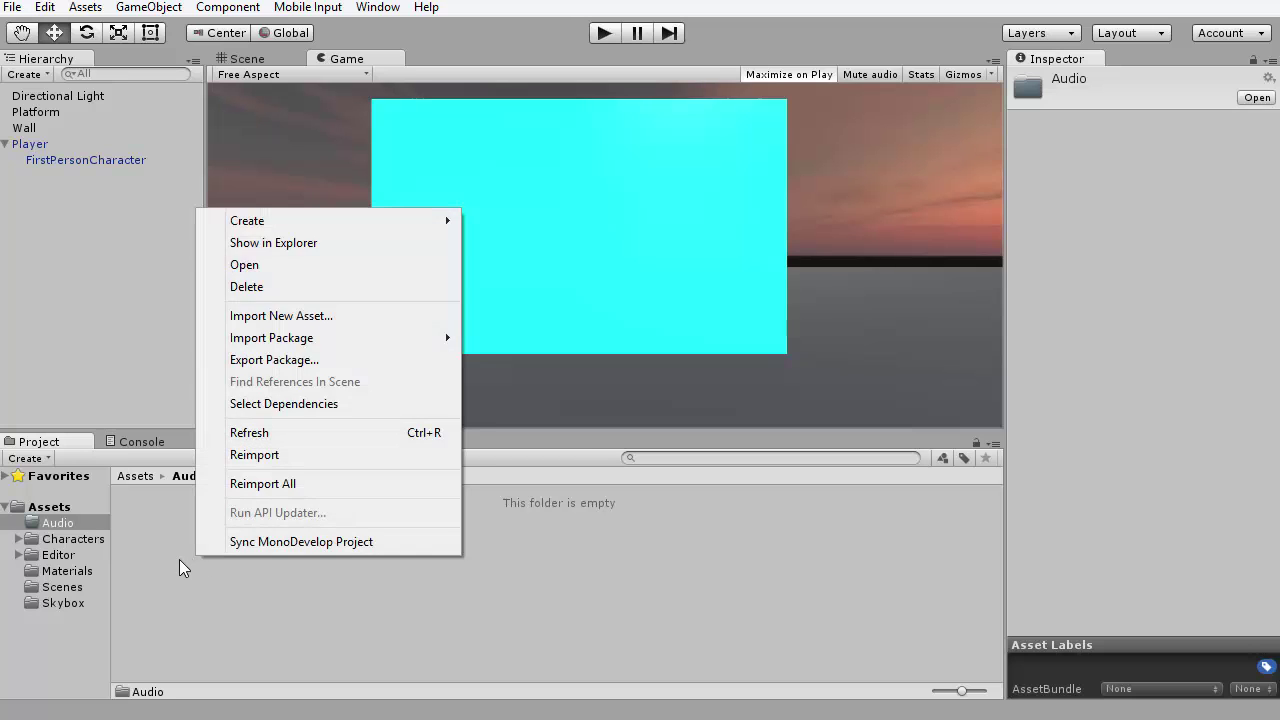
click(179, 559)
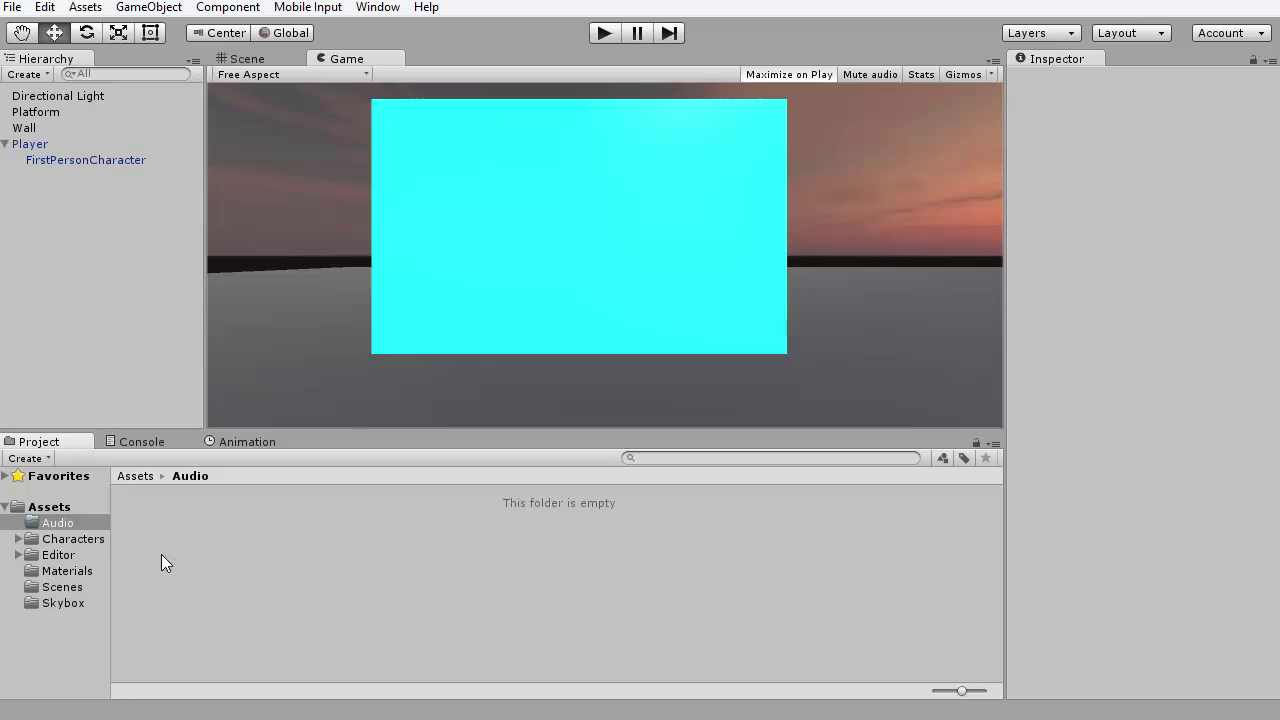
- Import the Sunny Day sound file from the My Minecraft folder in Music into the Audio folder
right_click(151, 513)
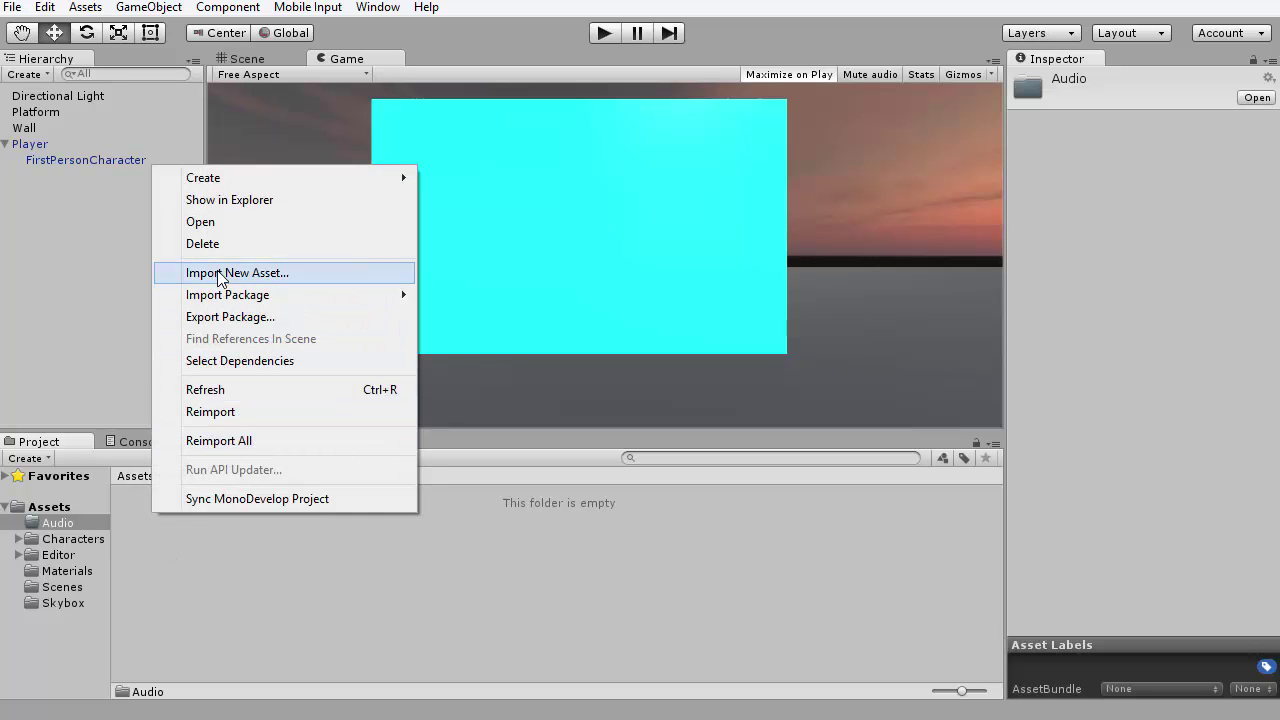
click(210, 273)
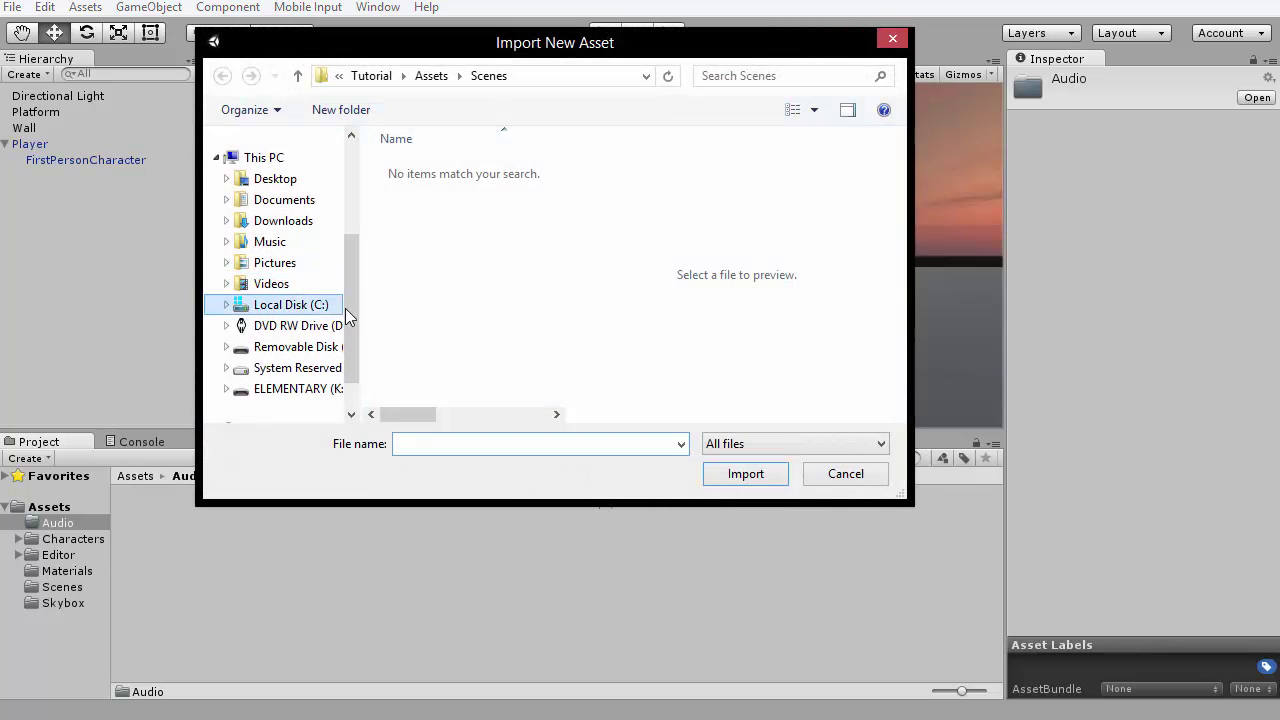
click(334, 245)
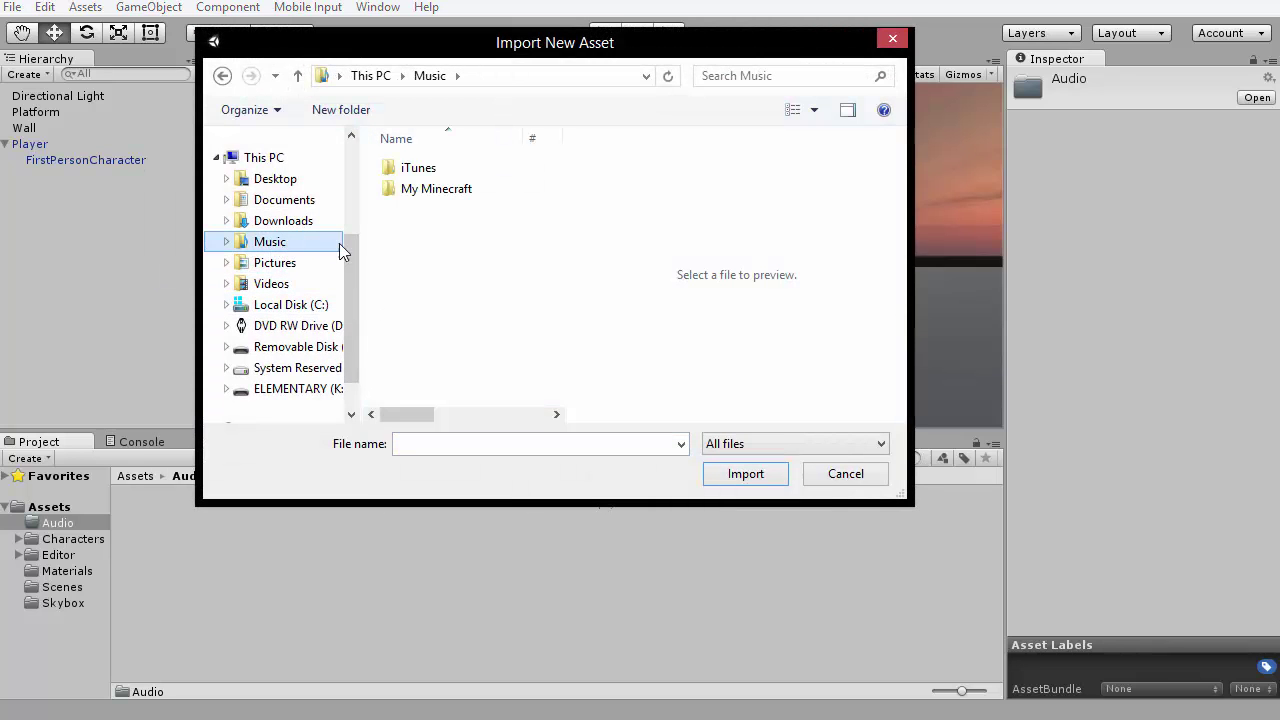
double_click(440, 189)
double_click(419, 169)
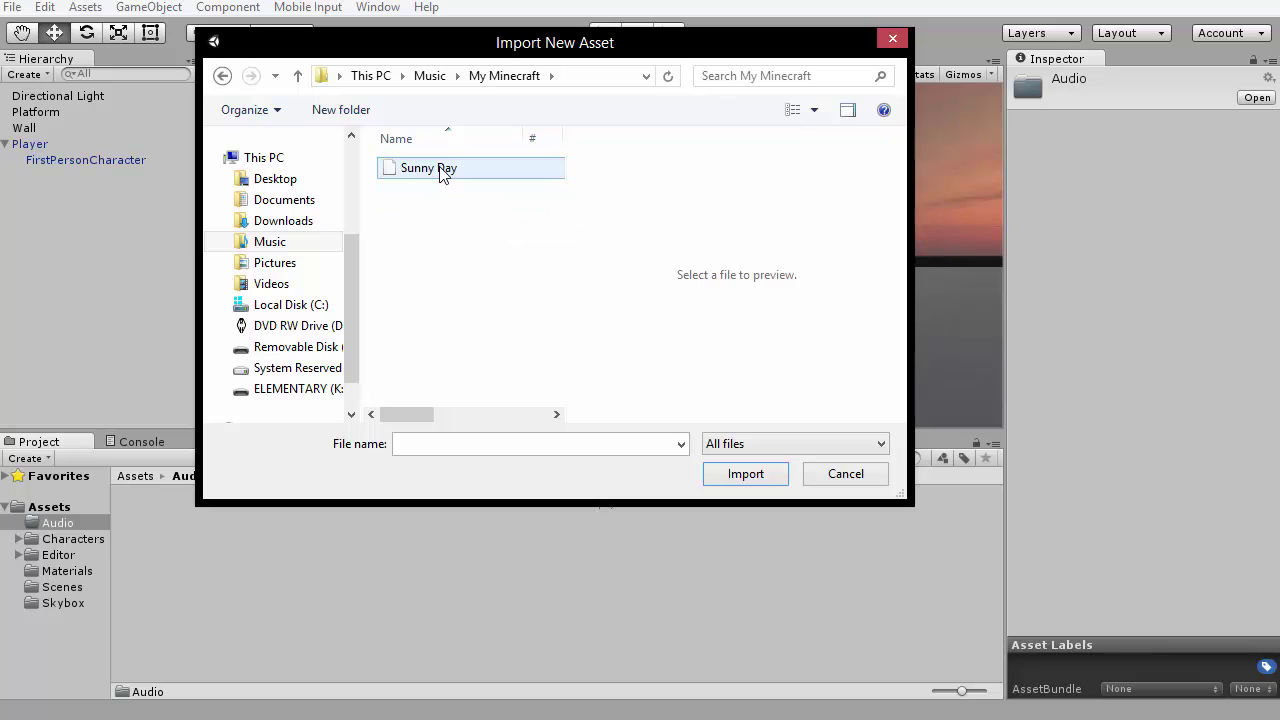
double_click(414, 168)
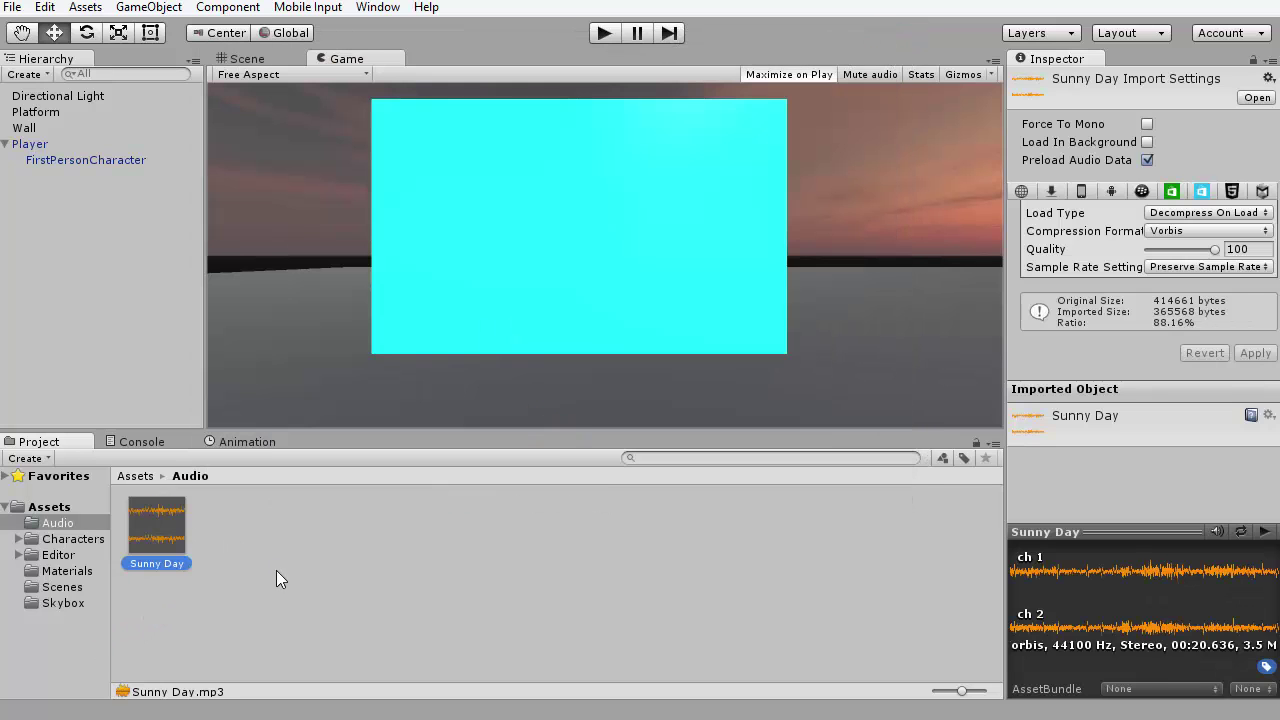
- Return to the Assets root folder and collapse the Player's children in the Hierarchy
click(411, 573)
click(145, 476)
click(110, 289)
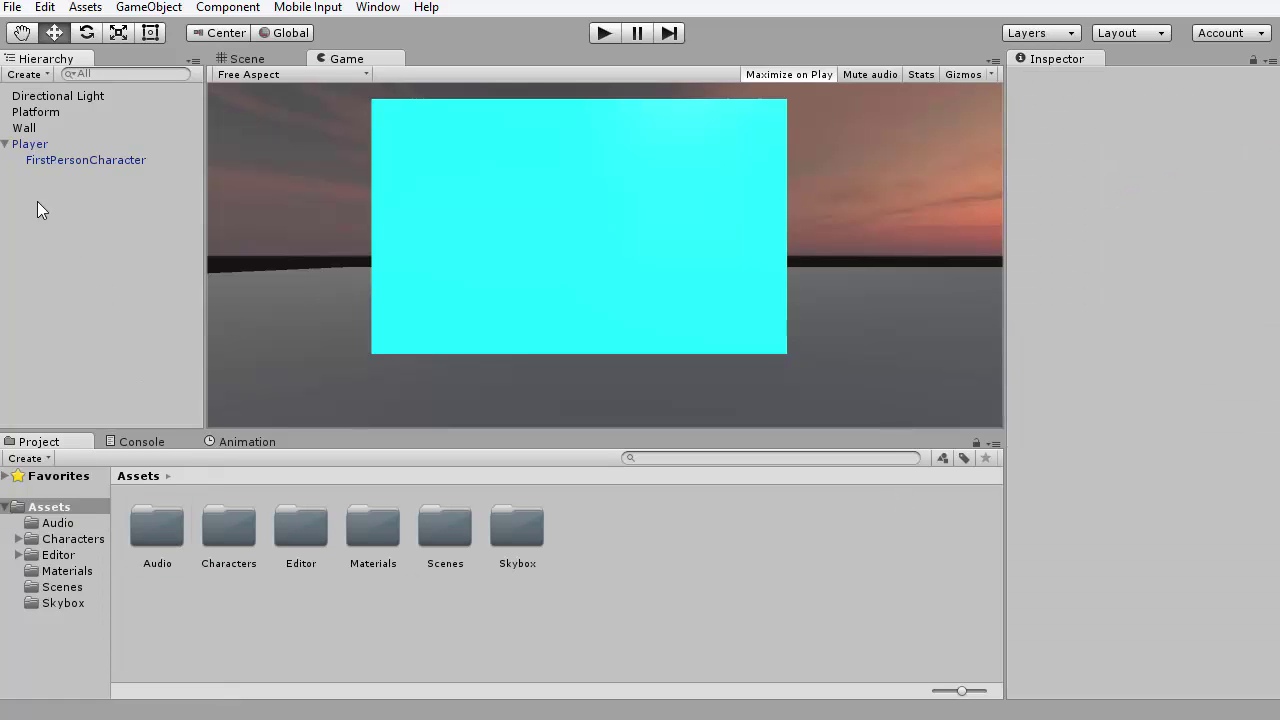
click(30, 144)
click(5, 144)
- Create an empty game object in the scene and name it Game_Manager
click(99, 244)
right_click(107, 238)
right_click(47, 190)
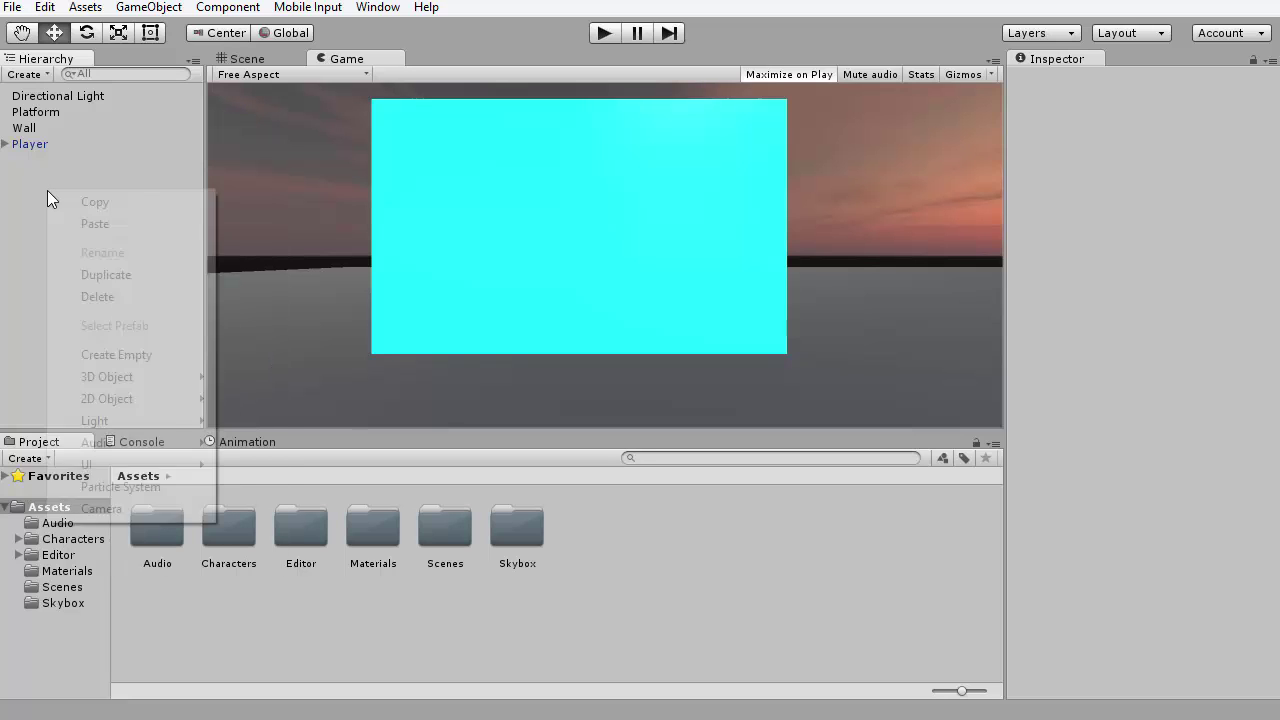
click(125, 355)
click(58, 162)
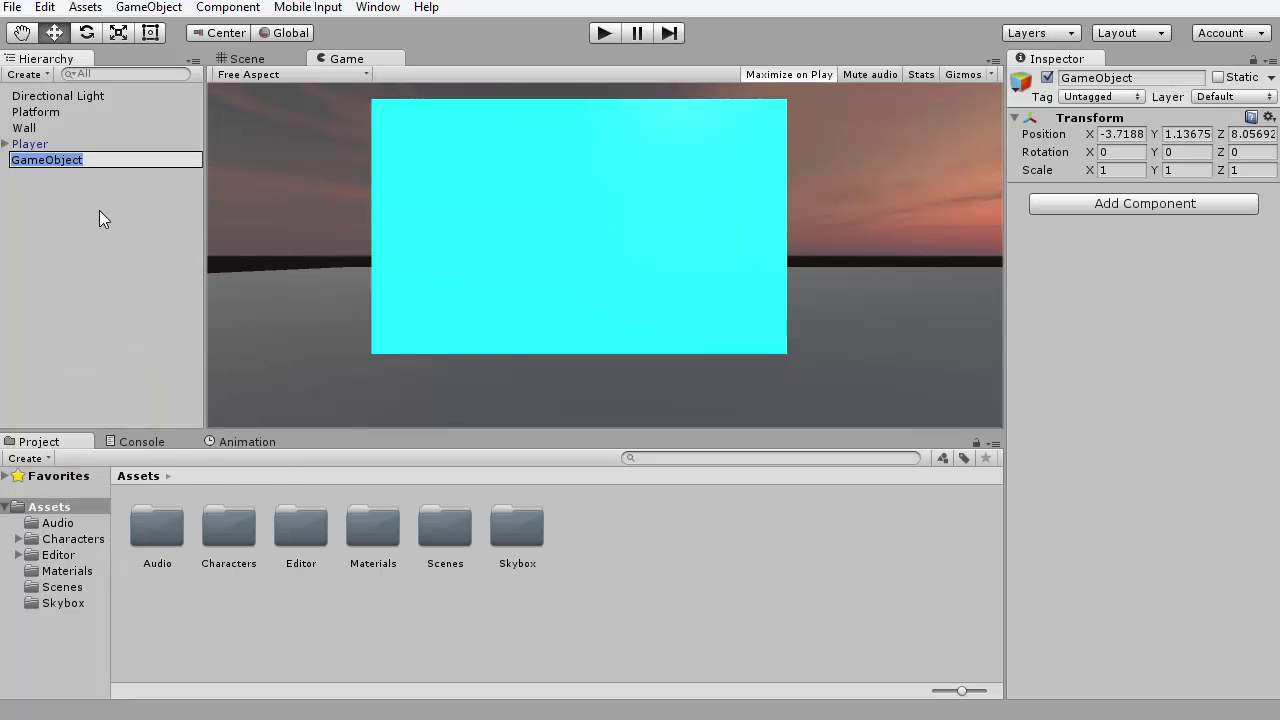
text(Game_M)
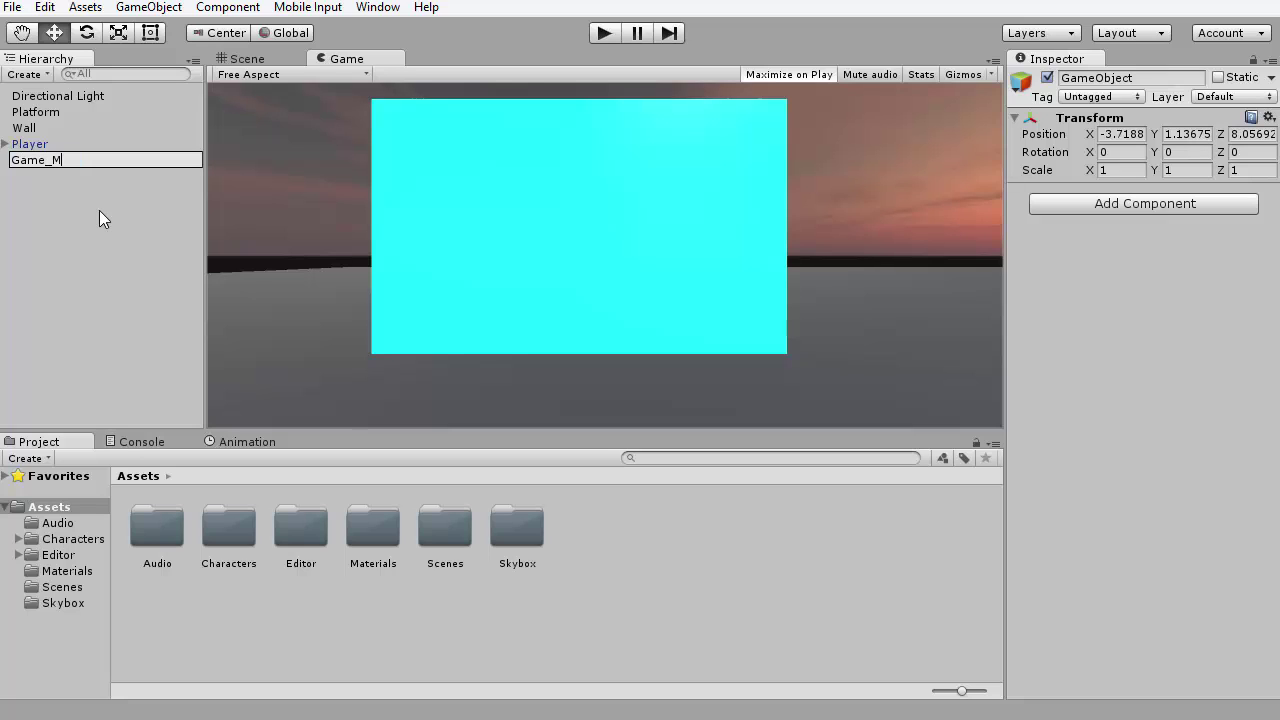
text(anager)
key(Return)
click(100, 198)
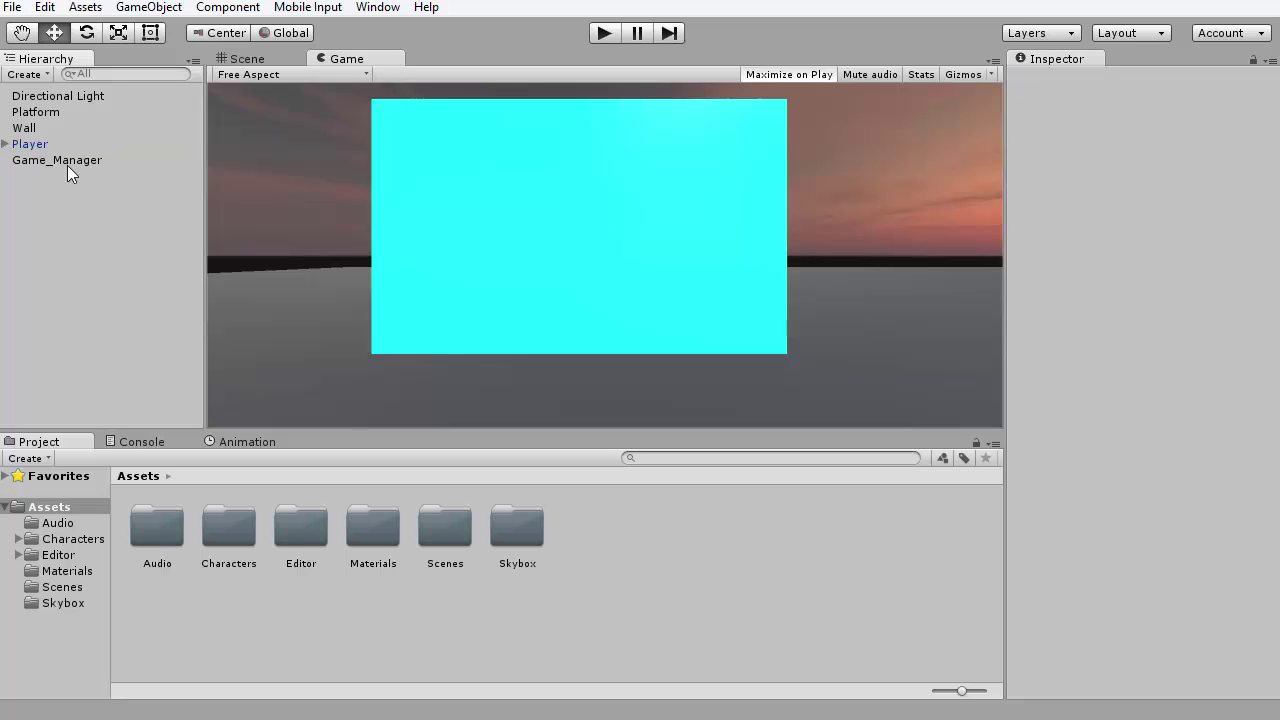
- Add an Audio Source component to Game_Manager and set its Volume to 0.4
click(52, 162)
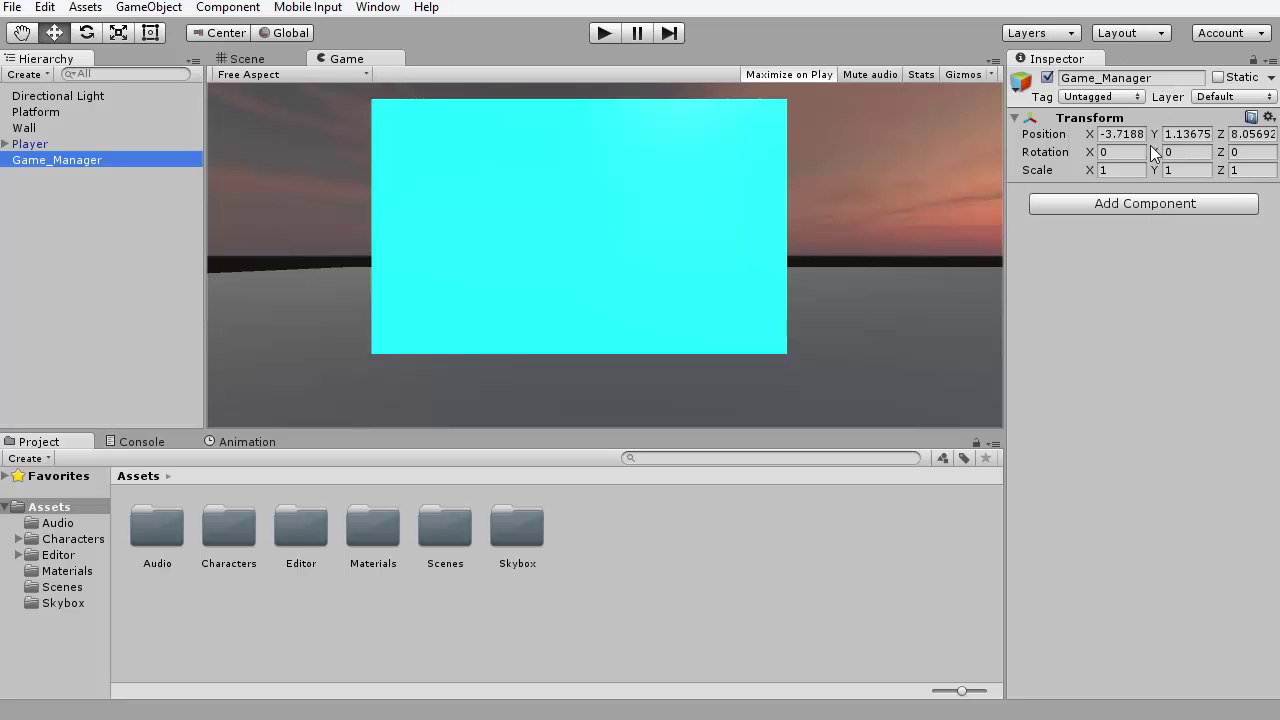
click(1134, 209)
key(BackSpace)
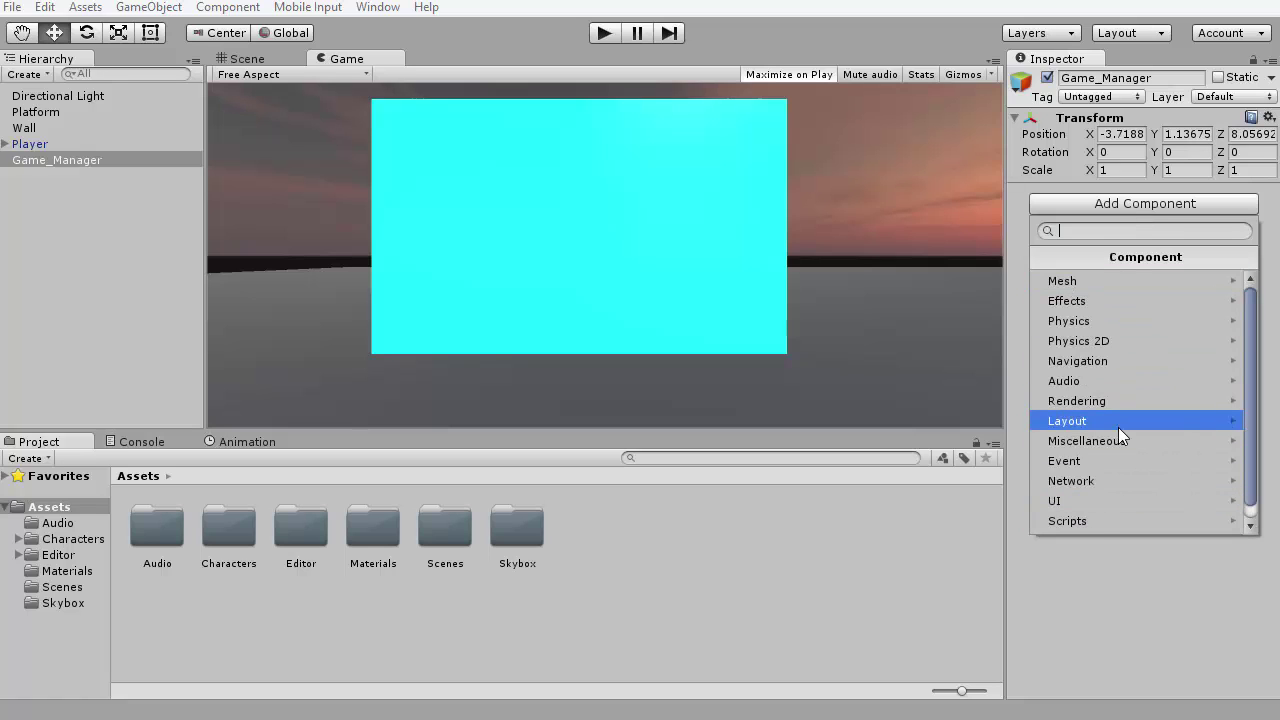
scroll(1118, 427, down, 1)
scroll(1118, 427, up, 1)
text(audio)
click(1140, 438)
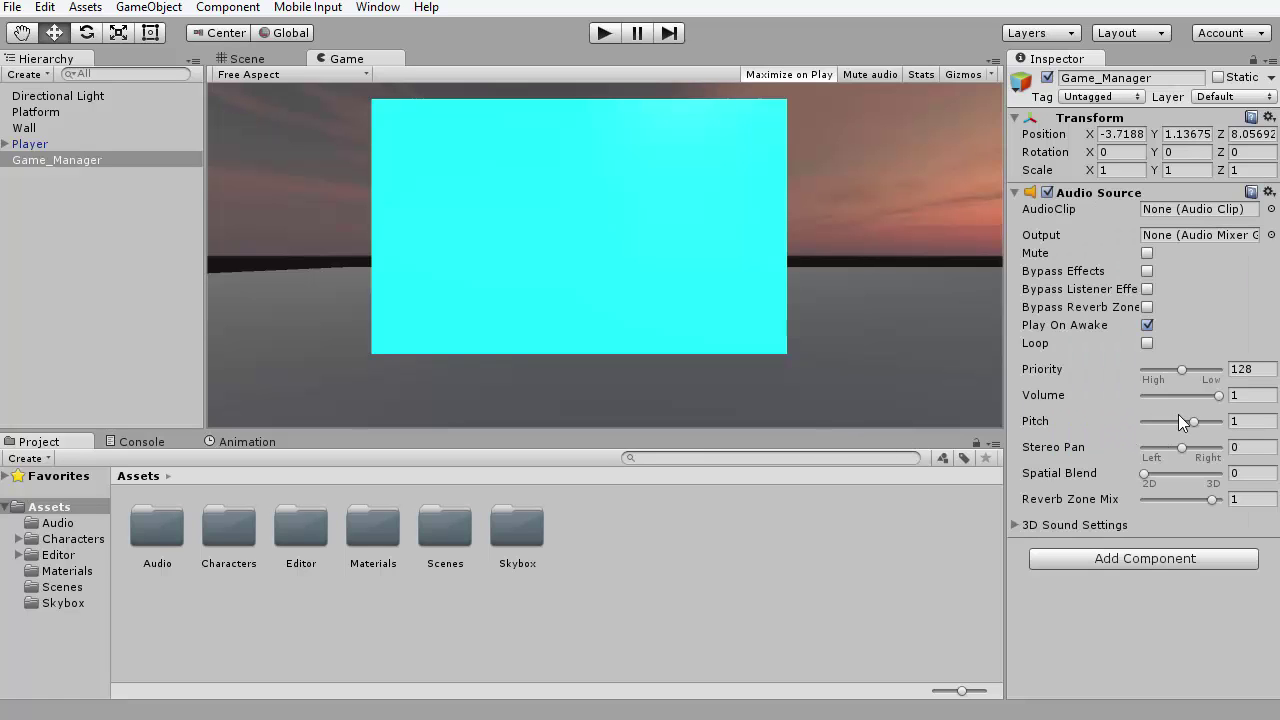
click(1234, 396)
text(.4)
- Assign the Sunny Day clip to Game_Manager's Audio Source as its AudioClip and enable Loop
double_click(172, 529)
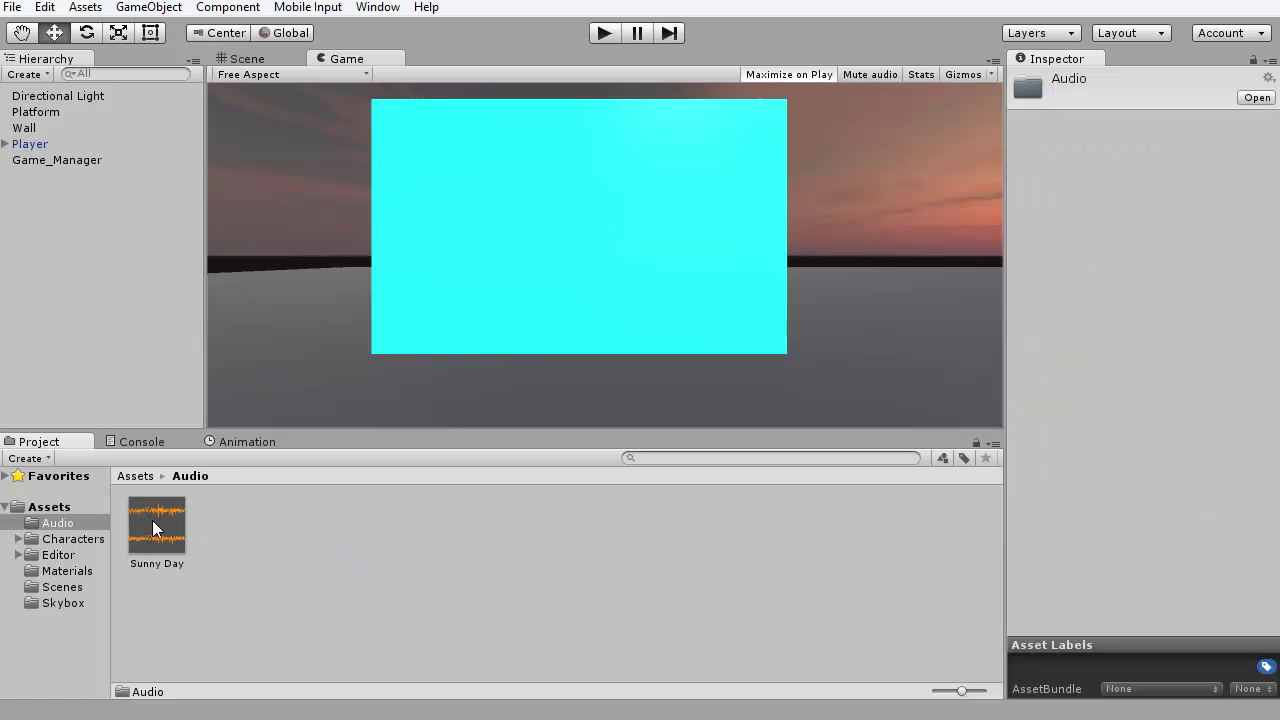
click(50, 160)
drag(160, 530, 1219, 208)
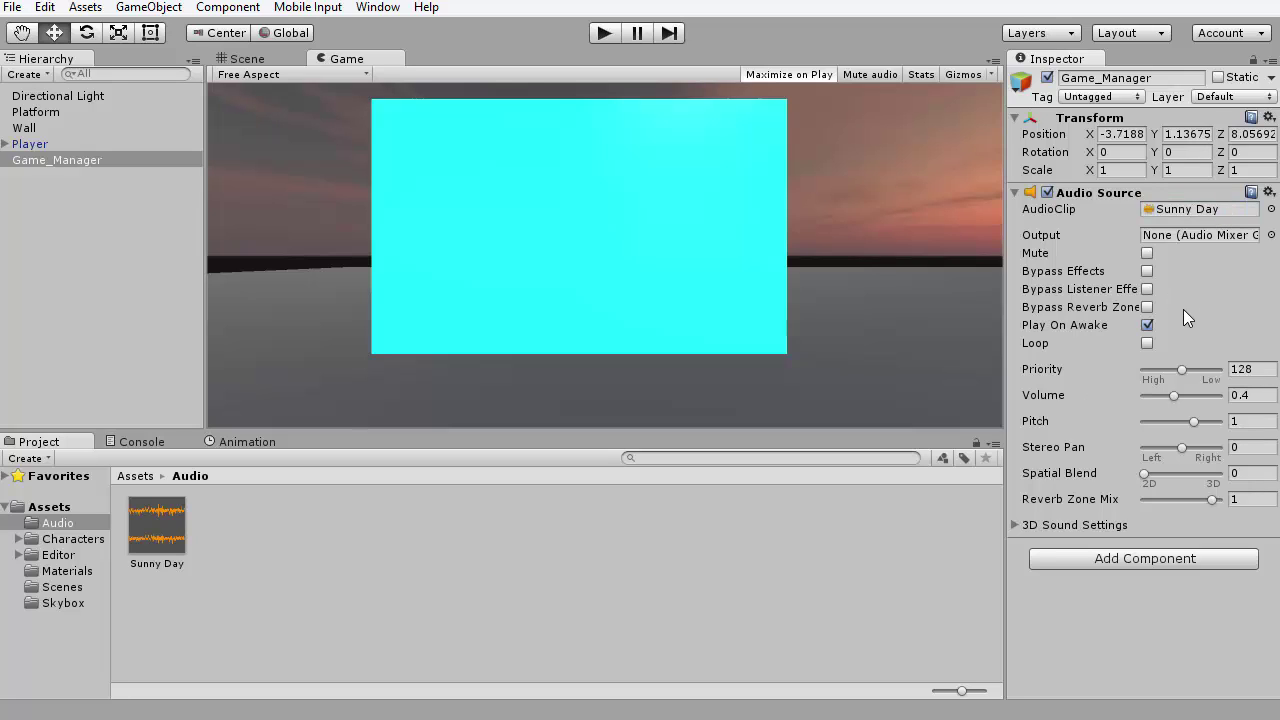
click(1147, 343)
- Return to the Assets root folder, then play-test the scene to check the background music, and stop playback
click(444, 540)
click(137, 476)
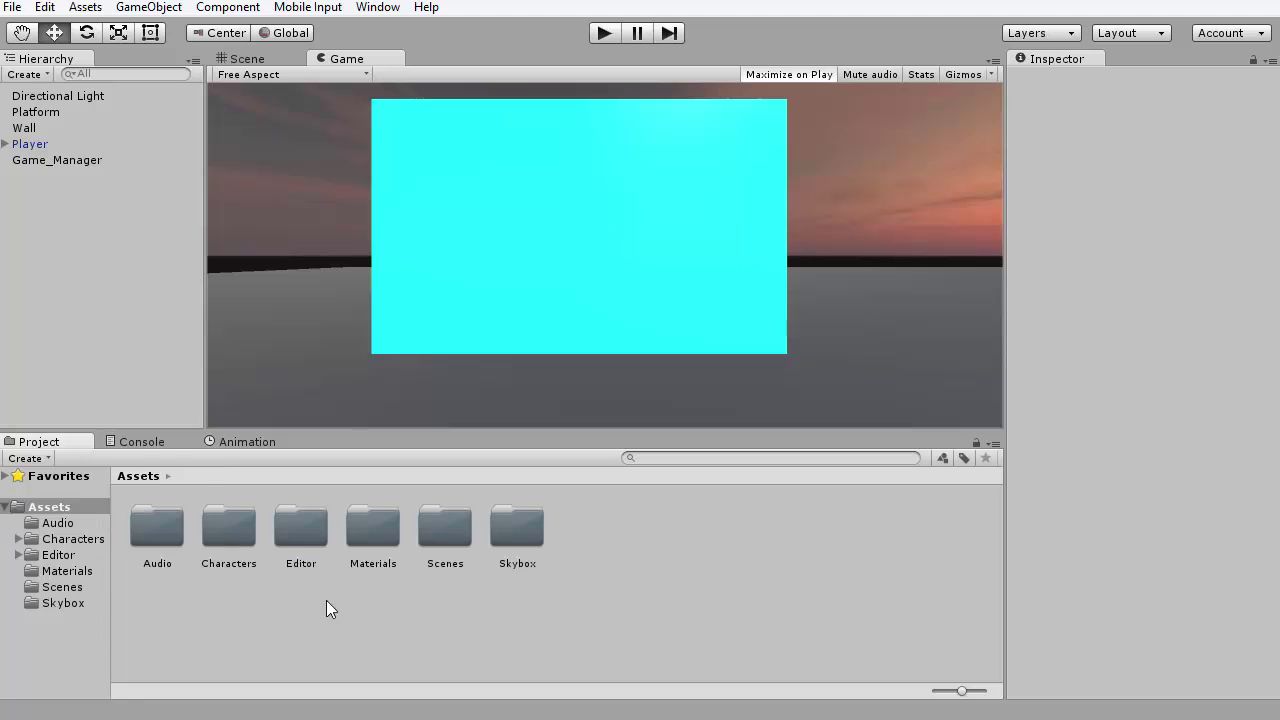
click(604, 32)
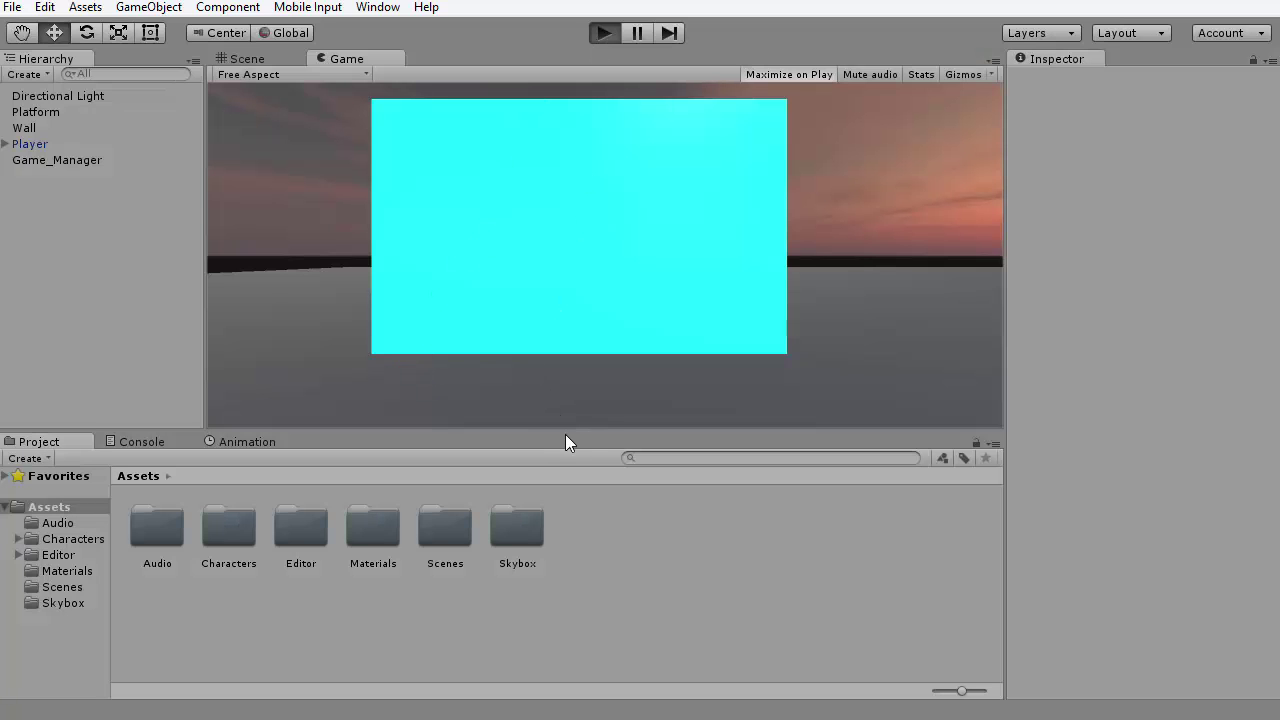
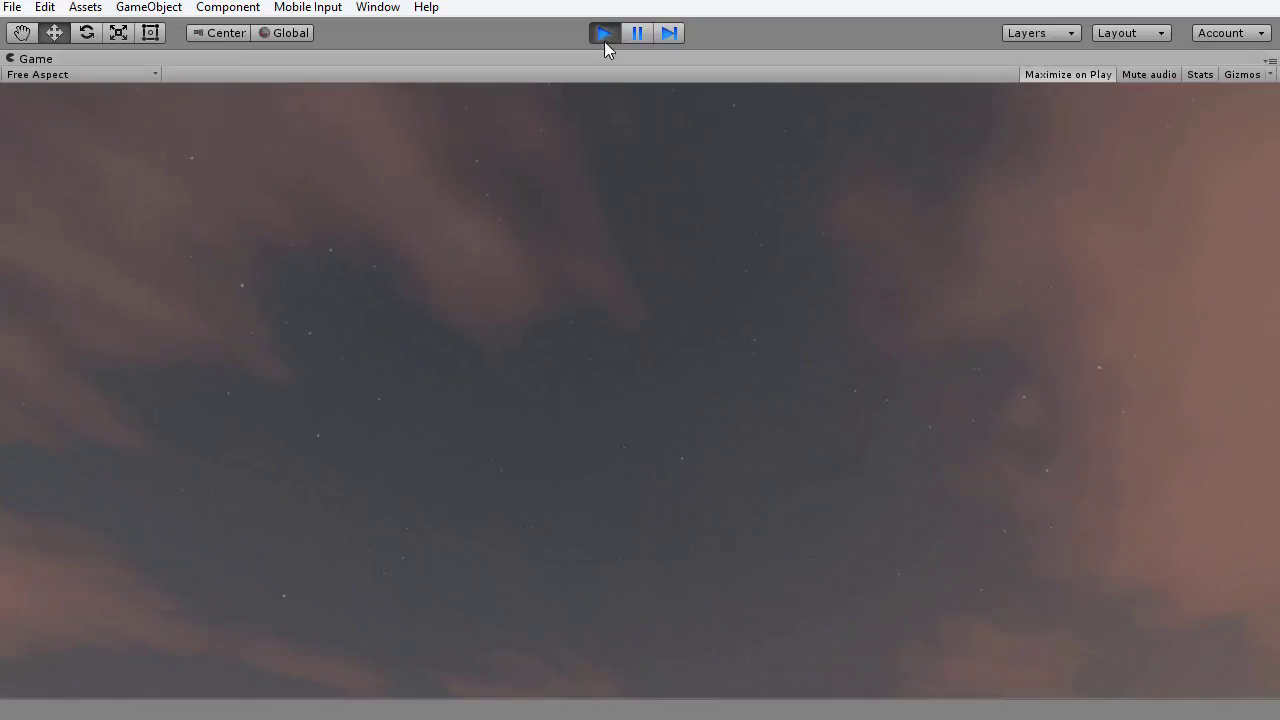
click(604, 35)
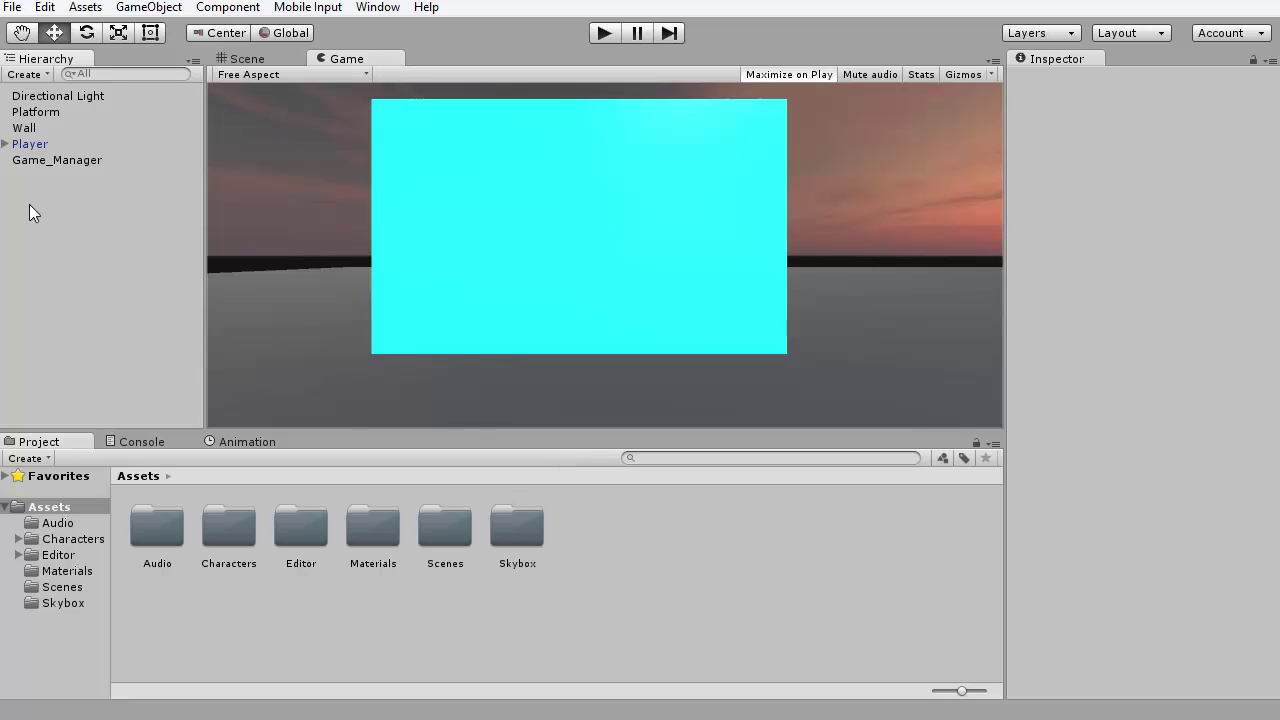
- Create a folder named Scripts in Assets
right_click(606, 555)
click(601, 549)
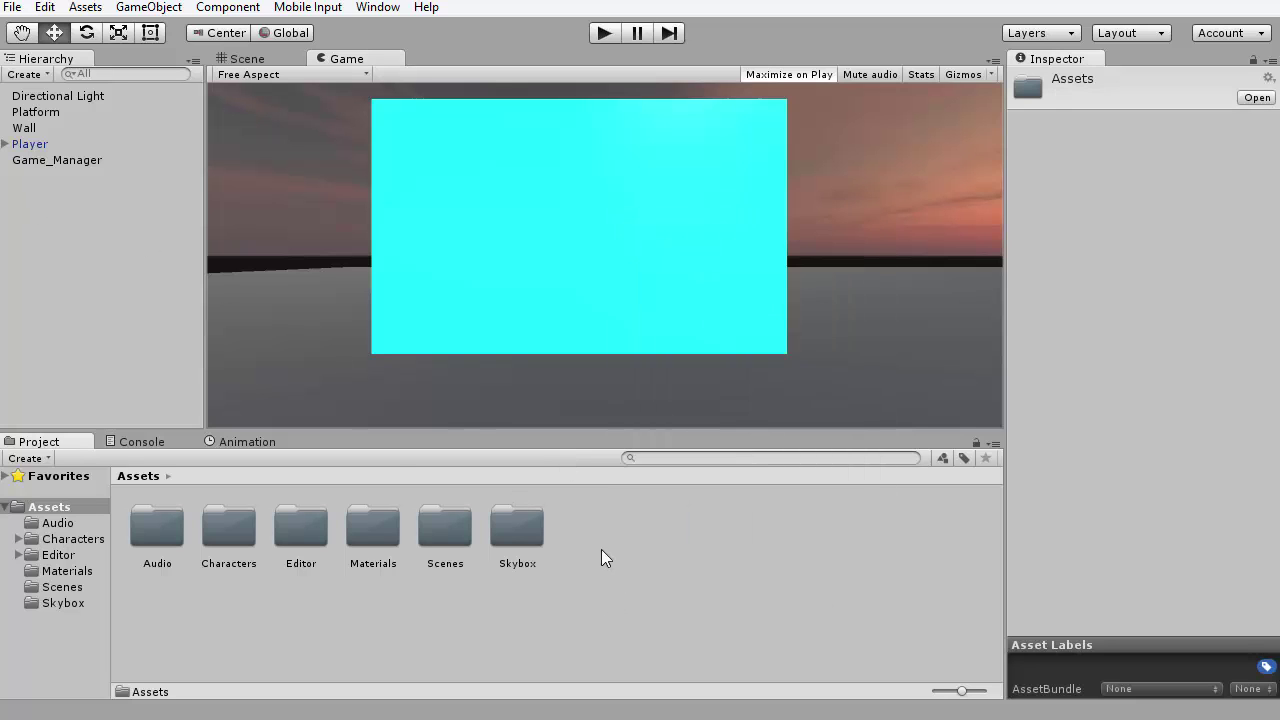
right_click(601, 549)
mouse_move(660, 222)
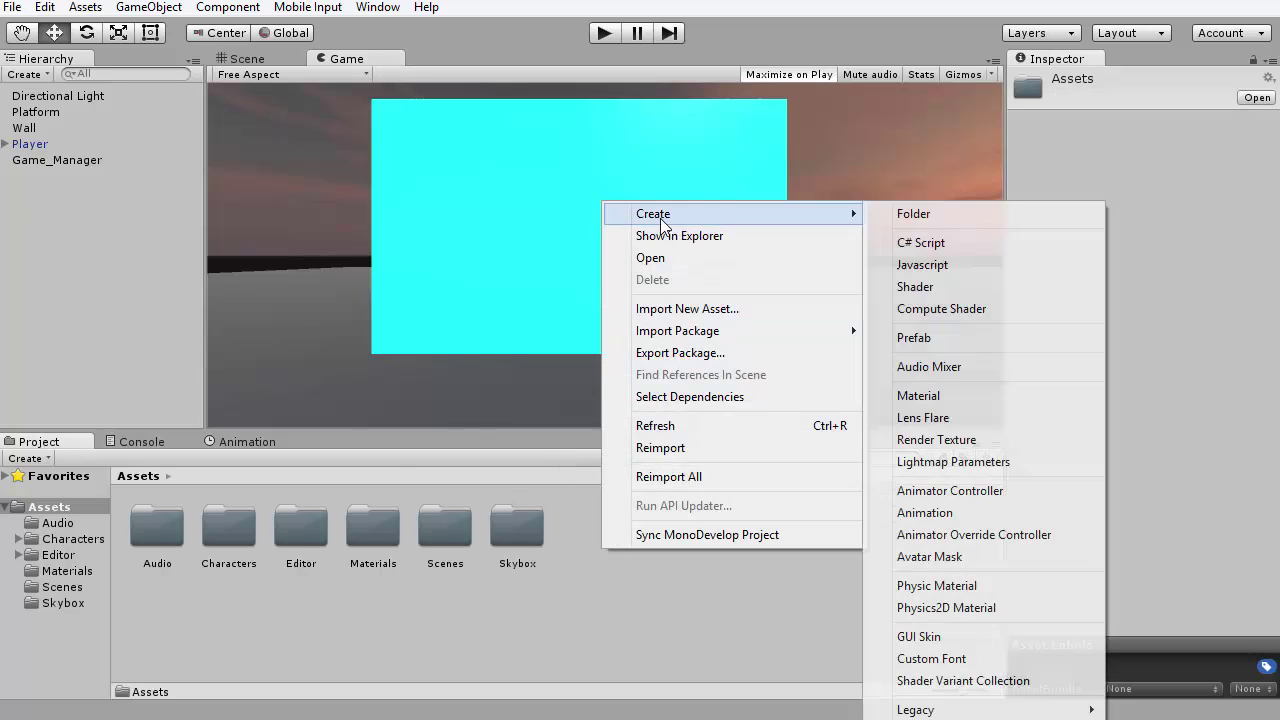
click(920, 214)
text(Scripts)
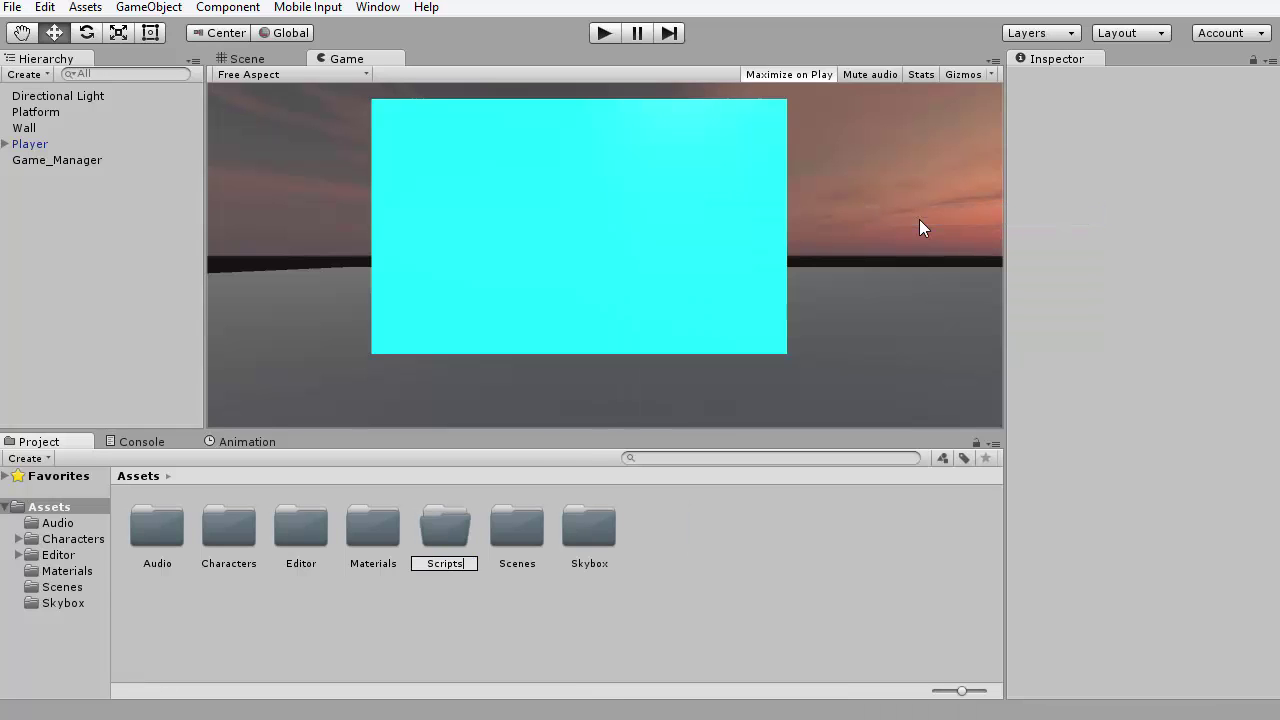
key(Return)
click(793, 581)
- Create a JavaScript file named HideMouse inside the Scripts folder
double_click(517, 524)
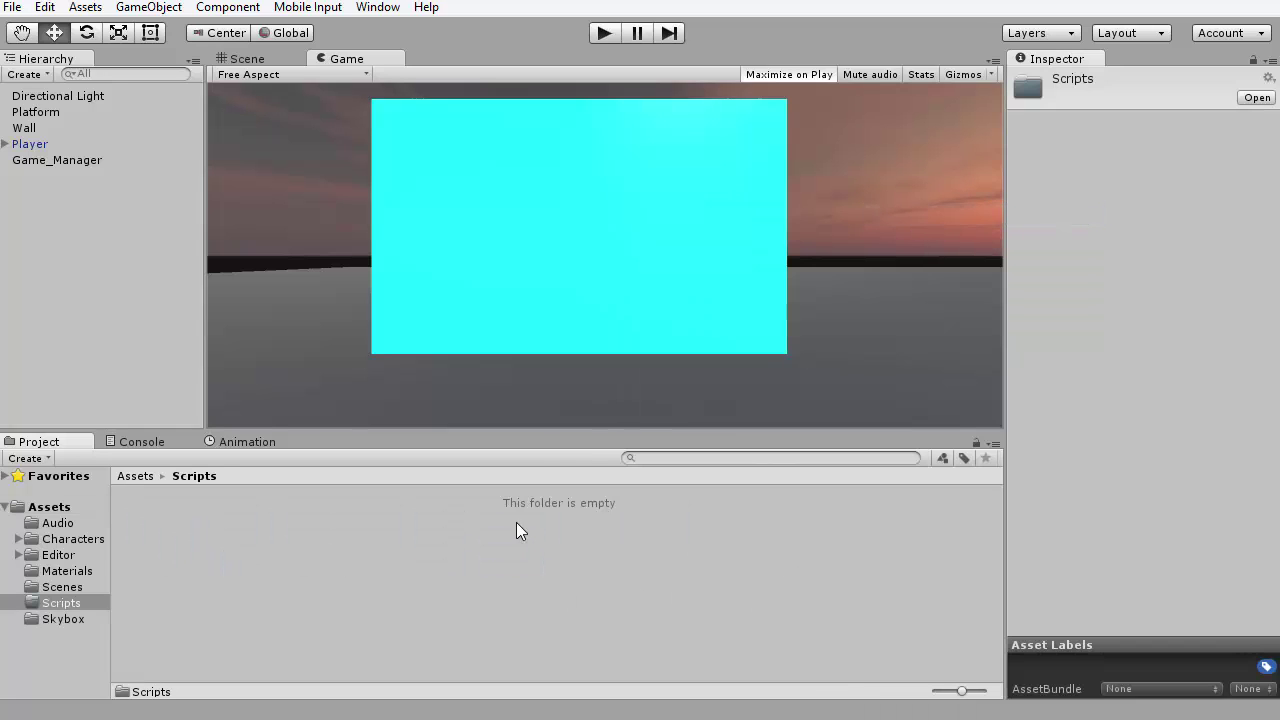
click(240, 530)
right_click(196, 519)
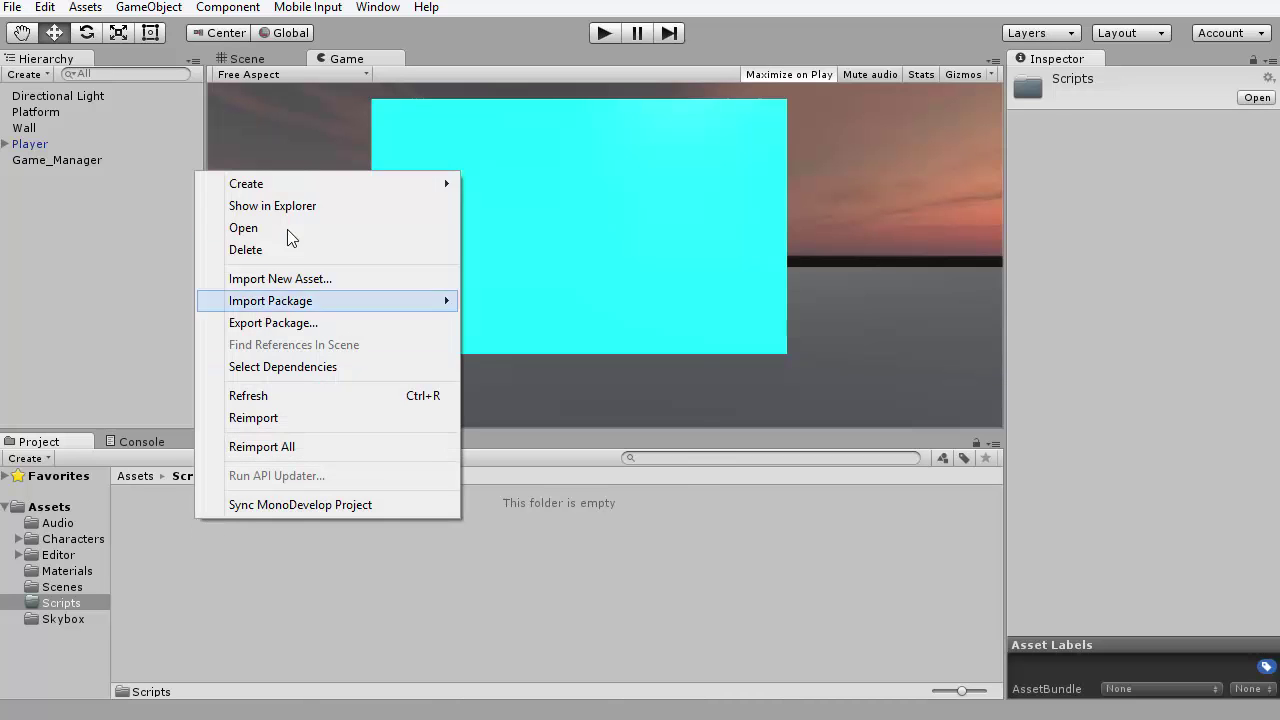
mouse_move(290, 180)
click(510, 234)
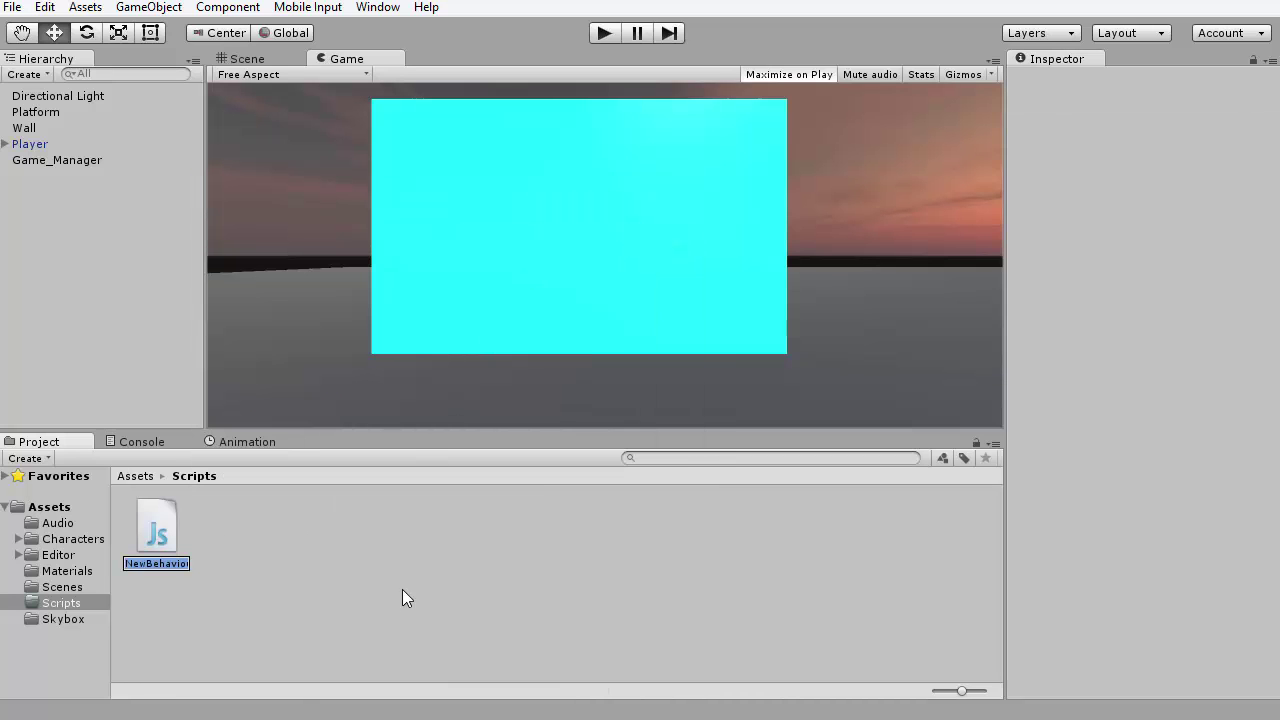
key(BackSpace)
text(HideMouse)
key(Return)
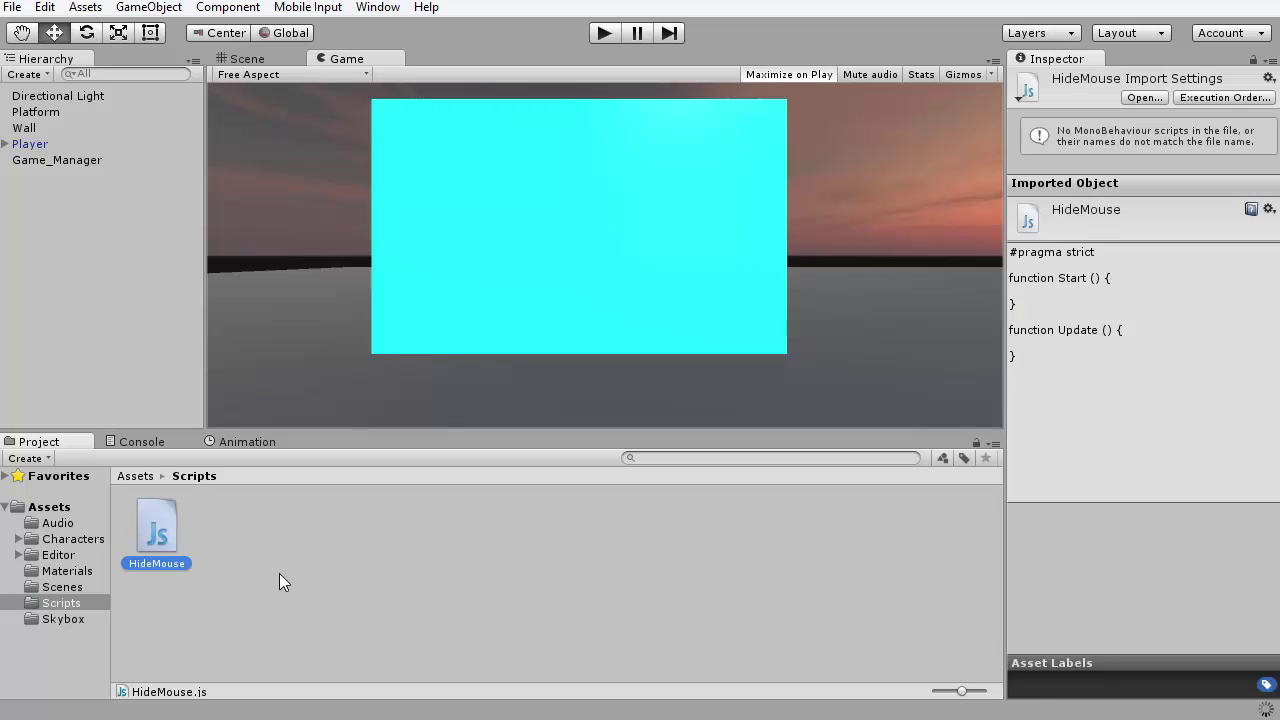
- Open the HideMouse script in MonoDevelop, place the opening braces of Start and Update on their own lines, and save
mouse_move(379, 719)
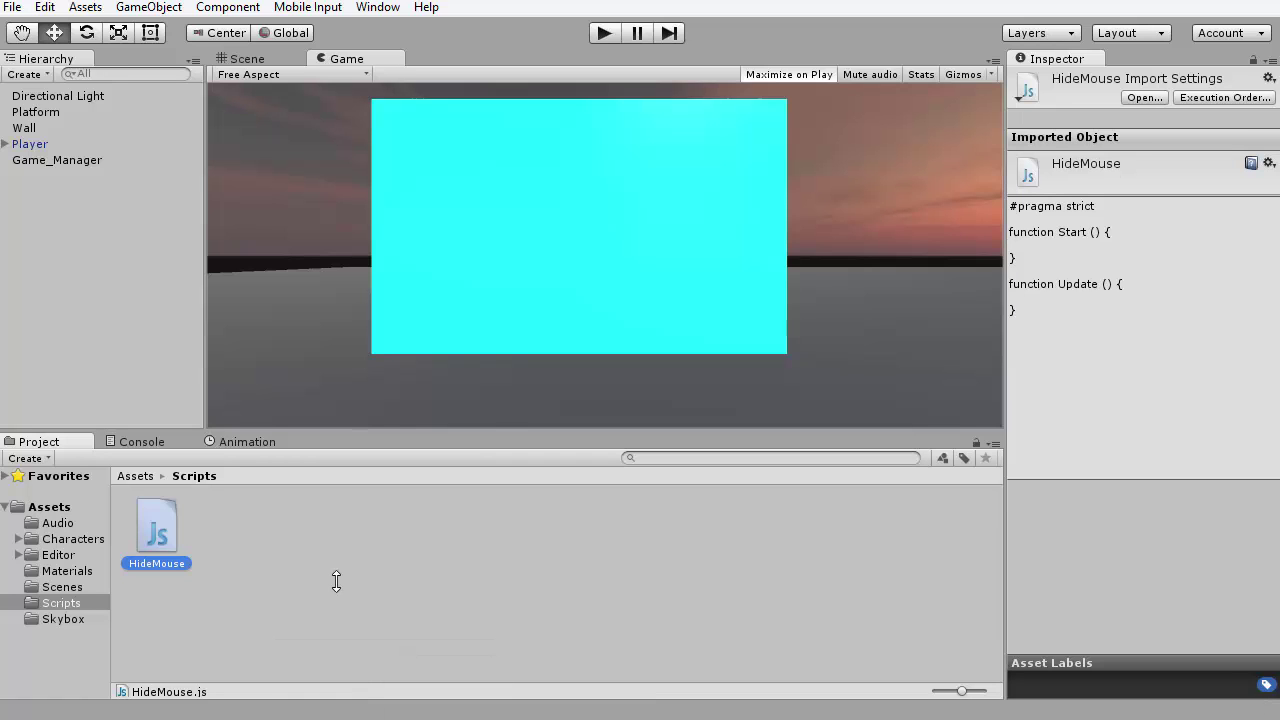
double_click(160, 525)
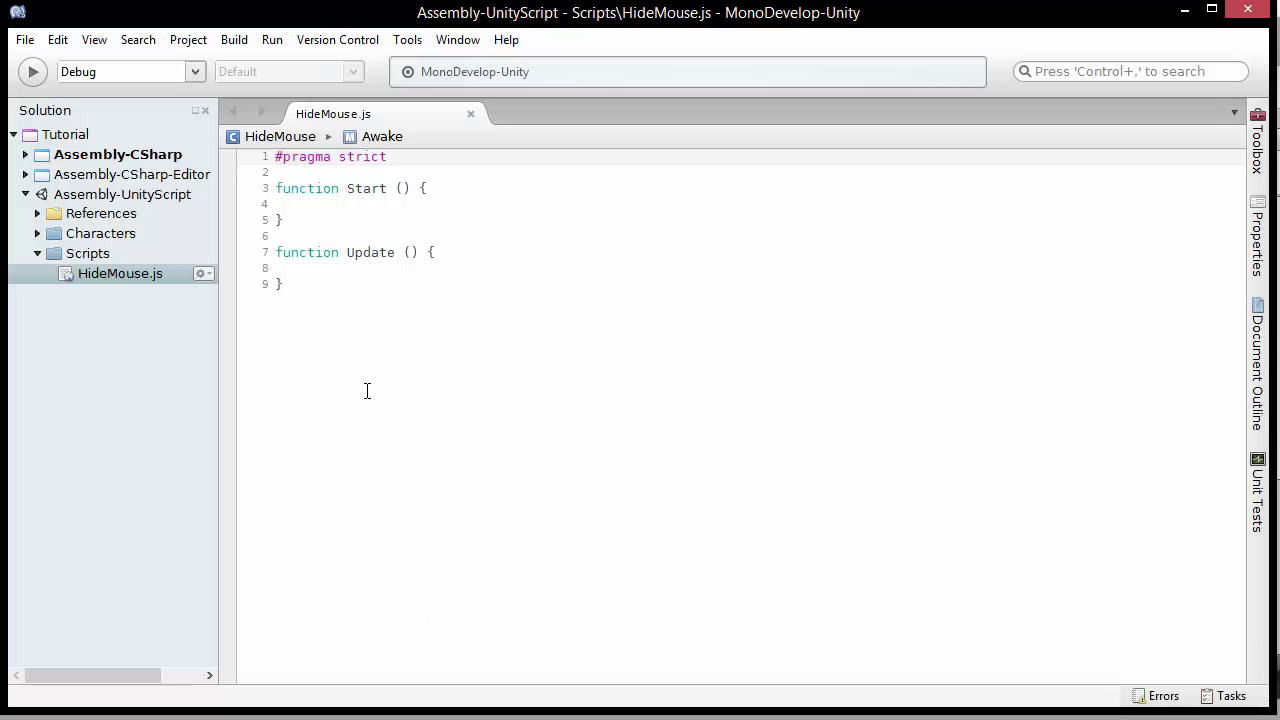
click(325, 242)
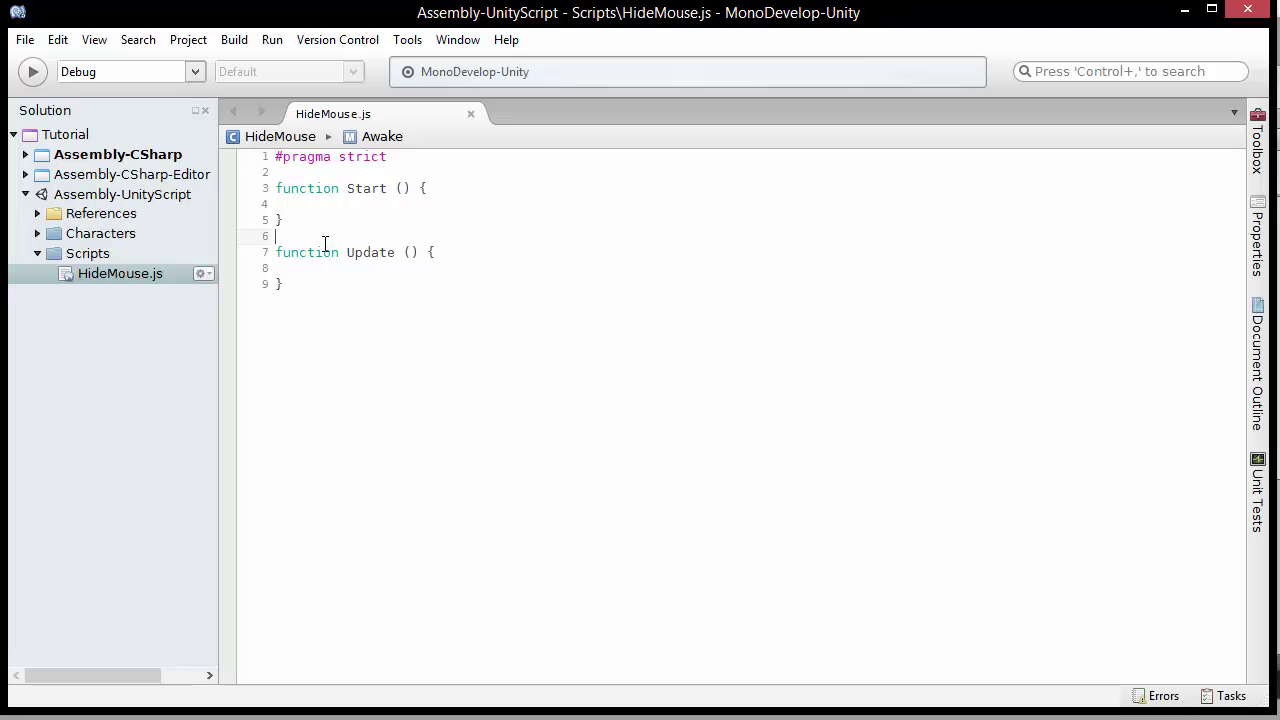
click(365, 280)
key(Return)
click(424, 188)
key(Return)
click(392, 227)
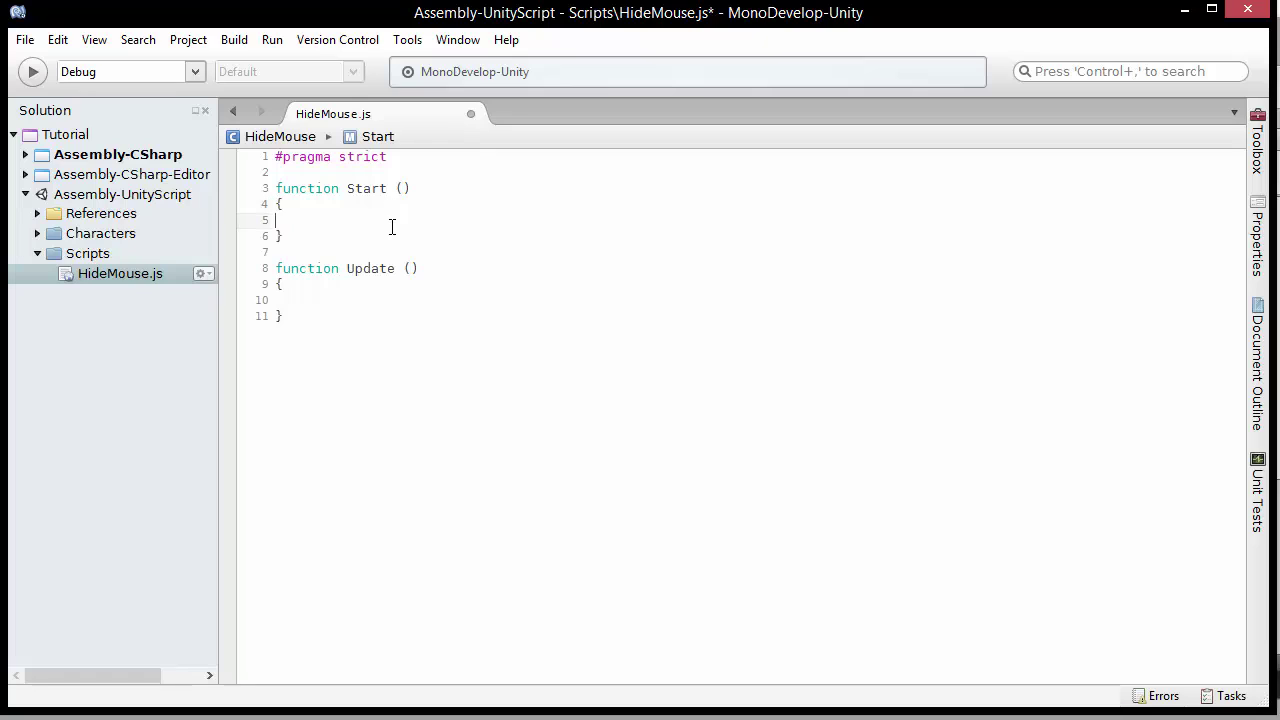
key(ctrl+s)
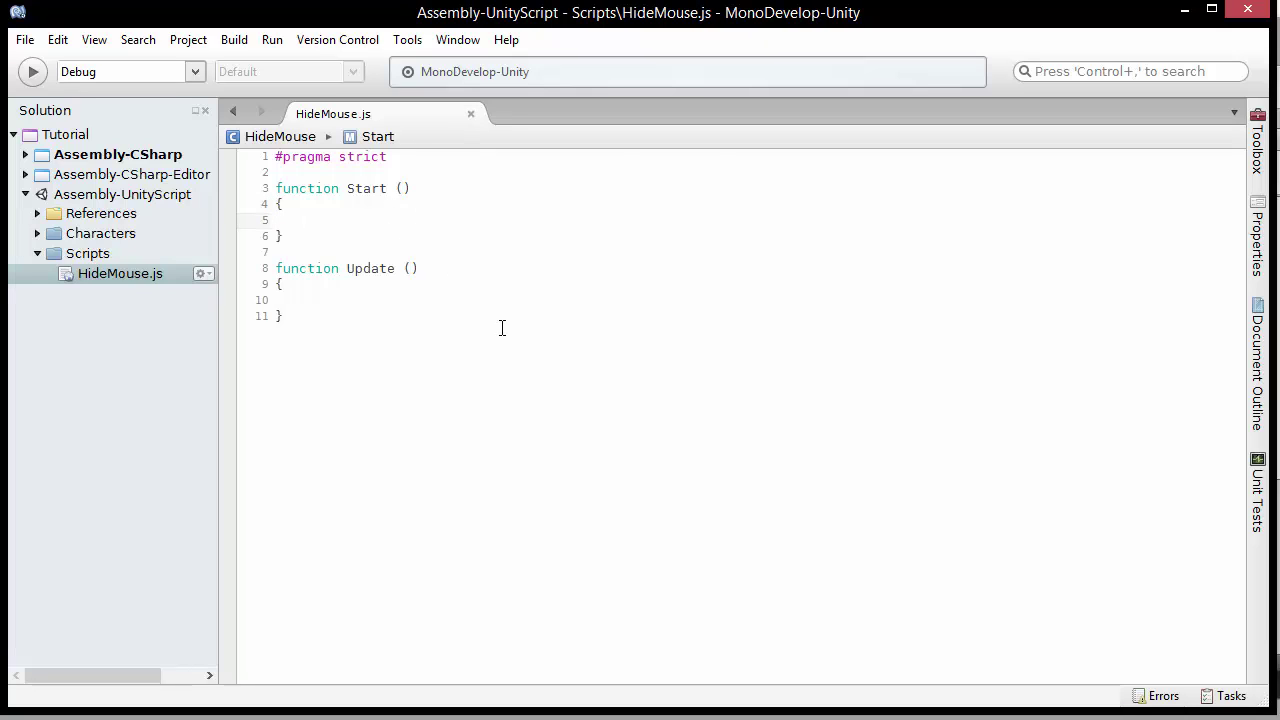
text(Curs)
key(BackSpace)
key(BackSpace)
key(BackSpace)
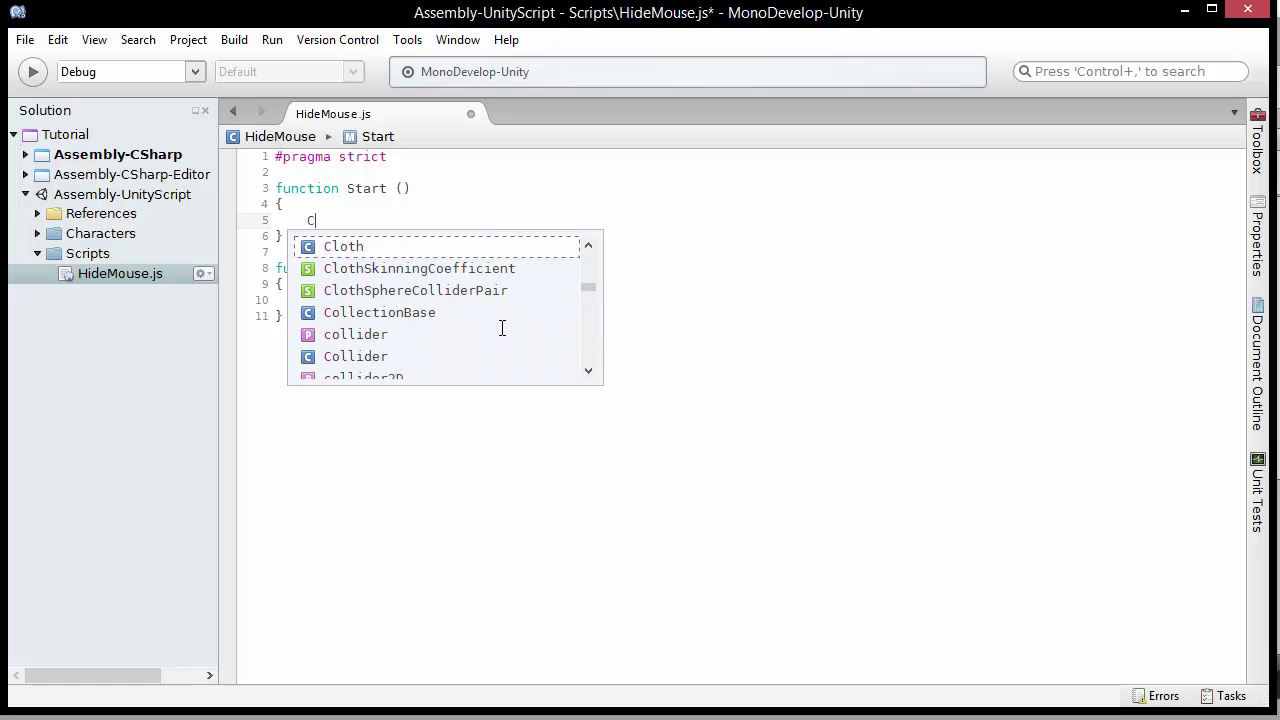
key(BackSpace)
key(BackSpace)
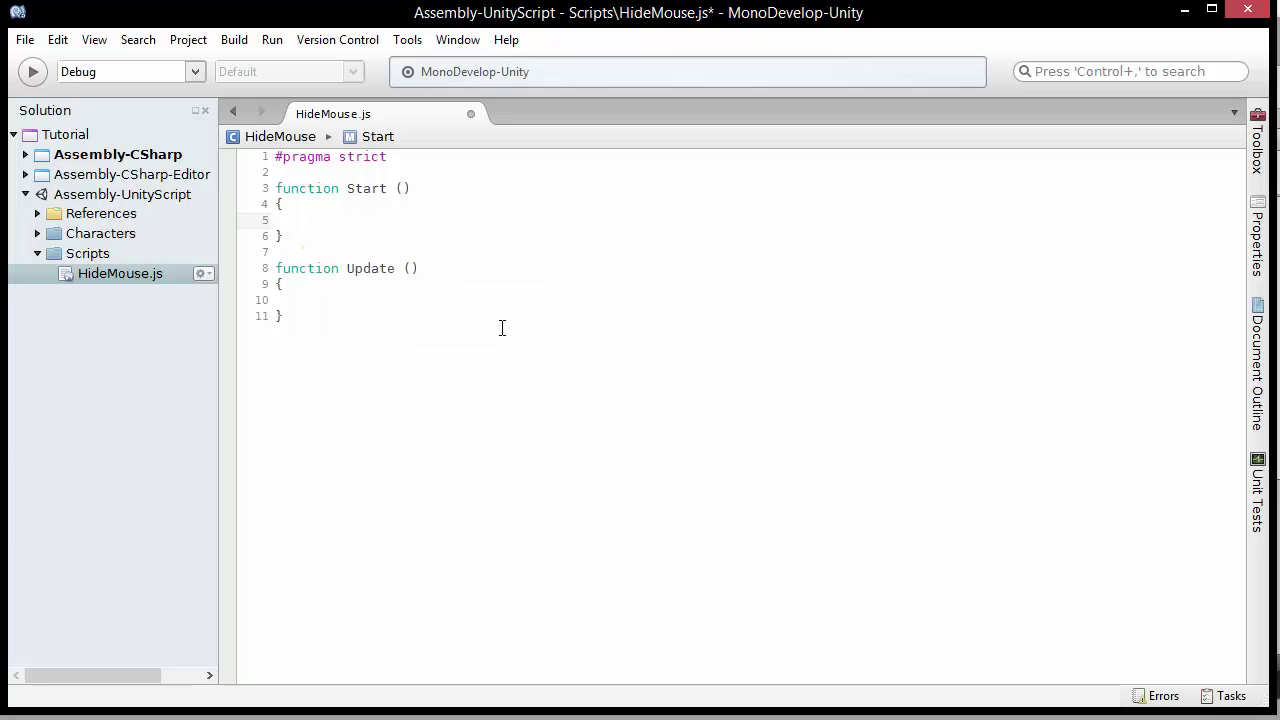
key(Tab)
text(Cursor.show)
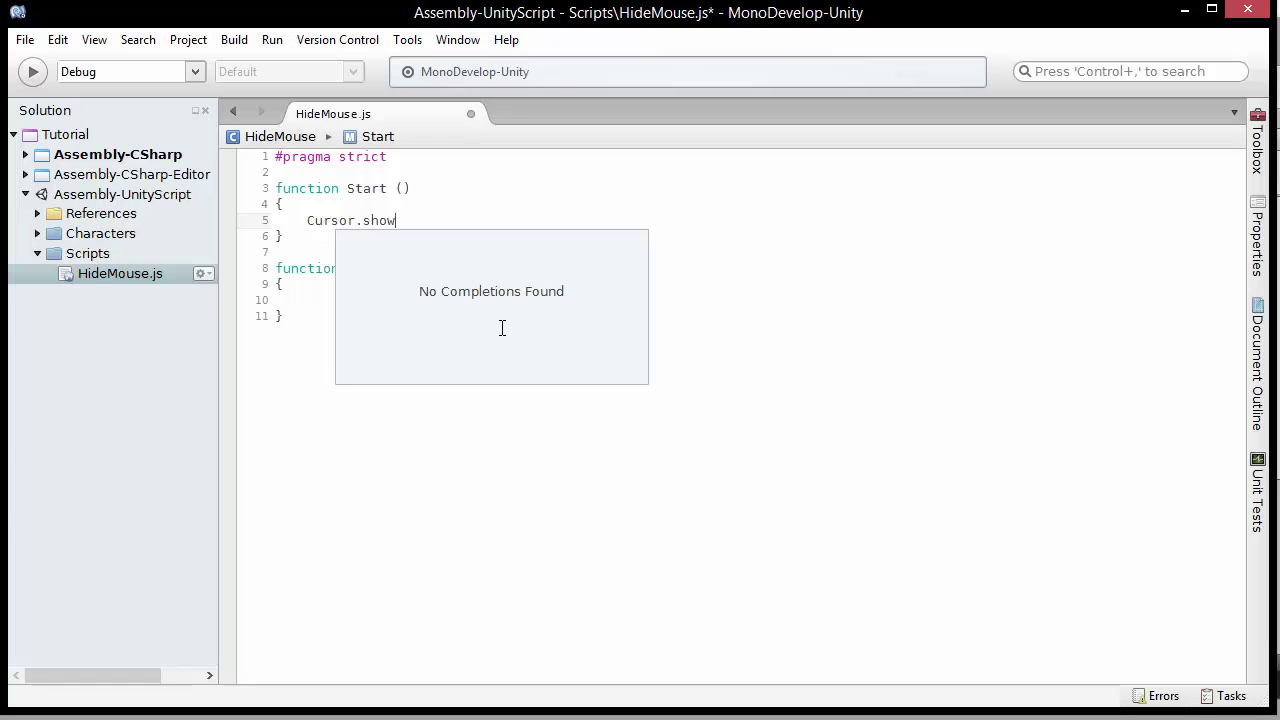
key(BackSpace)
key(BackSpace)
key(BackSpace)
key(BackSpace)
key(BackSpace)
key(BackSpace)
key(BackSpace)
key(BackSpace)
key(BackSpace)
key(BackSpace)
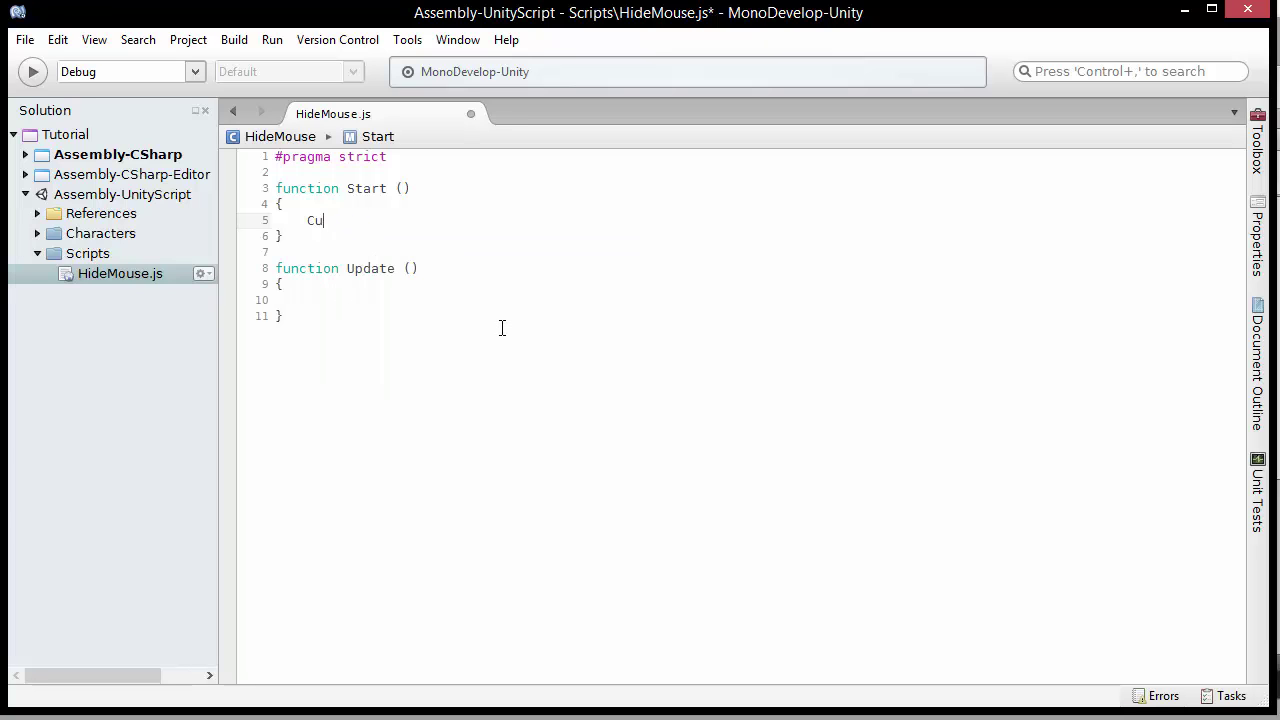
- Write Cursor.visible = false; in the Start function's body and save the script
text(Cursor.visible = t)
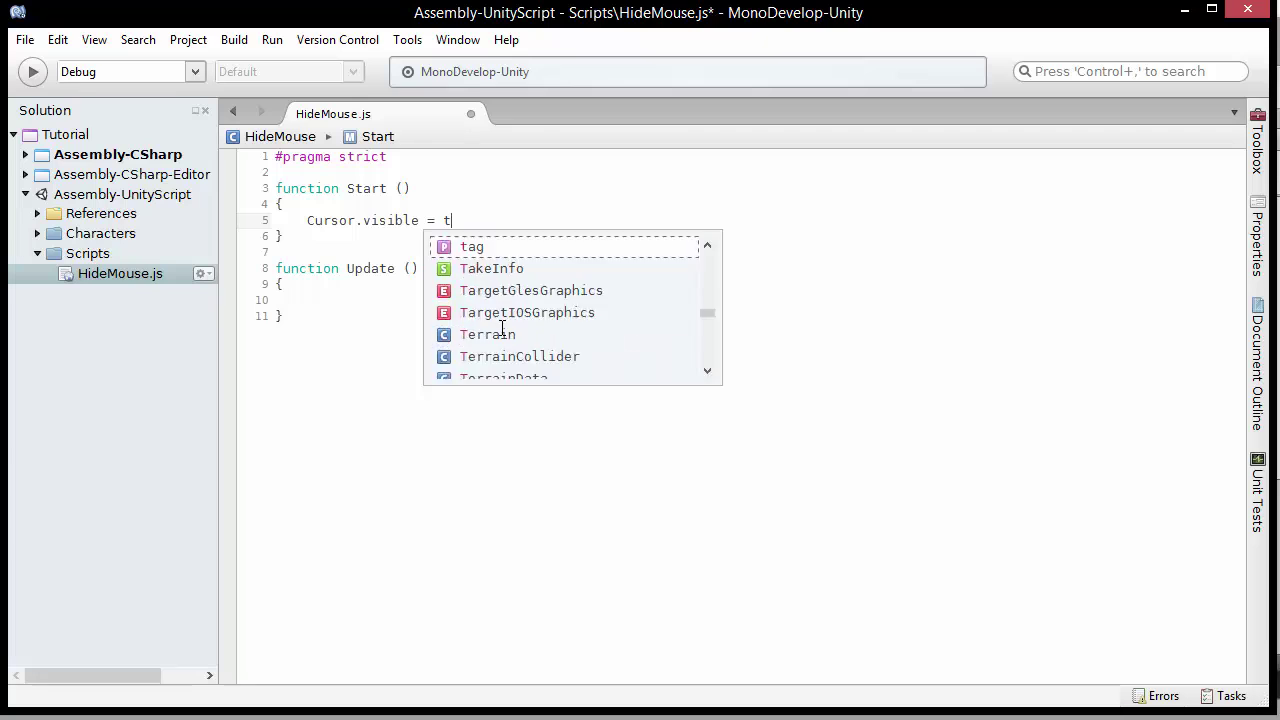
key(BackSpace)
text(false;)
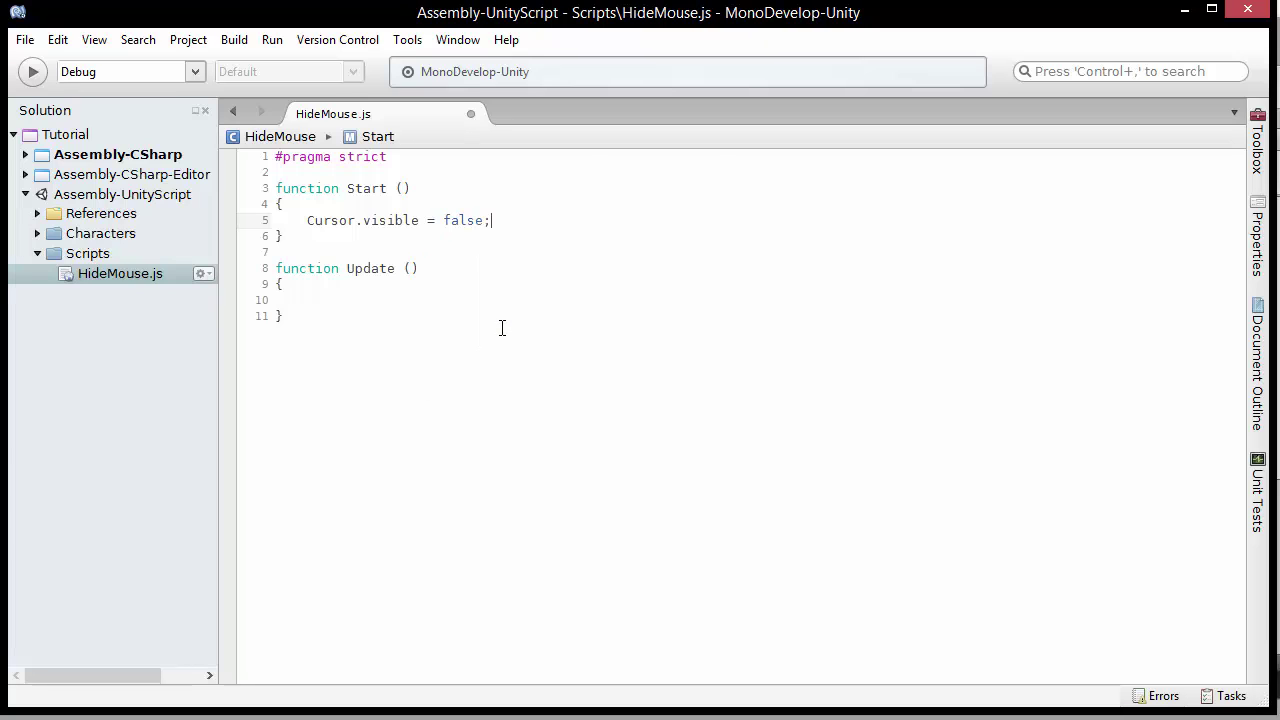
click(451, 201)
click(368, 222)
click(526, 222)
click(384, 299)
key(Tab)
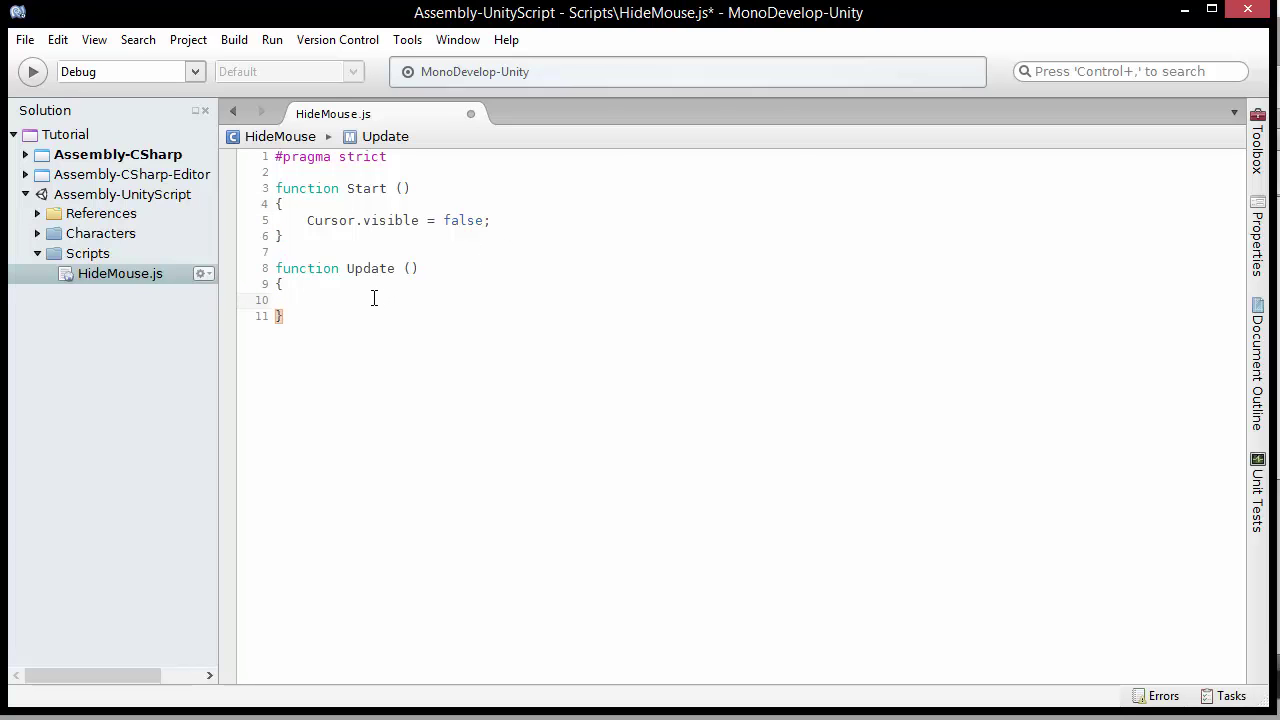
key(Up)
key(Right)
key(ctrl+s)
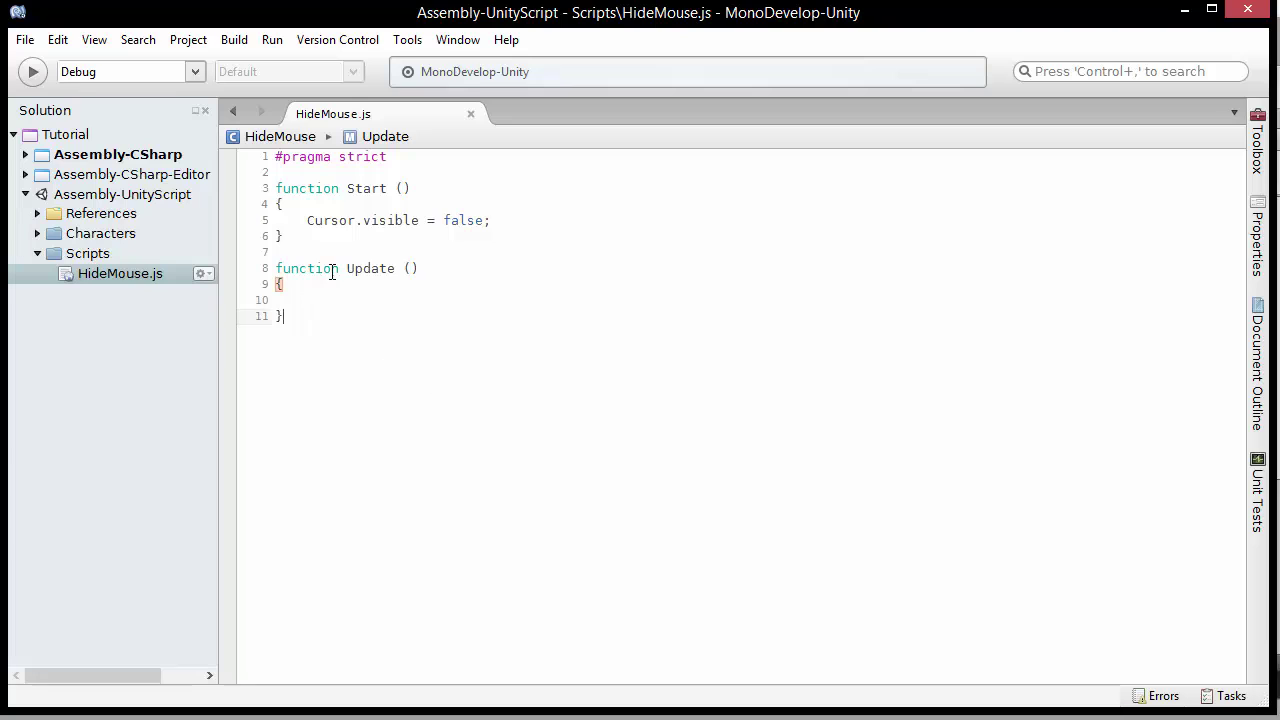
- Review the false value set in Start and the roles of the Start and Update functions
drag(334, 271, 334, 294)
click(338, 302)
click(469, 219)
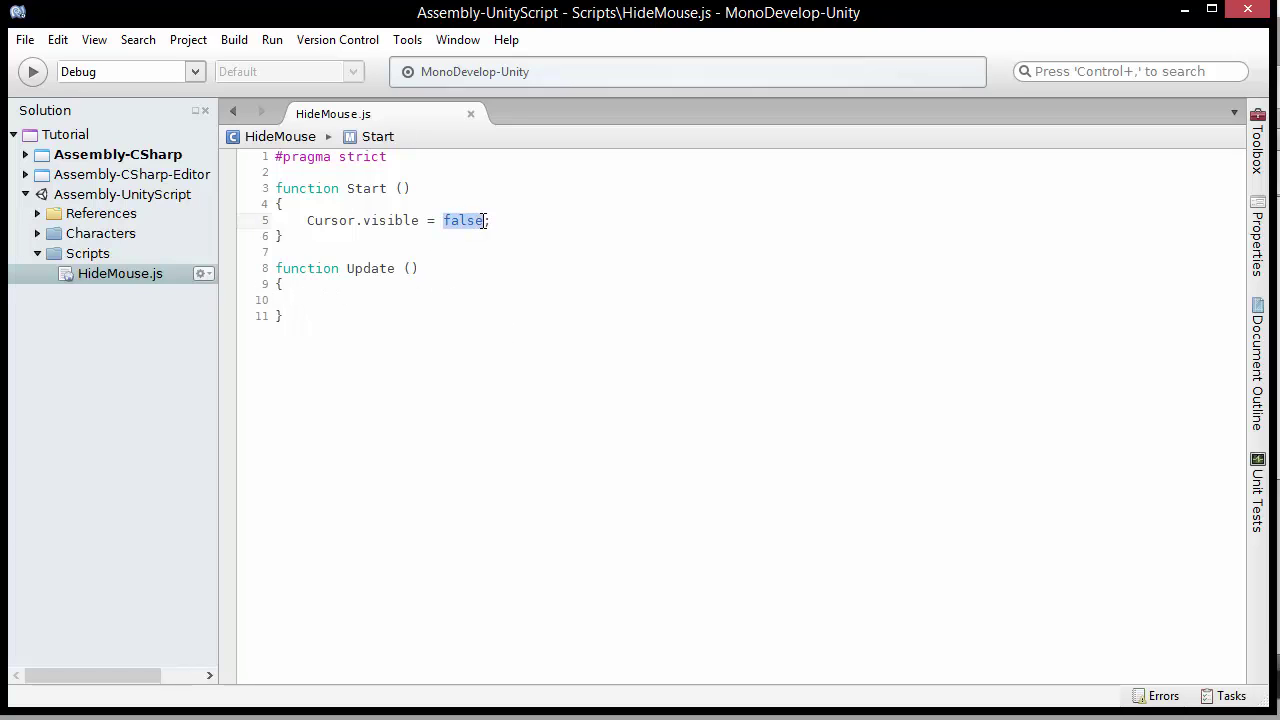
click(327, 302)
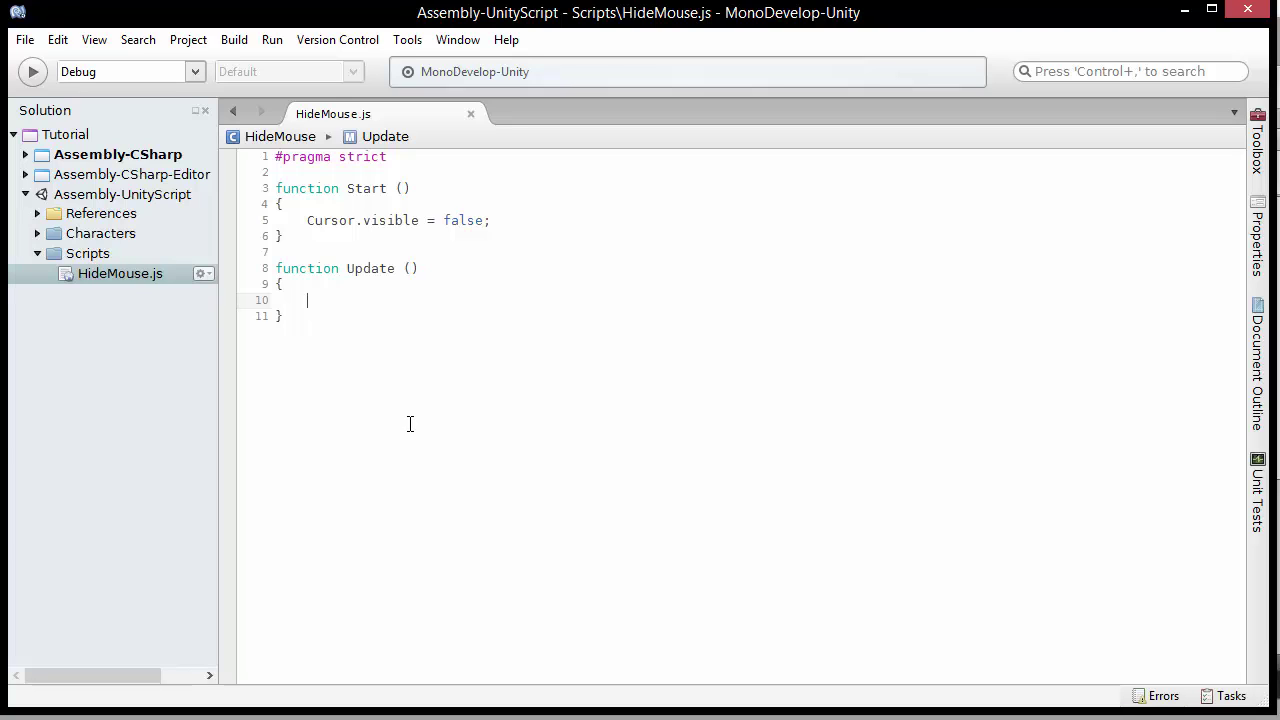
drag(277, 188, 380, 194)
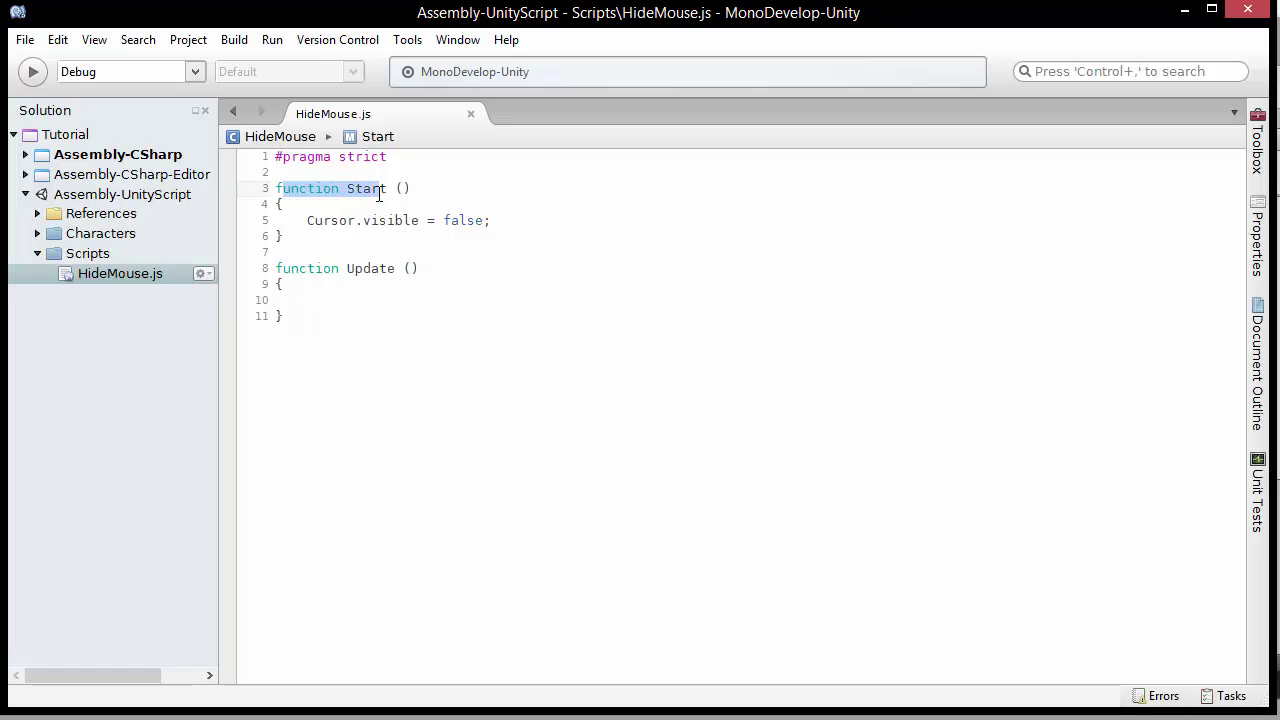
click(379, 193)
click(342, 190)
double_click(365, 189)
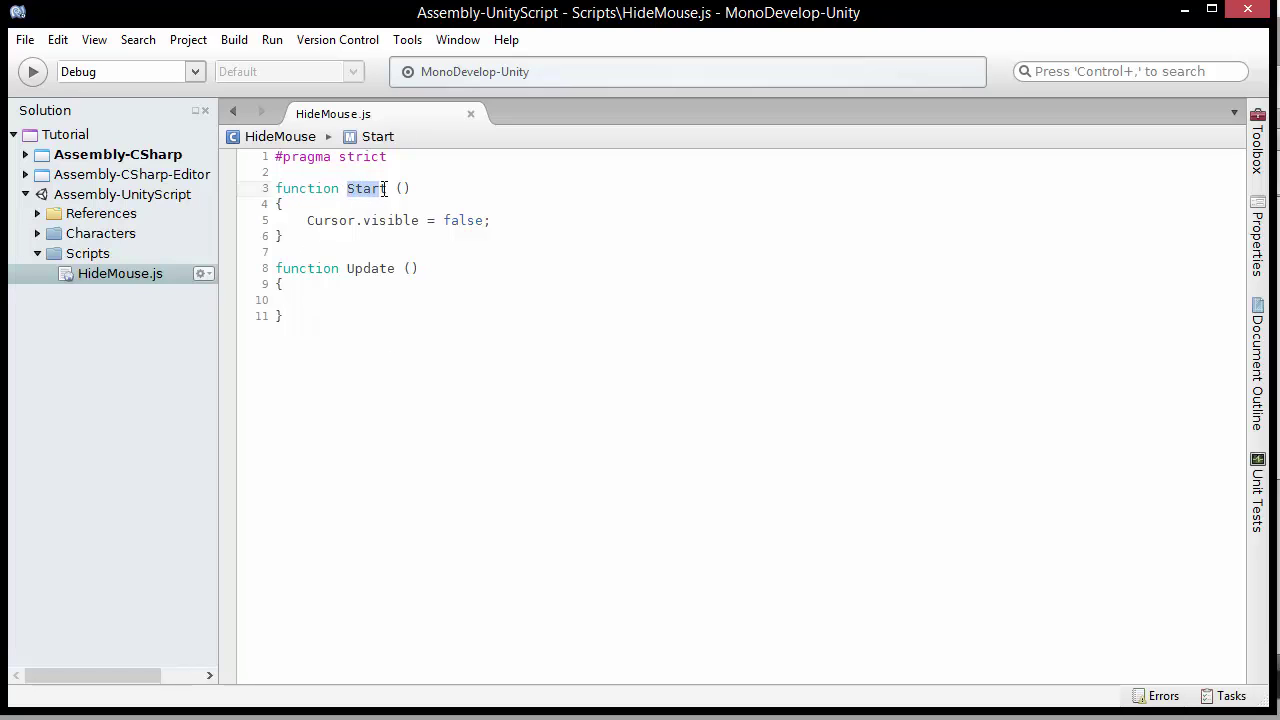
click(352, 204)
double_click(370, 268)
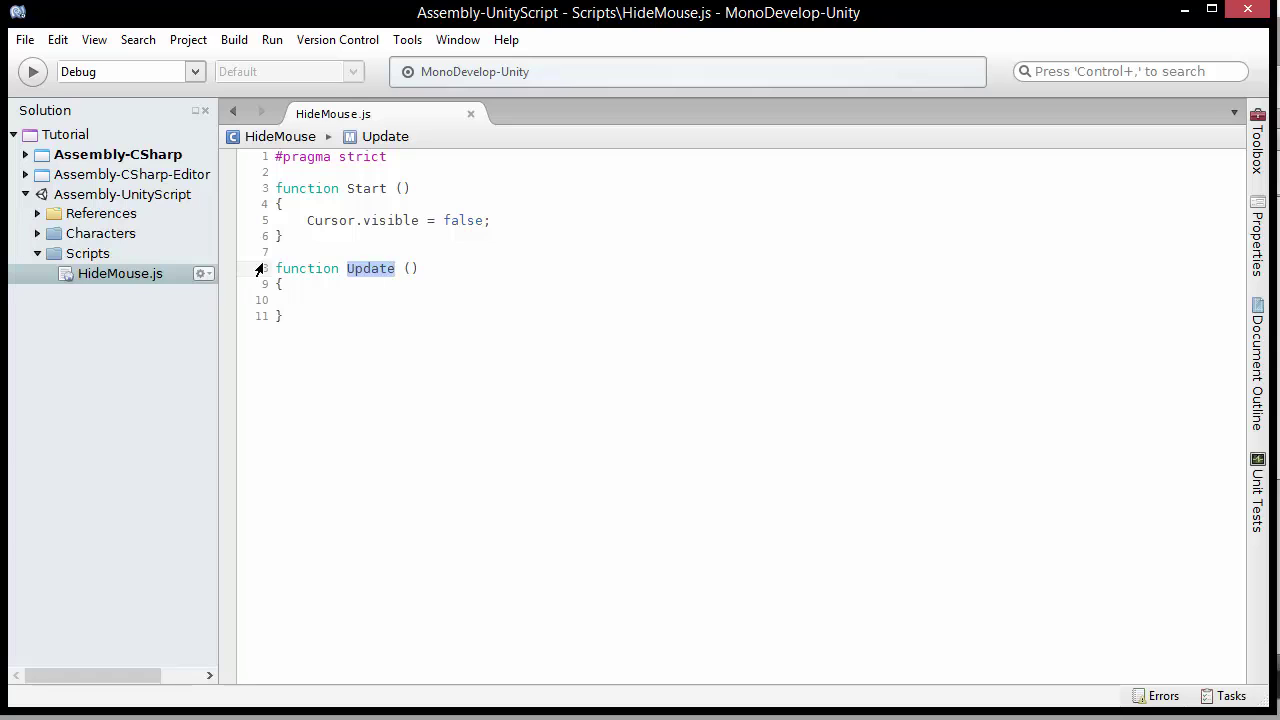
- Add an if statement to the Update function with the condition Input.GetKeyDown(KeyCode.Escape)
click(317, 300)
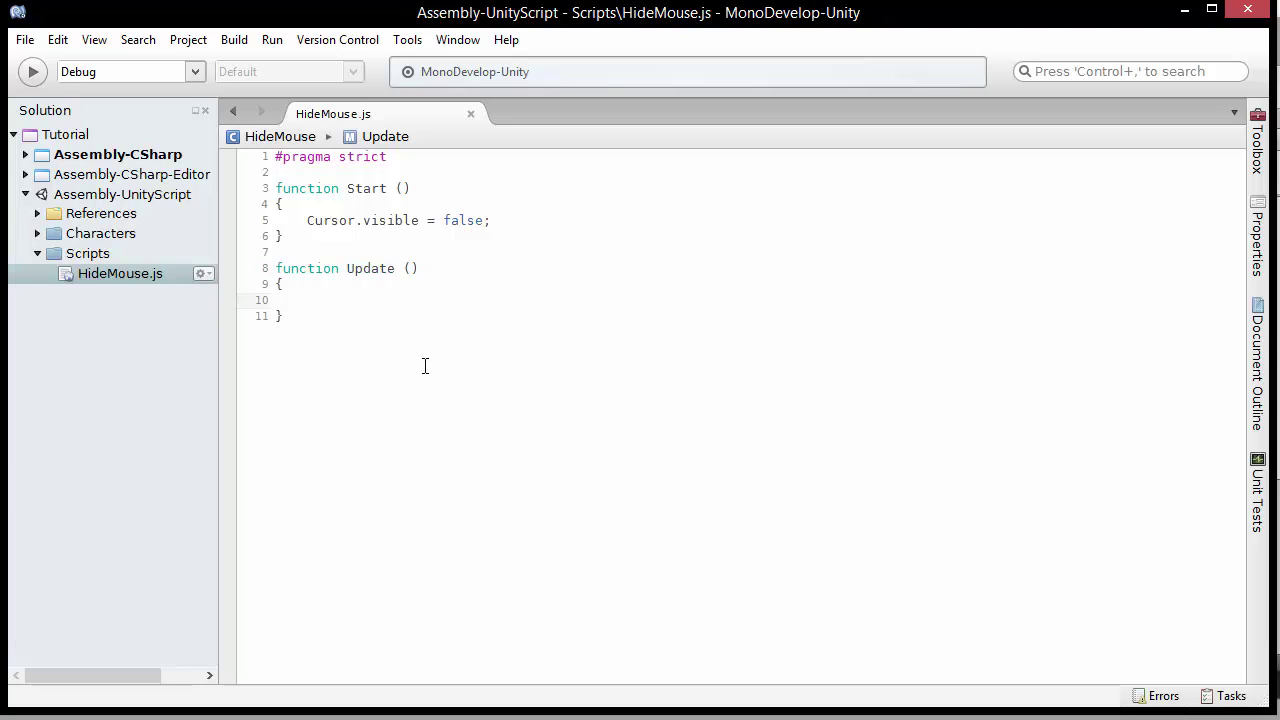
text(if ()
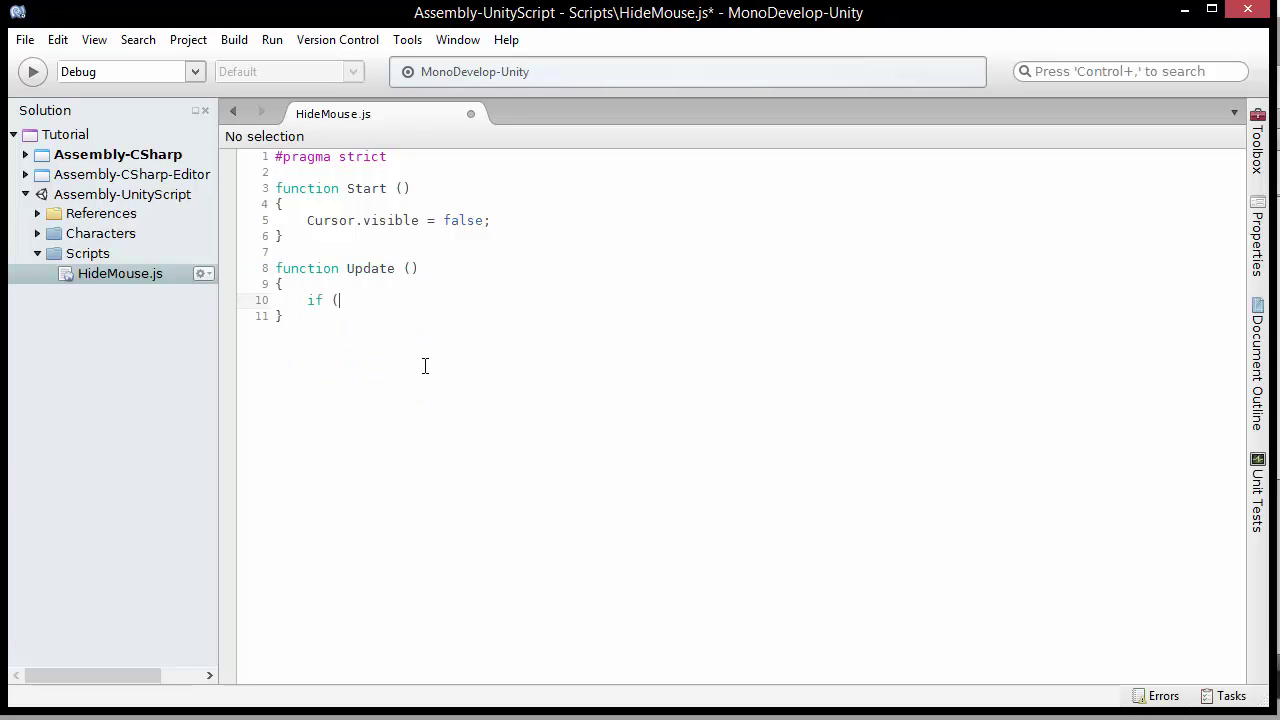
text(Input)
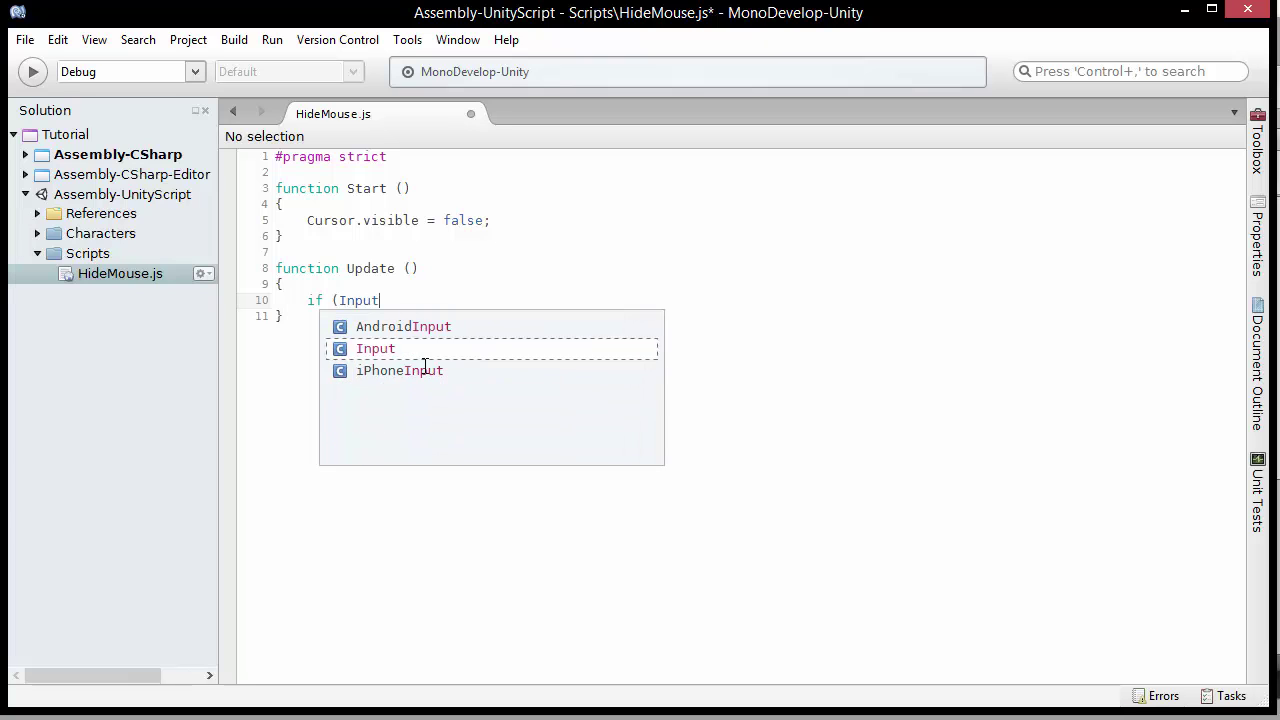
text(.getke)
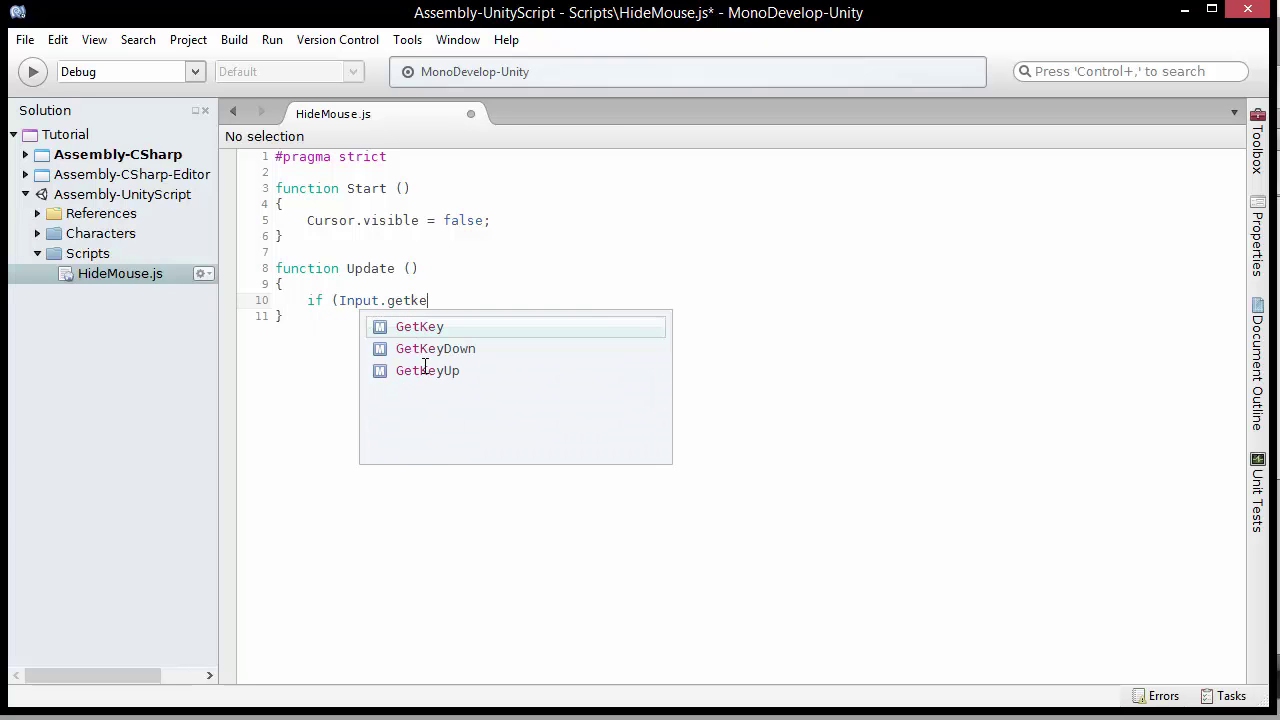
double_click(419, 347)
text(()
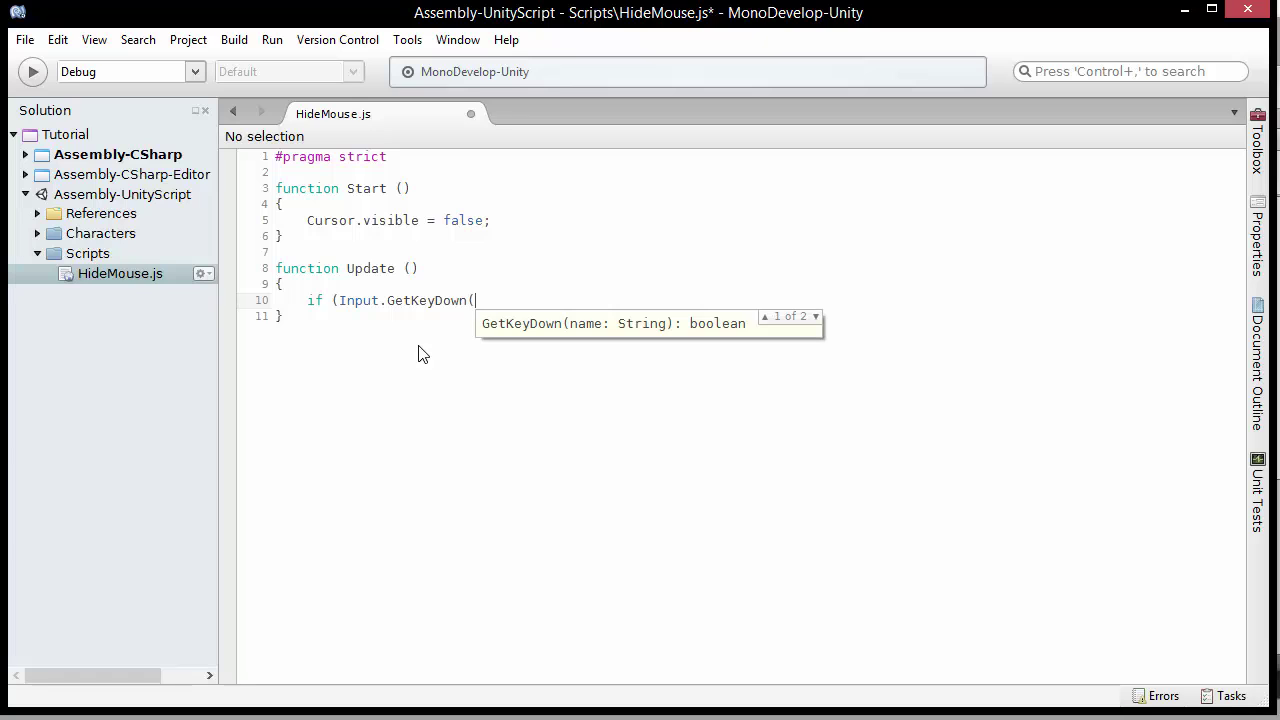
text(KeyCod)
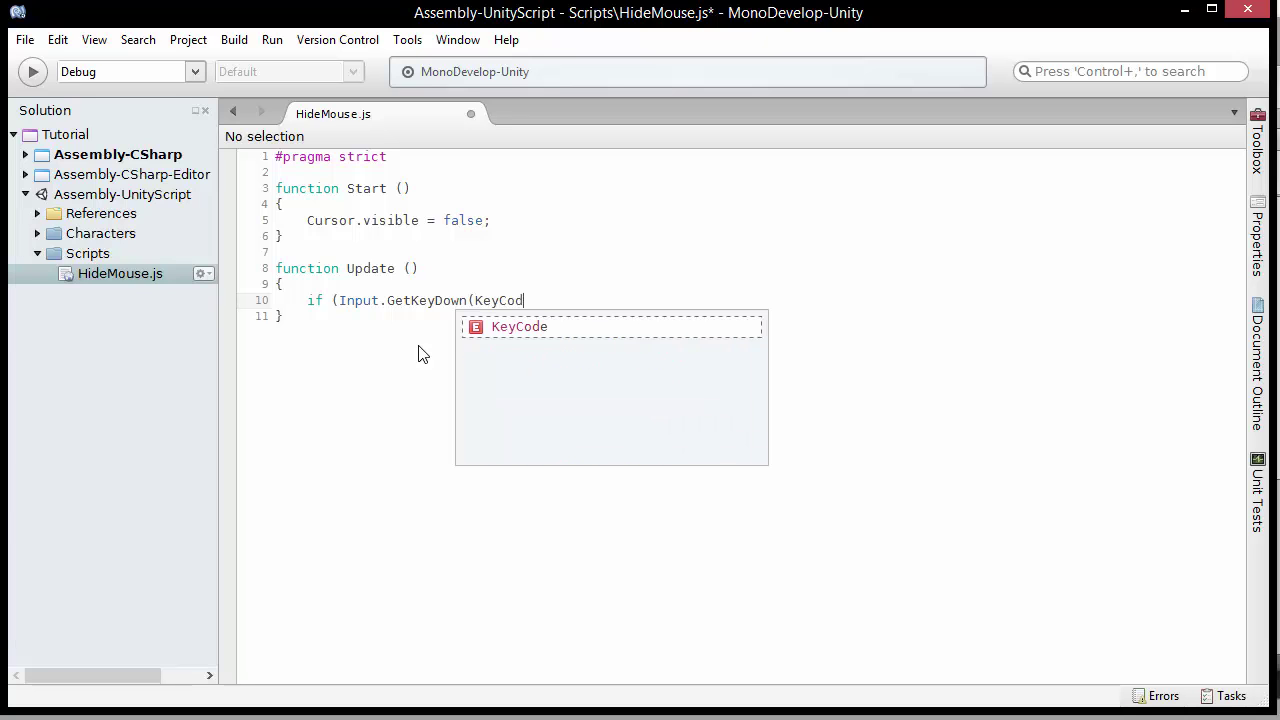
text(e.Es)
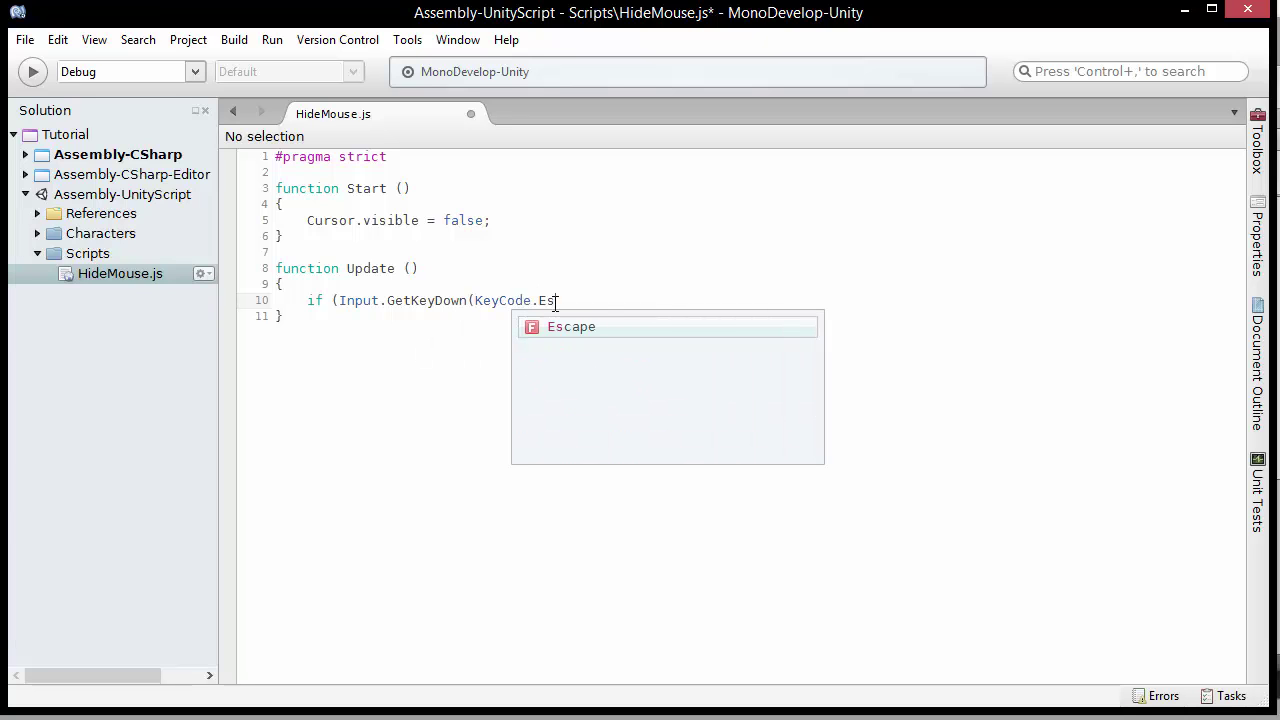
key(Return)
text()))
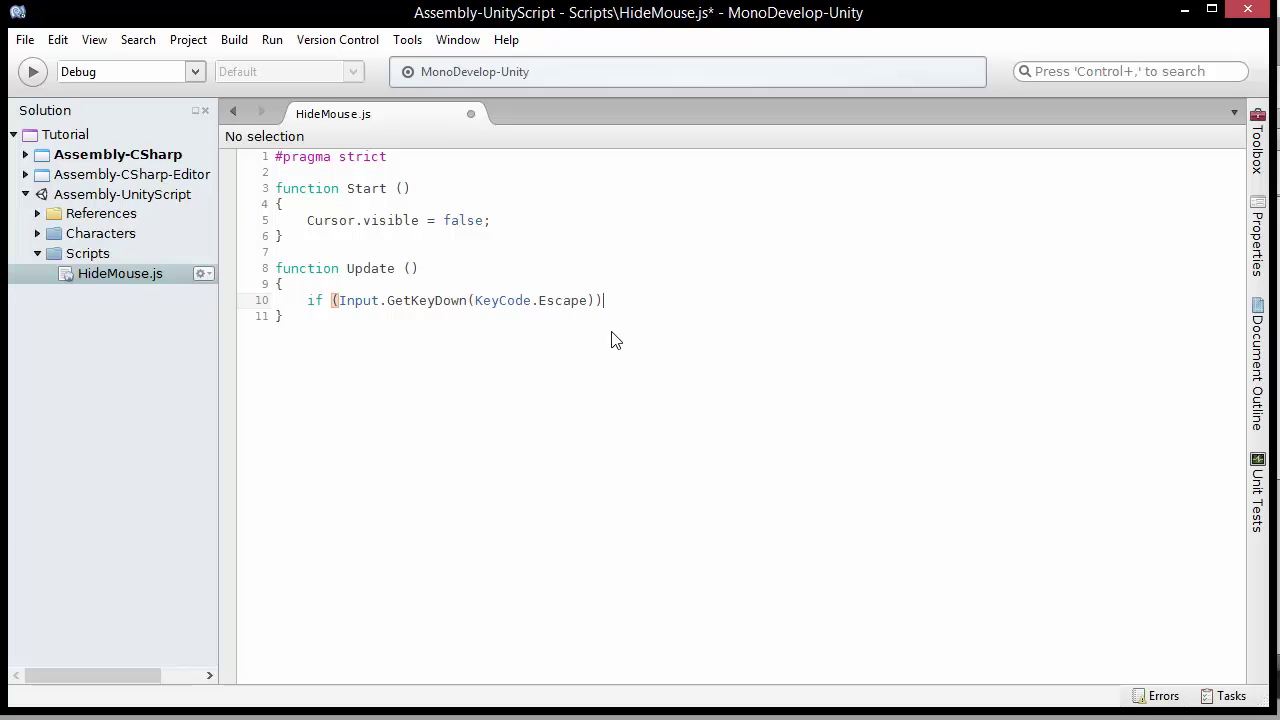
- Add an empty pair of braces below the Escape-key if statement and save the script
key(Return)
text({)
key(Return)
key(Return)
text(})
key(ctrl+s)
key(Up)
key(Up)
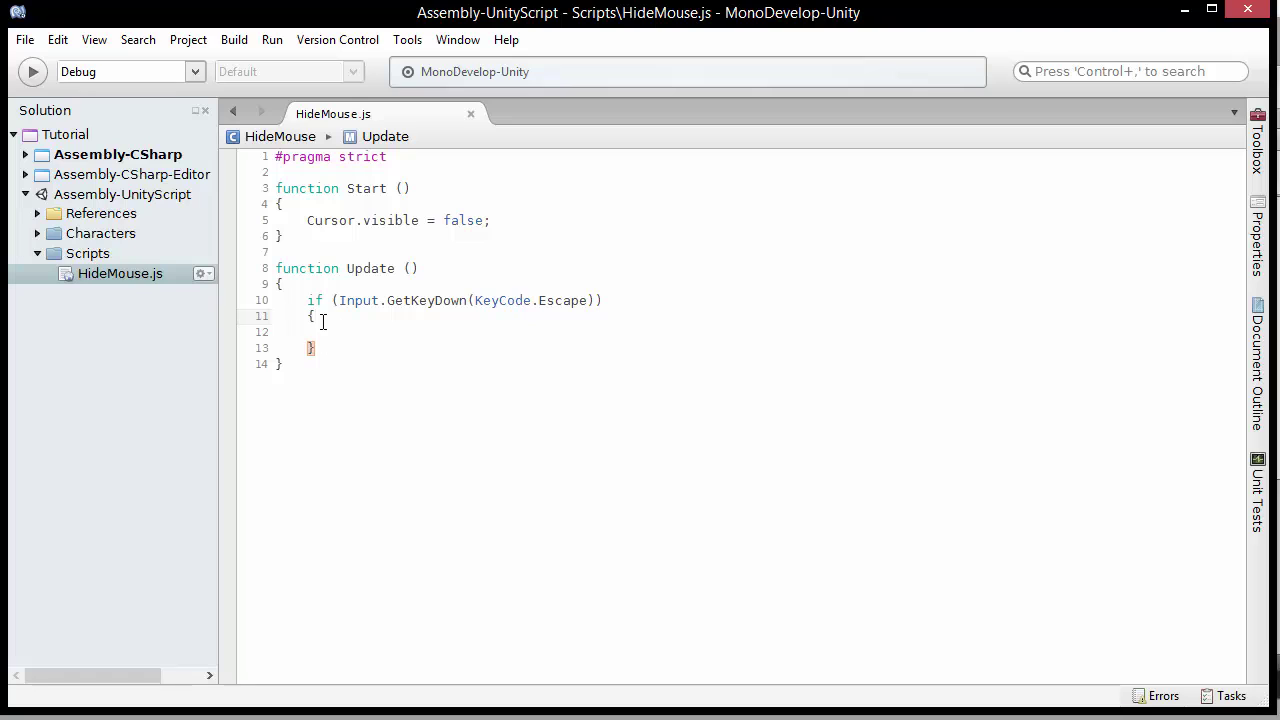
click(313, 320)
drag(300, 300, 449, 346)
click(370, 346)
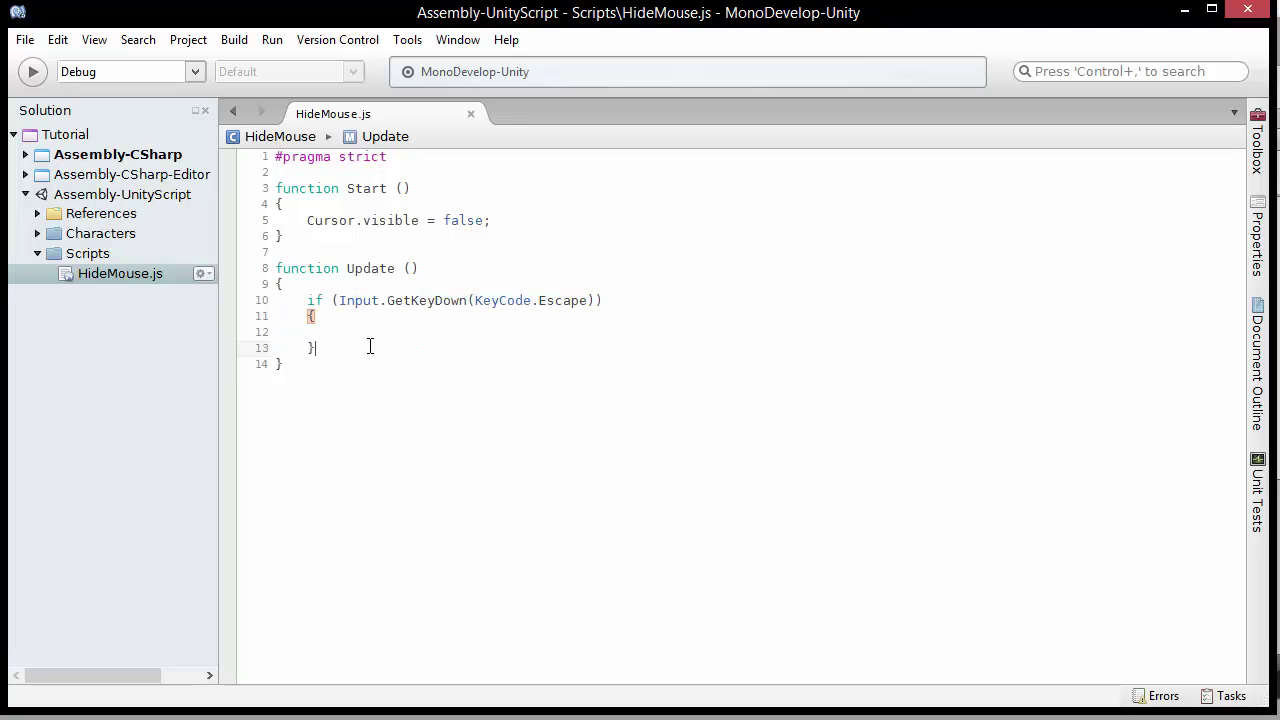
triple_click(338, 301)
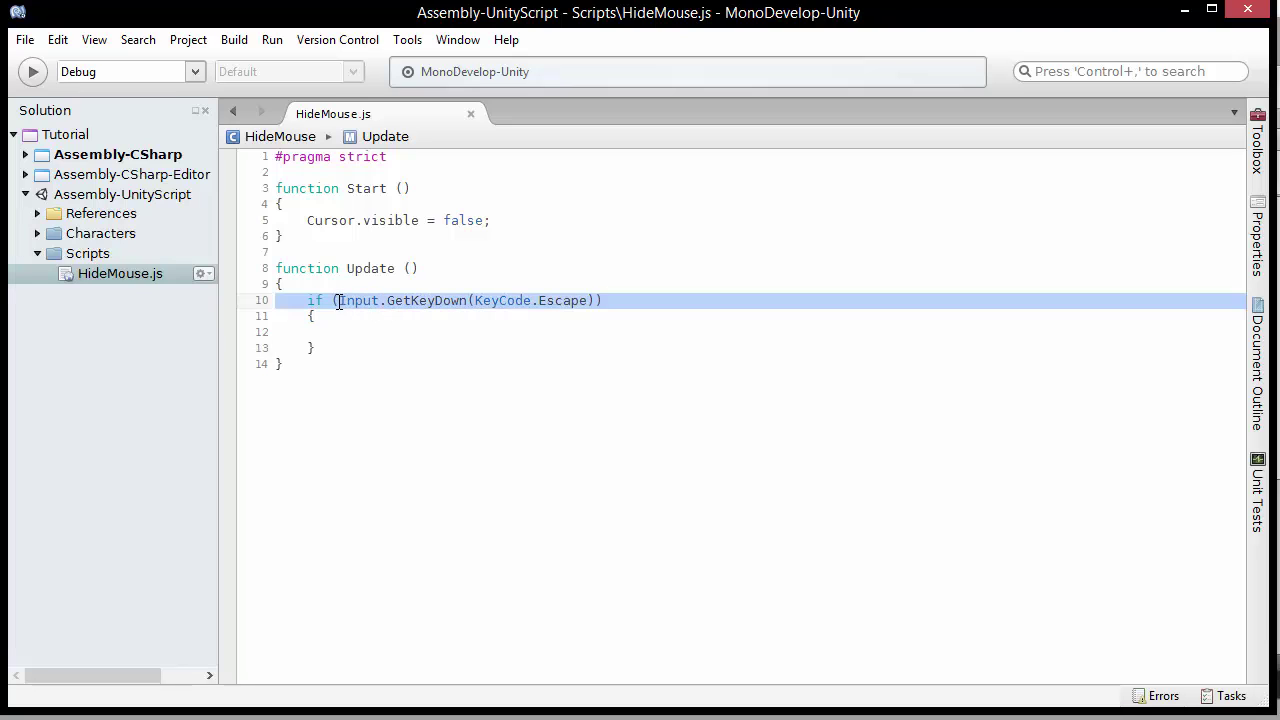
click(338, 301)
- Write Cursor.visible = true; inside the Escape-key if block and save the script
click(447, 301)
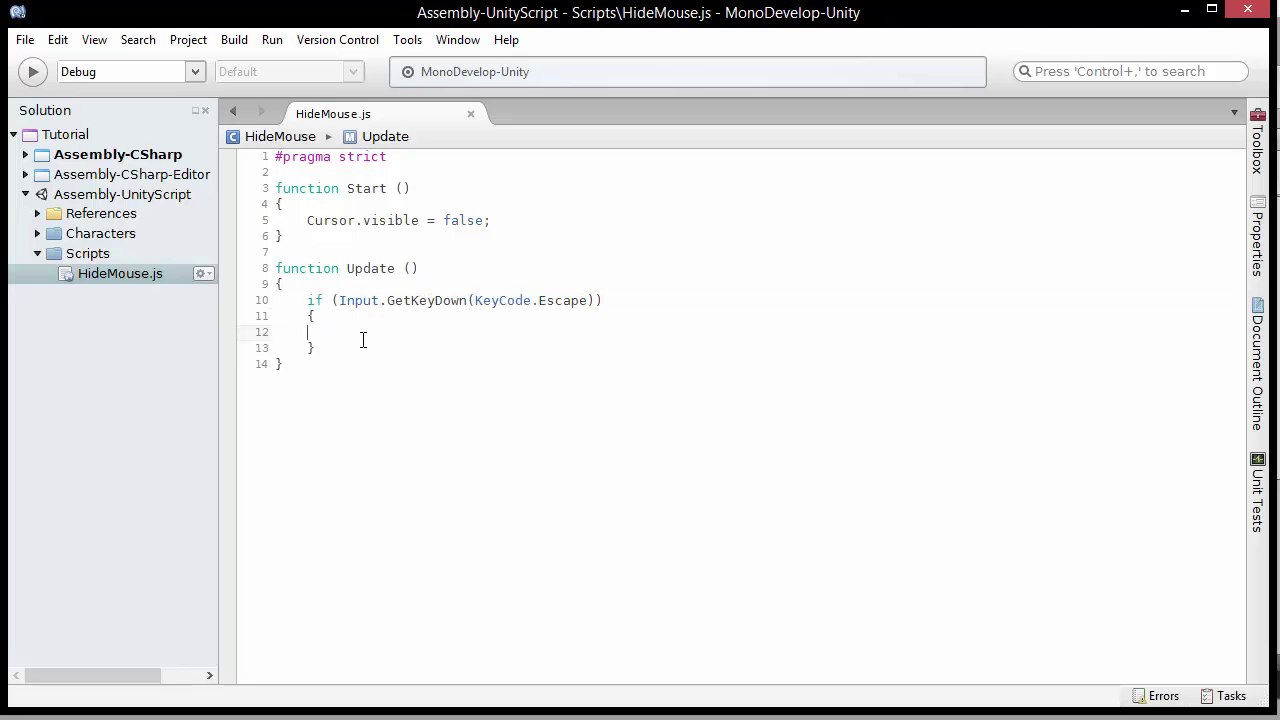
key(Tab)
text(Cursor.visible = )
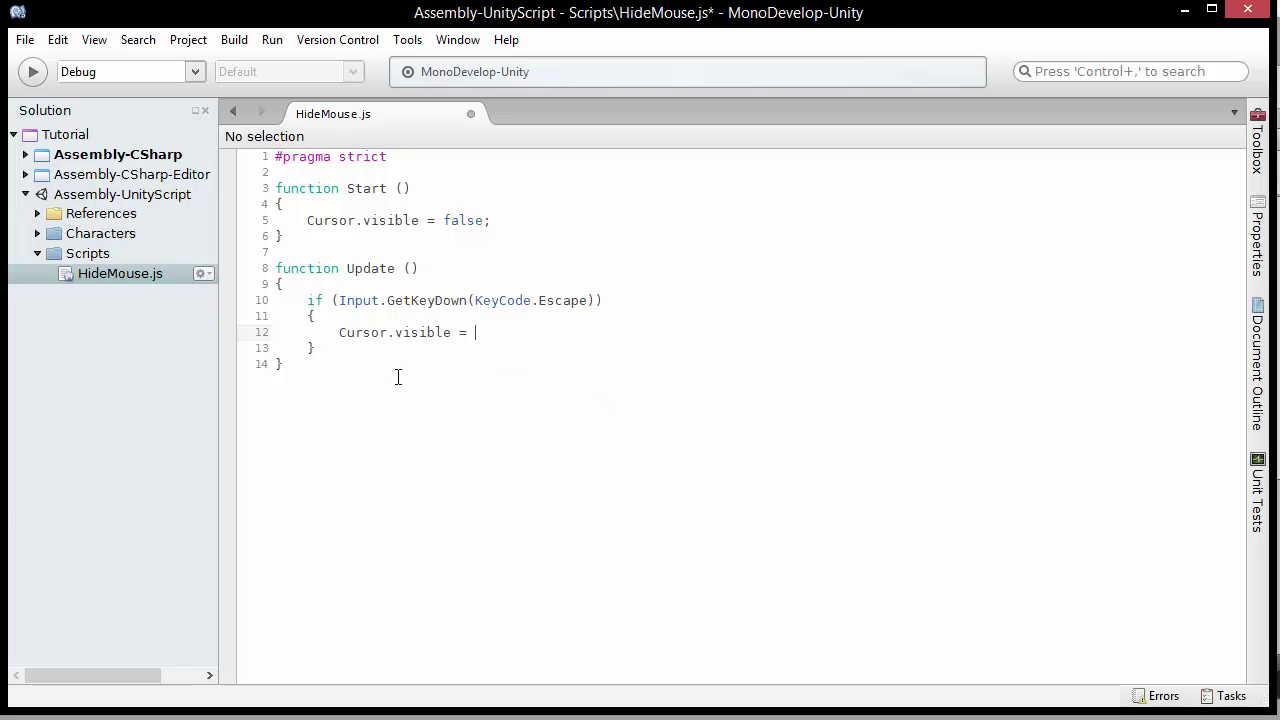
text(true;)
key(ctrl+s)
- Begin a second if statement below the Escape-key block in Update, calling Input.GetKeyDown in its condition
click(338, 348)
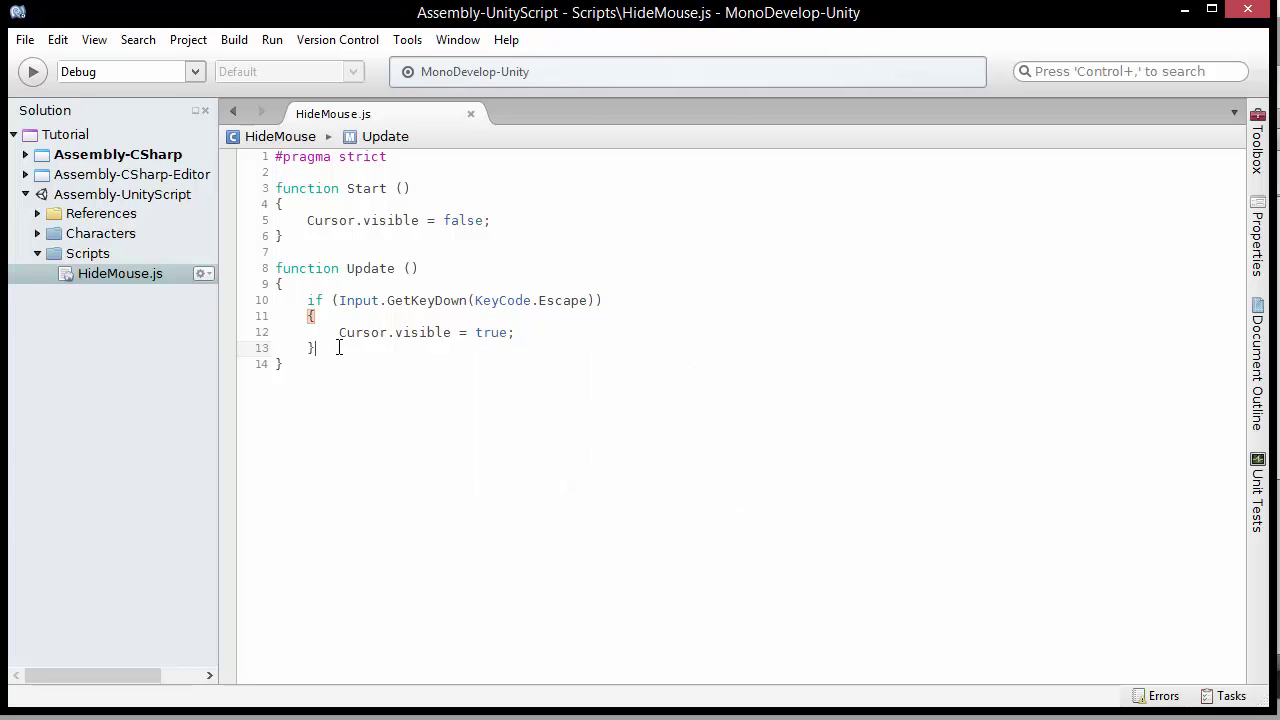
key(Return)
key(Return)
text(i)
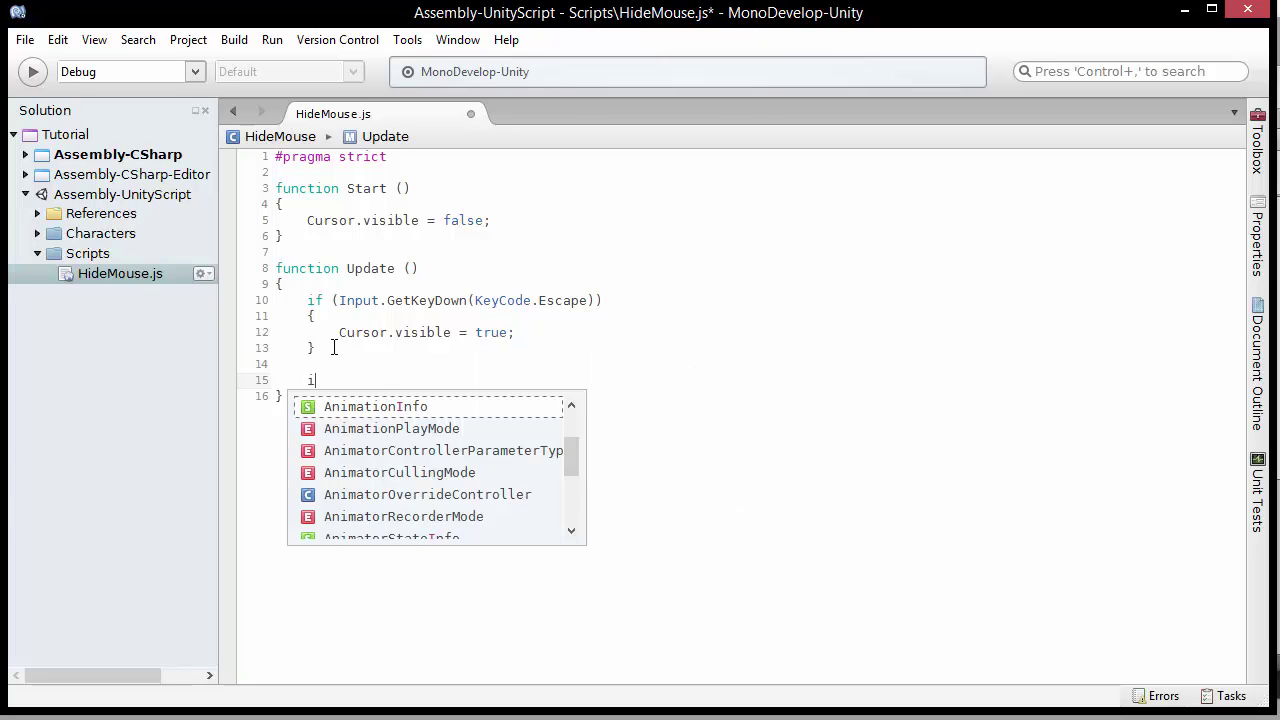
text(f (Inpu)
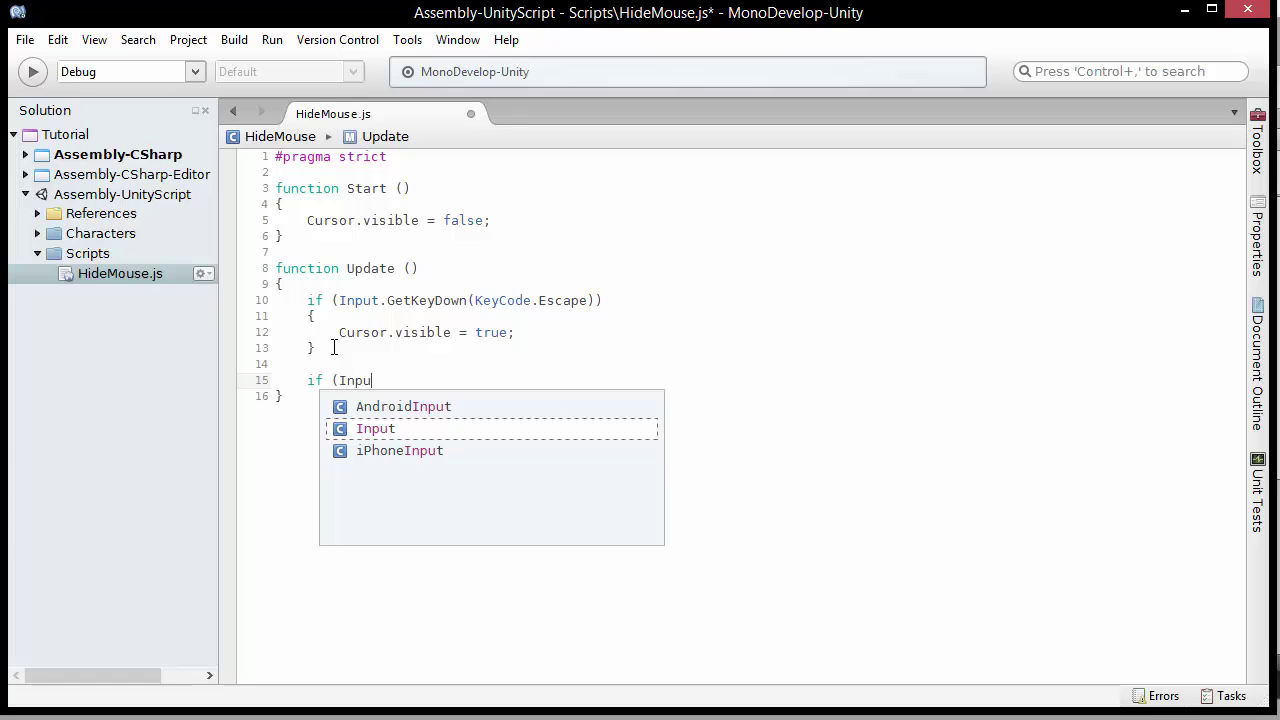
text(t.)
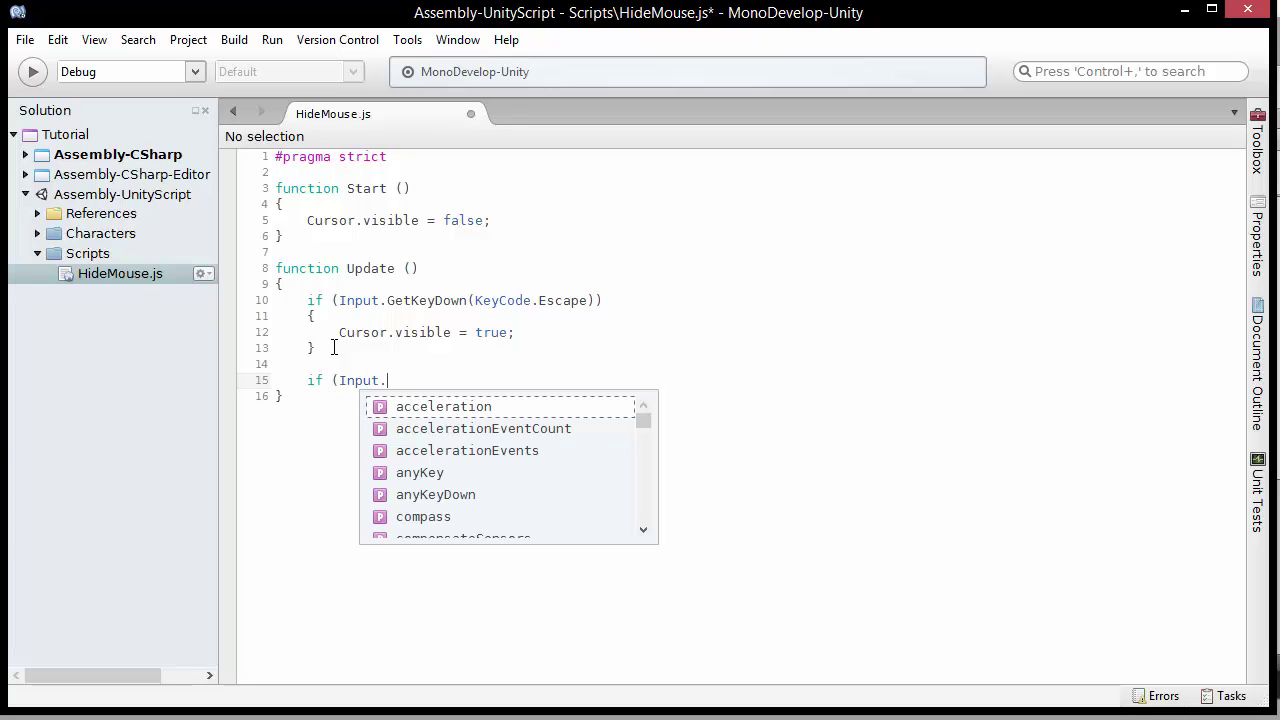
text(get)
key(BackSpace)
key(BackSpace)
key(BackSpace)
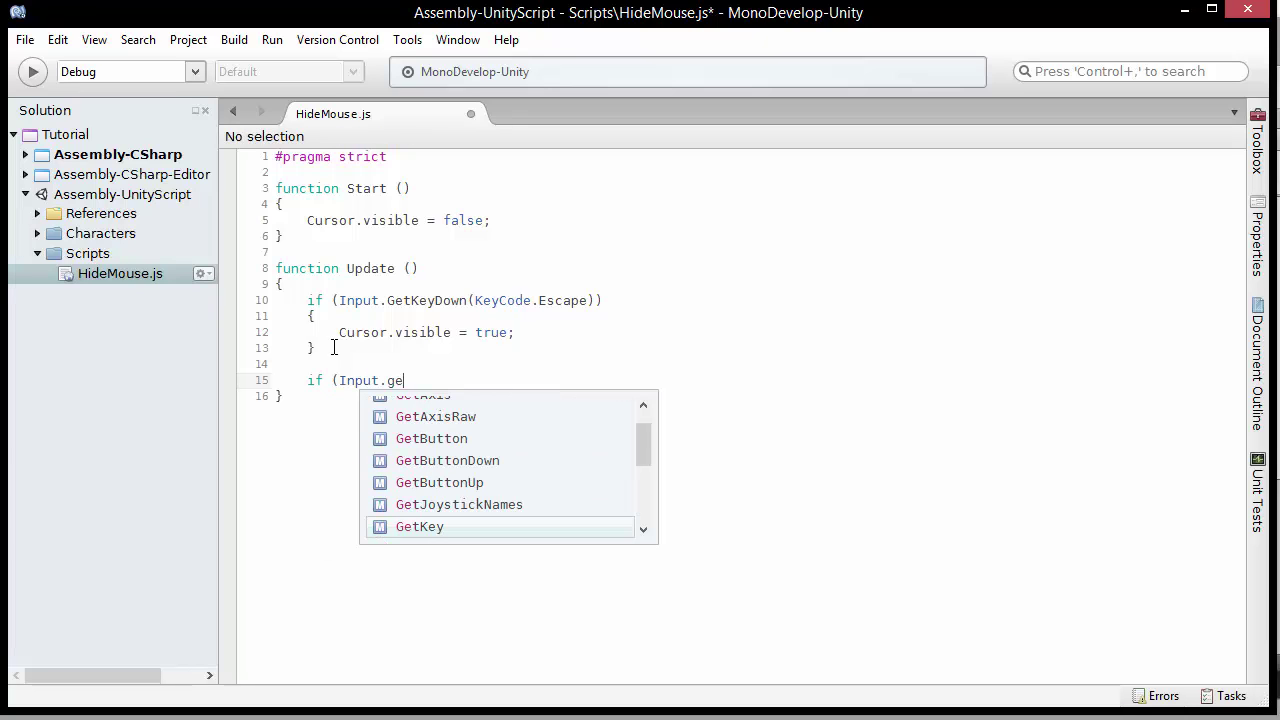
text(Getke)
double_click(476, 430)
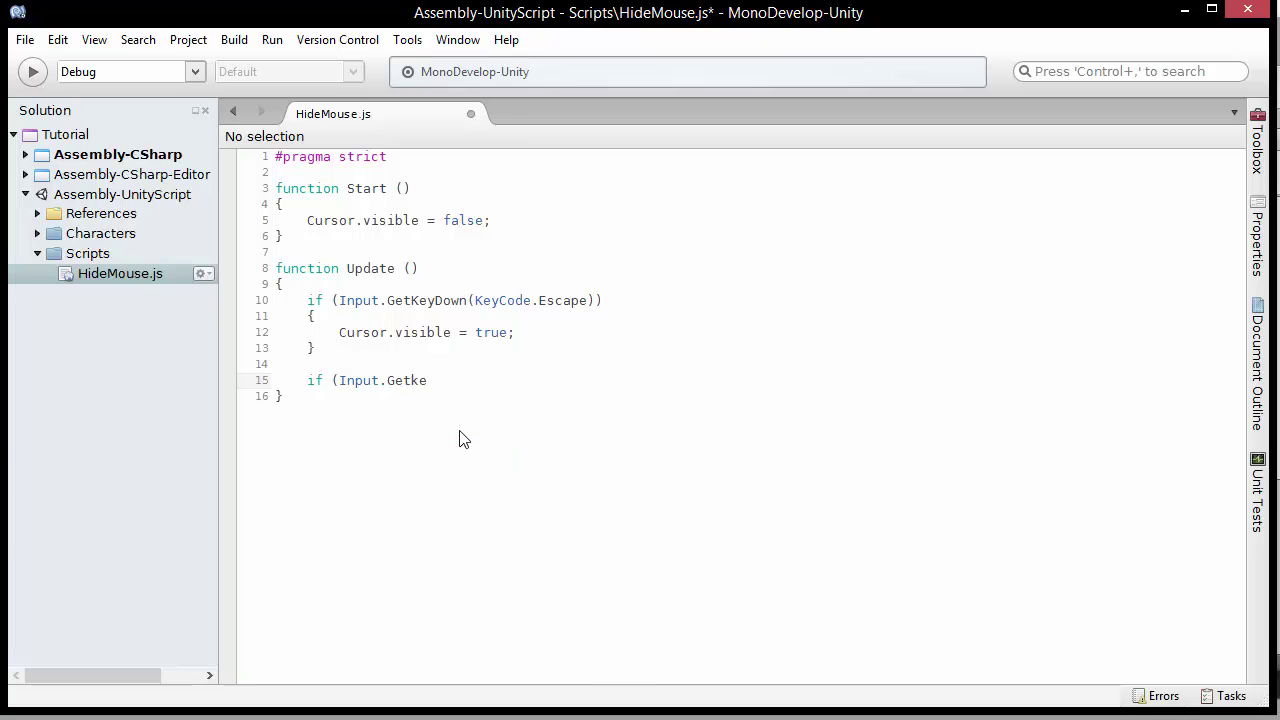
- Complete the second if condition with KeyCode.F1 as the key passed to GetKeyDown
text((KeyCode)
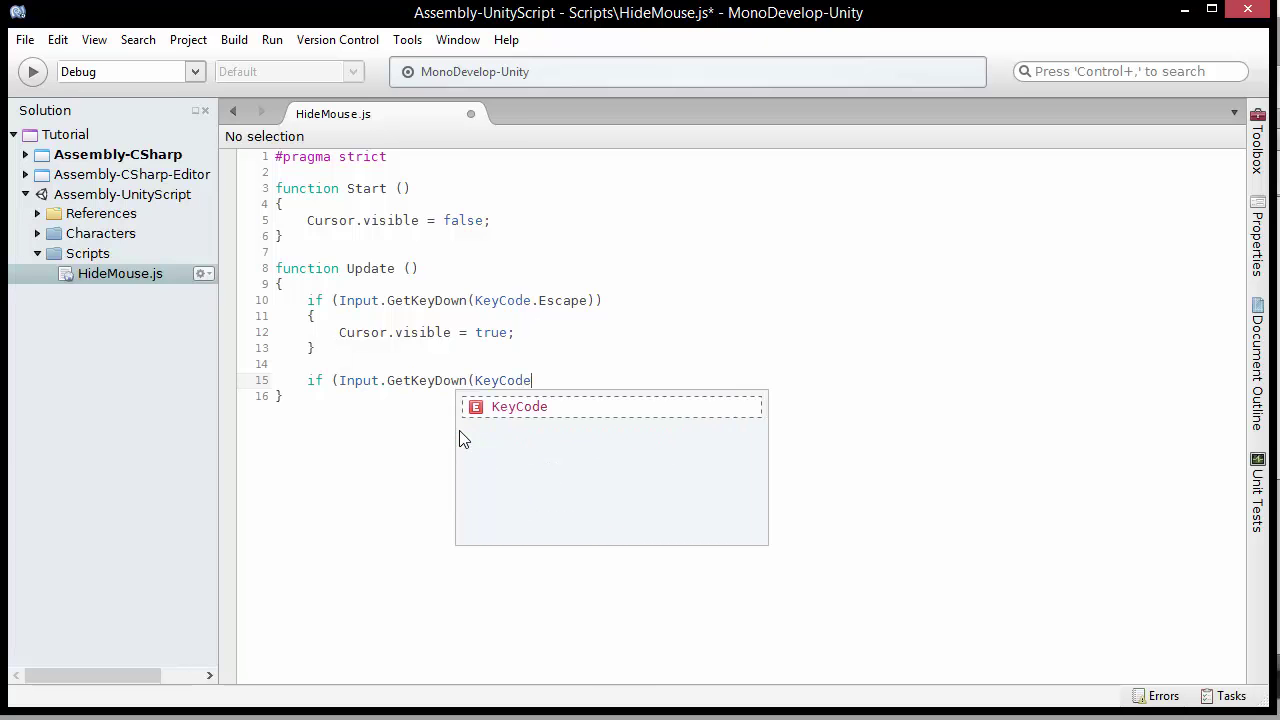
text(.a)
key(BackSpace)
key(BackSpace)
text(,)
key(BackSpace)
text(.a)
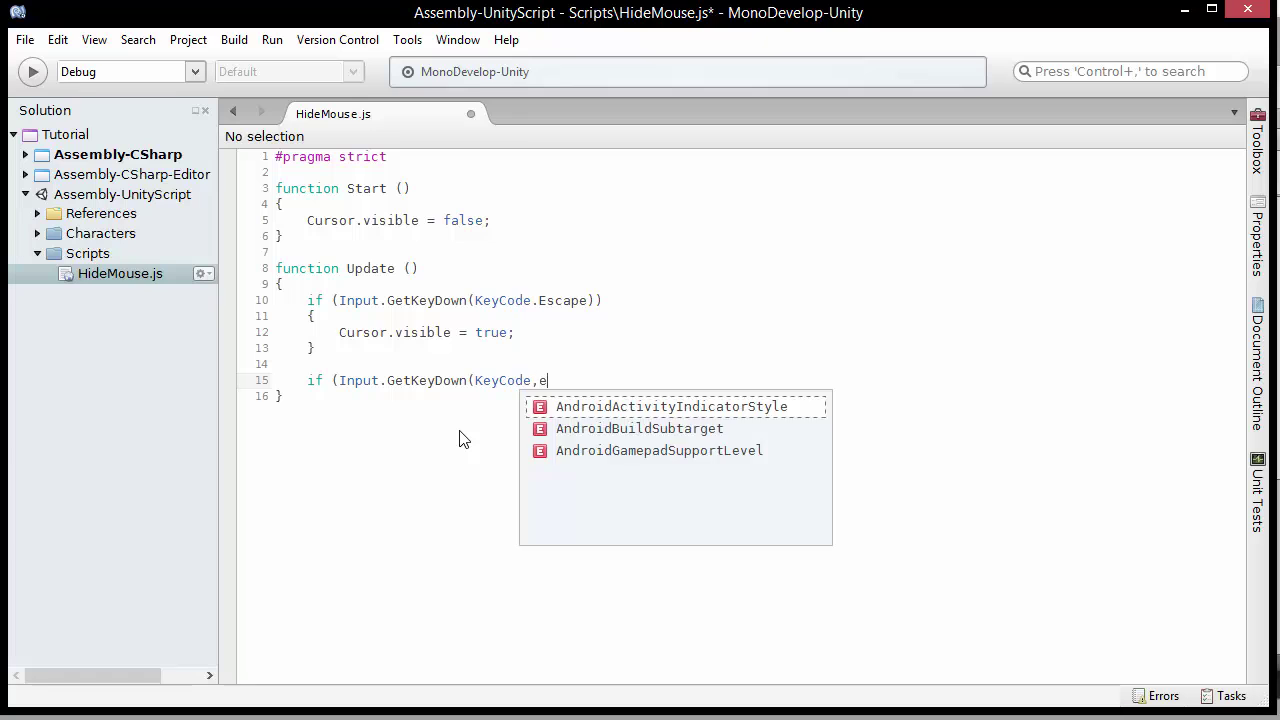
key(BackSpace)
key(BackSpace)
key(BackSpace)
key(BackSpace)
key(BackSpace)
key(BackSpace)
key(BackSpace)
key(BackSpace)
key(BackSpace)
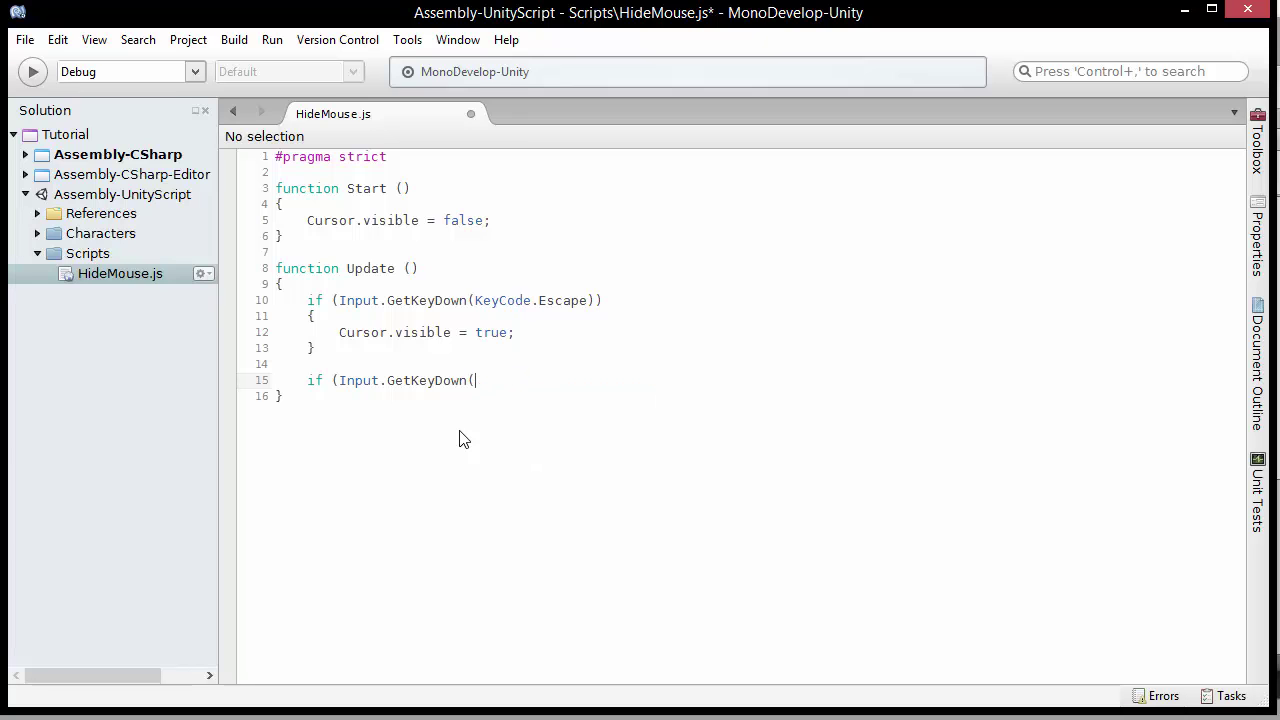
text(KeyCode.)
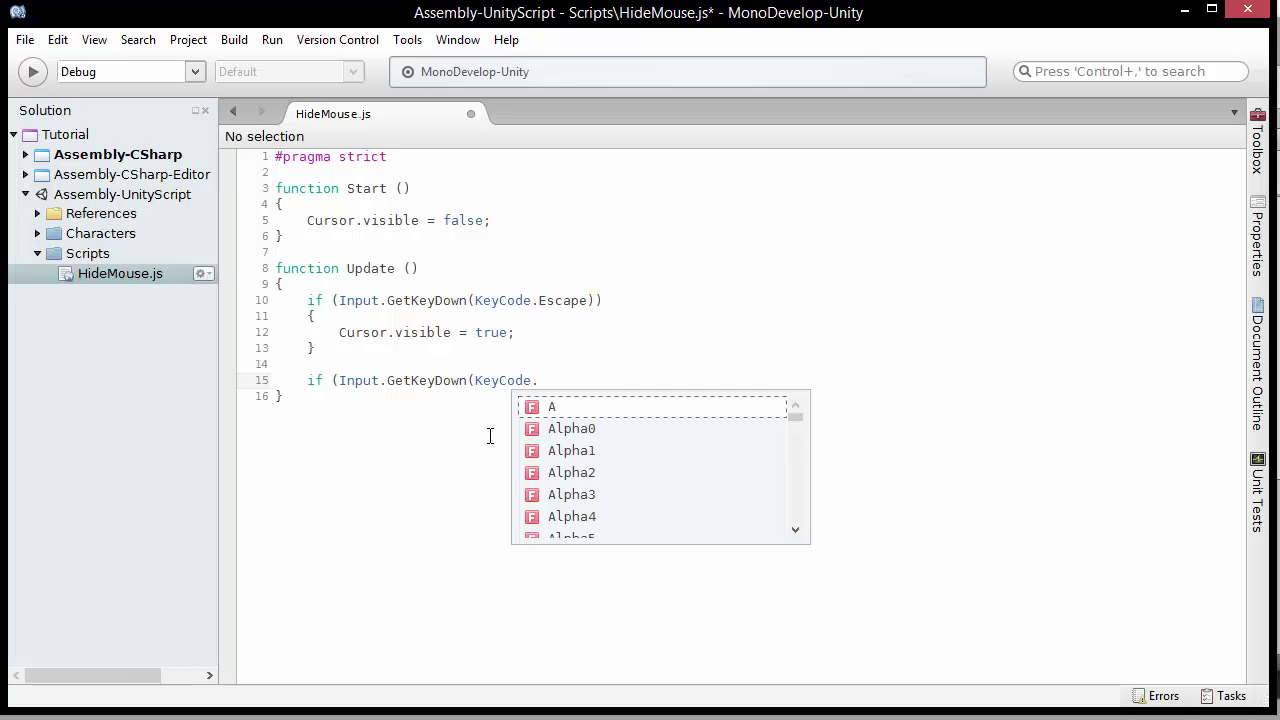
text(F1)
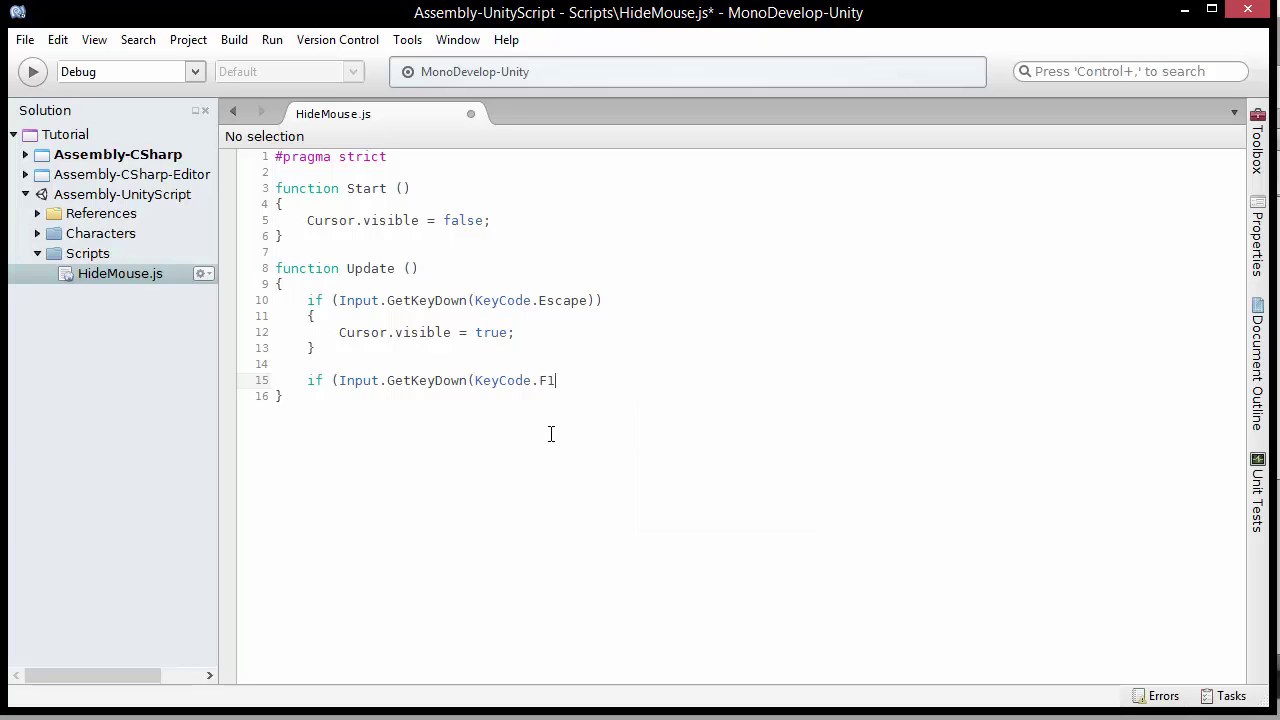
text()))
- Add a braced block under the F1 condition containing Cursor.visible = false; and save the script
key(Return)
text({)
key(Return)
key(Return)
text(})
click(360, 411)
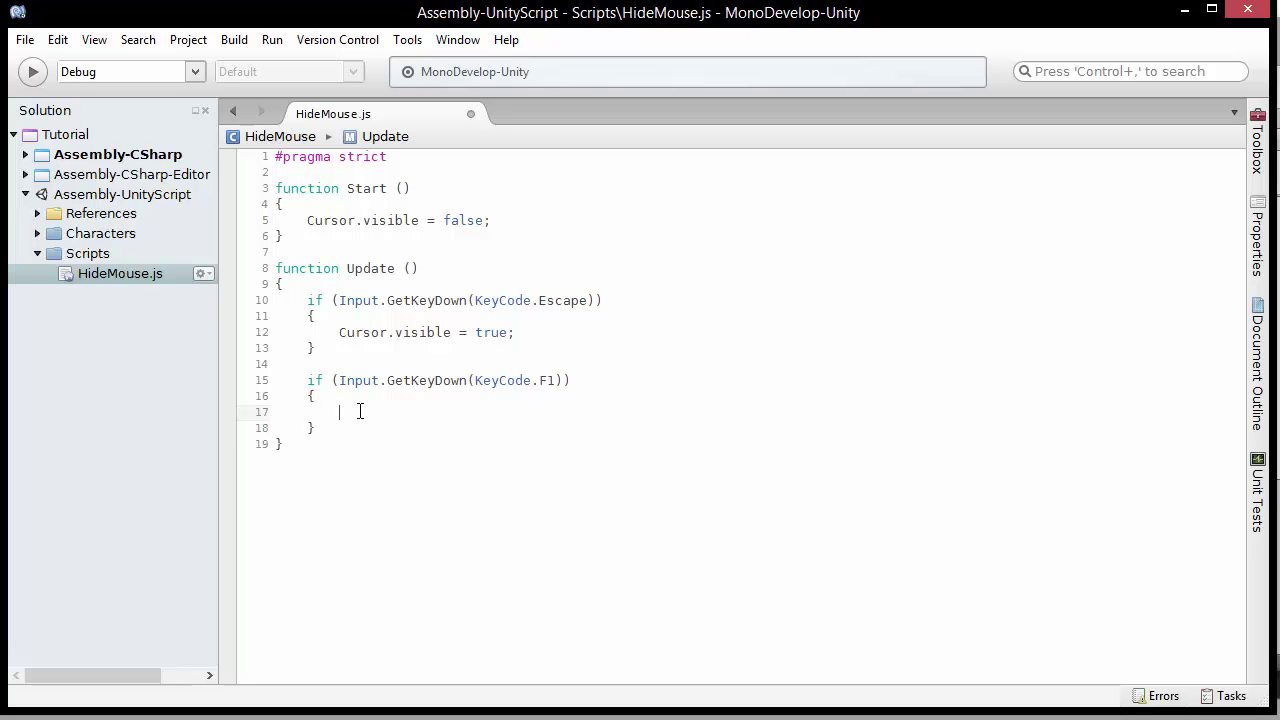
text(Curs)
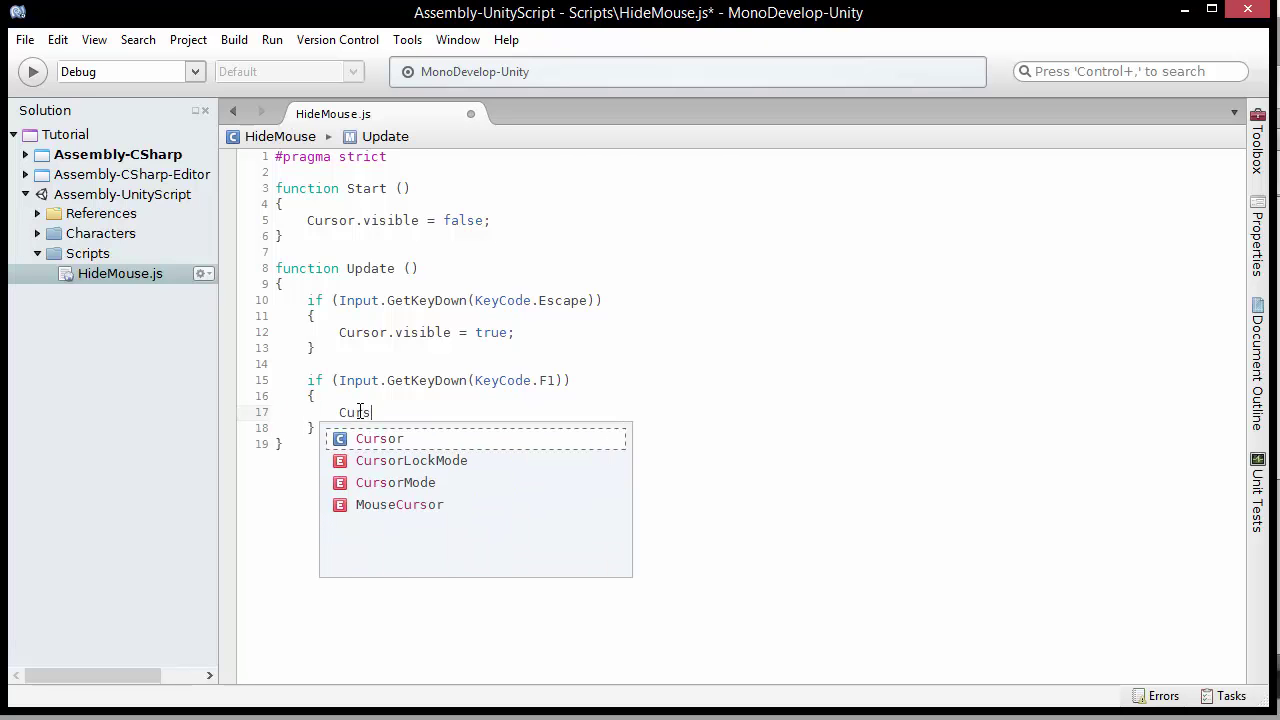
text(or.visible = false;)
key(ctrl+s)
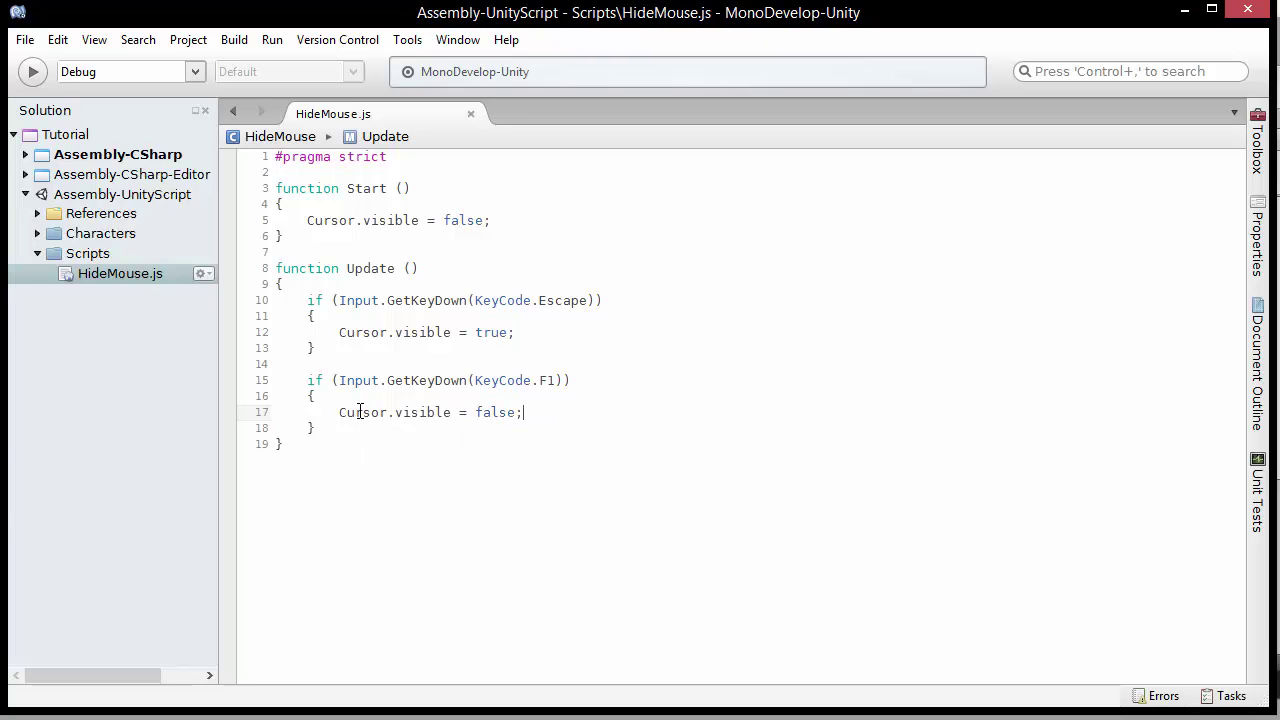
- Close the HideMouse.js file, switch back to Unity and check the console for errors
click(357, 382)
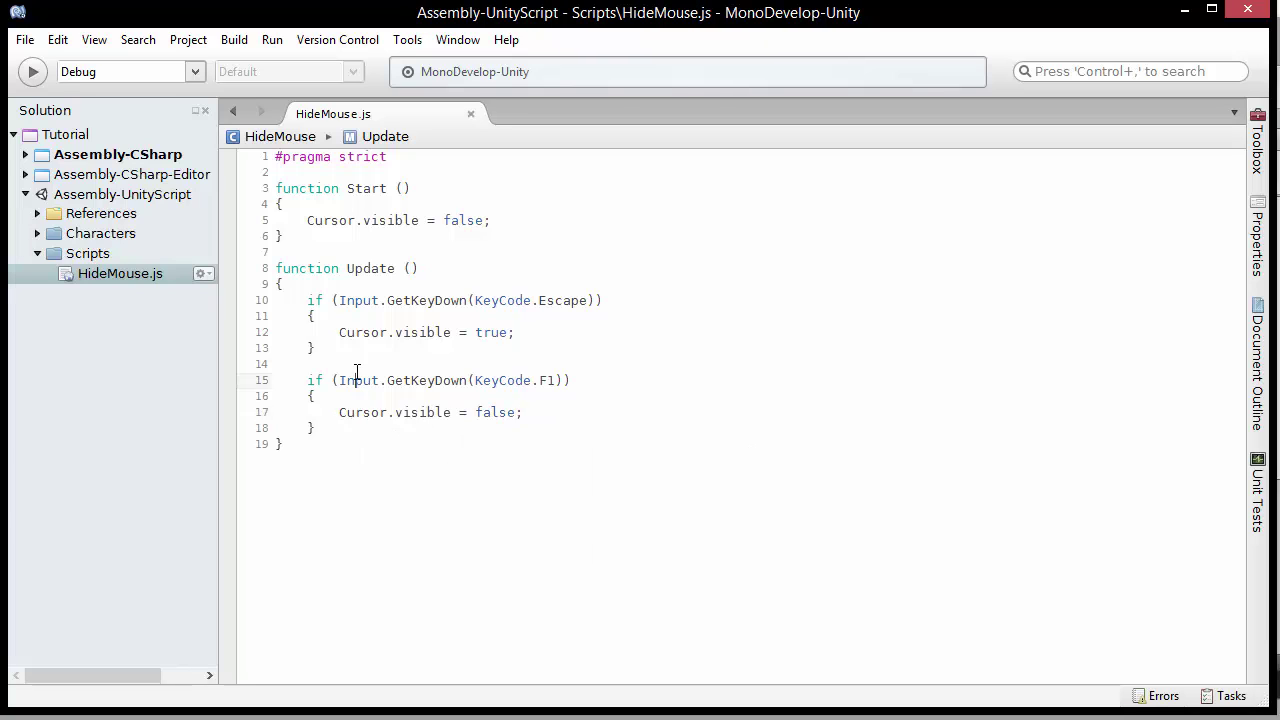
click(471, 114)
click(1184, 9)
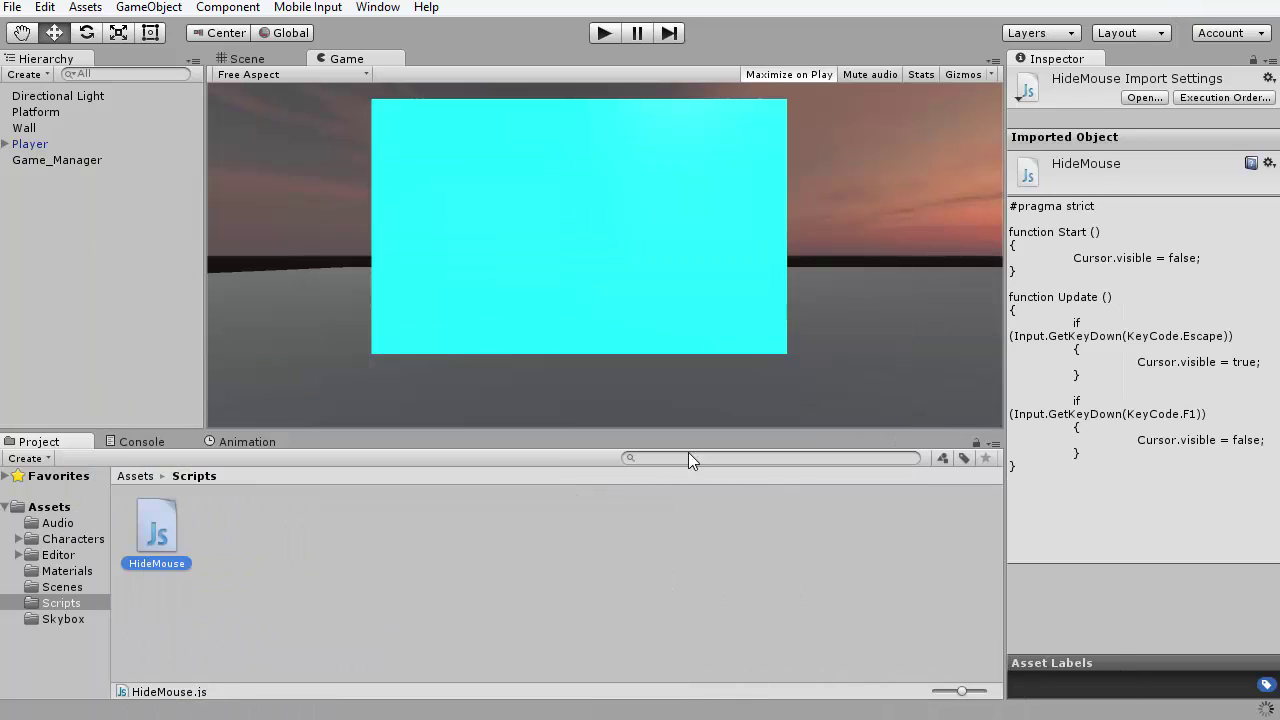
click(600, 551)
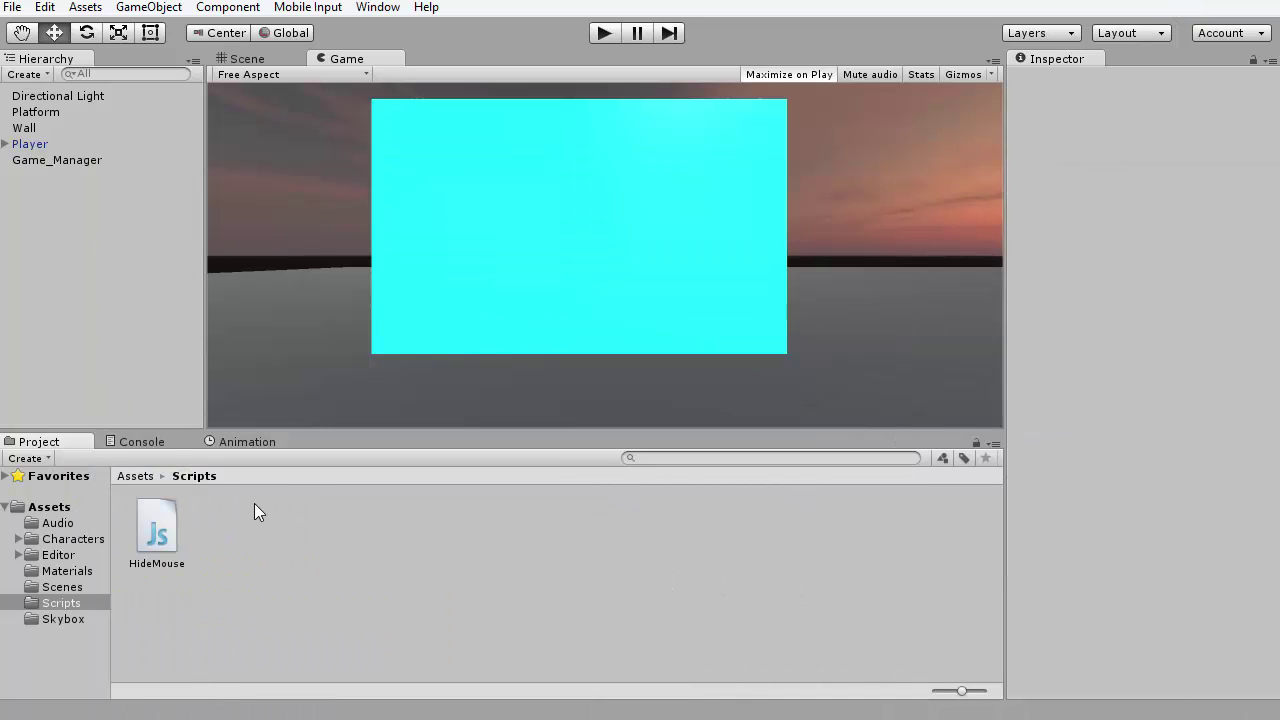
click(150, 442)
click(38, 441)
- Add the Hide Mouse script as a component to the Game_Manager object
click(60, 162)
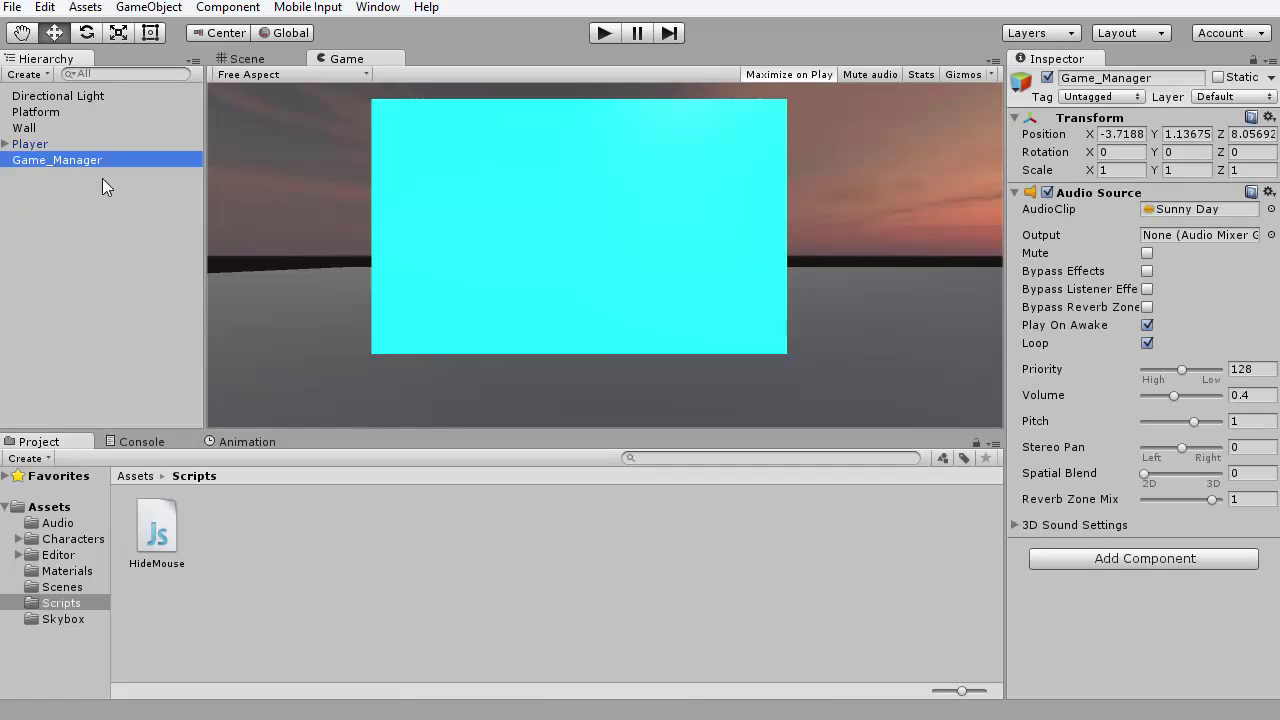
click(1014, 192)
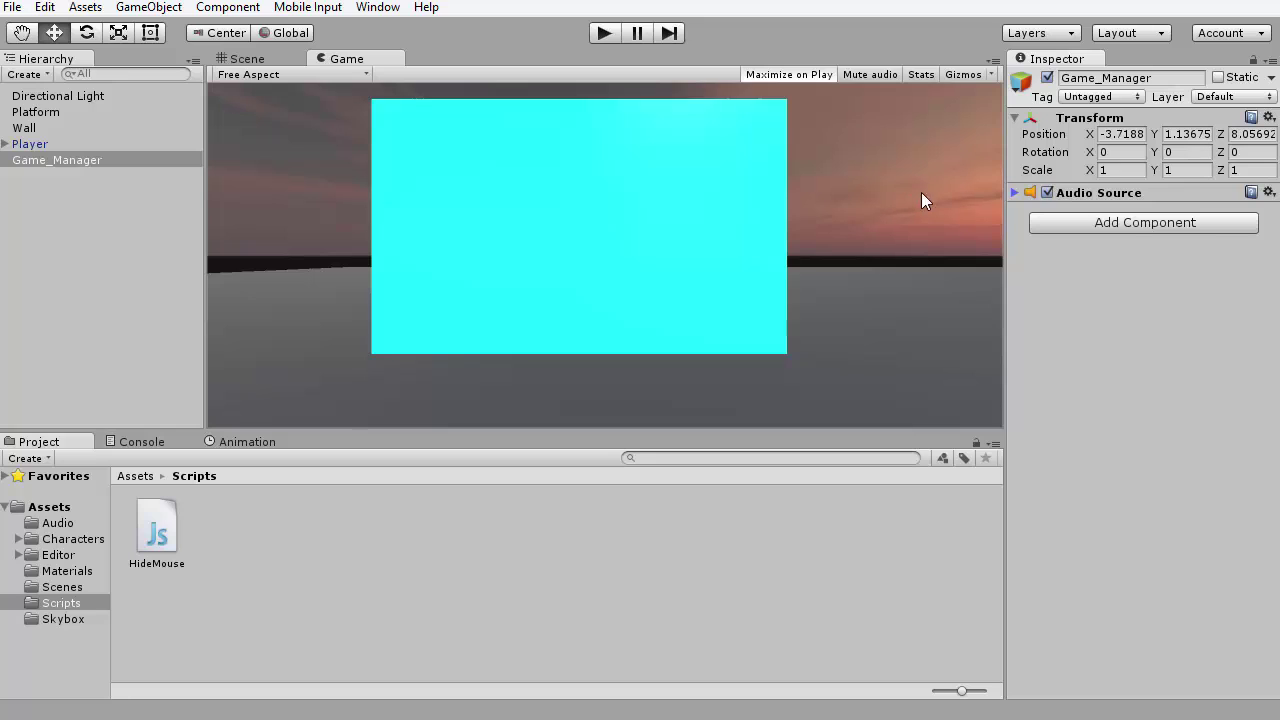
click(1124, 222)
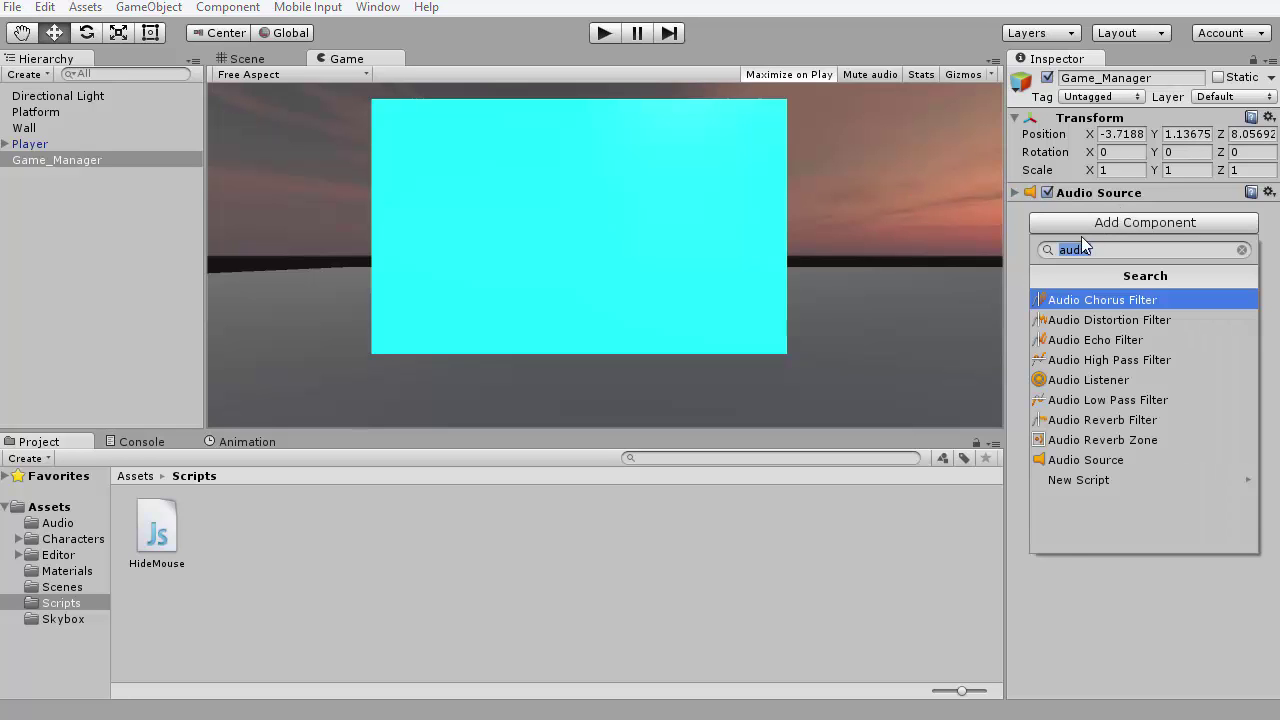
key(BackSpace)
click(1086, 540)
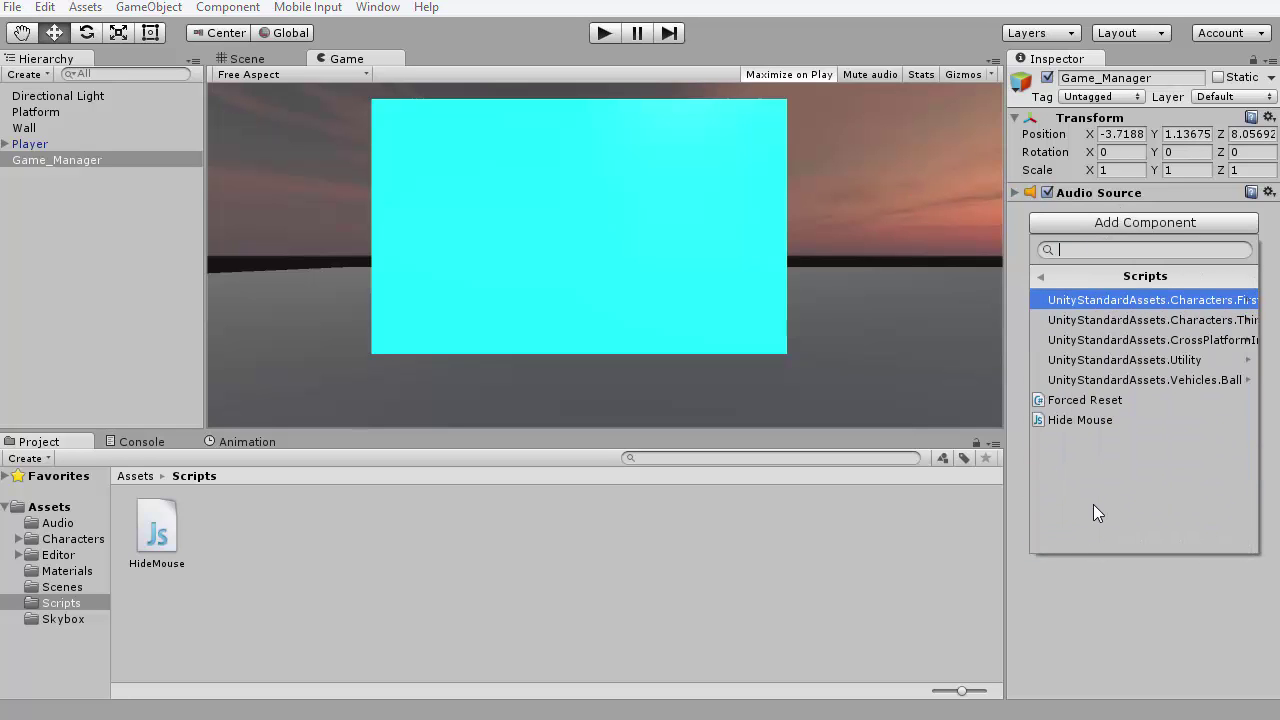
click(1088, 420)
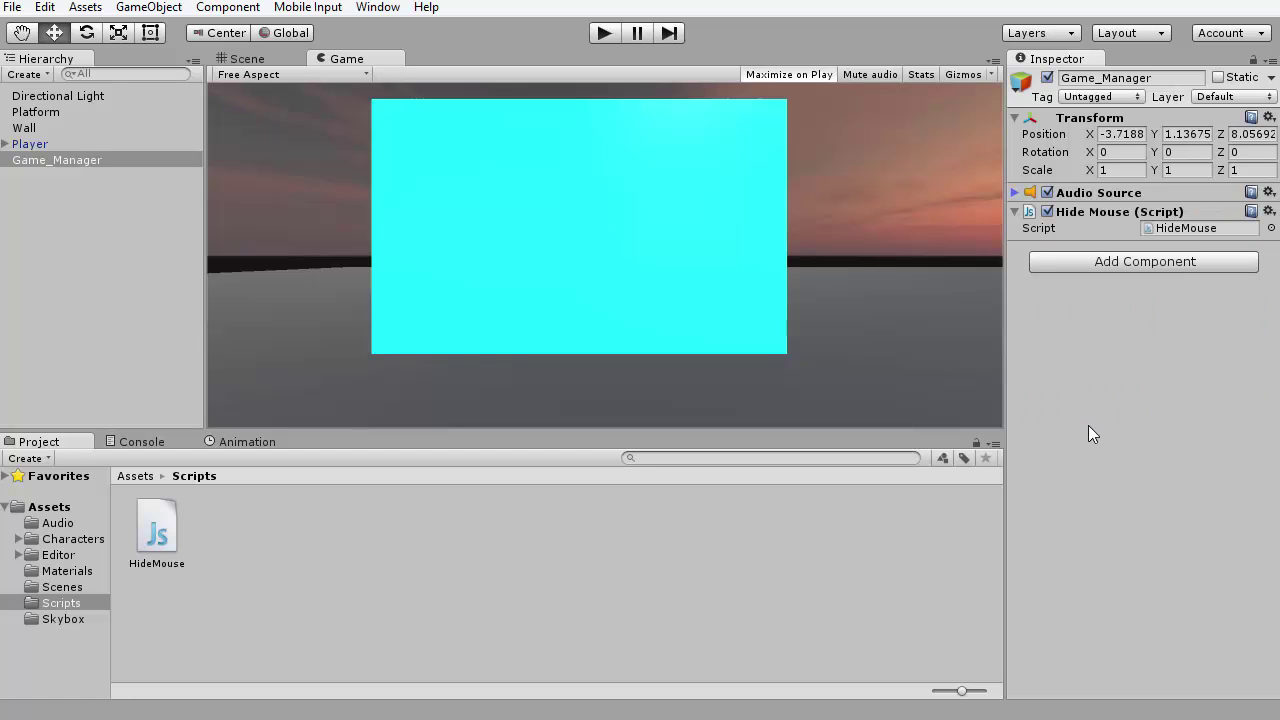
- Playtest the scene by walking around the wall to check cursor hiding, and return to the root Assets folder after stopping
click(603, 33)
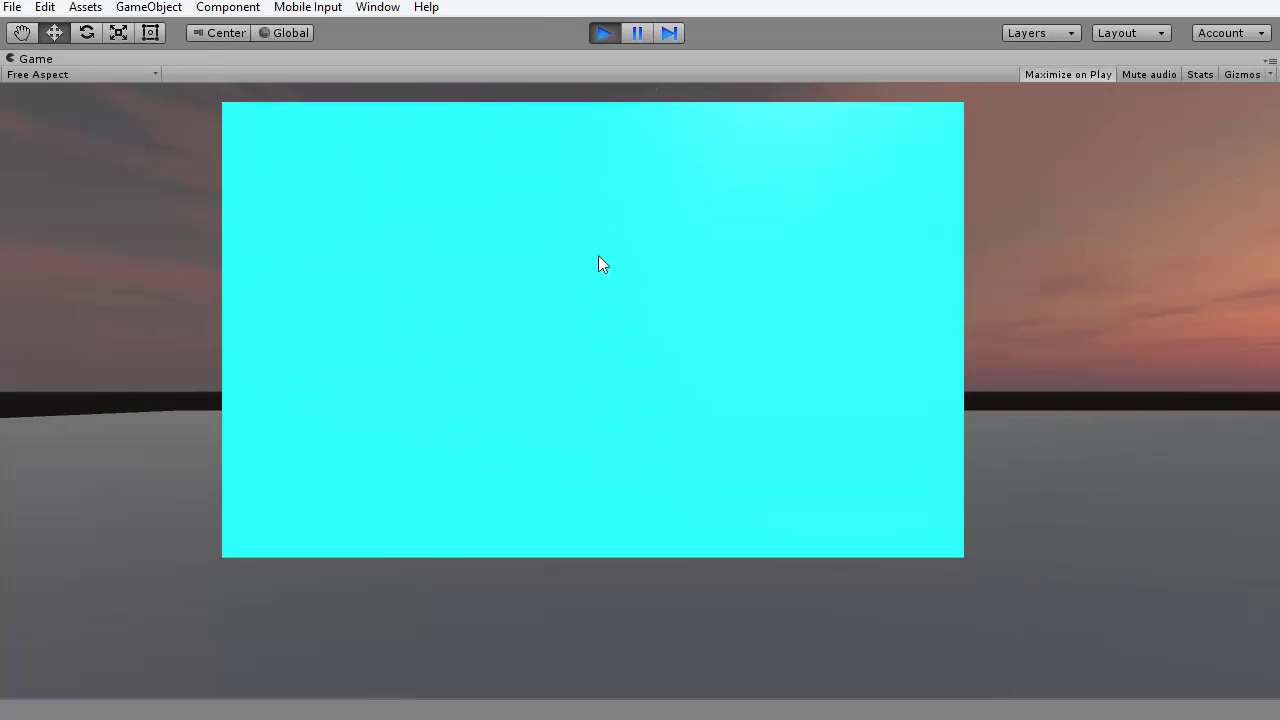
key(w)
key(w)
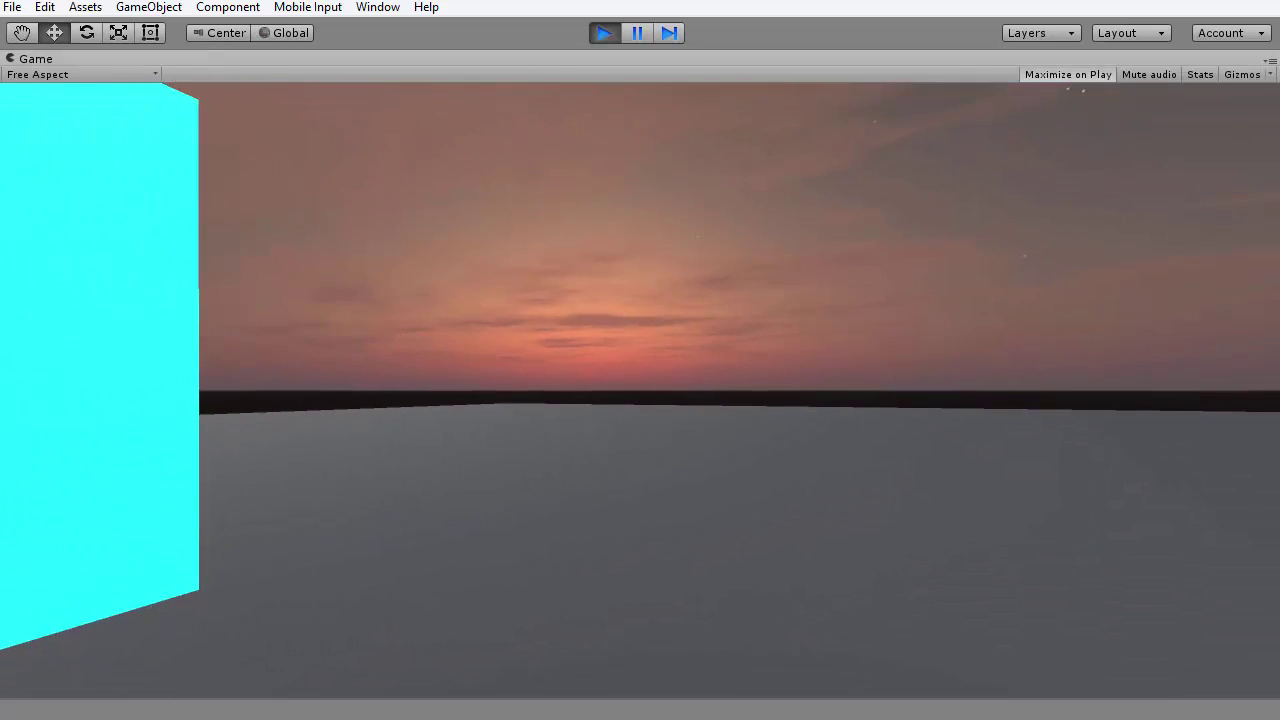
key(s)
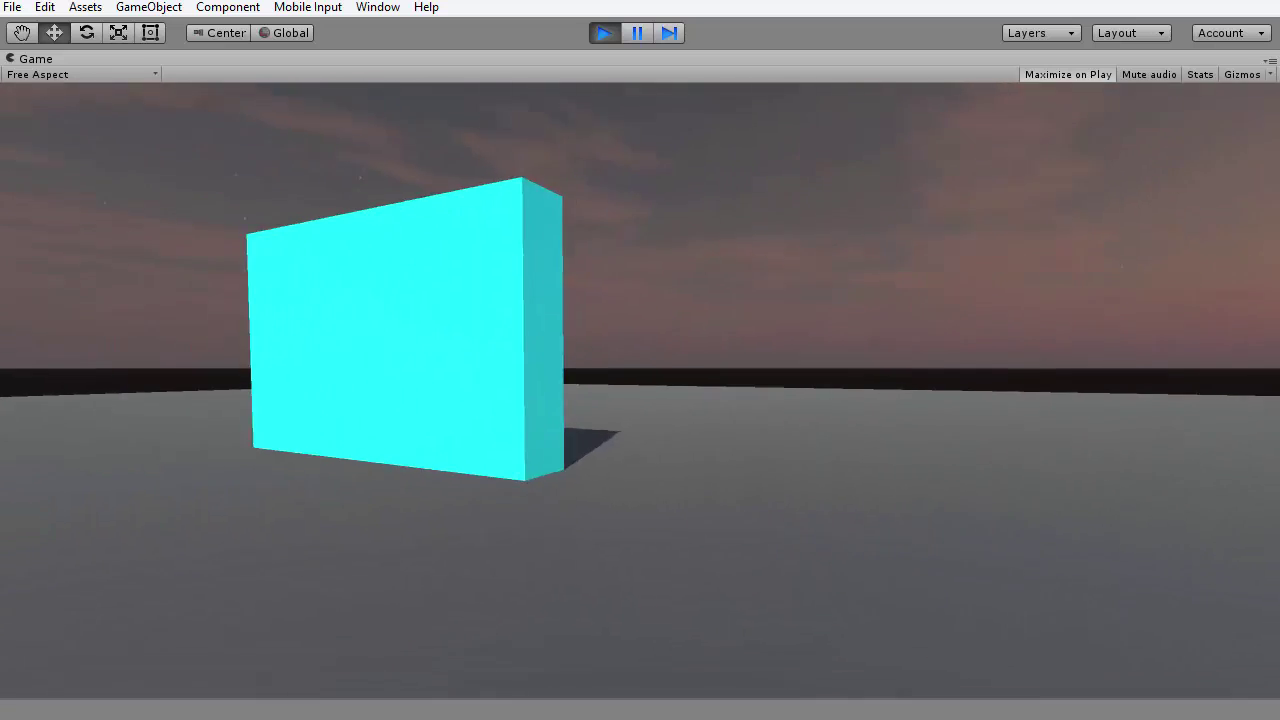
key(d)
key(w)
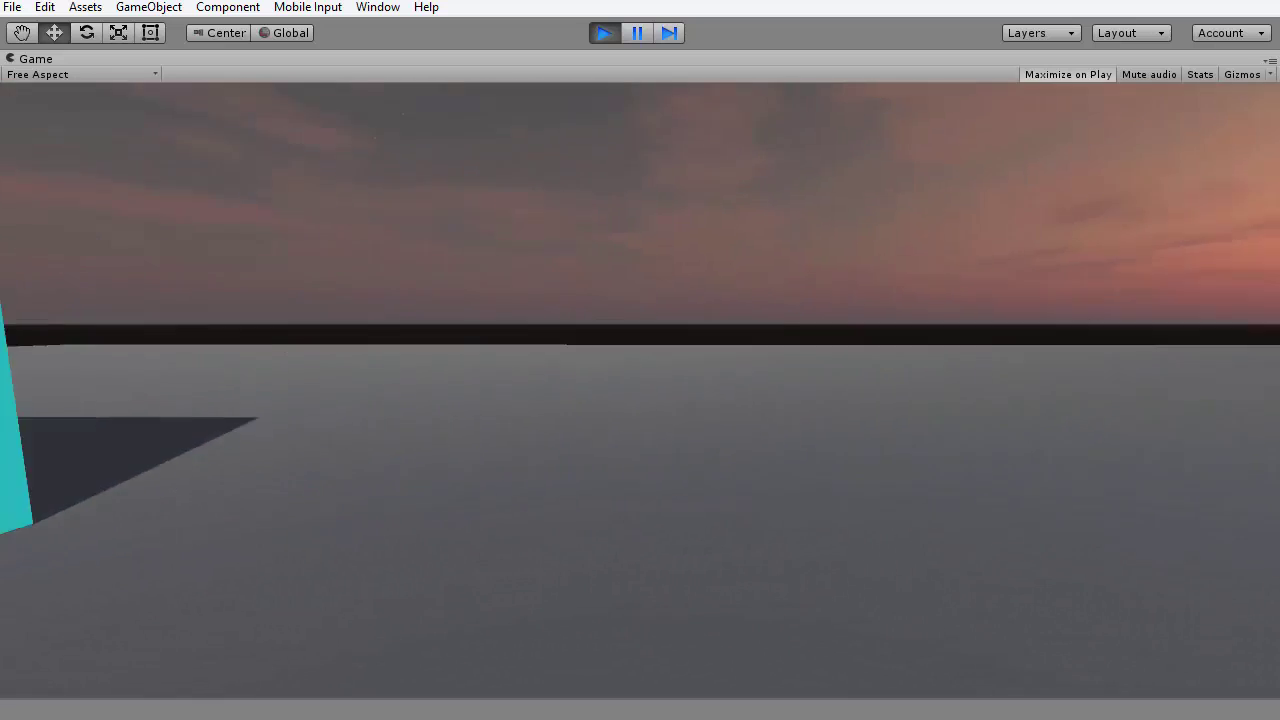
key(w)
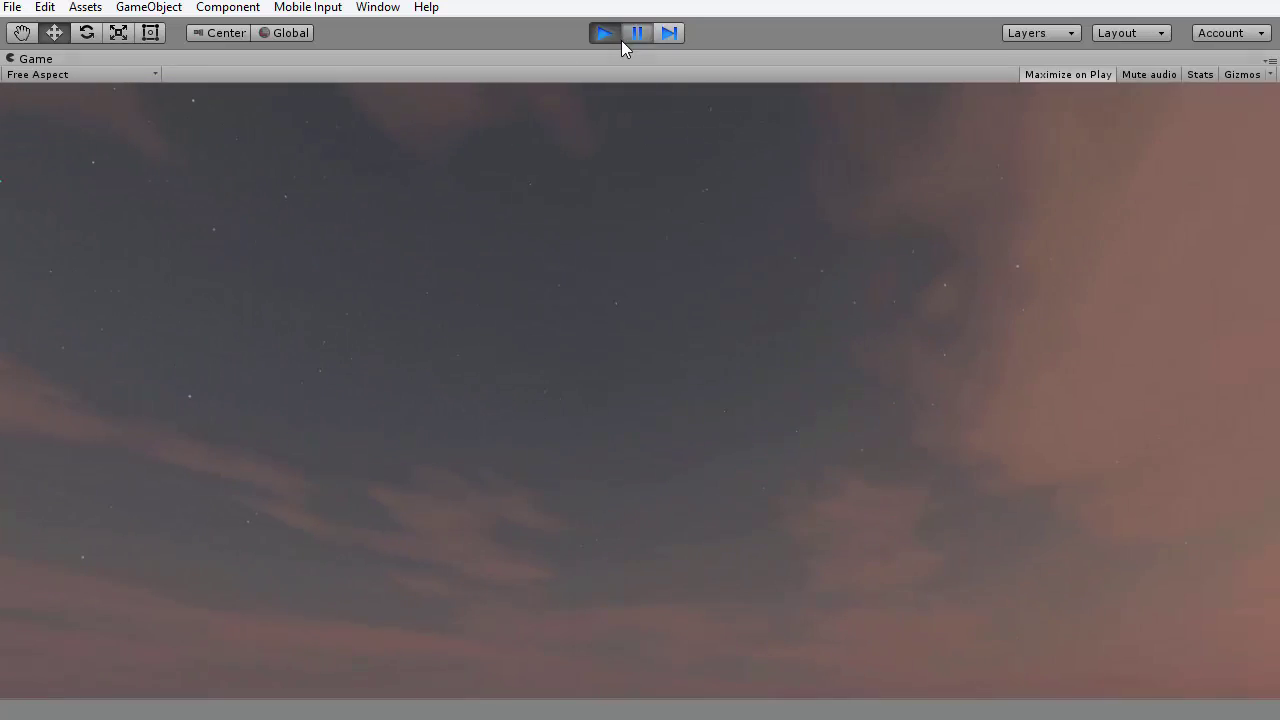
click(606, 34)
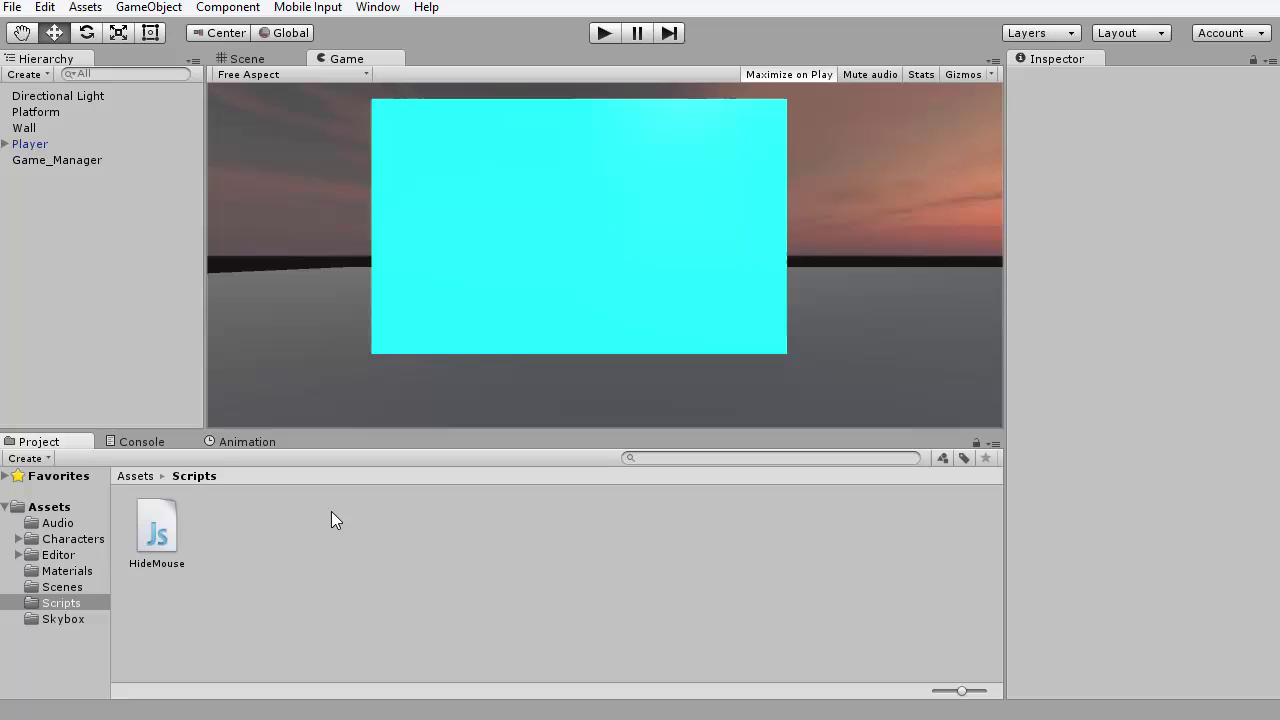
click(135, 476)
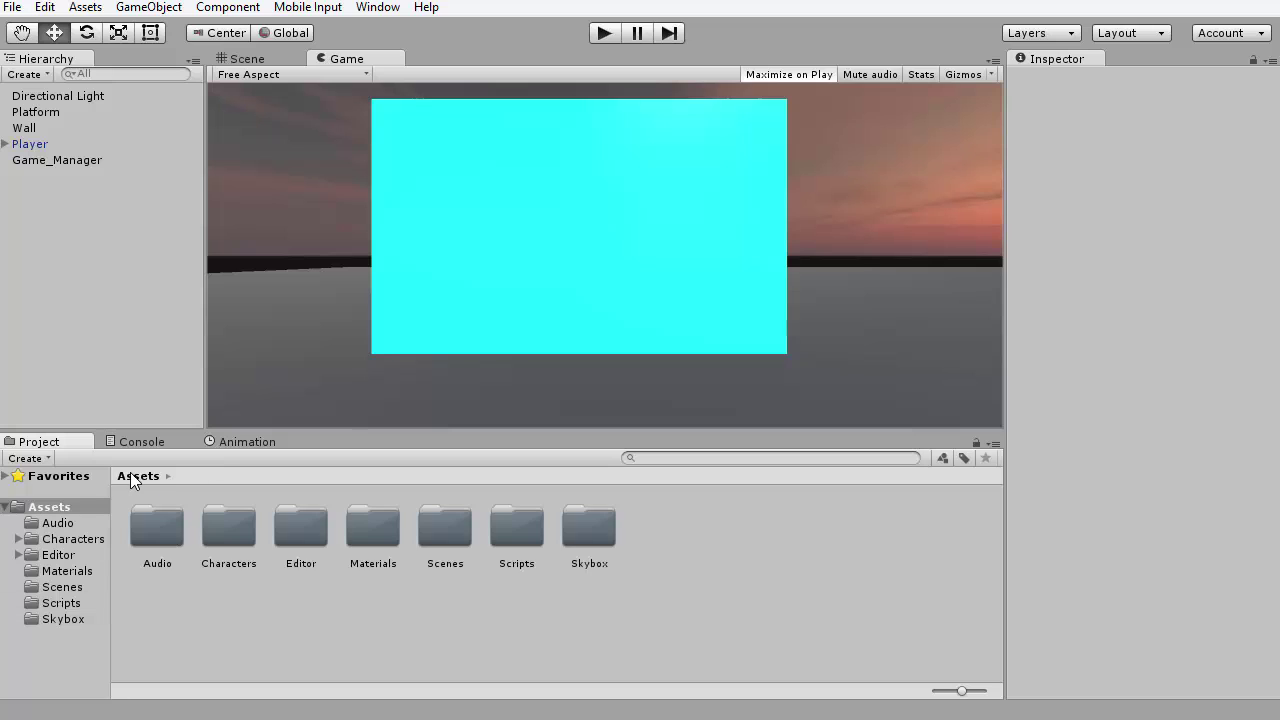